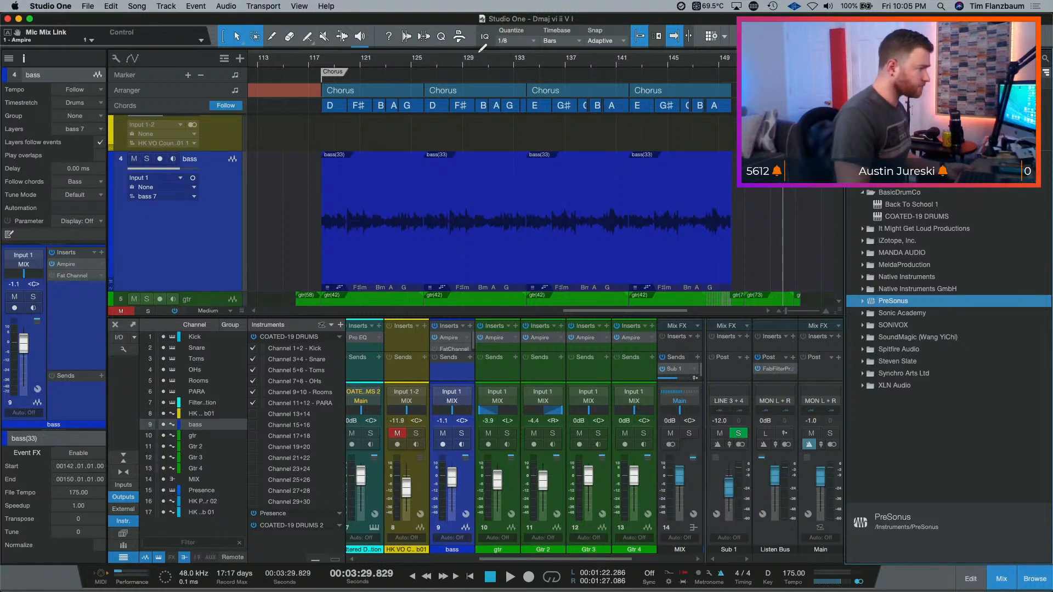
# - Examine the tracks across the Bridge section, then return the playhead to the song start and fit the whole song in view
pyautogui.hscroll(-5, 470, 214)
pyautogui.hscroll(-2, 471, 213)
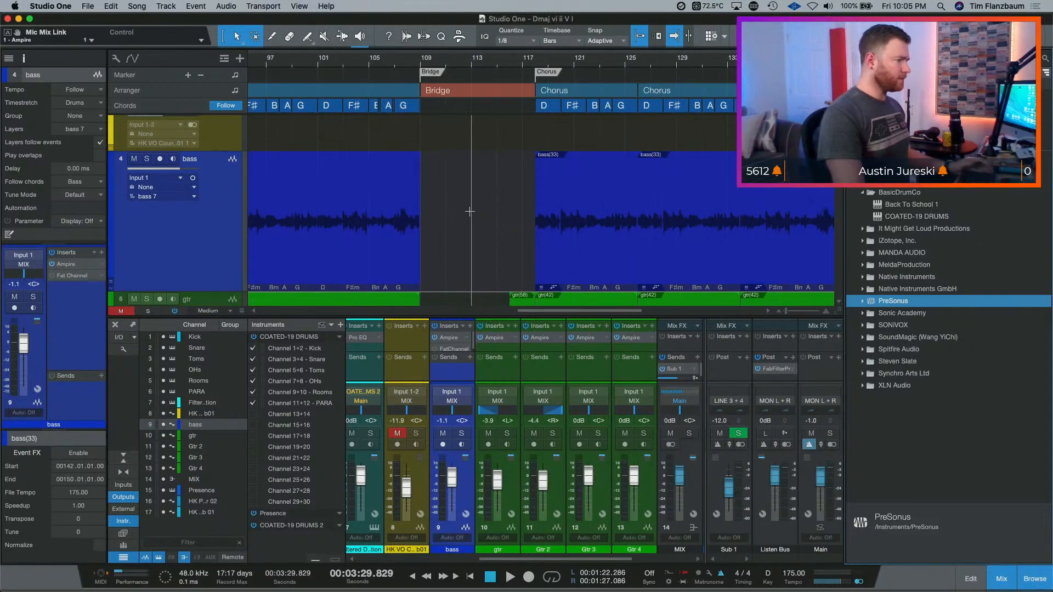
pyautogui.scroll(-6, 488, 212)
pyautogui.scroll(5, 492, 211)
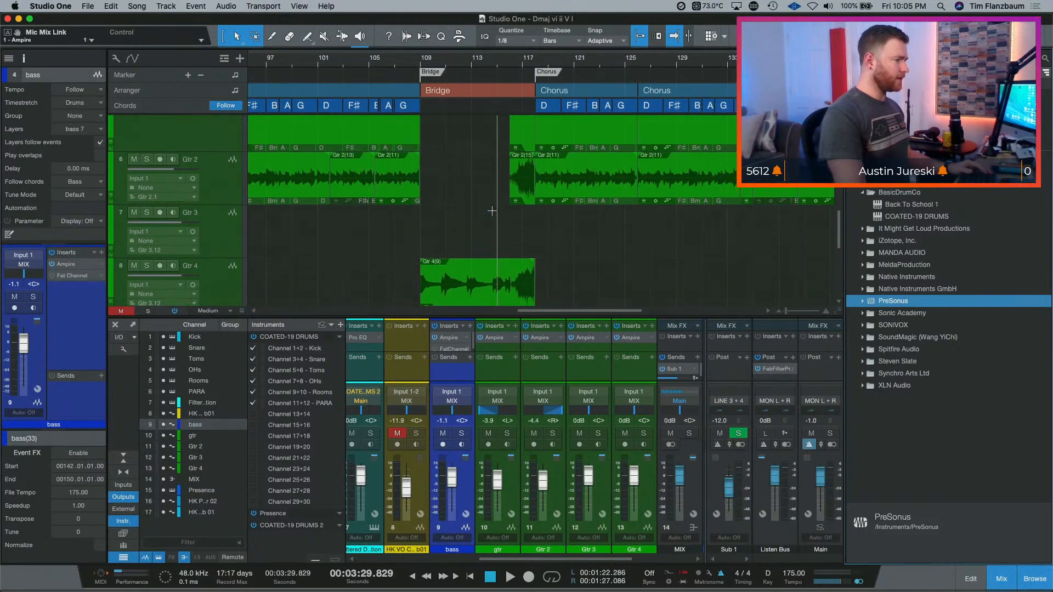
pyautogui.scroll(-2, 511, 207)
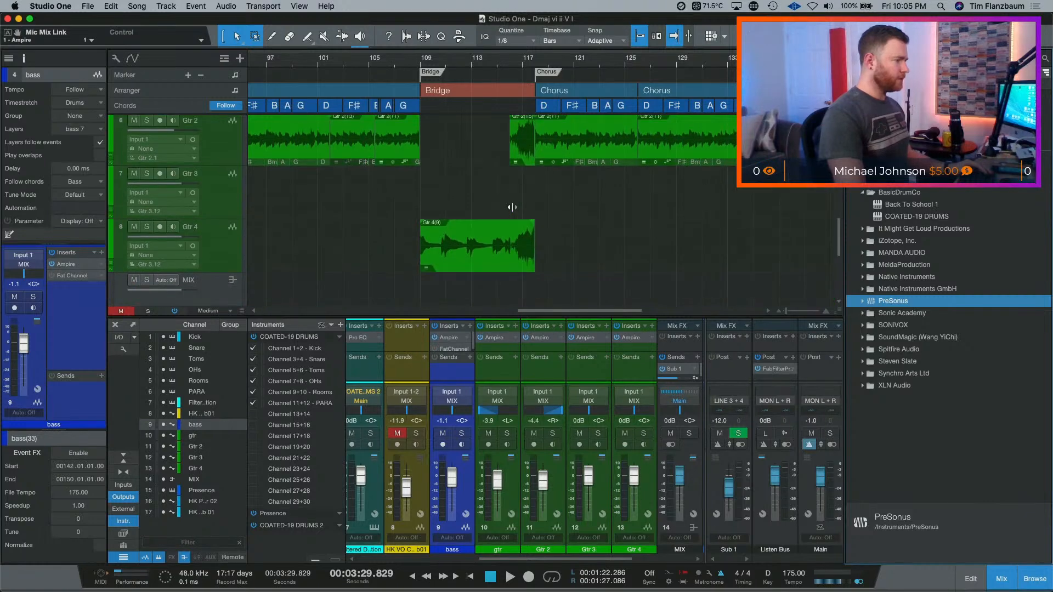
pyautogui.scroll(4, 512, 207)
pyautogui.scroll(5, 512, 207)
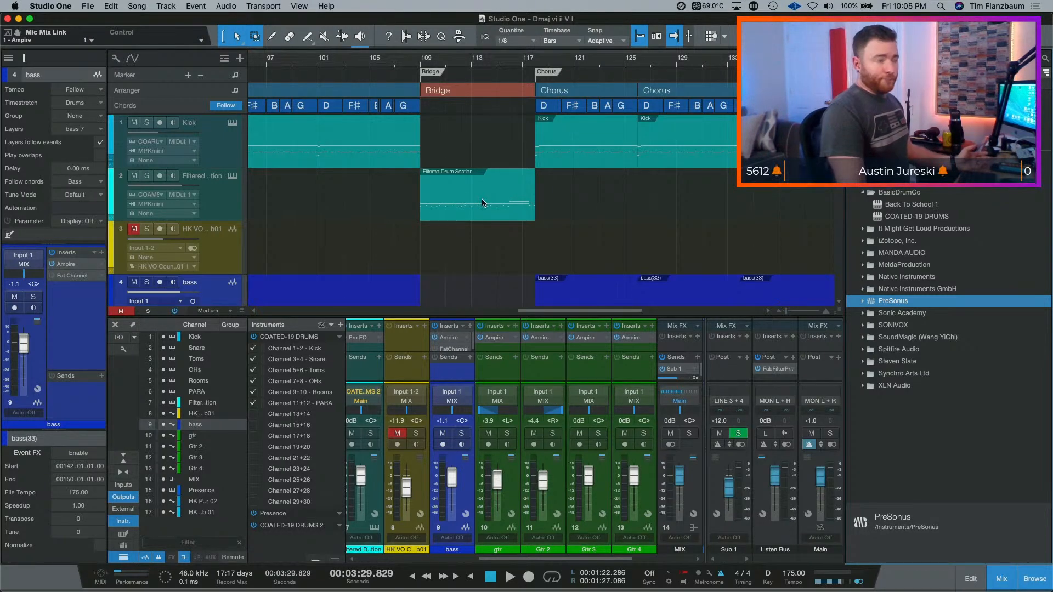
pyautogui.press('Home')
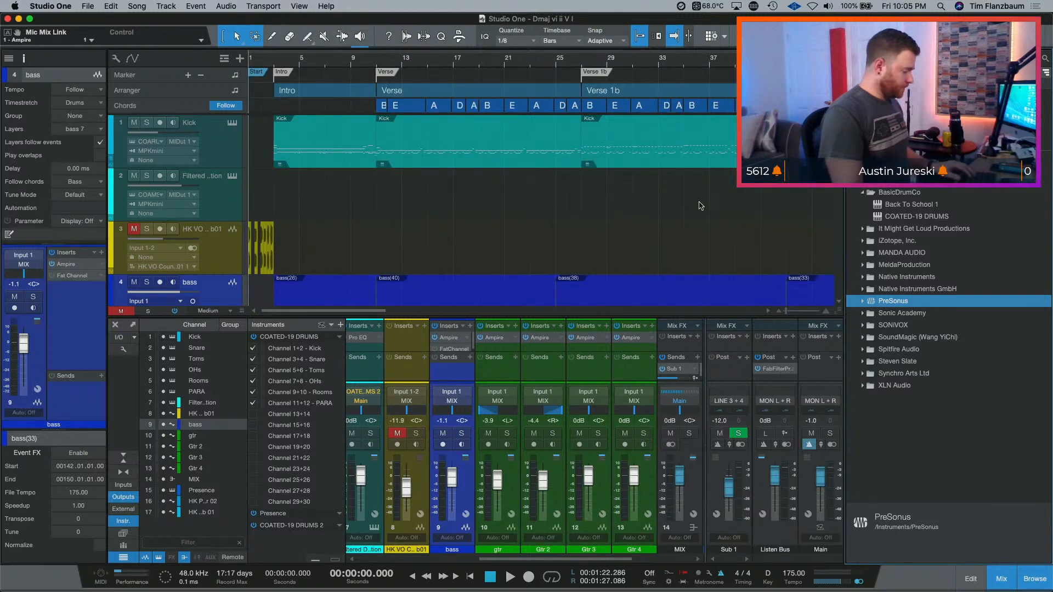
pyautogui.hotkey('alt', 'z')
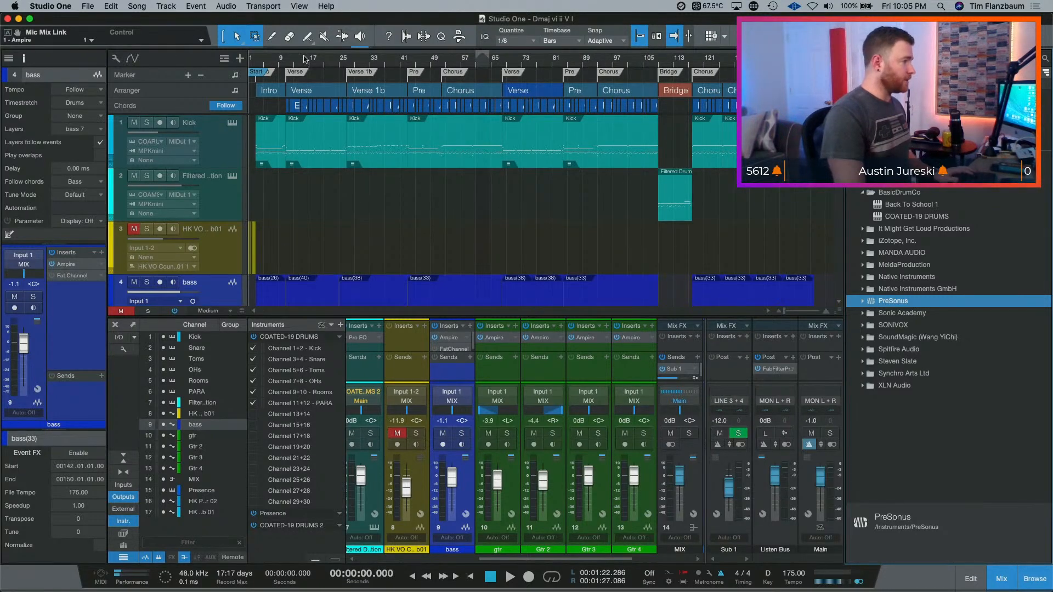
# - Launch KeyCastr, place its keystroke overlay over the track inspector, and close its preferences
pyautogui.press('super+space')
pyautogui.write('key')
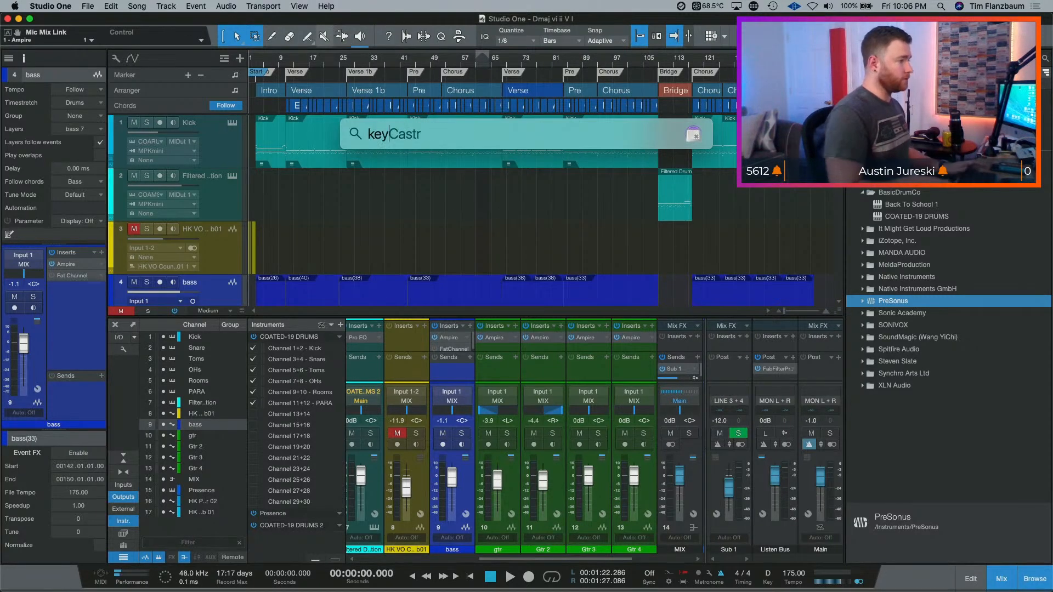
pyautogui.press('Return')
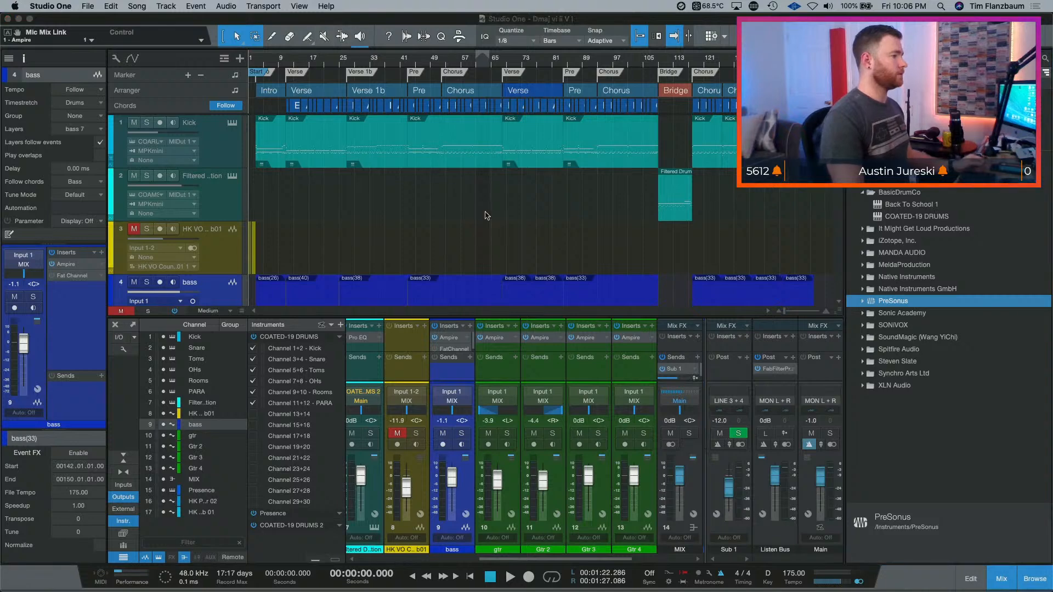
pyautogui.press('a')
pyautogui.moveTo(146, 564); pyautogui.dragTo(87, 347)
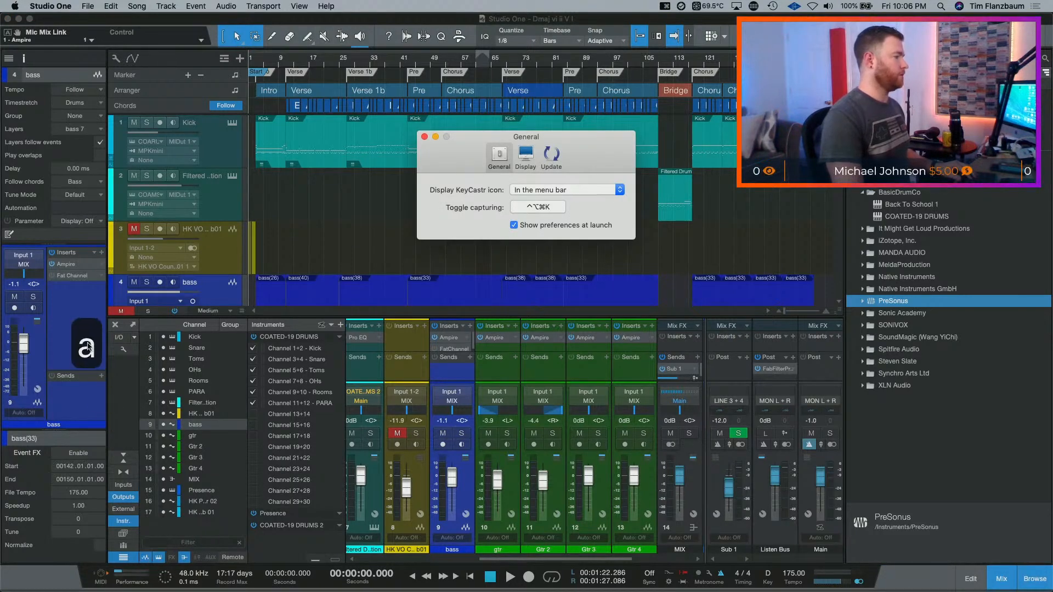
pyautogui.click(425, 137)
# - Enlarge the mouse cursor in the Mac's accessibility display settings and close System Preferences
pyautogui.click(15, 6)
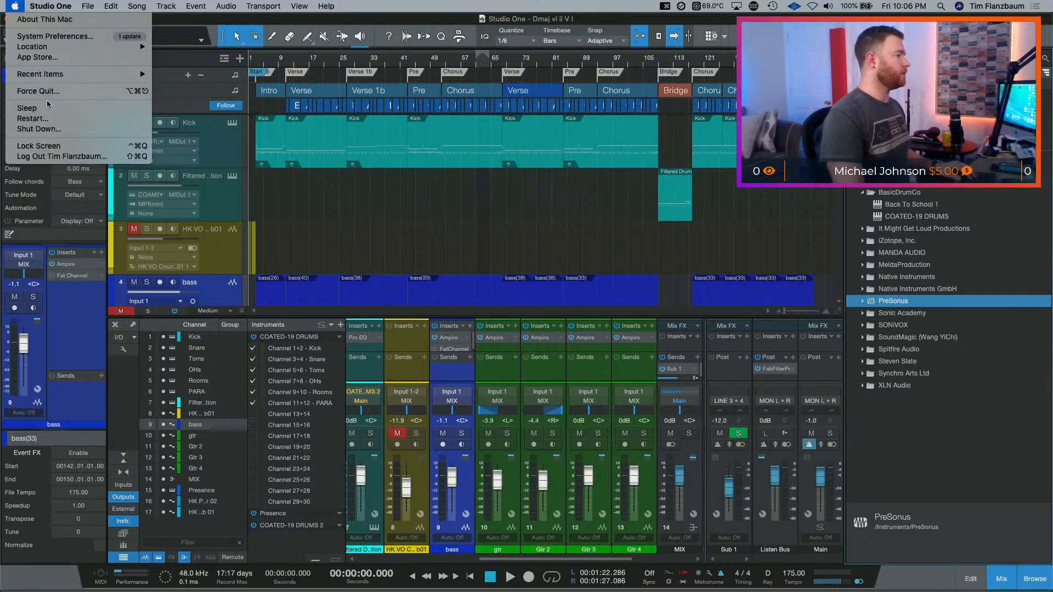
pyautogui.click(59, 37)
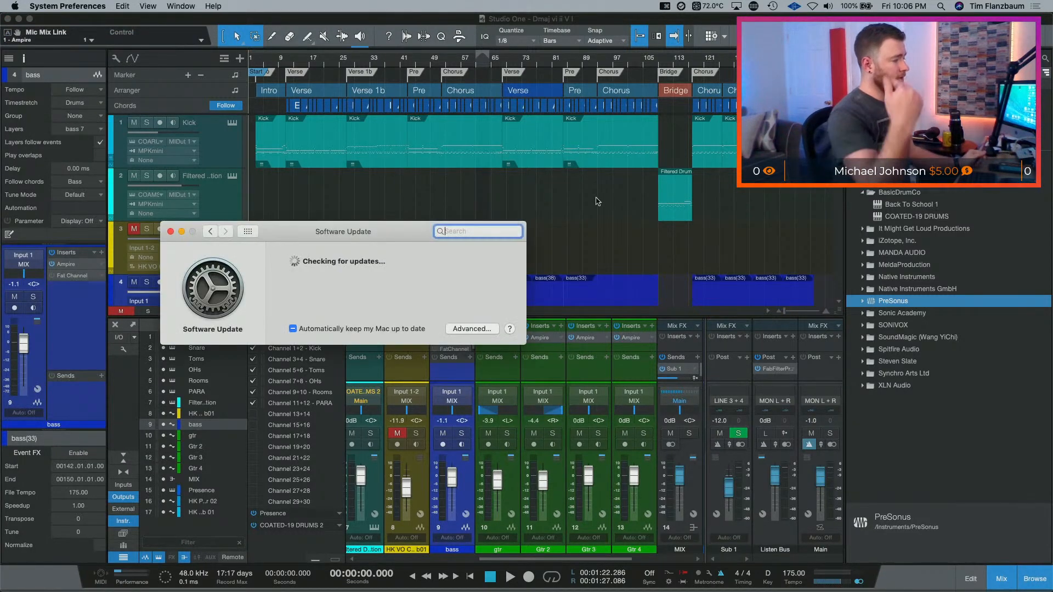
pyautogui.click(210, 231)
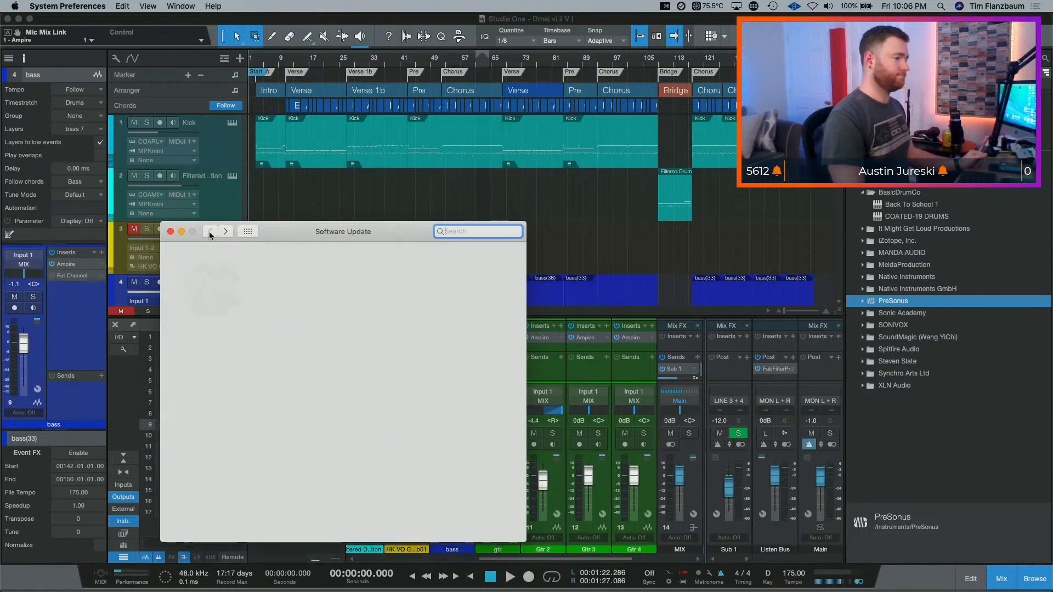
pyautogui.click(410, 449)
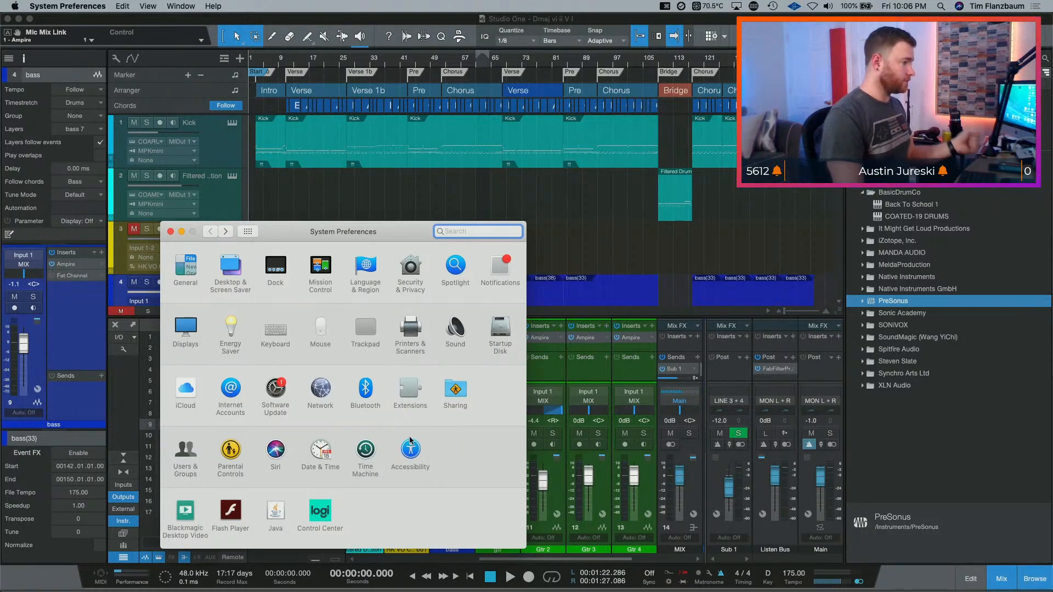
pyautogui.click(242, 360)
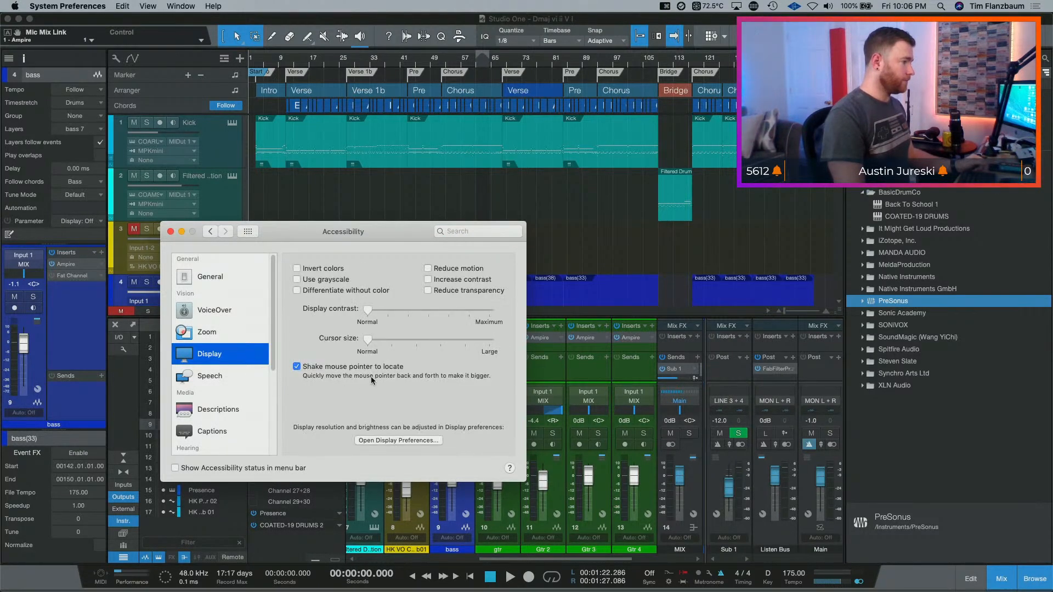
pyautogui.click(170, 231)
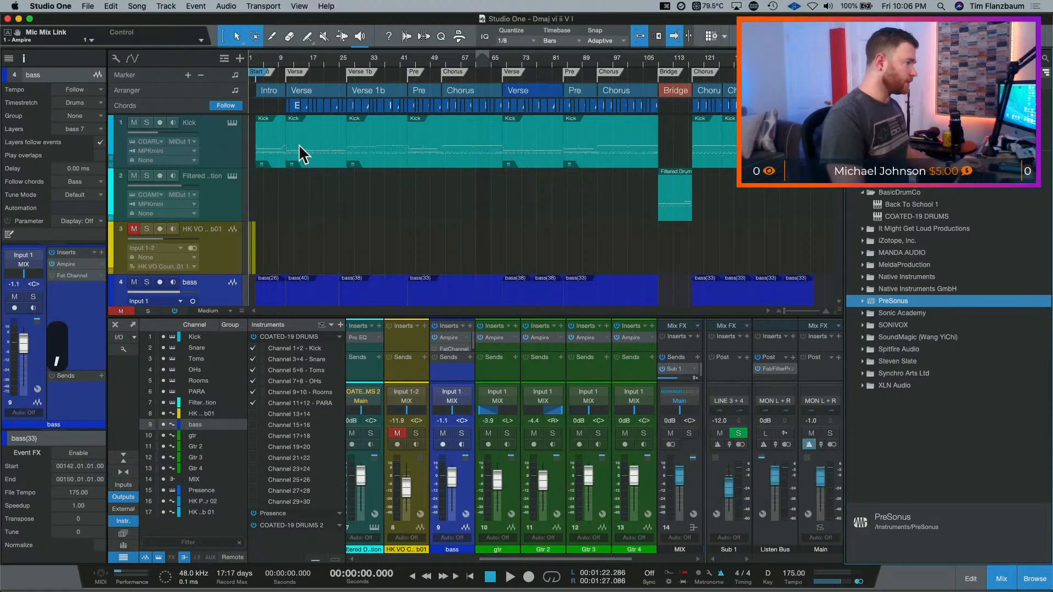
# - Open the Kick track's COATED-19 DRUMS instrument, audition its toms, snare, hi-hat and cymbals, and close it
pyautogui.click(231, 123)
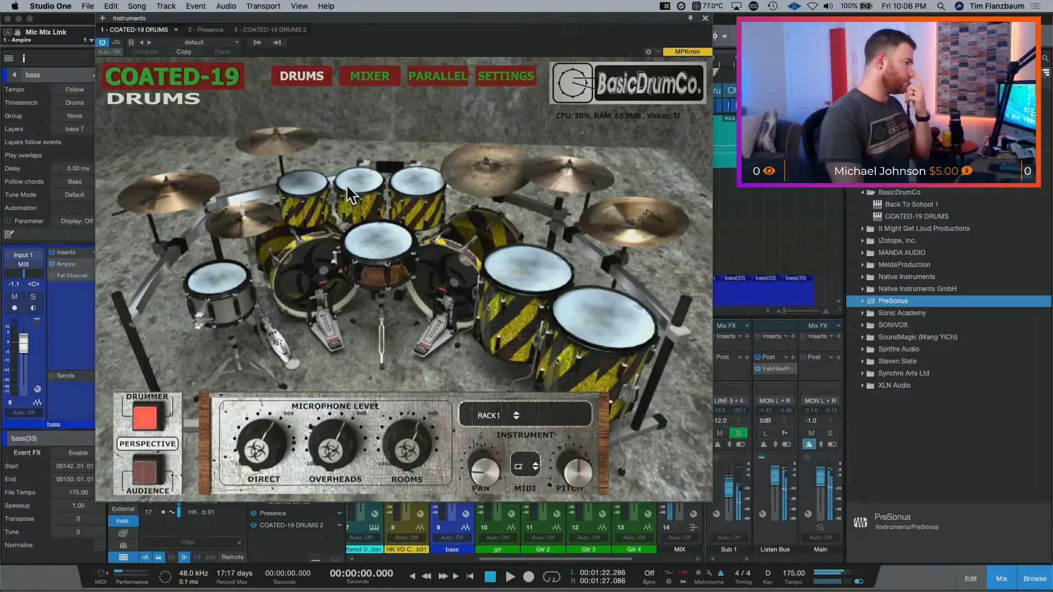
pyautogui.click(414, 179)
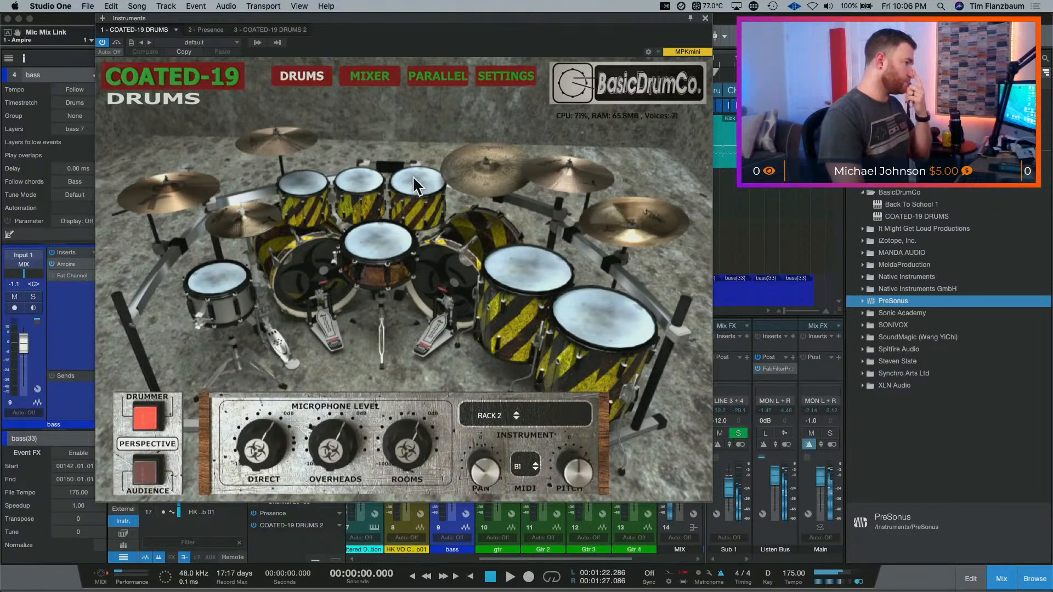
pyautogui.click(205, 283)
pyautogui.click(212, 270)
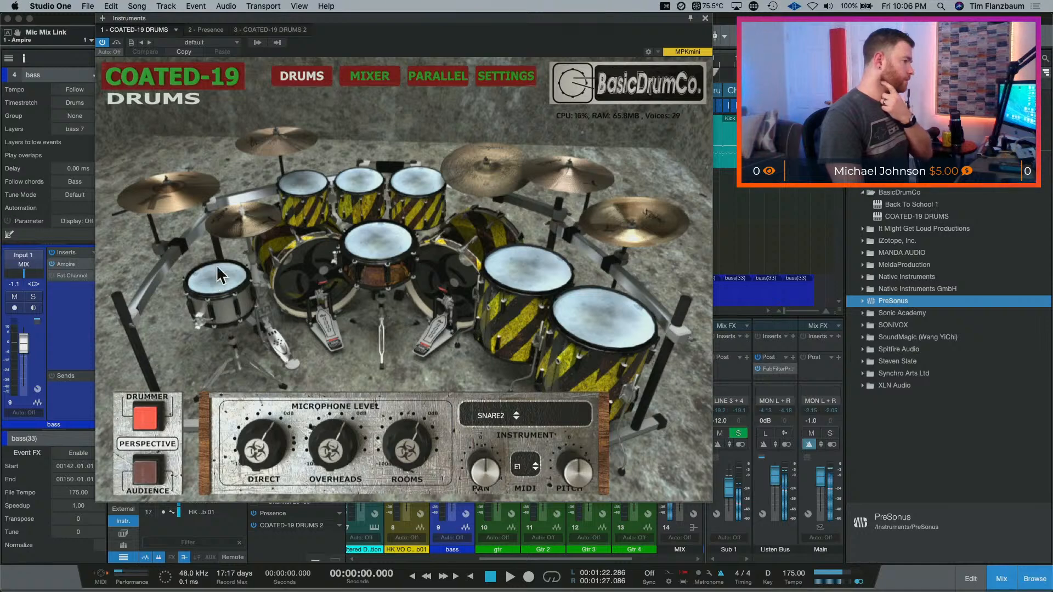
pyautogui.click(216, 225)
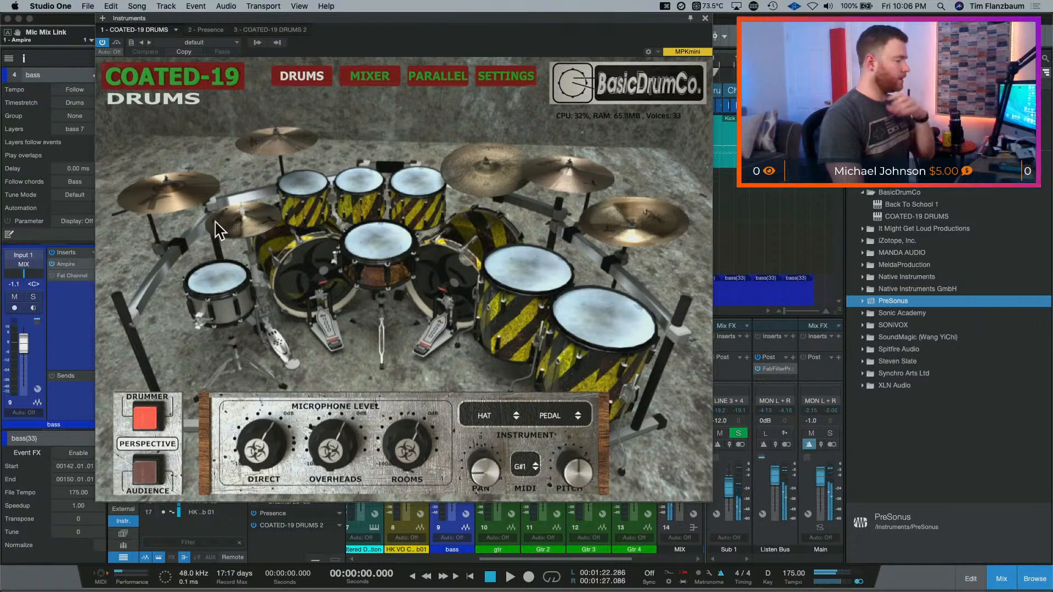
pyautogui.click(193, 201)
pyautogui.click(282, 142)
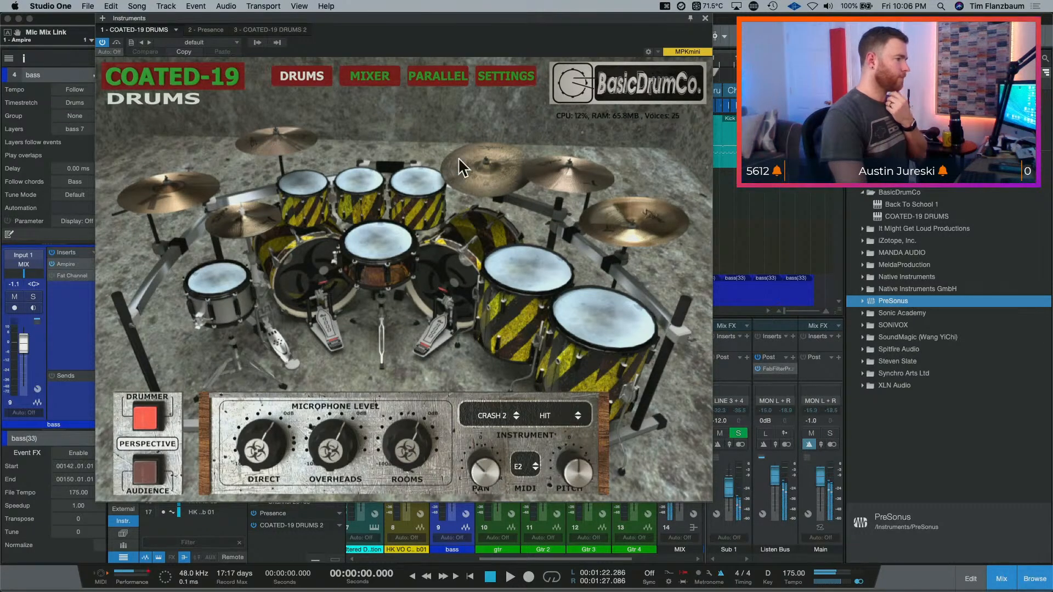
pyautogui.click(465, 161)
pyautogui.click(561, 180)
pyautogui.click(597, 213)
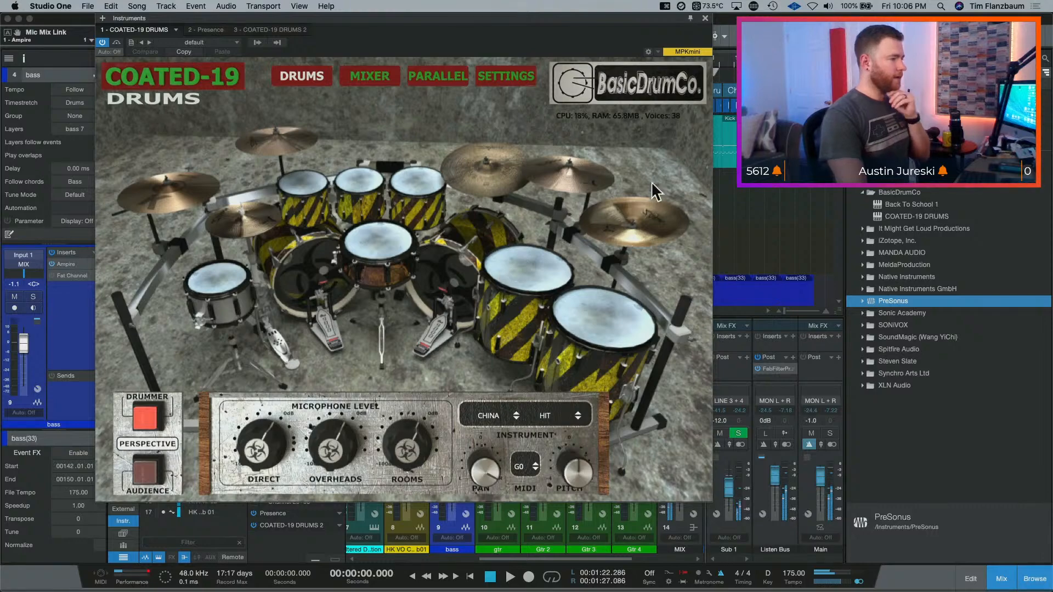
pyautogui.click(705, 18)
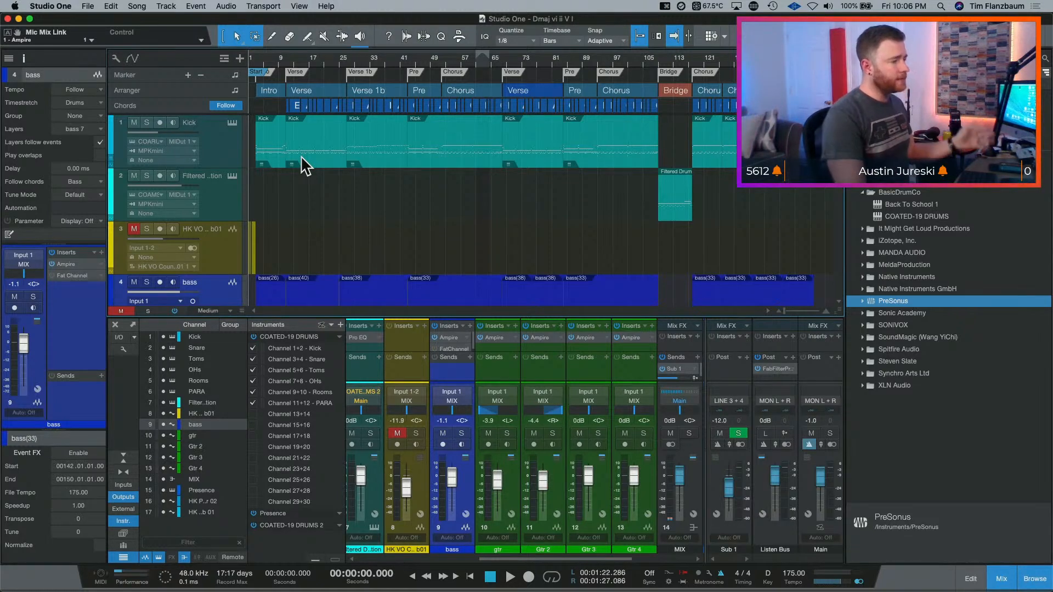
# - Reset the arrangement's track heights to the Medium preset
pyautogui.scroll(-3, 765, 216)
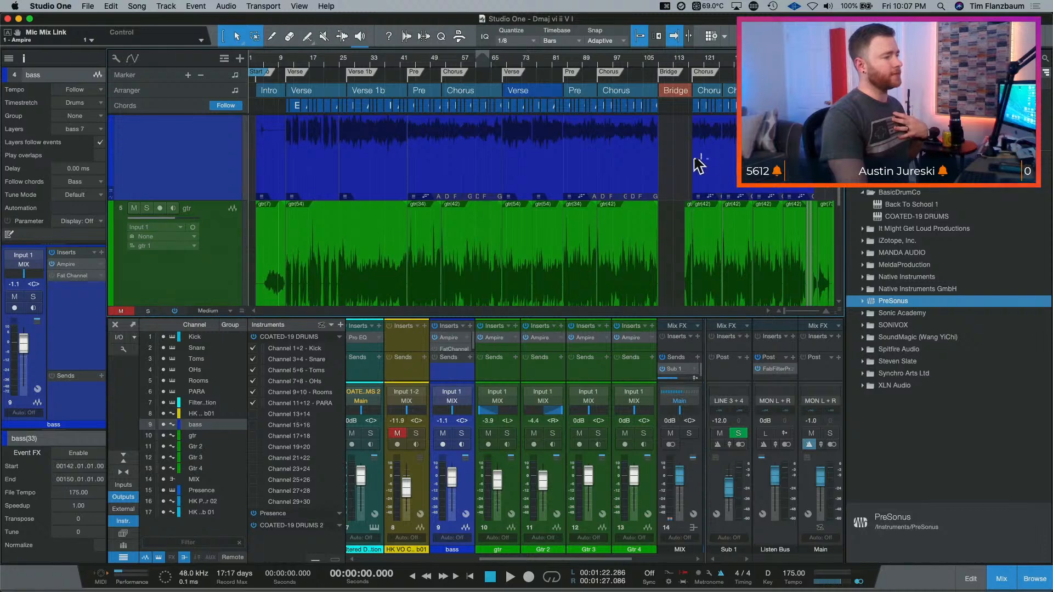
pyautogui.click(223, 312)
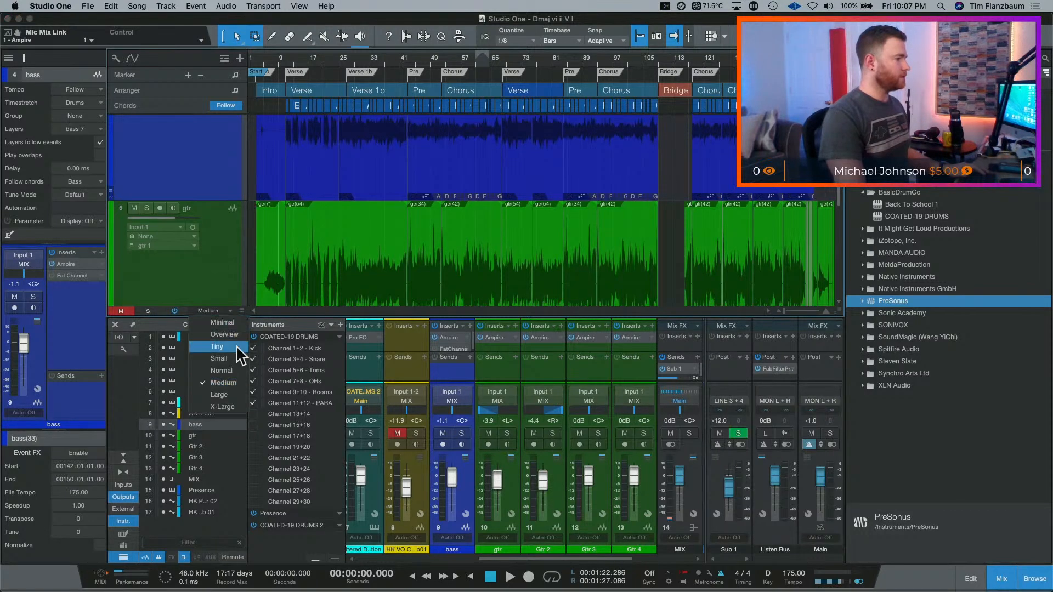
pyautogui.click(234, 362)
pyautogui.scroll(3, 229, 256)
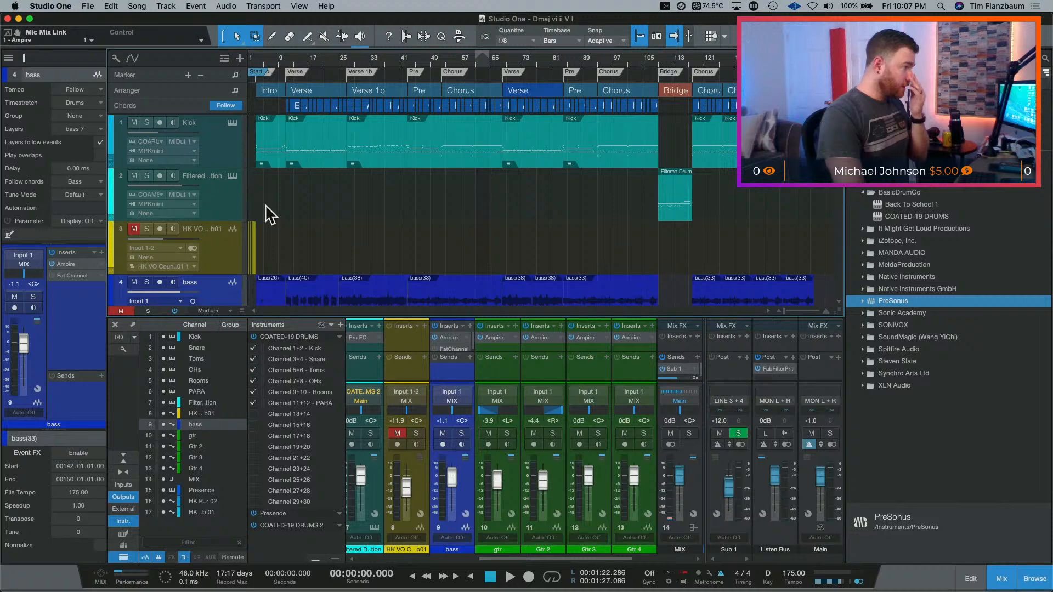
# - Select the Filtered Drum Section track, play the song from its beginning, and stop playback at the end
pyautogui.click(222, 210)
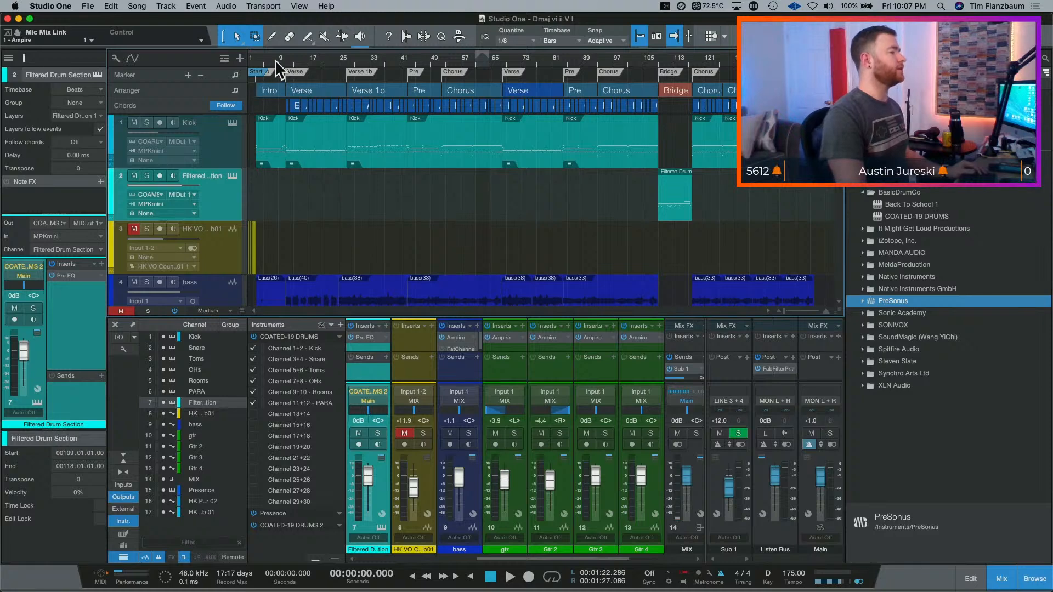
pyautogui.click(257, 61)
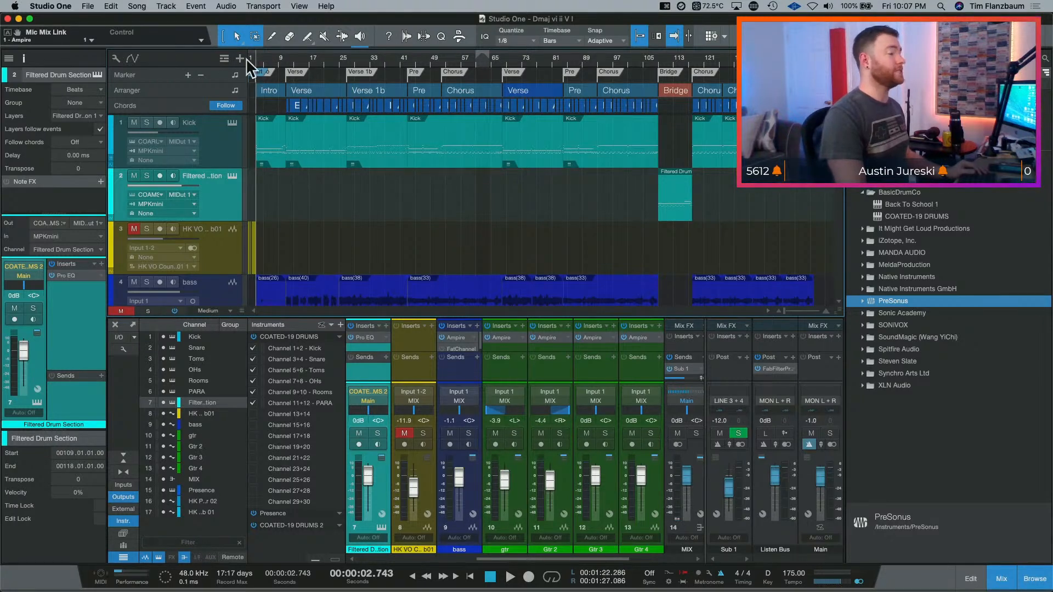
pyautogui.press(',')
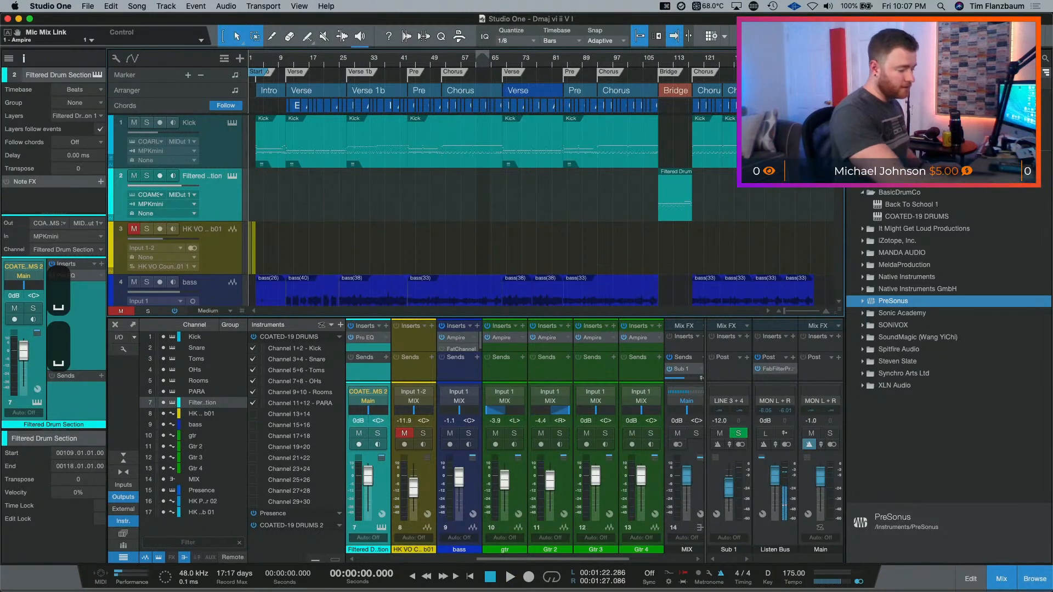
pyautogui.press('space')
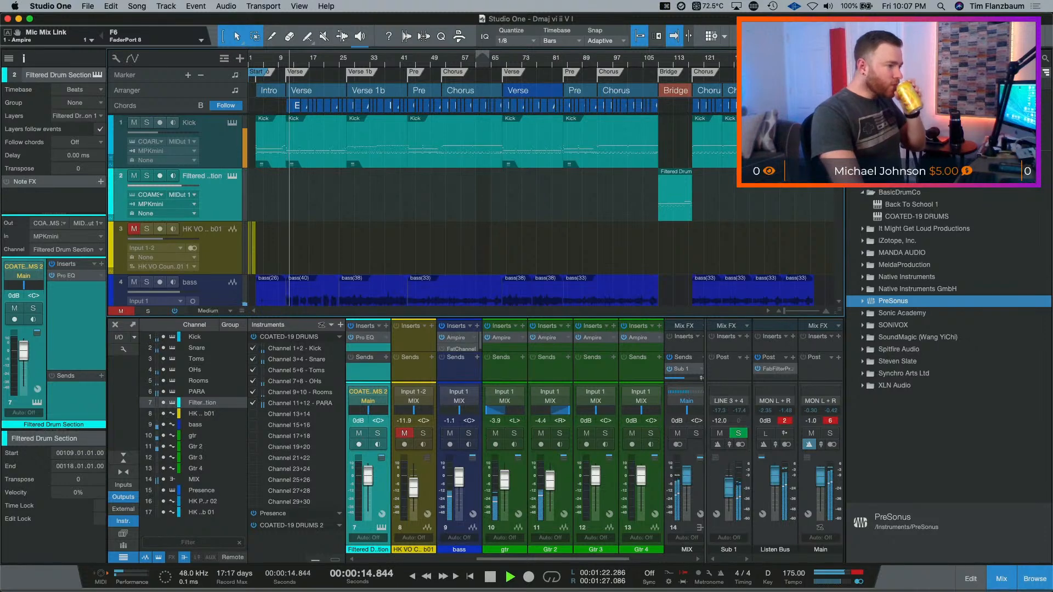
pyautogui.click(830, 422)
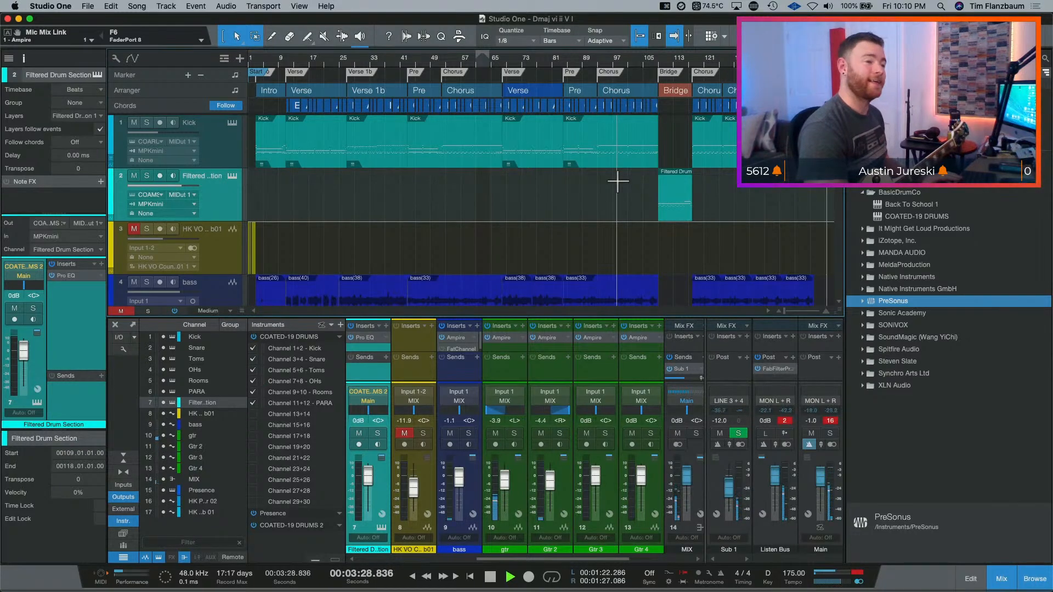
pyautogui.press('space')
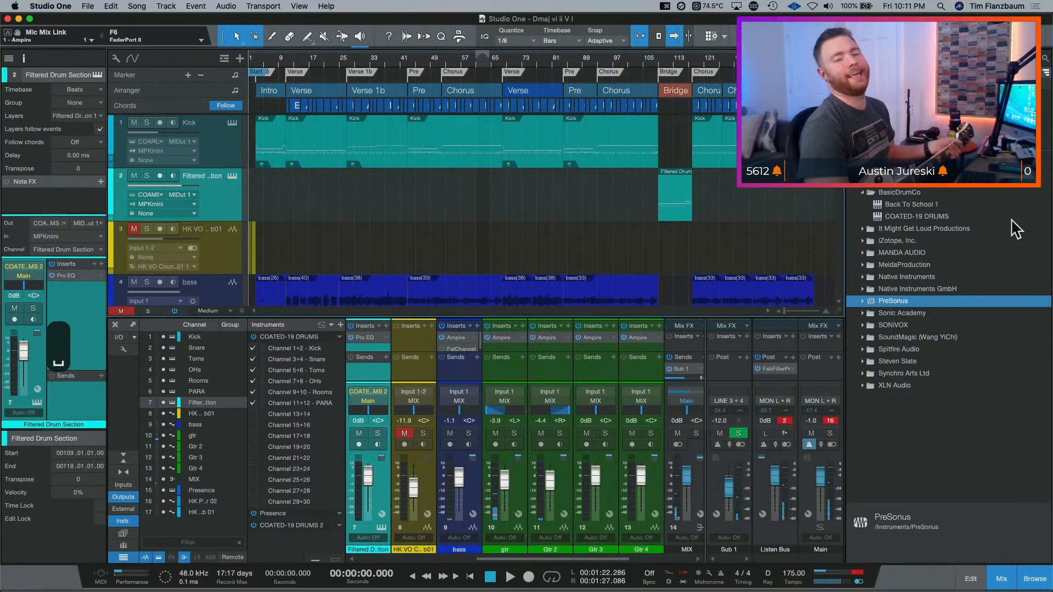
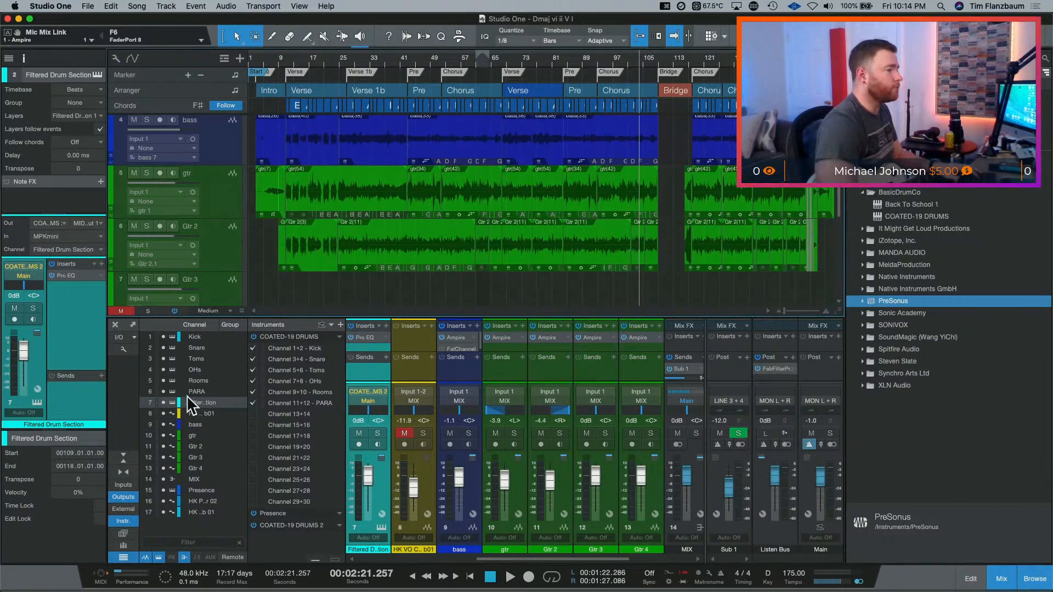
# - Examine the bass and guitar events in the Pre and Chorus sections leading up to the Bridge
pyautogui.press('e')
pyautogui.press('e')
pyautogui.press('e')
pyautogui.press('w')
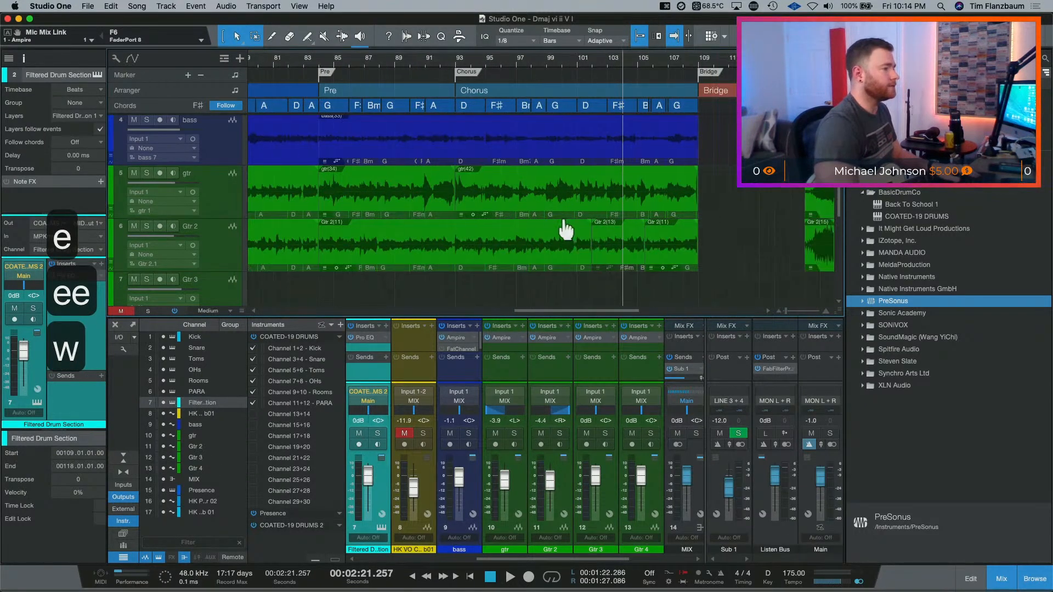
pyautogui.hscroll(2, 566, 230)
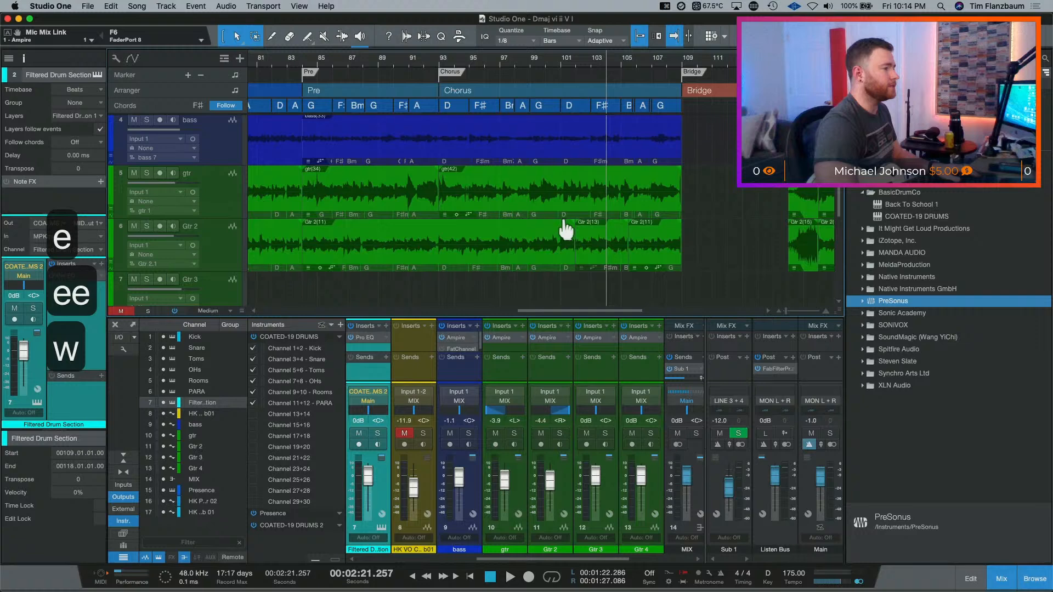
pyautogui.press('w')
pyautogui.press('e')
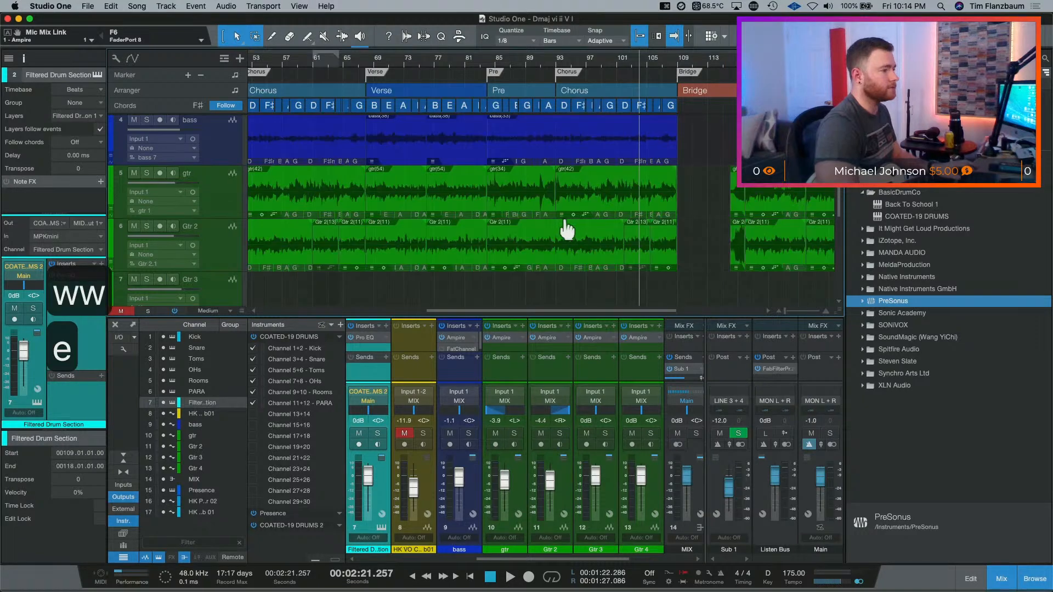
# - Play the end of the Chorus leading into the Bridge and stop playback
pyautogui.scroll(-3, 567, 231)
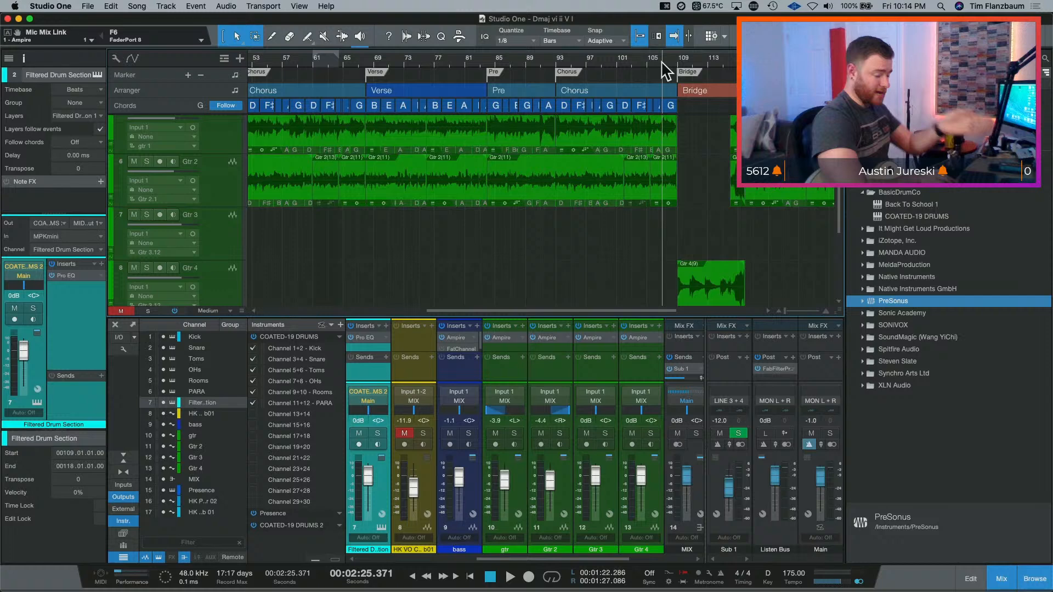
pyautogui.press('space')
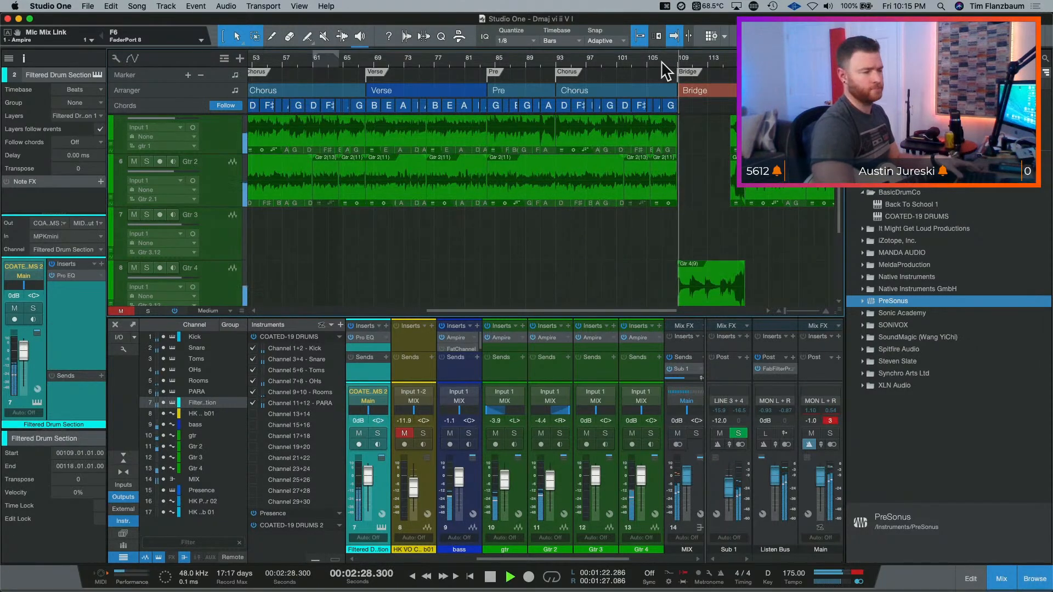
pyautogui.press('space')
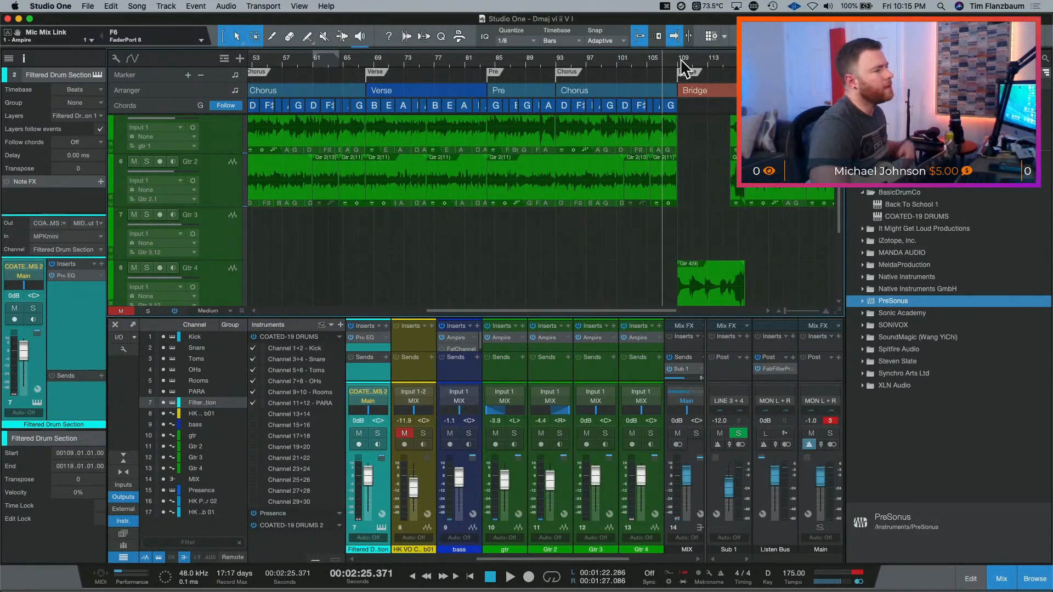
# - Arm the Gtr 2 track for recording and mute it
pyautogui.scroll(1, 305, 207)
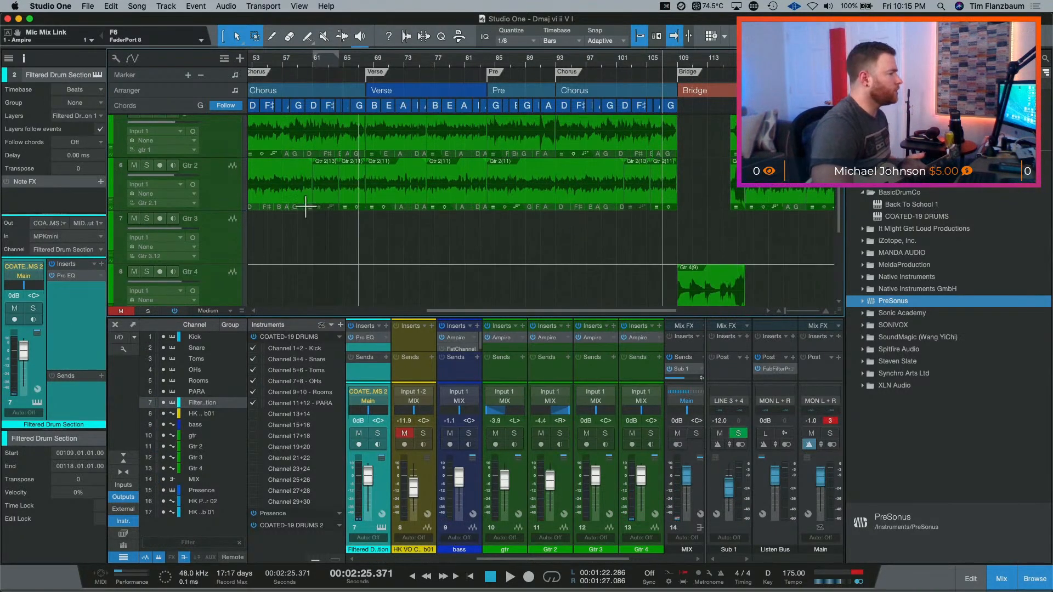
pyautogui.click(159, 165)
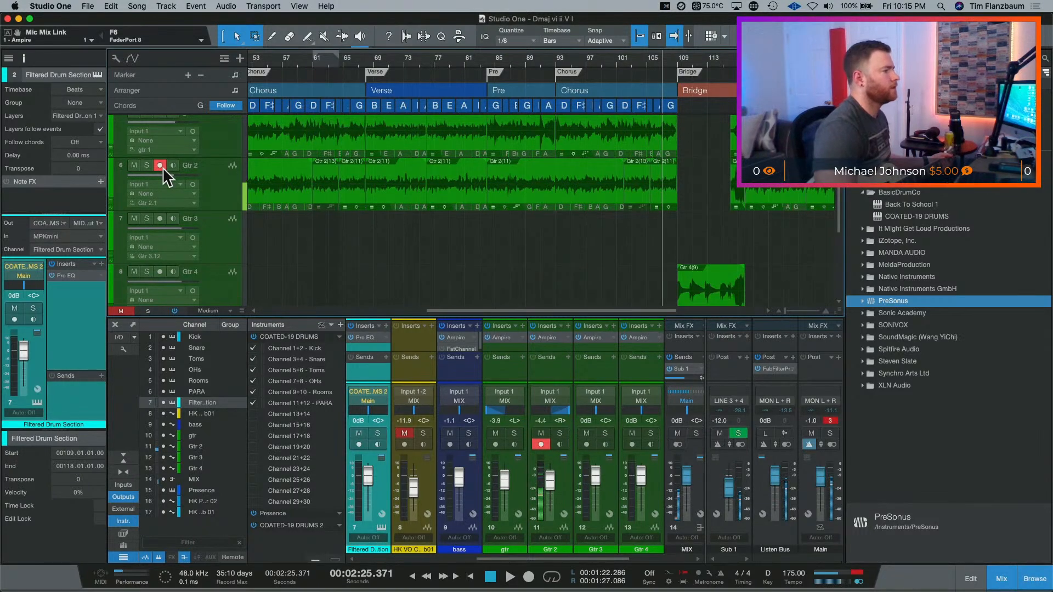
pyautogui.scroll(2, 225, 248)
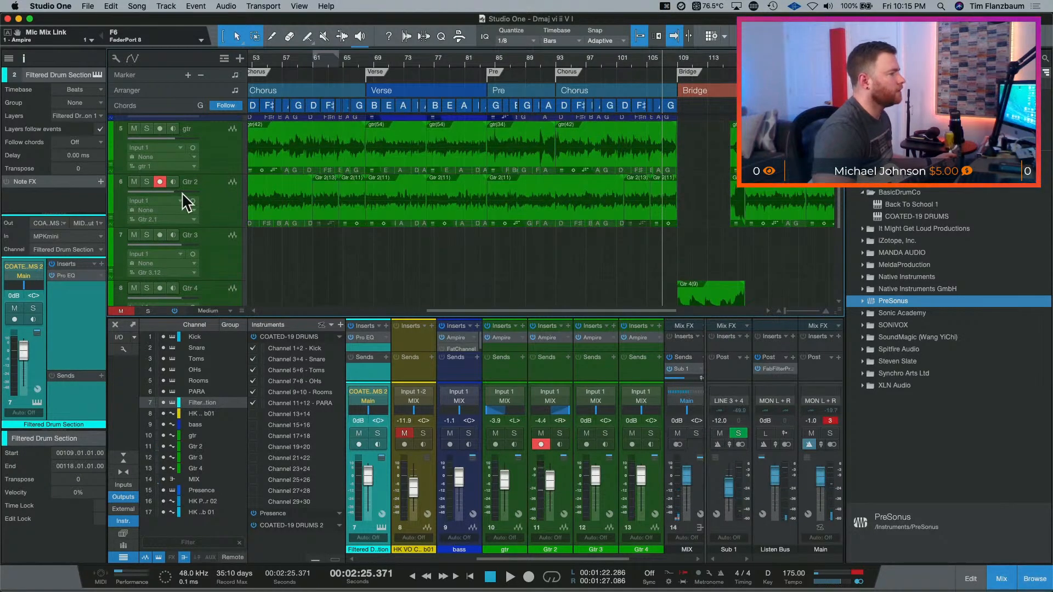
pyautogui.click(163, 182)
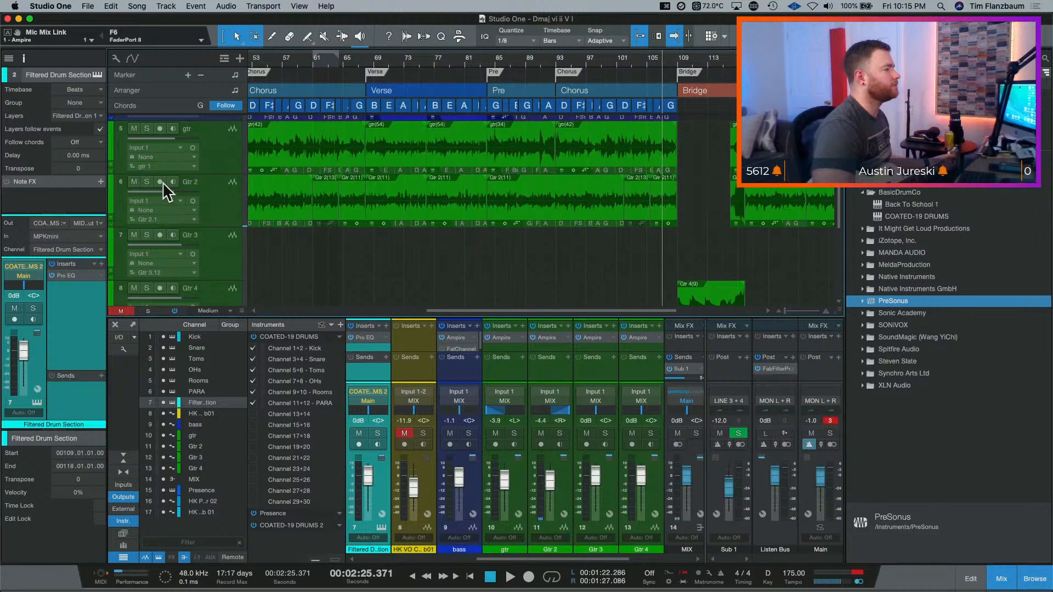
pyautogui.click(159, 183)
pyautogui.click(134, 182)
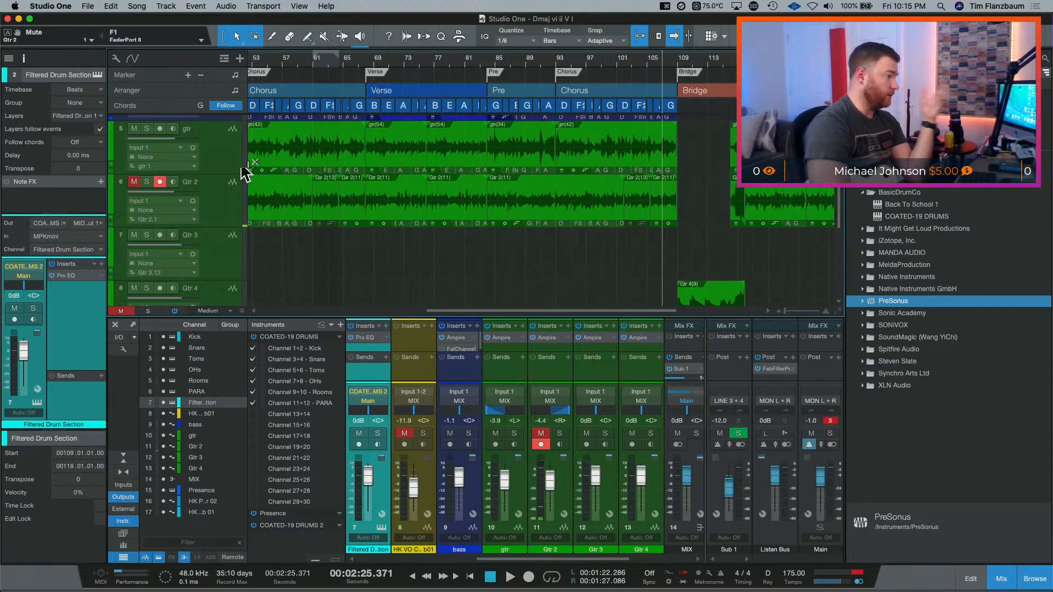
# - Select the four guitar tracks from gtr through Gtr 4 and pack them into a folder
pyautogui.scroll(3, 252, 187)
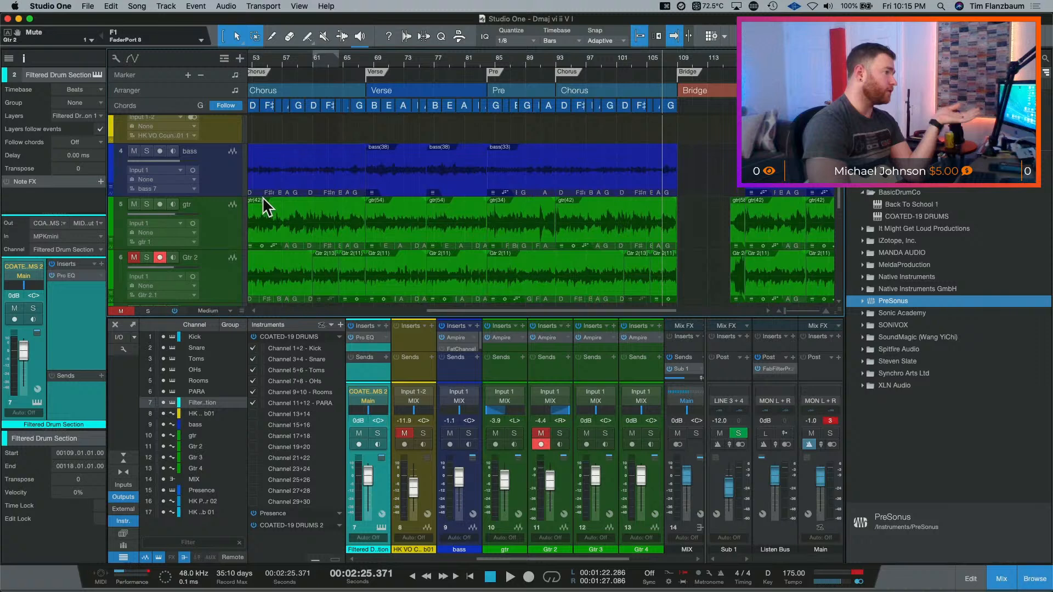
pyautogui.scroll(-2, 262, 197)
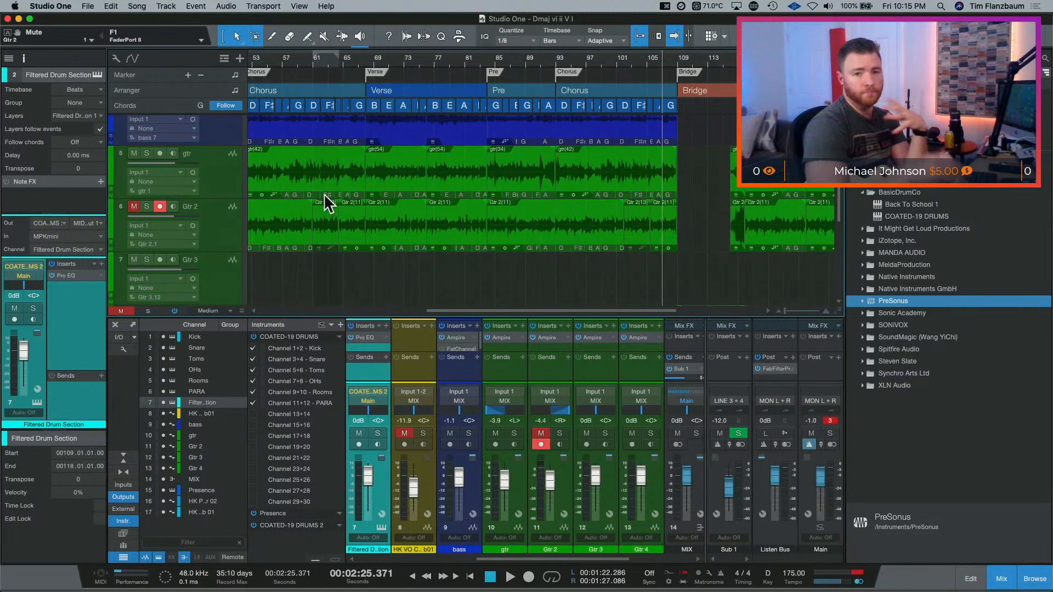
pyautogui.click(239, 185)
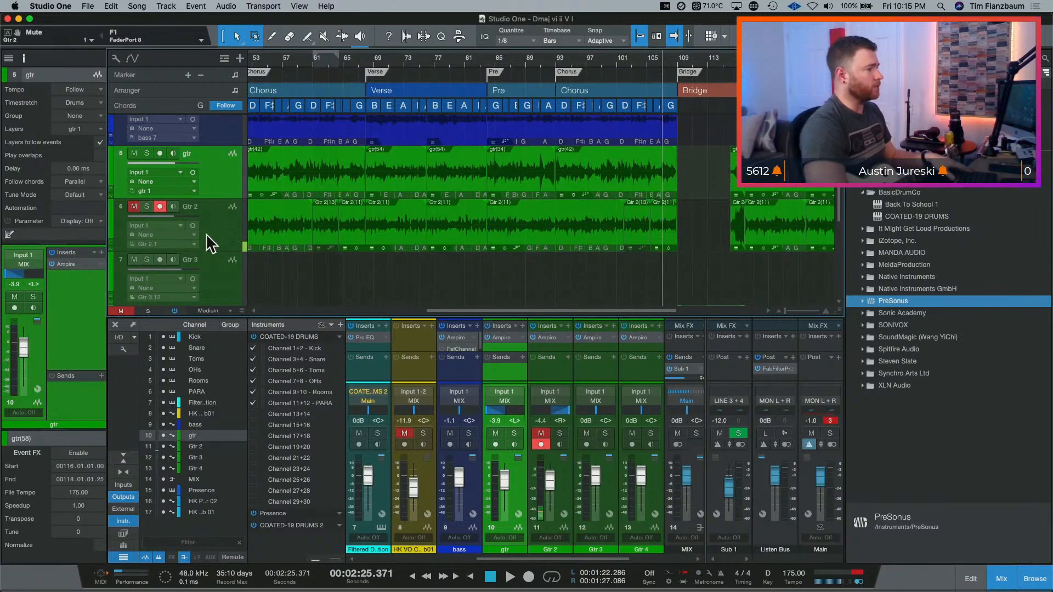
pyautogui.click(214, 240)
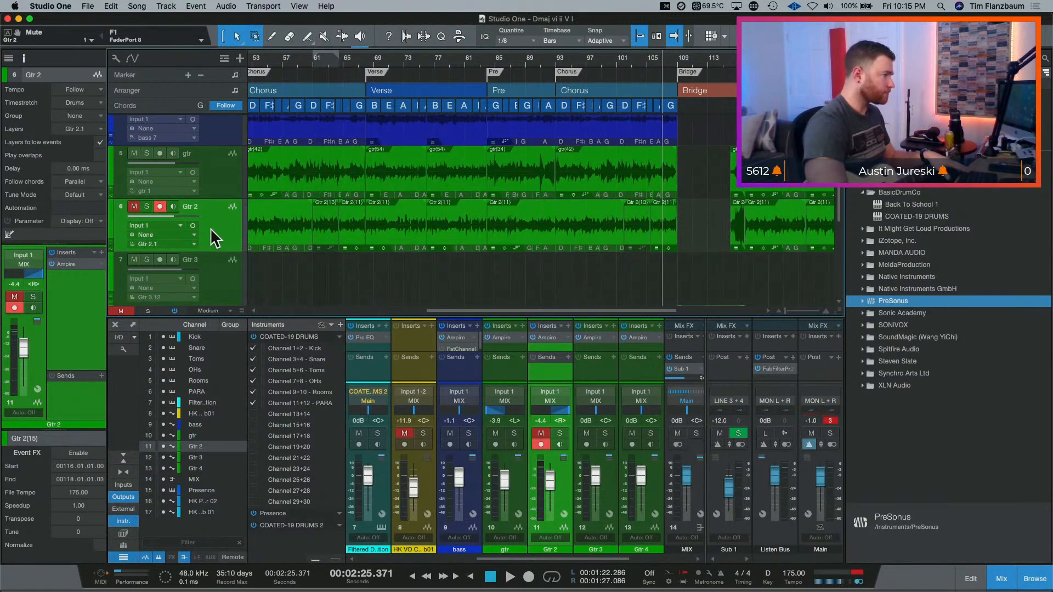
pyautogui.click(227, 174)
pyautogui.scroll(-2, 229, 175)
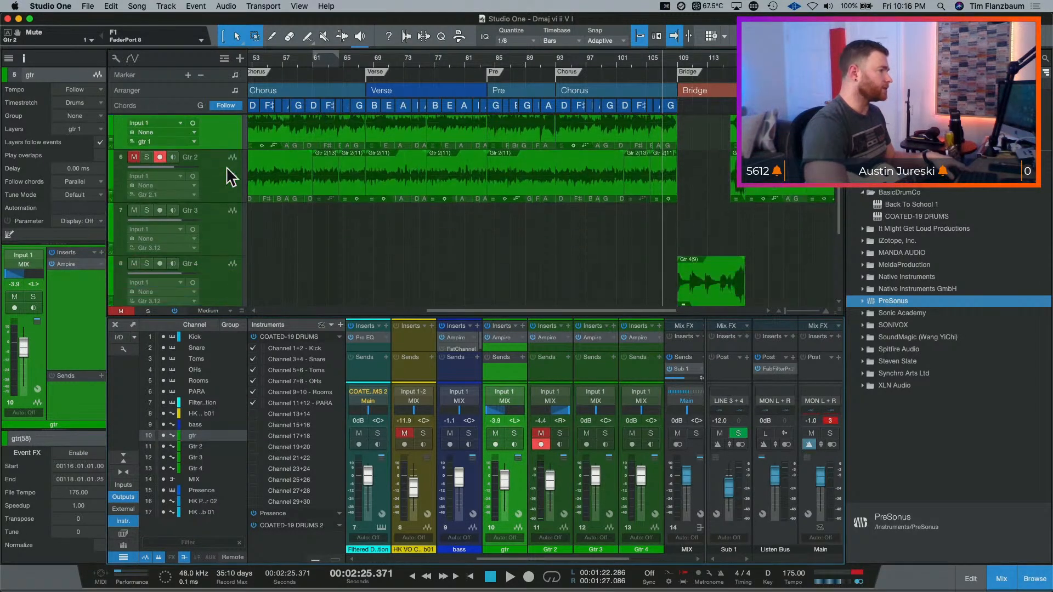
pyautogui.keyDown('shift'); pyautogui.click(216, 262); pyautogui.keyUp('shift')
pyautogui.scroll(1, 232, 238)
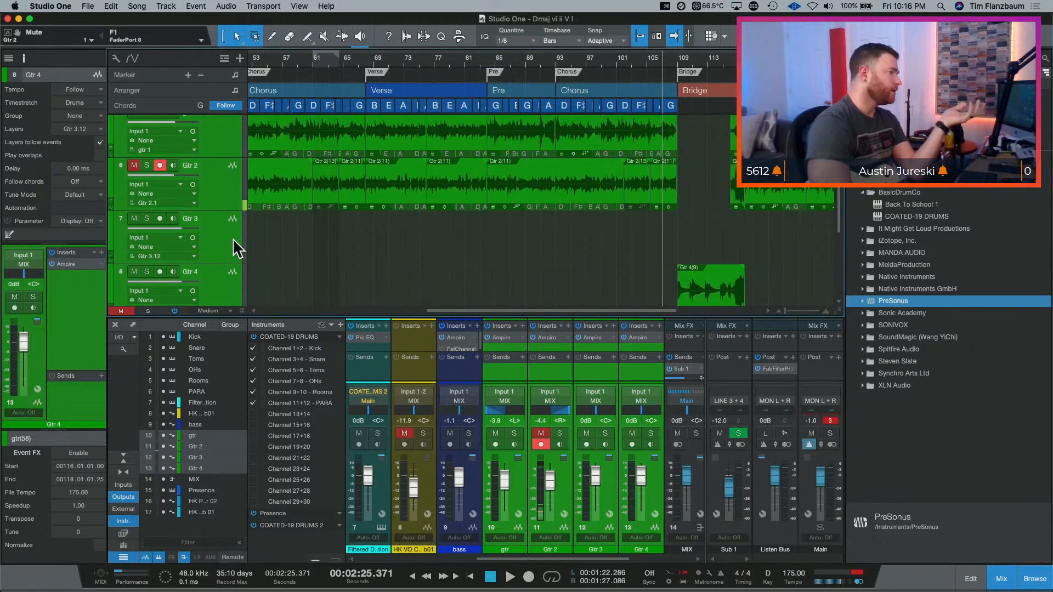
pyautogui.scroll(1, 232, 238)
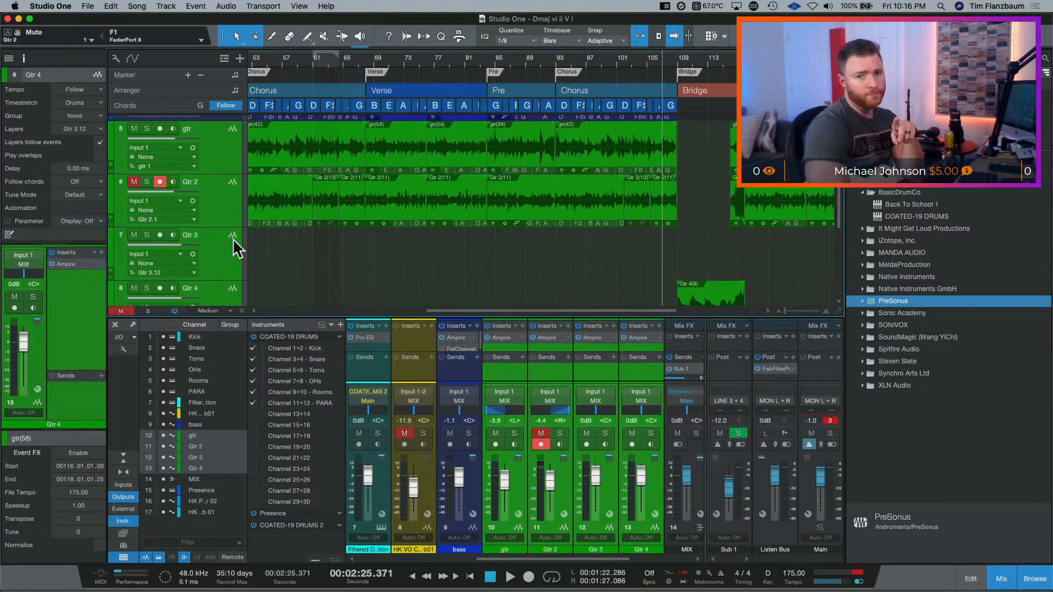
pyautogui.rightClick(216, 149)
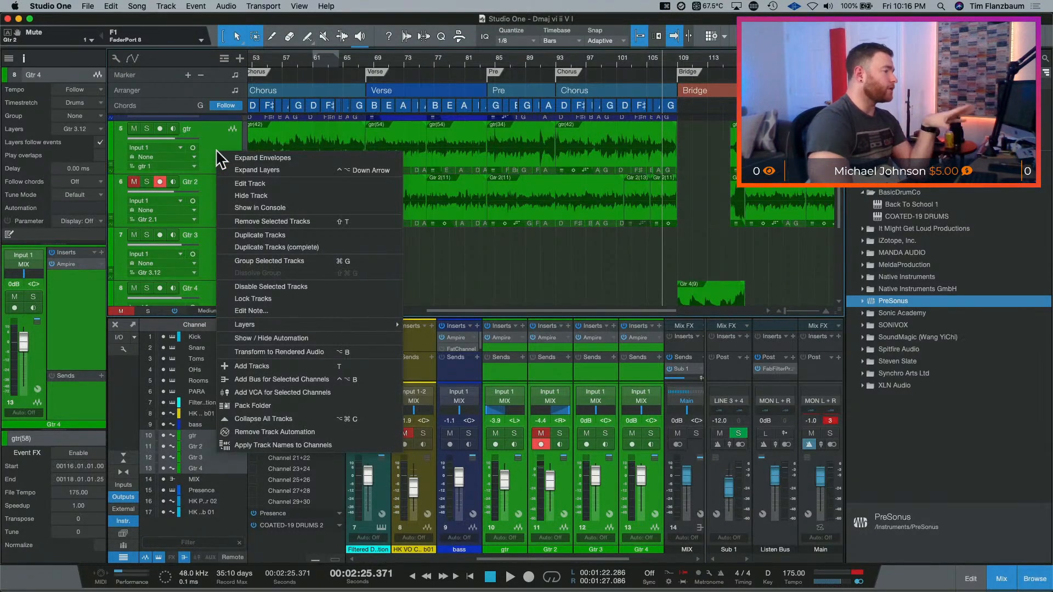
pyautogui.click(292, 406)
# - Rename the new guitar folder track as GTR
pyautogui.doubleClick(204, 129)
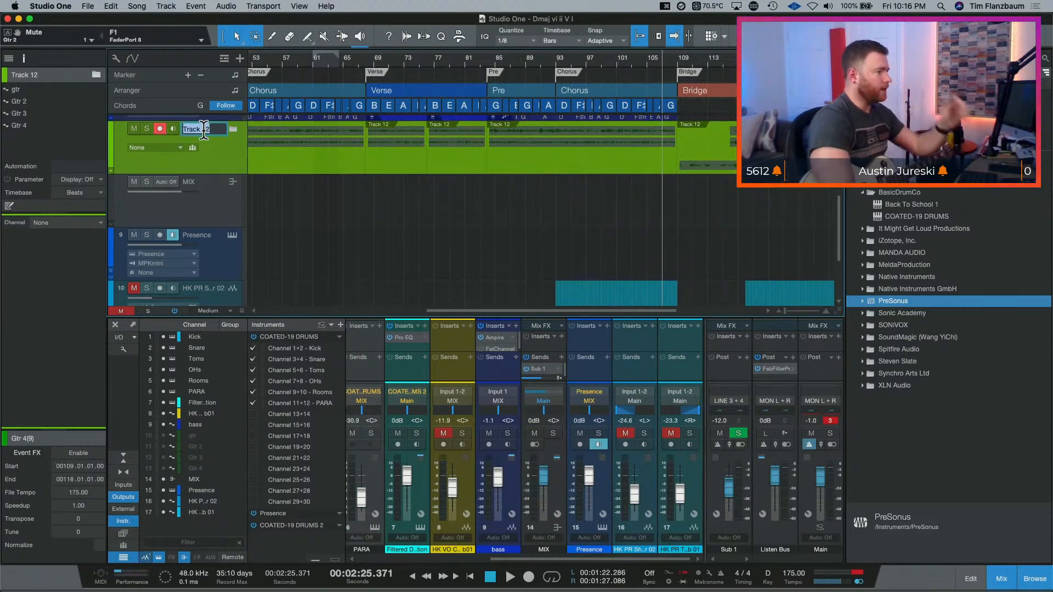
pyautogui.write('Gtr')
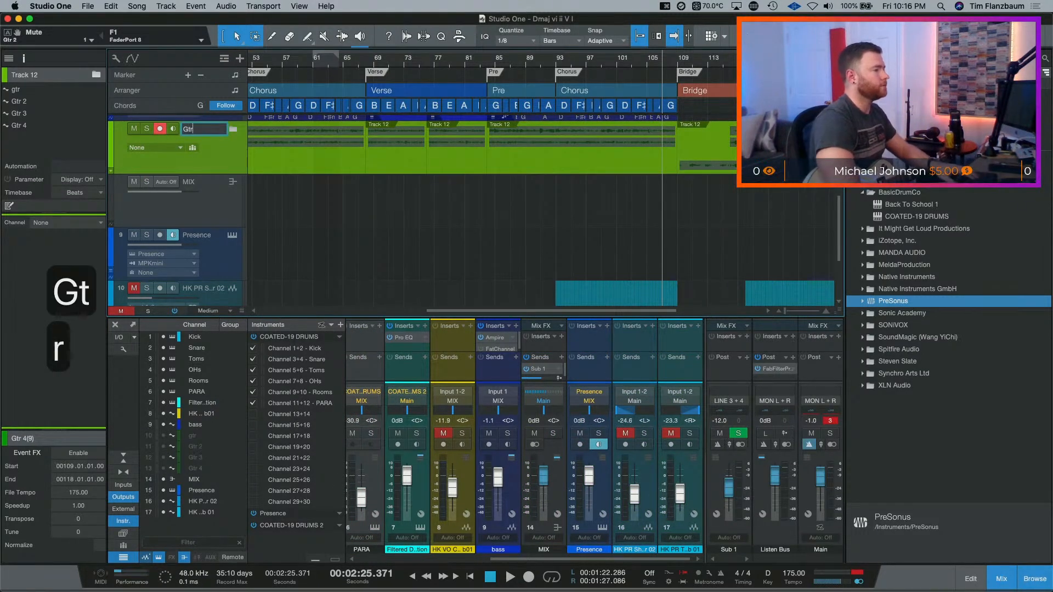
pyautogui.press('BackSpace')
pyautogui.press('BackSpace')
pyautogui.write('TR')
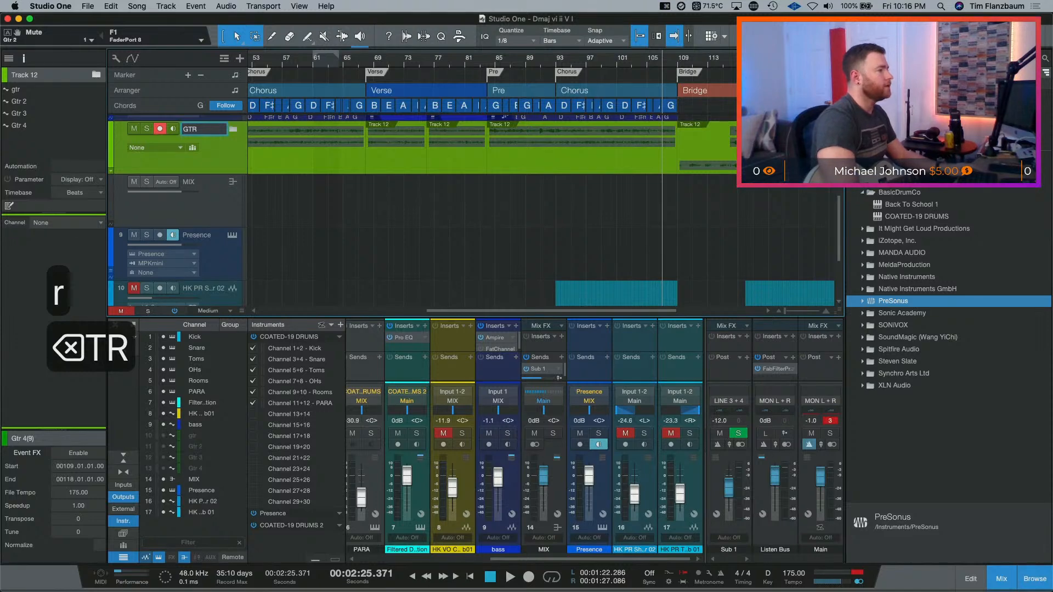
pyautogui.press('Return')
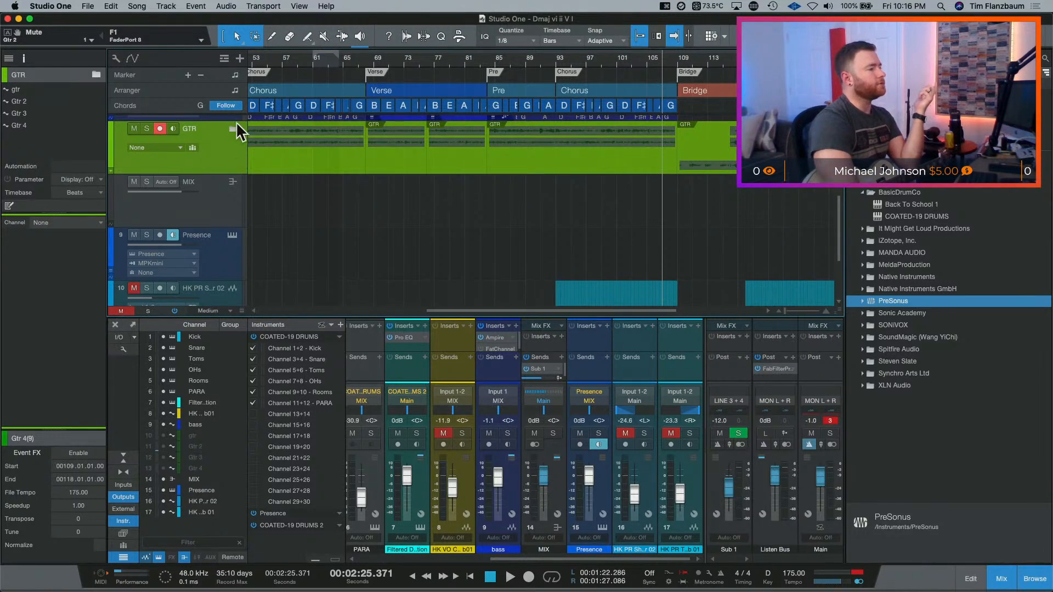
# - Colour the GTR folder track green and make it slightly taller
pyautogui.click(111, 134)
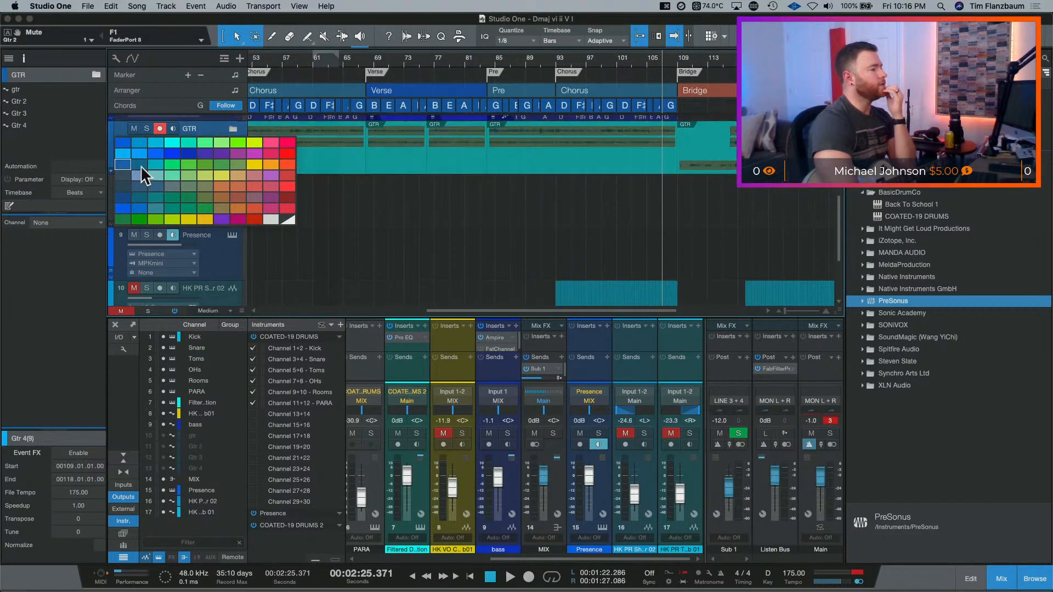
pyautogui.click(144, 215)
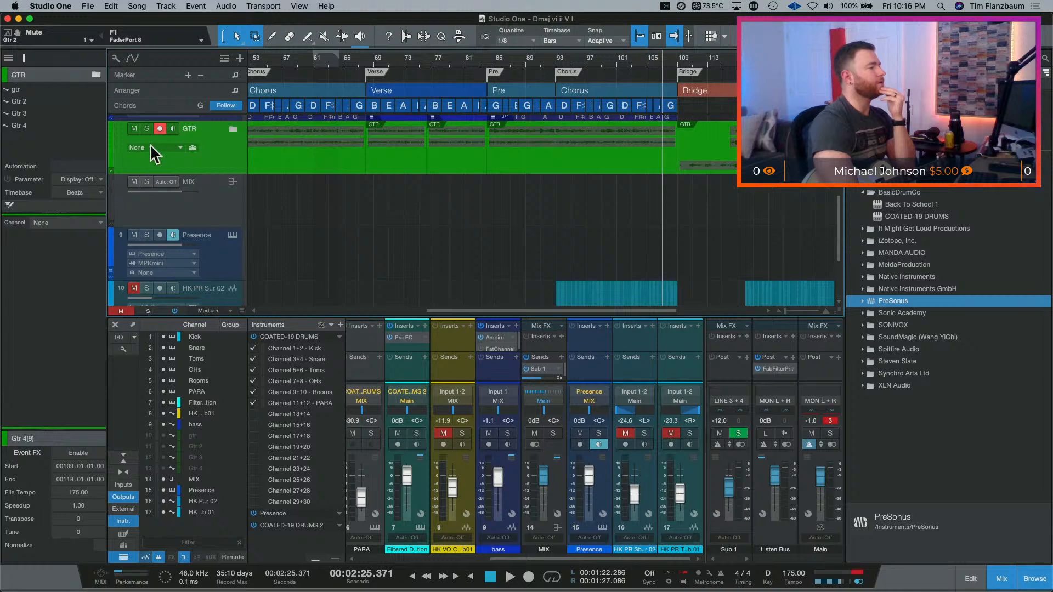
pyautogui.moveTo(153, 174)
pyautogui.mouseDown()
pyautogui.moveTo(154, 165)
pyautogui.moveTo(156, 181)
pyautogui.mouseUp()
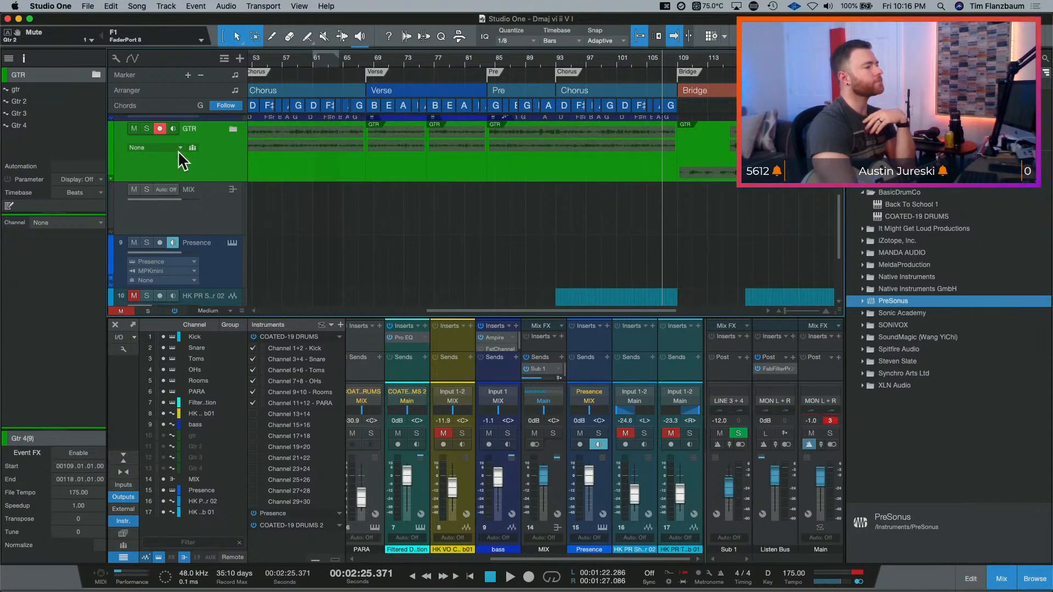
# - Assign a new bus channel to the GTR folder and expand the folder to show its guitar tracks
pyautogui.click(179, 148)
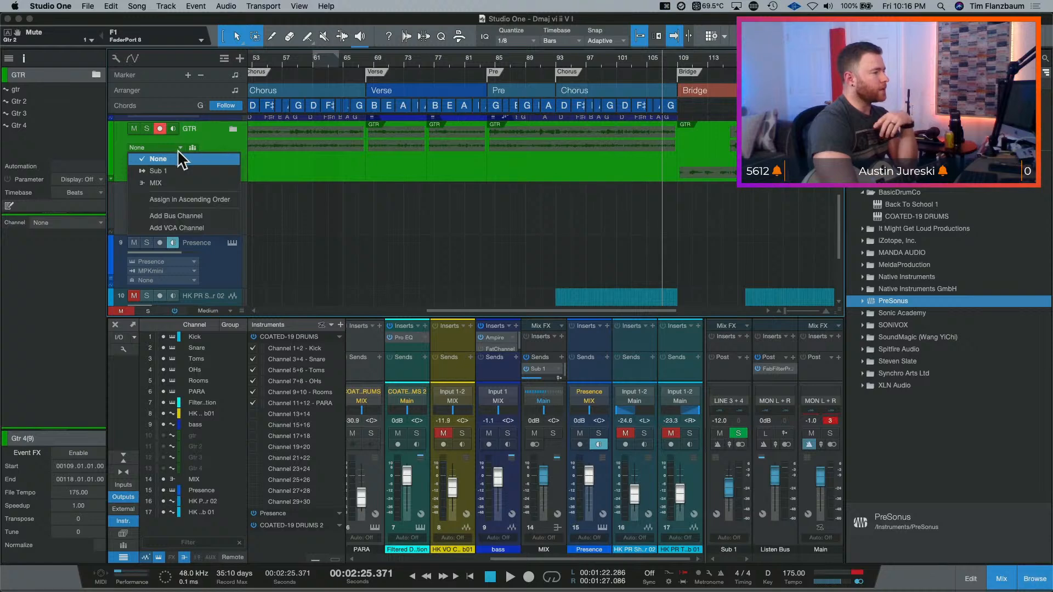
pyautogui.click(209, 216)
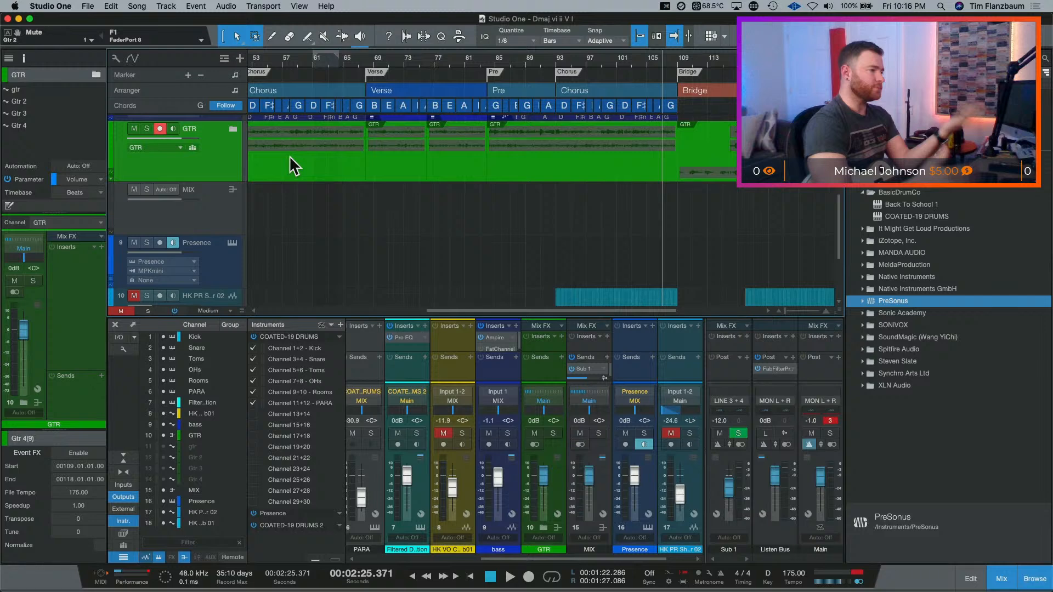
pyautogui.click(233, 133)
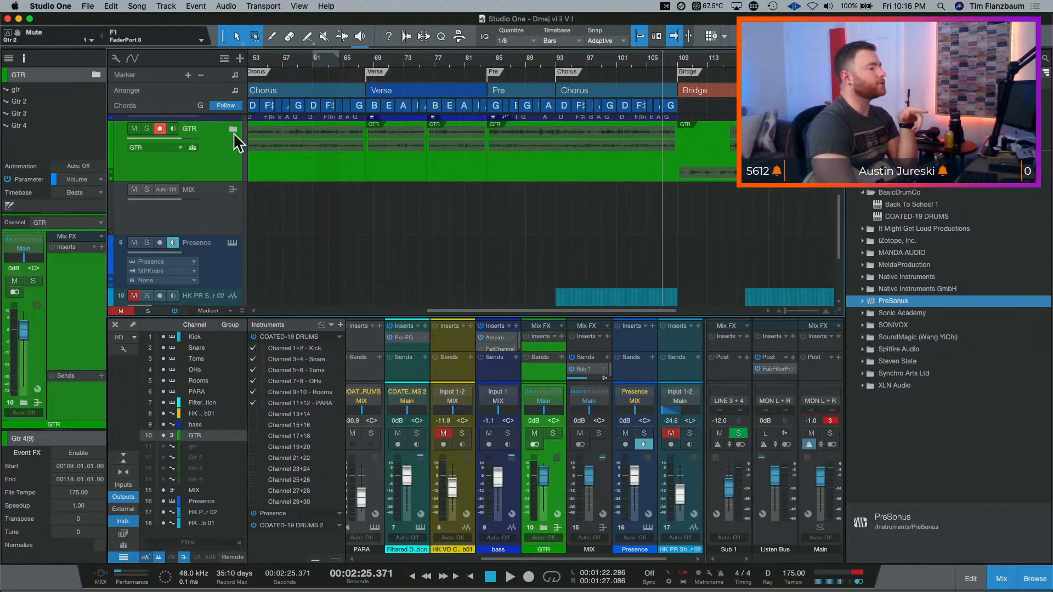
pyautogui.click(233, 130)
pyautogui.scroll(-1, 384, 144)
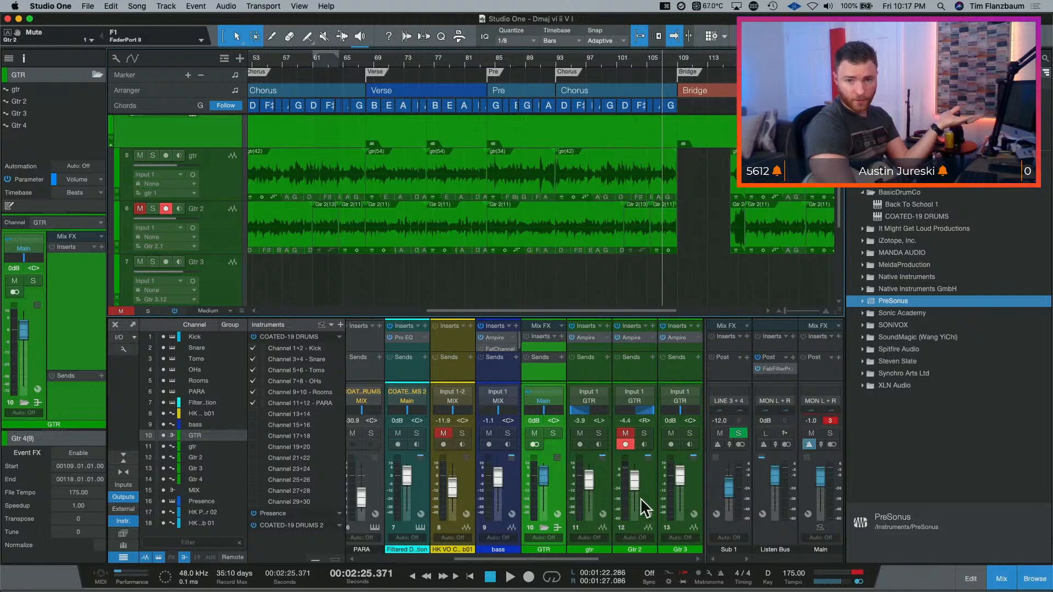
# - Add a bus for the gtr and Gtr 2 channels and place it between Gtr 2 and Gtr 3 in the mixer
pyautogui.moveTo(577, 480)
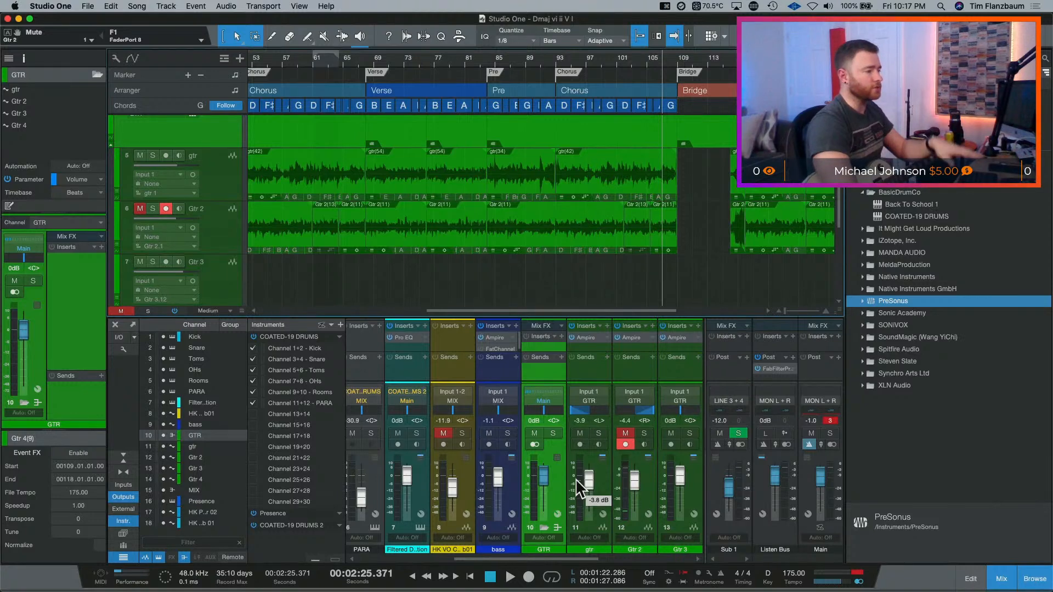
pyautogui.click(589, 542)
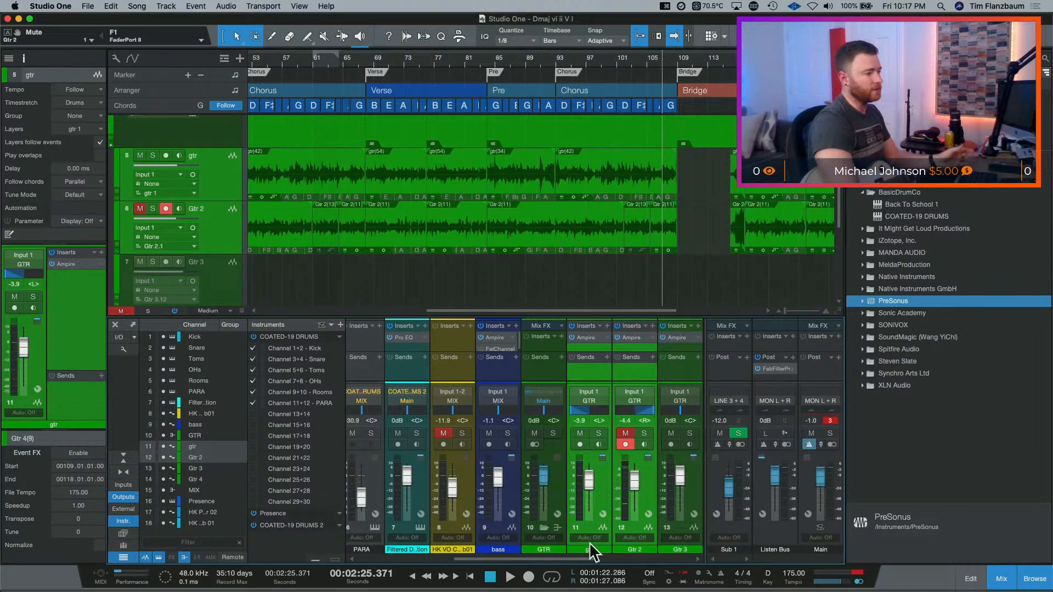
pyautogui.hscroll(3, 589, 542)
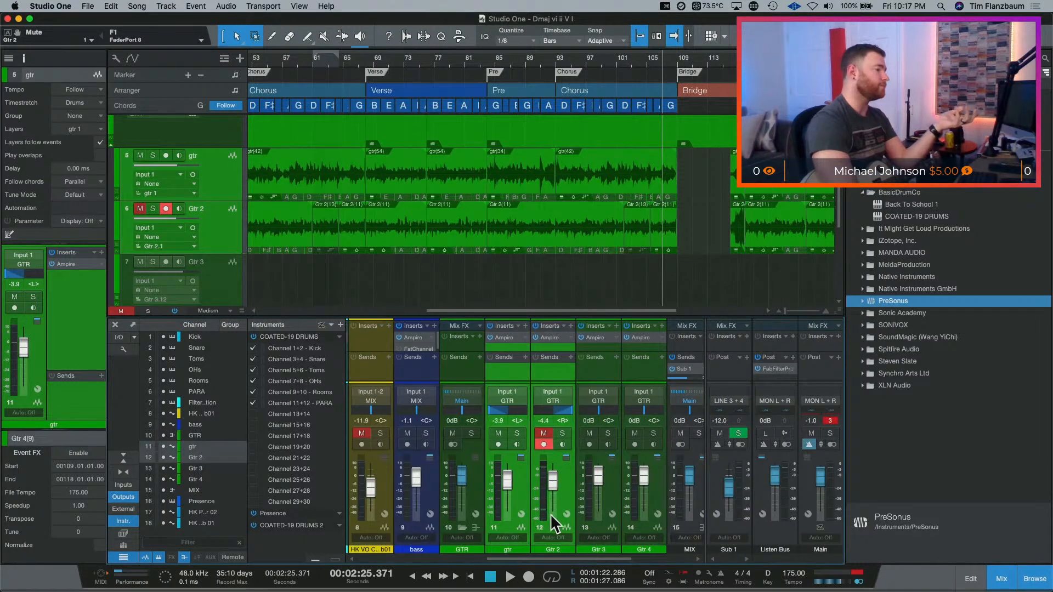
pyautogui.rightClick(523, 479)
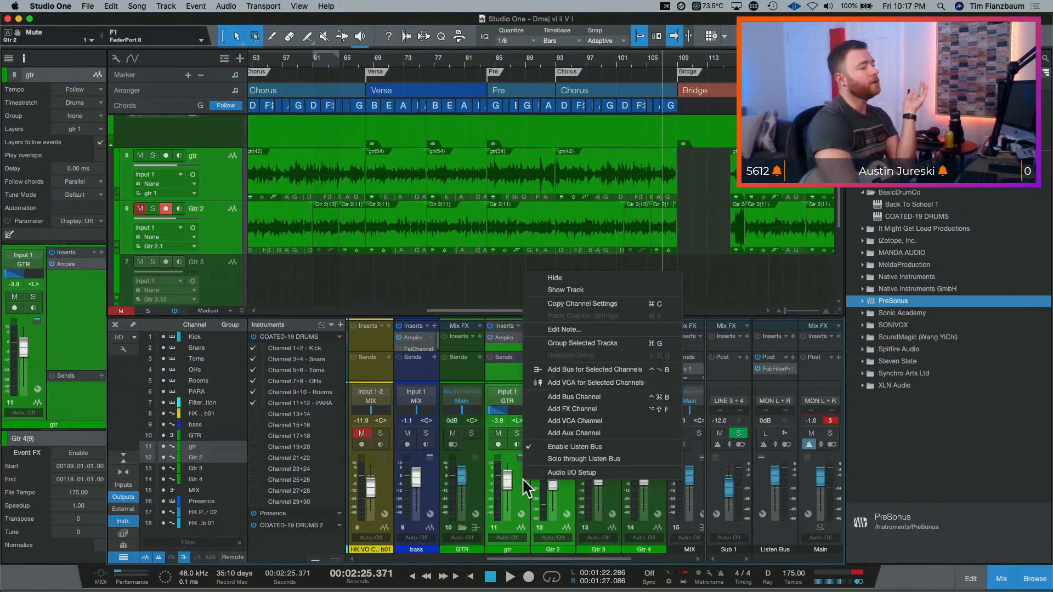
pyautogui.click(598, 371)
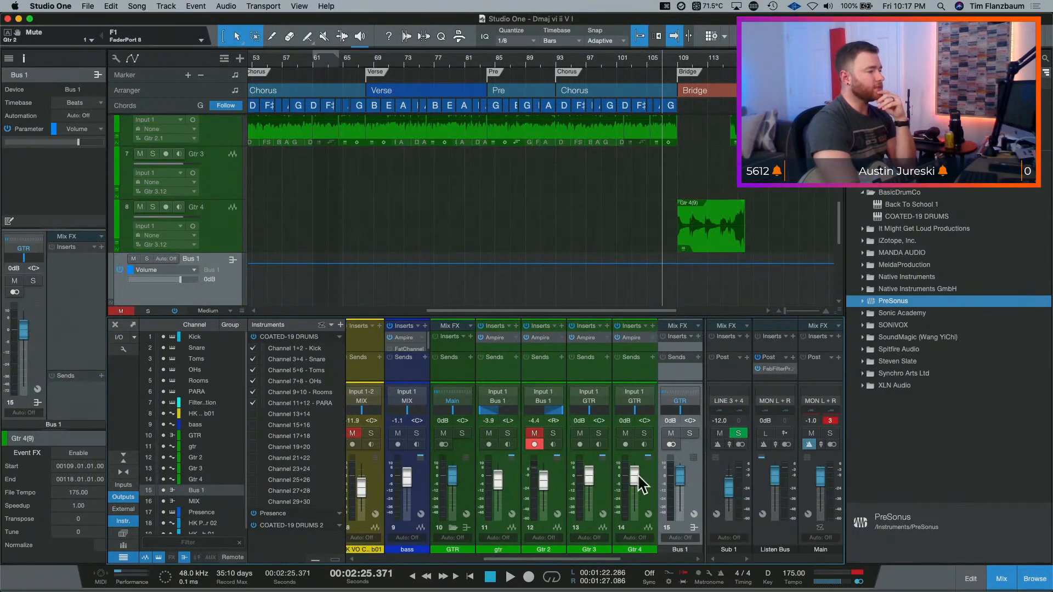
pyautogui.moveTo(638, 474); pyautogui.dragTo(567, 481)
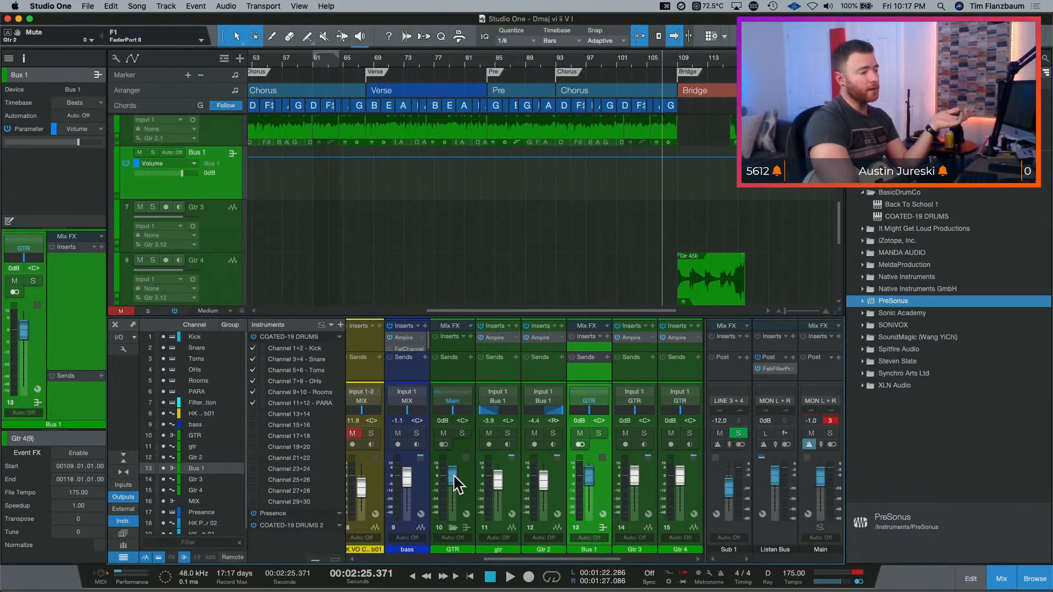
# - Try and undo a volume change on the GTR bus, and lower the Bus 1 volume to -7.0 dB
pyautogui.moveTo(452, 475)
pyautogui.mouseDown()
pyautogui.moveTo(452, 459)
pyautogui.moveTo(462, 487)
pyautogui.moveTo(467, 476)
pyautogui.mouseUp()
pyautogui.press('super+z')
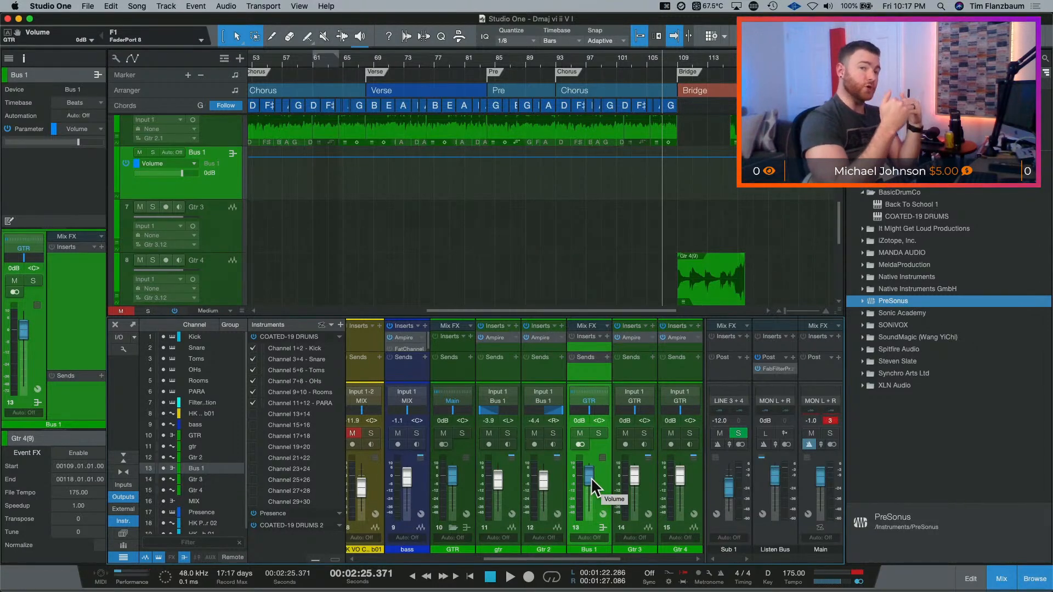
pyautogui.moveTo(591, 477)
pyautogui.mouseDown()
pyautogui.moveTo(589, 496)
pyautogui.moveTo(592, 486)
pyautogui.mouseUp()
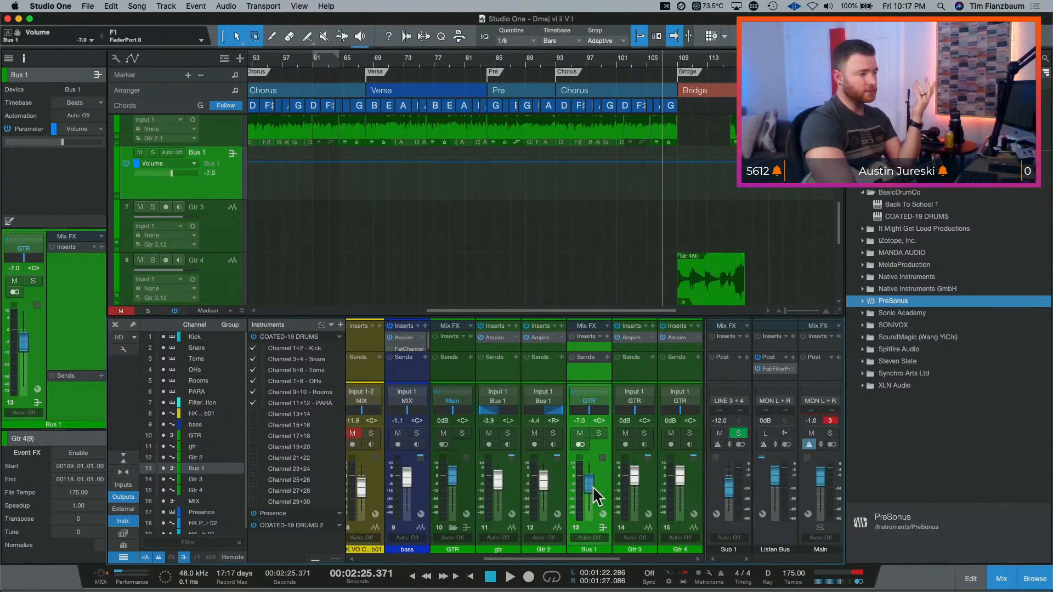
# - Reset the Bus 1 volume to 0 dB and make the mixer taller so more of the insert area shows
pyautogui.keyDown('alt'); pyautogui.click(591, 484); pyautogui.keyUp('alt')
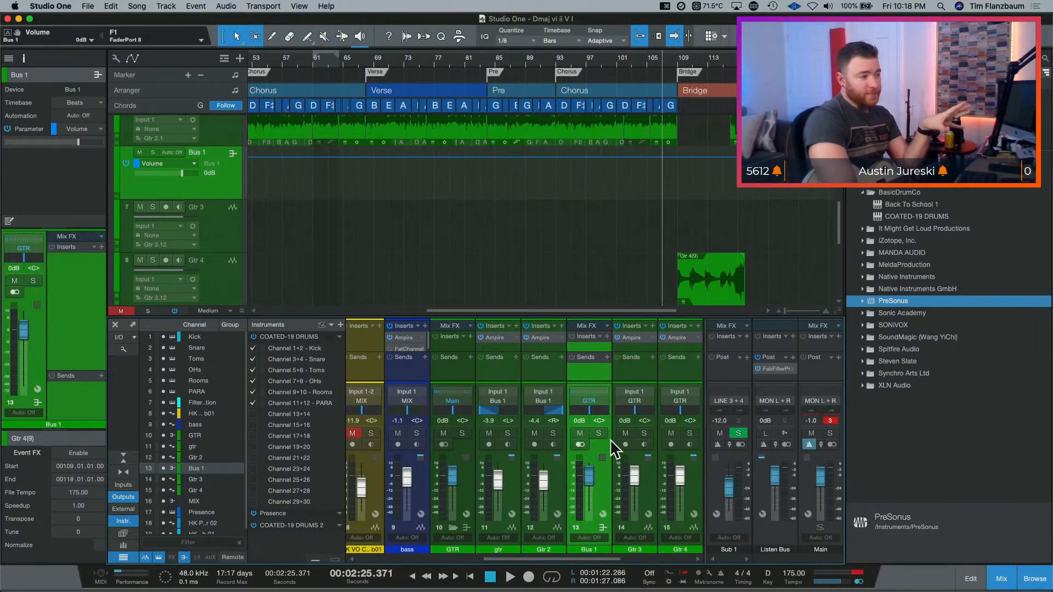
pyautogui.moveTo(588, 317); pyautogui.dragTo(587, 274)
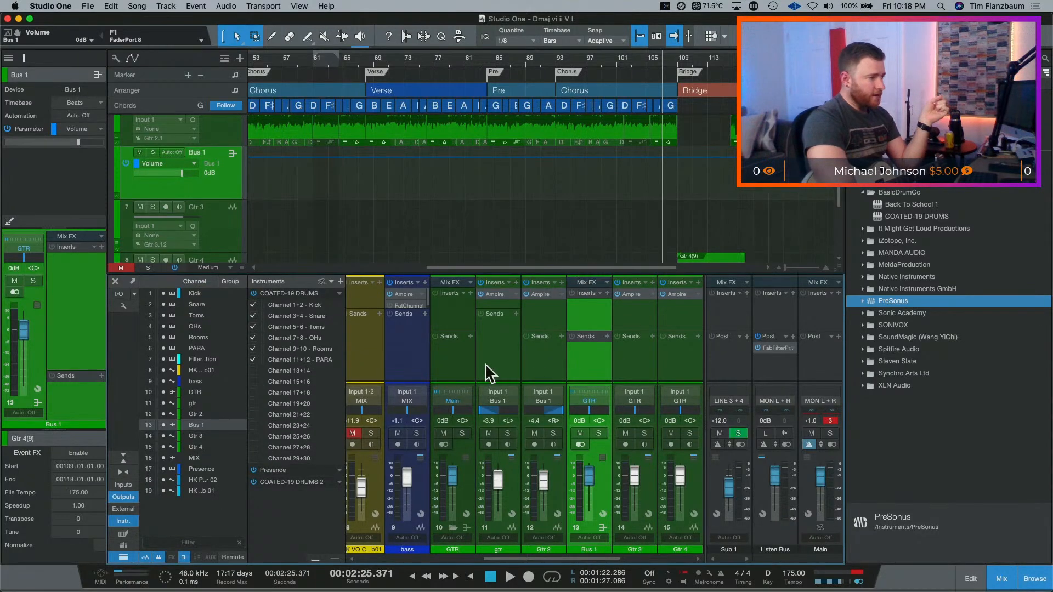
# - Insert the CLA-3A Stereo compressor on the GTR bus and compare its insert window with that of Bus 1
pyautogui.click(462, 304)
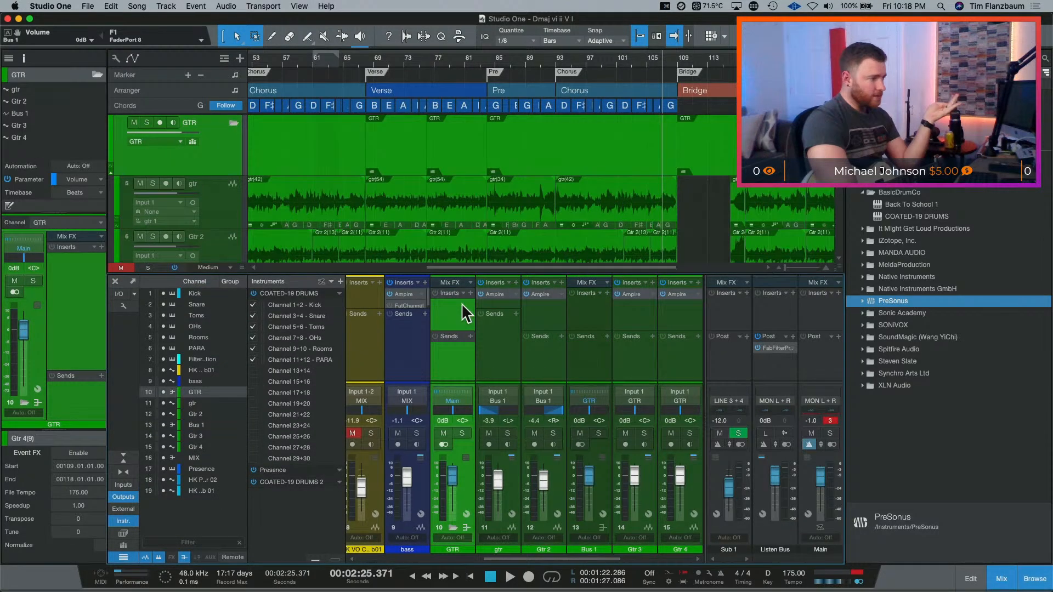
pyautogui.click(462, 303)
pyautogui.write('cla')
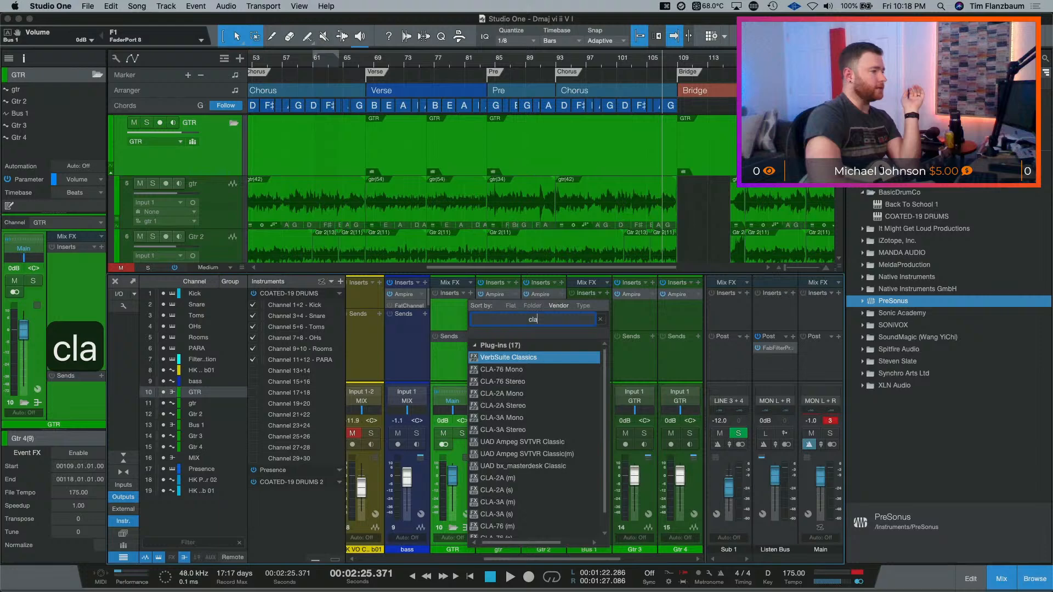
pyautogui.press('Down')
pyautogui.press('Down')
pyautogui.press('Down')
pyautogui.press('Down')
pyautogui.press('Down')
pyautogui.press('Down')
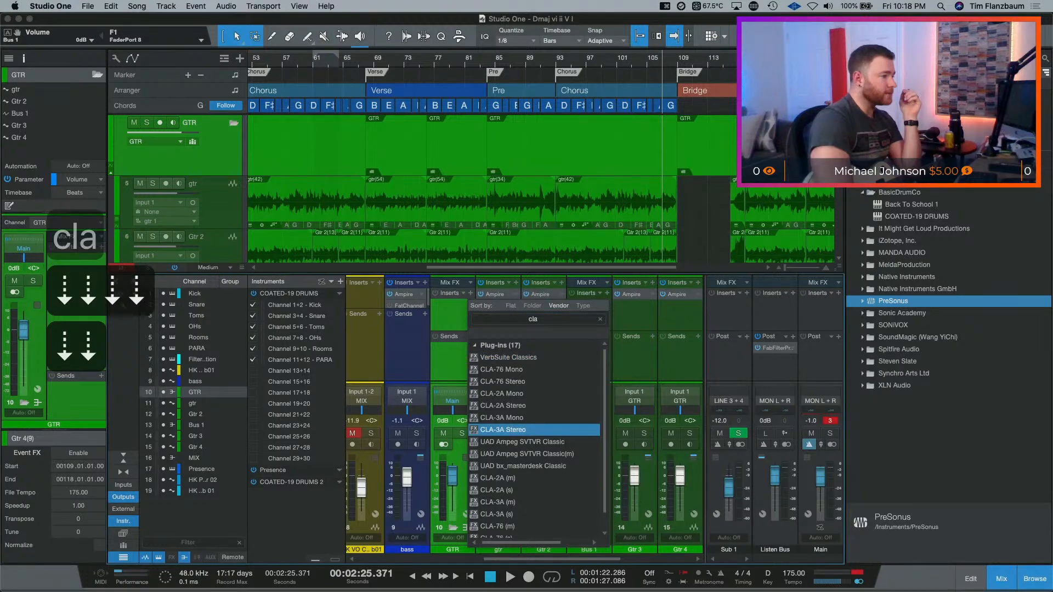
pyautogui.press('Return')
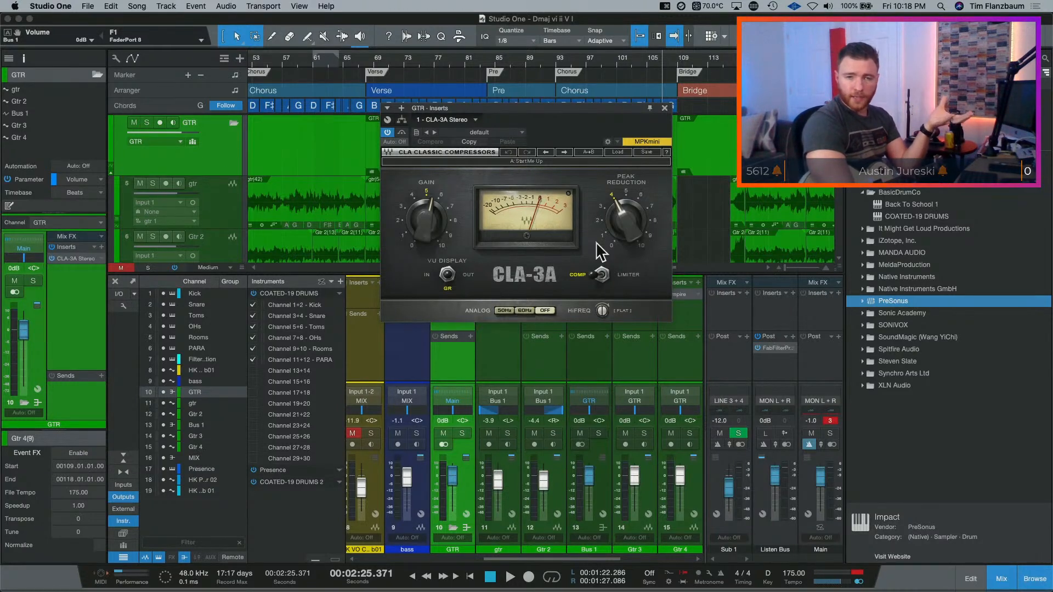
pyautogui.click(591, 374)
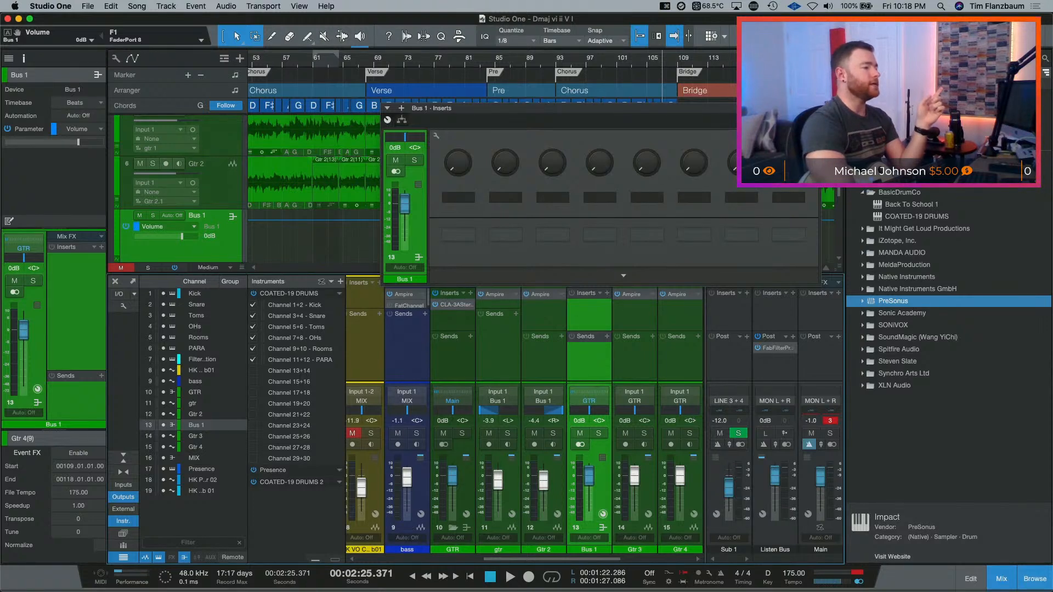
pyautogui.click(449, 347)
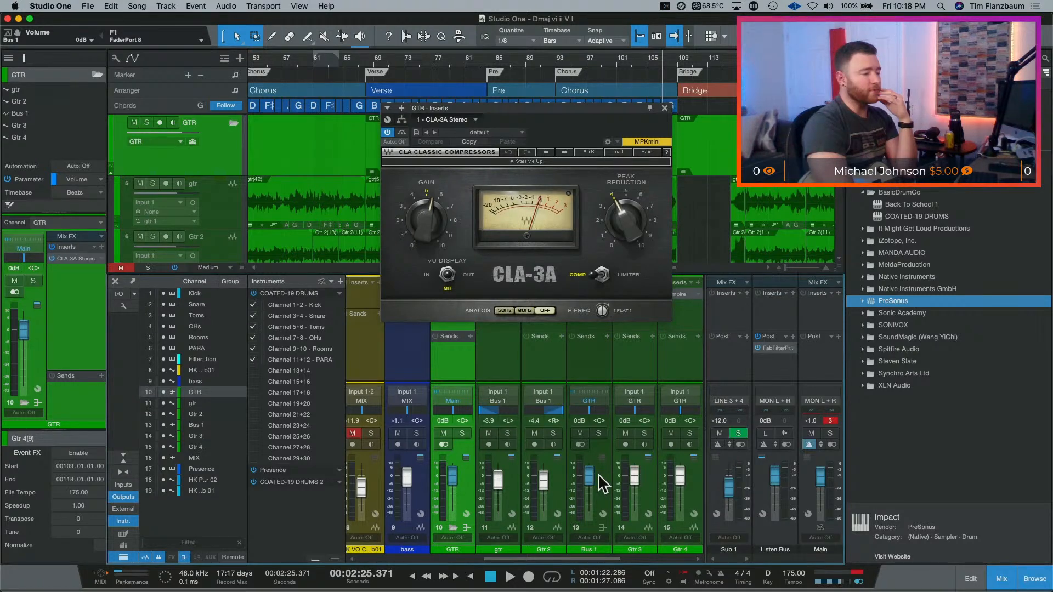
# - Try Bus 1 volumes of about -21.4 dB and -1 dB, resetting the first and undoing the second
pyautogui.moveTo(590, 476); pyautogui.dragTo(590, 493)
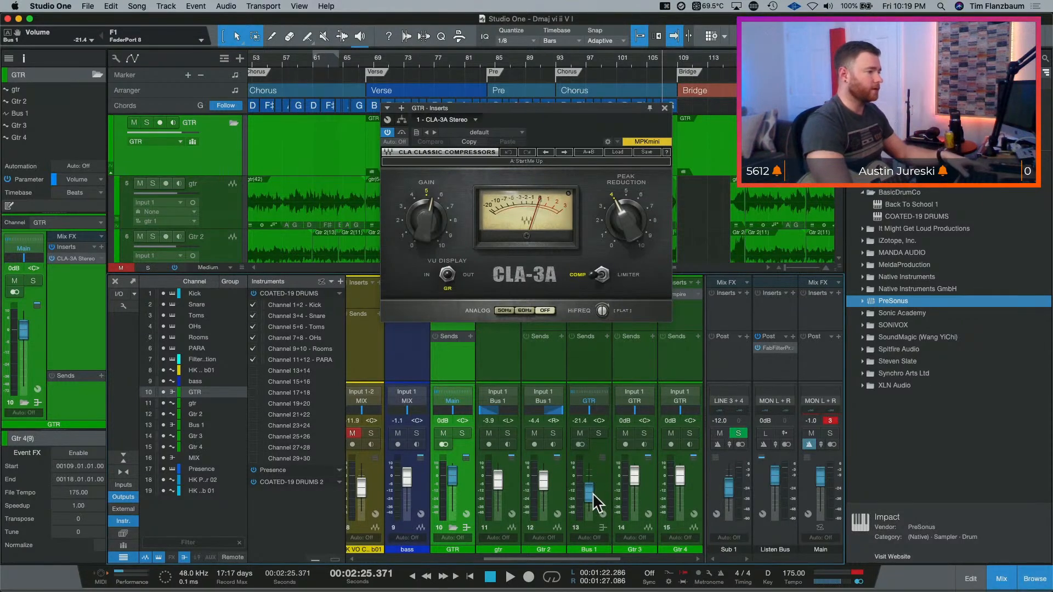
pyautogui.keyDown('super'); pyautogui.click(590, 492); pyautogui.keyUp('super')
pyautogui.click(589, 421)
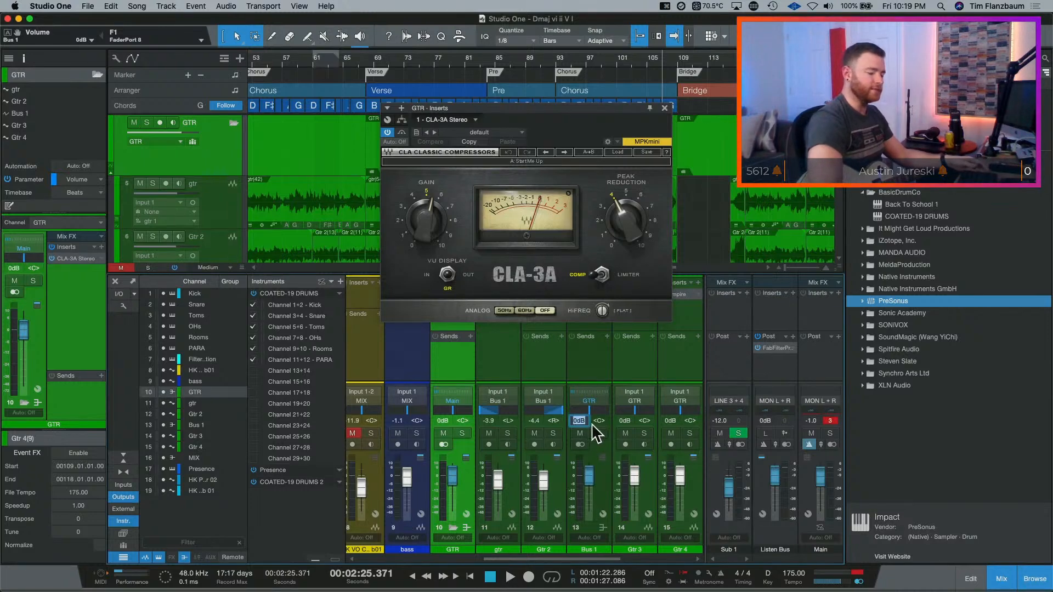
pyautogui.write('-1')
pyautogui.press('Return')
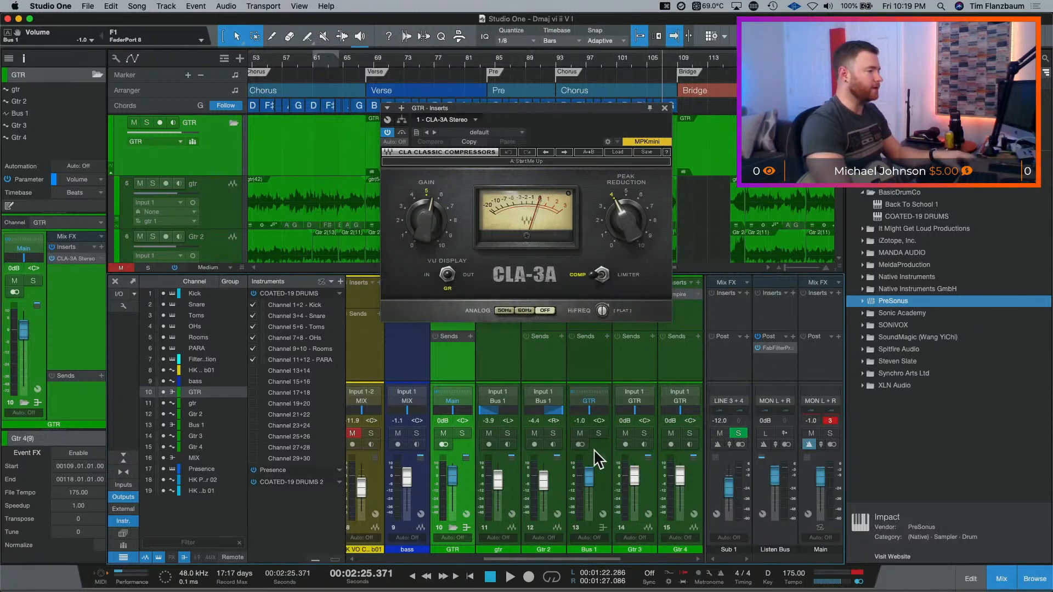
pyautogui.press('super+z')
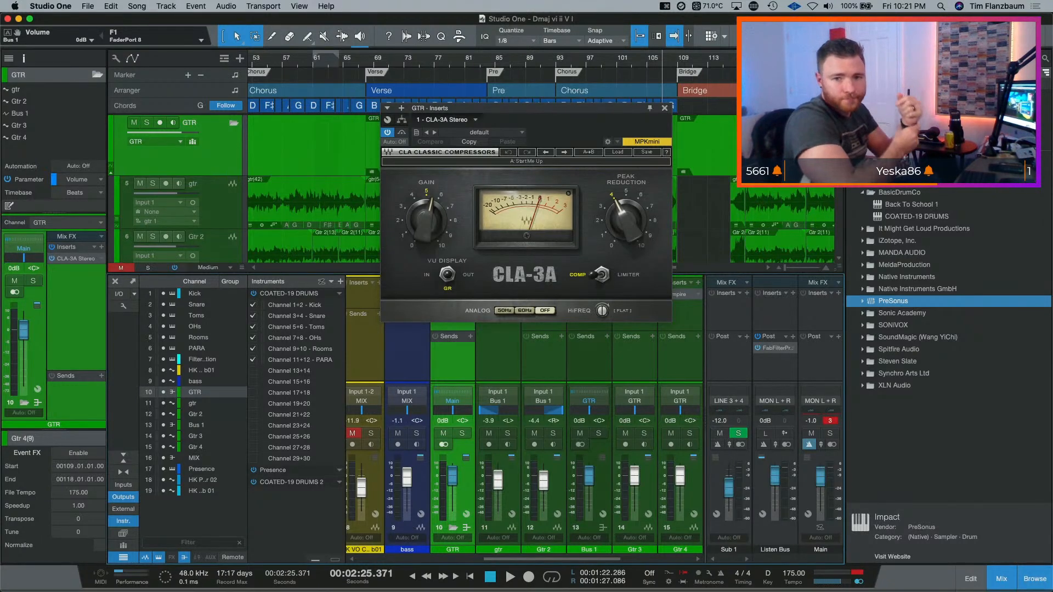
# - Close the compressor window, solo Bus 1 and play its guitars briefly from the start of the Pre section
pyautogui.click(665, 108)
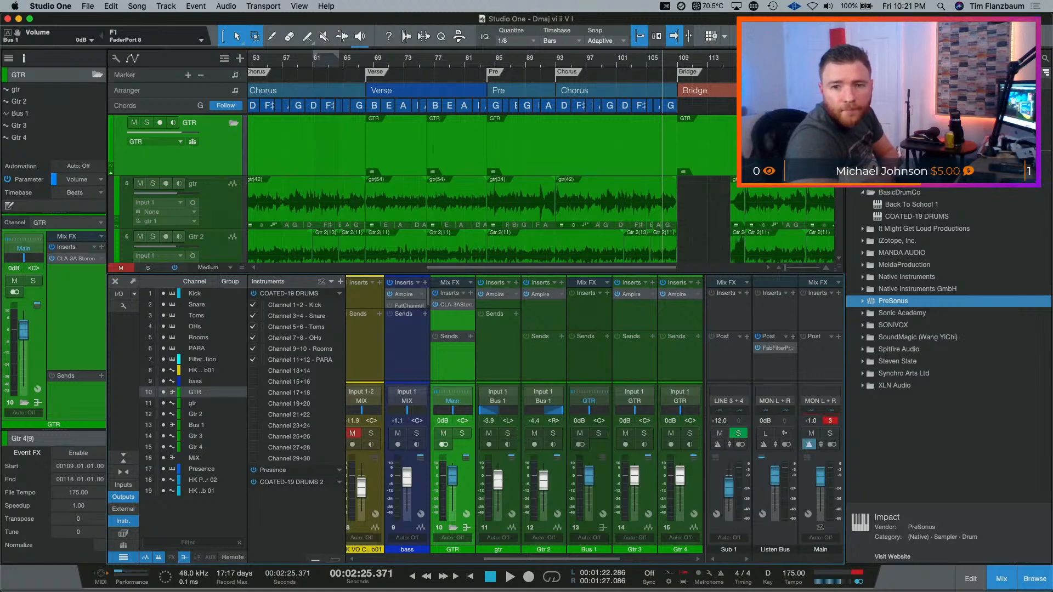
pyautogui.click(598, 433)
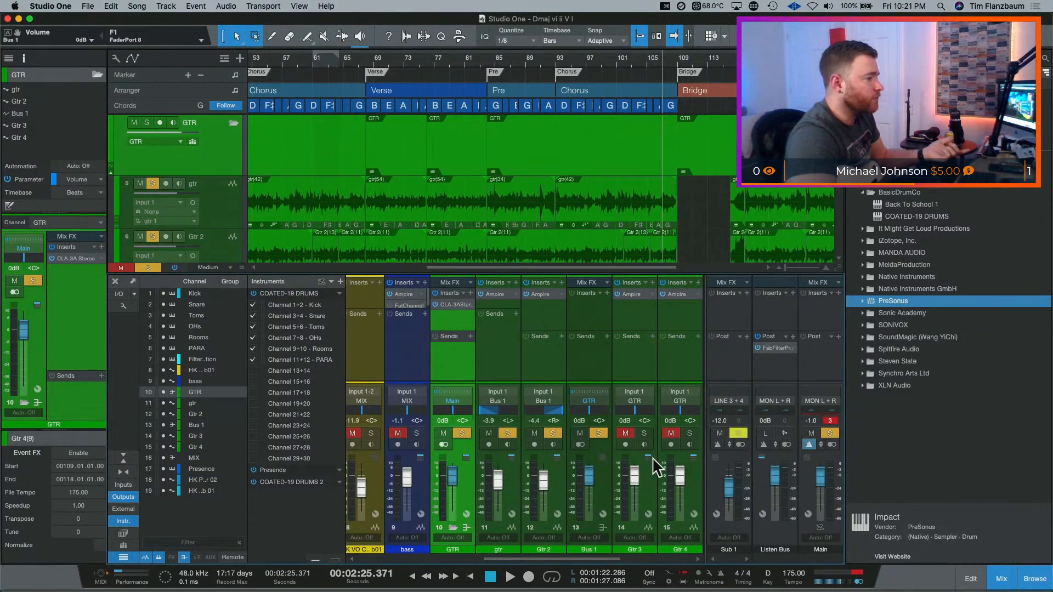
pyautogui.click(488, 57)
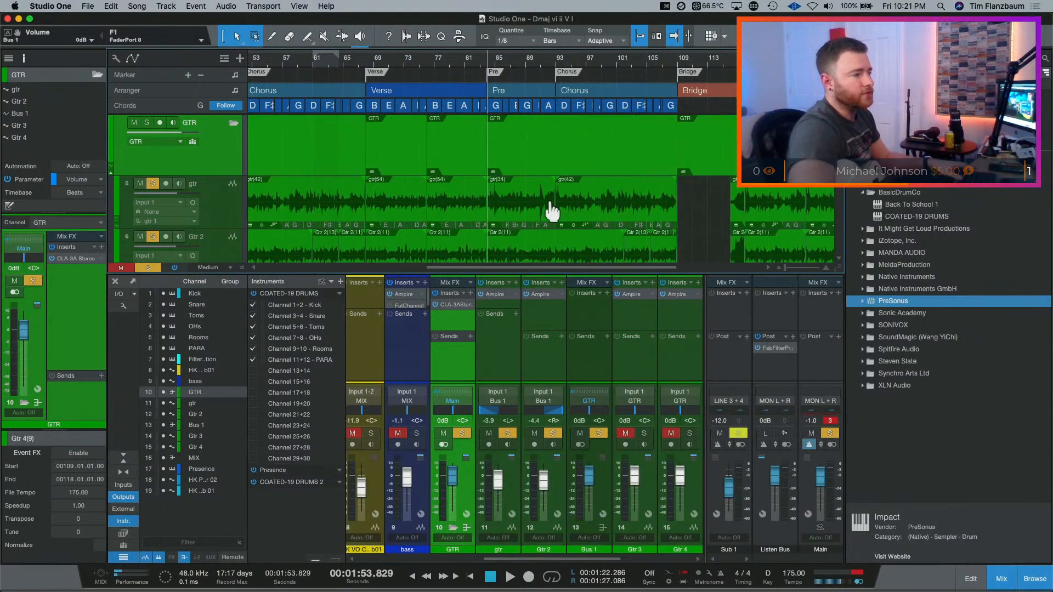
pyautogui.click(599, 434)
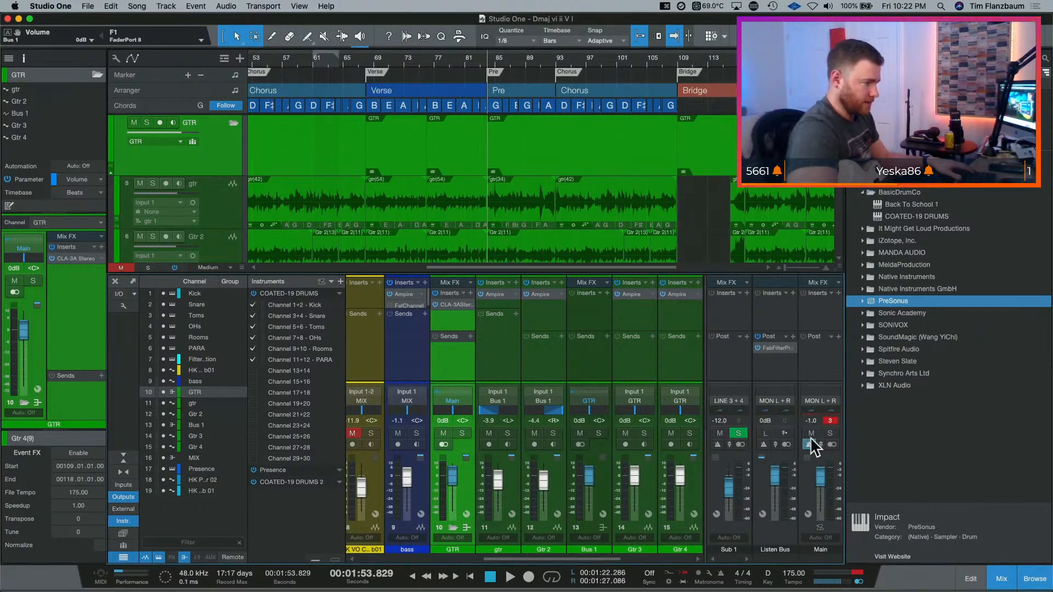
pyautogui.click(599, 433)
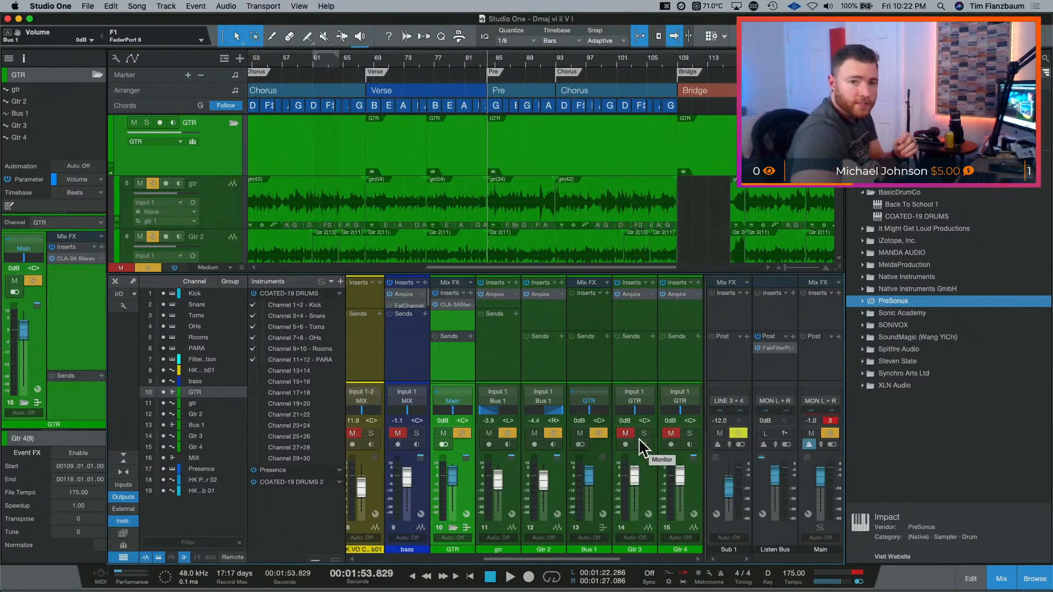
pyautogui.press('space')
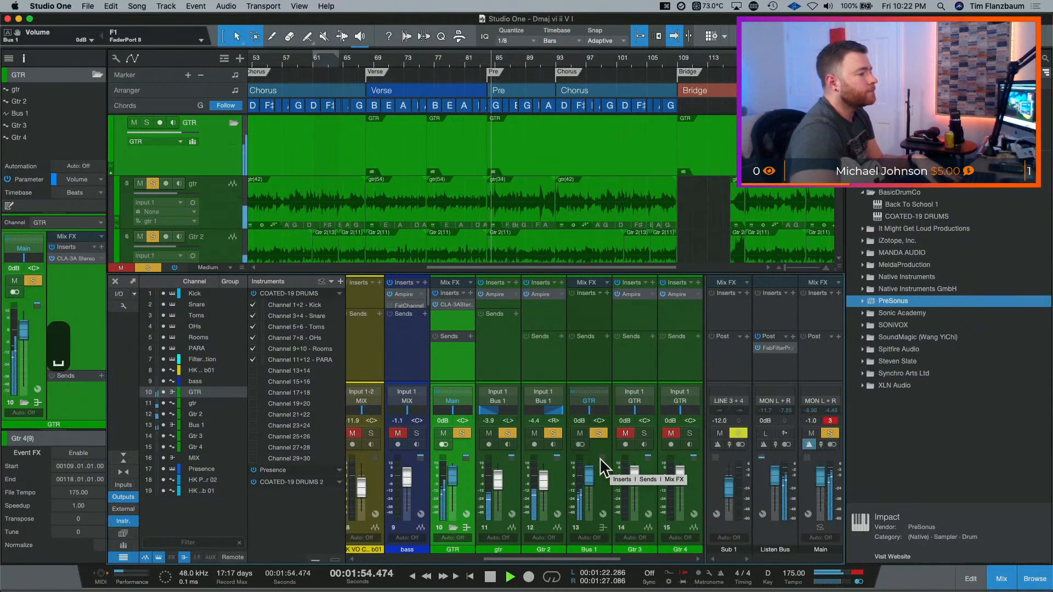
pyautogui.press('space')
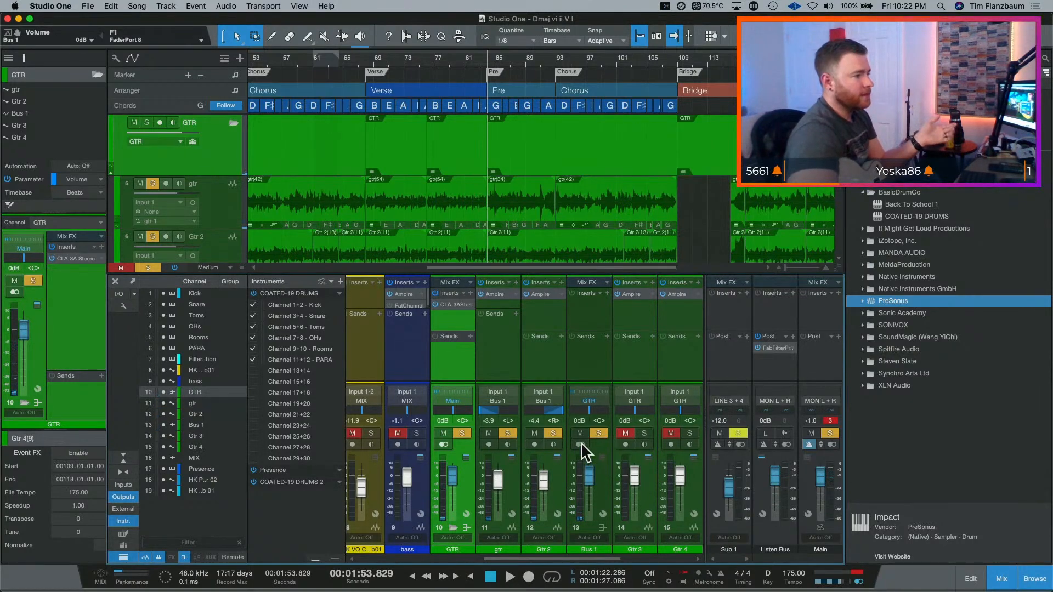
# - Toggle Bus 1 between mono and stereo and play the Pre section to compare the sound
pyautogui.click(581, 445)
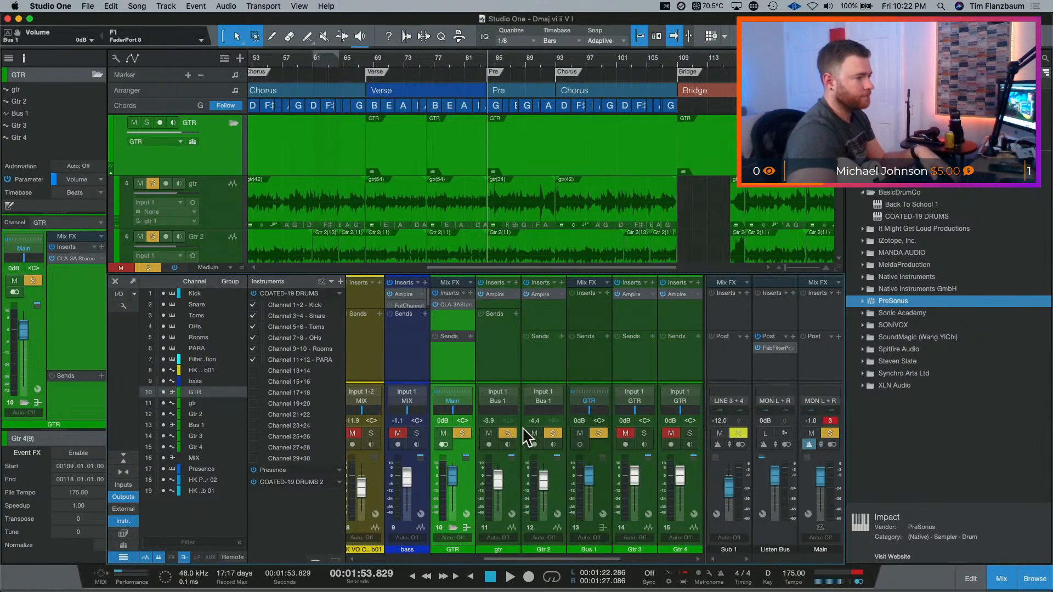
pyautogui.press('space')
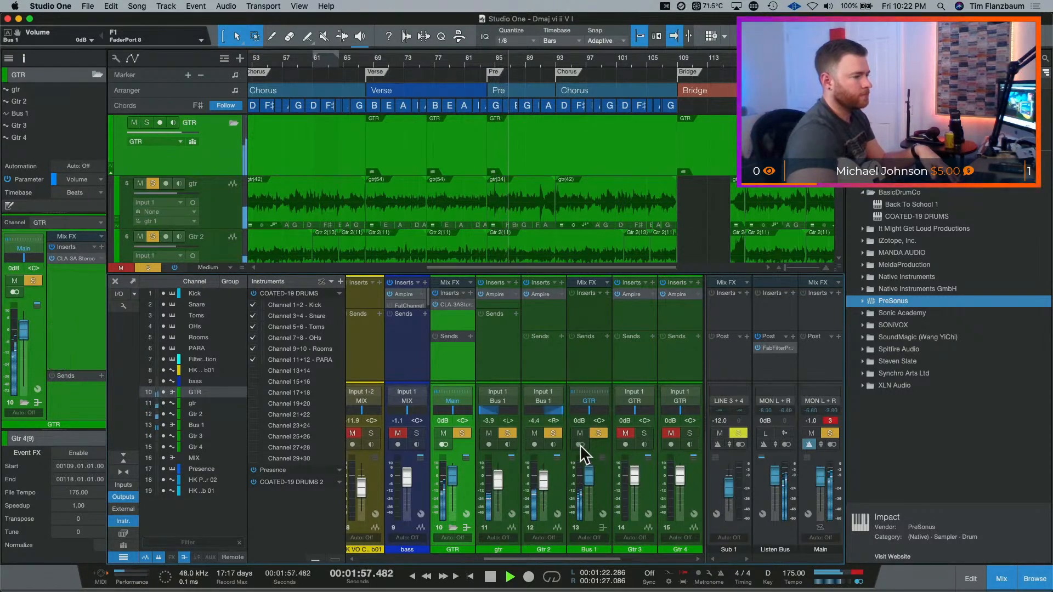
pyautogui.press('space')
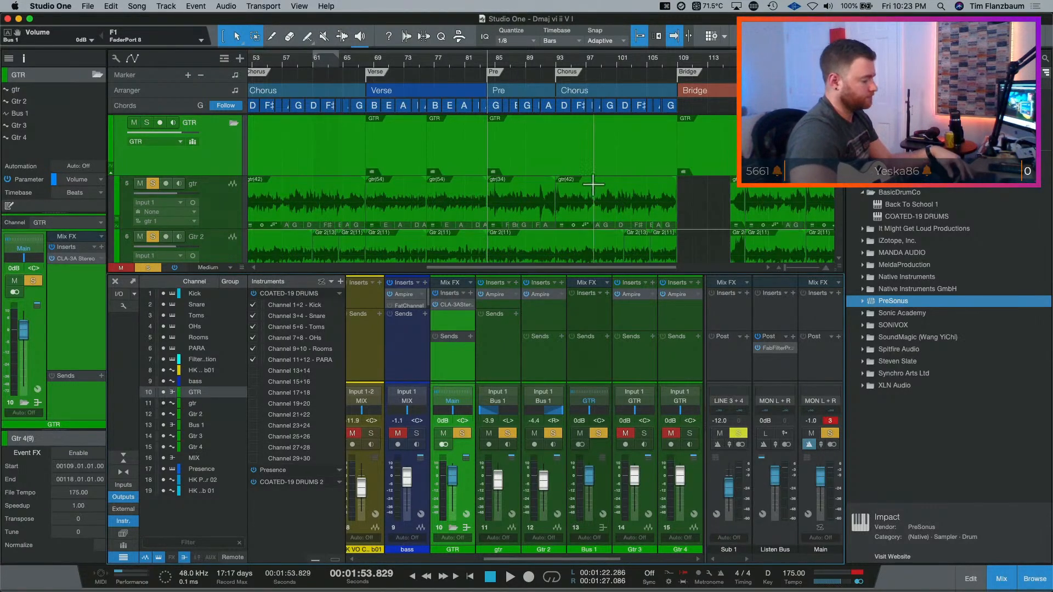
# - Review the device block size options and the dropout protection settings in the audio setup preferences
pyautogui.press('super+comma')
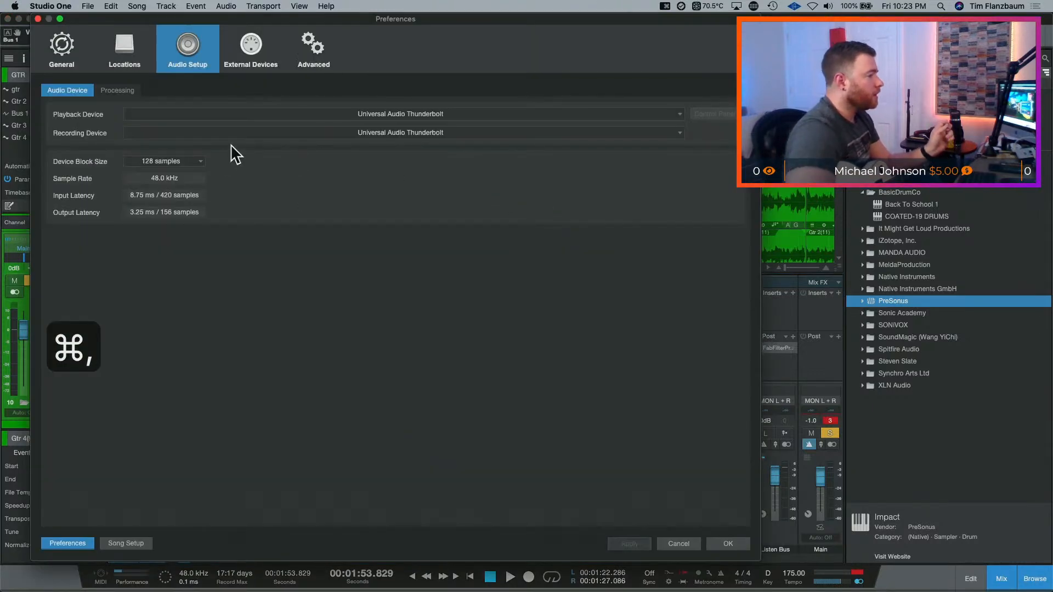
pyautogui.click(147, 161)
pyautogui.click(284, 181)
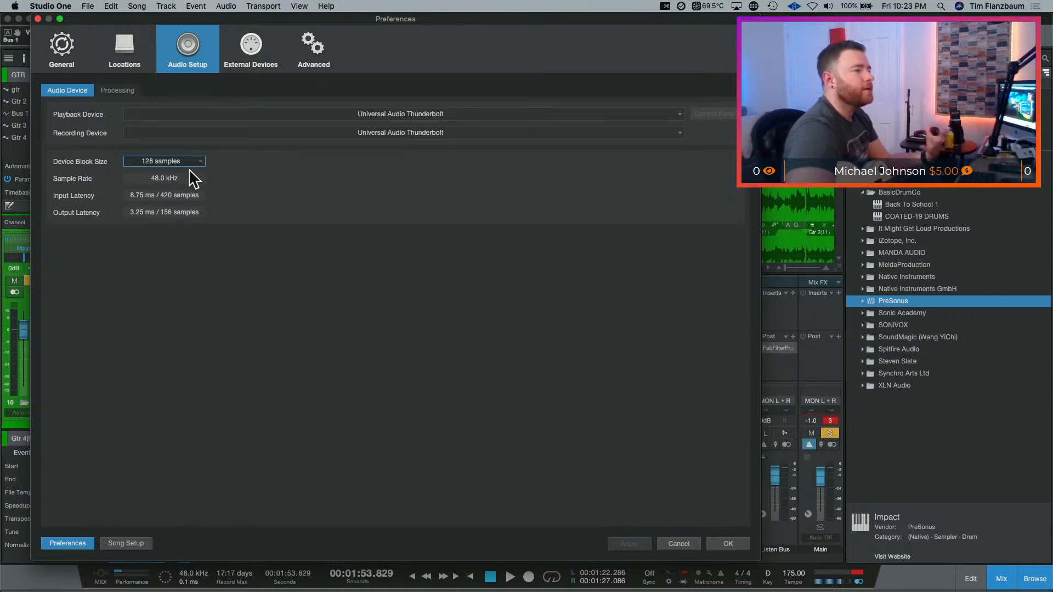
pyautogui.click(194, 162)
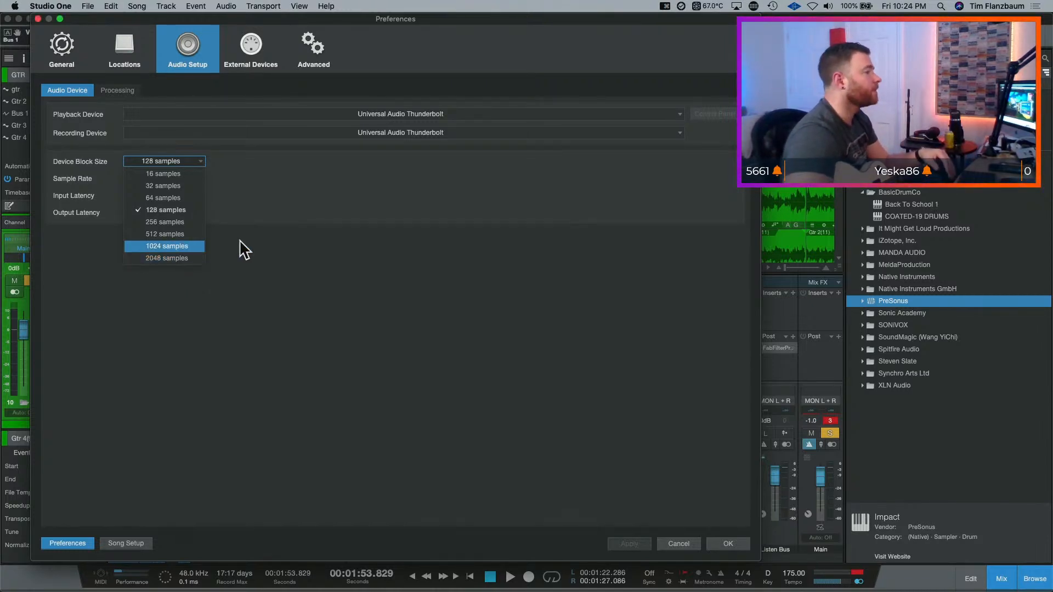
pyautogui.click(245, 199)
pyautogui.click(130, 88)
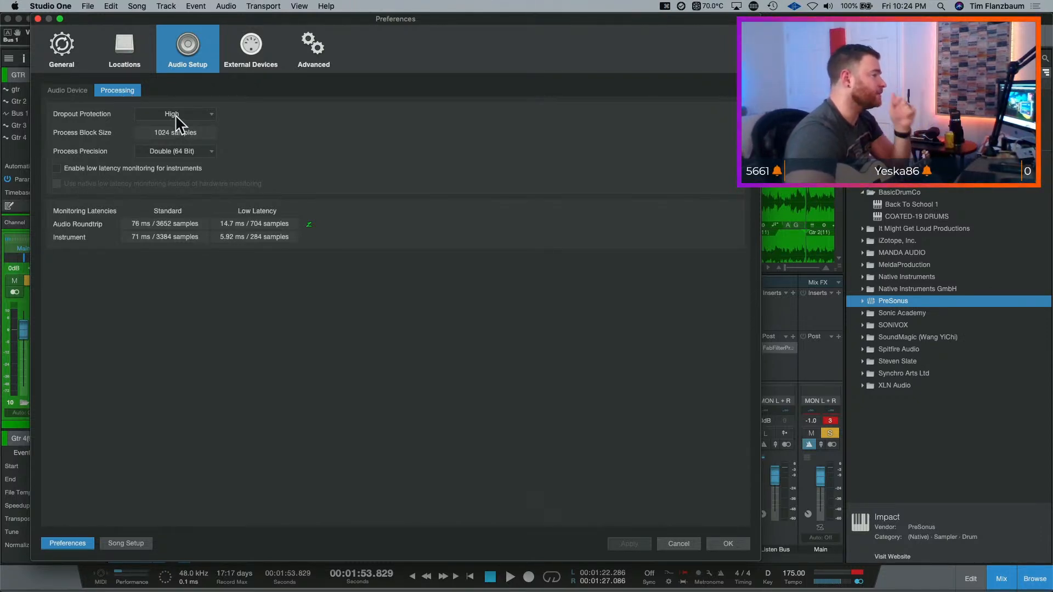
pyautogui.click(85, 91)
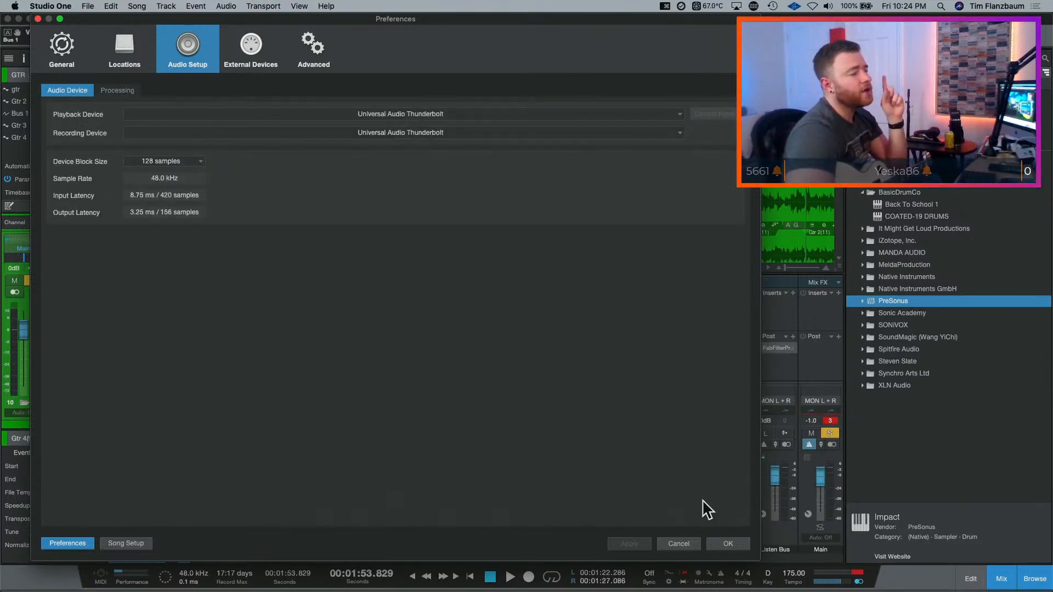
pyautogui.click(730, 546)
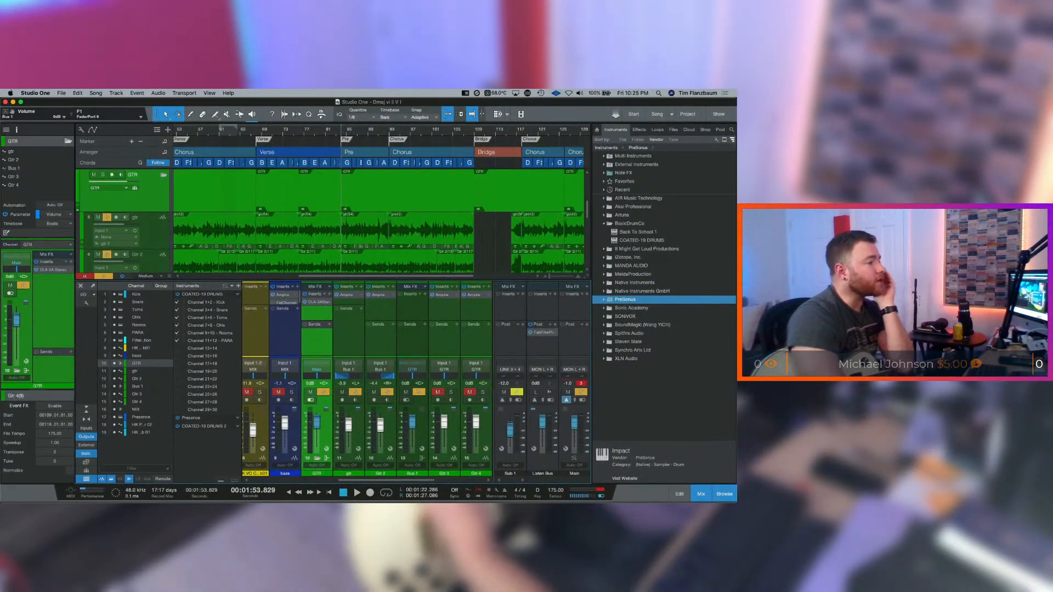
# - Insert the CLA-3A Stereo compressor on Bus 1 and move its window up to uncover the channel inserts
pyautogui.click(425, 295)
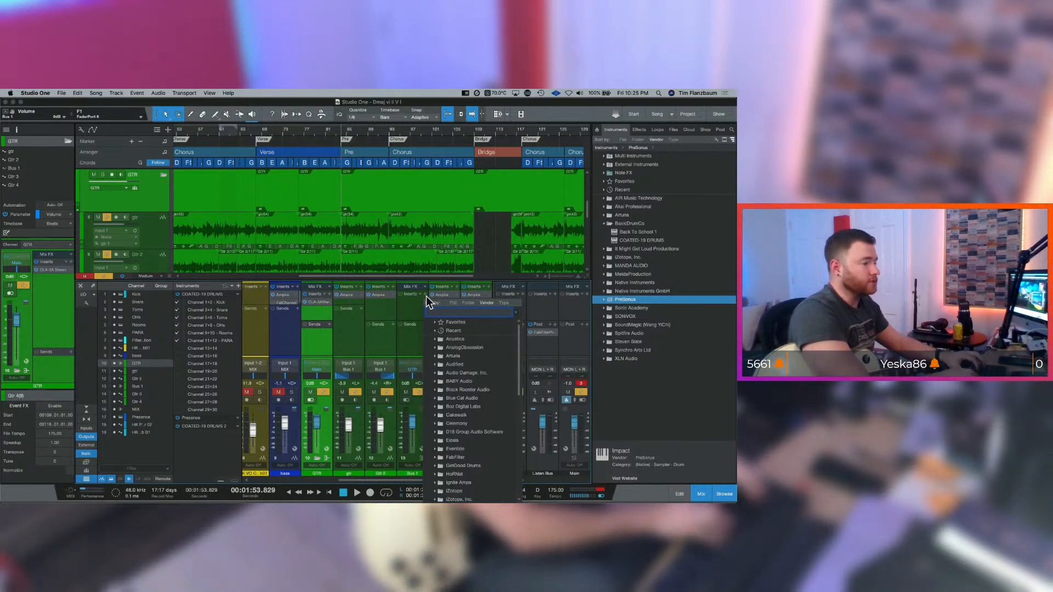
pyautogui.write('cla')
pyautogui.press('Down')
pyautogui.press('Down')
pyautogui.press('Down')
pyautogui.press('Down')
pyautogui.press('Down')
pyautogui.press('Down')
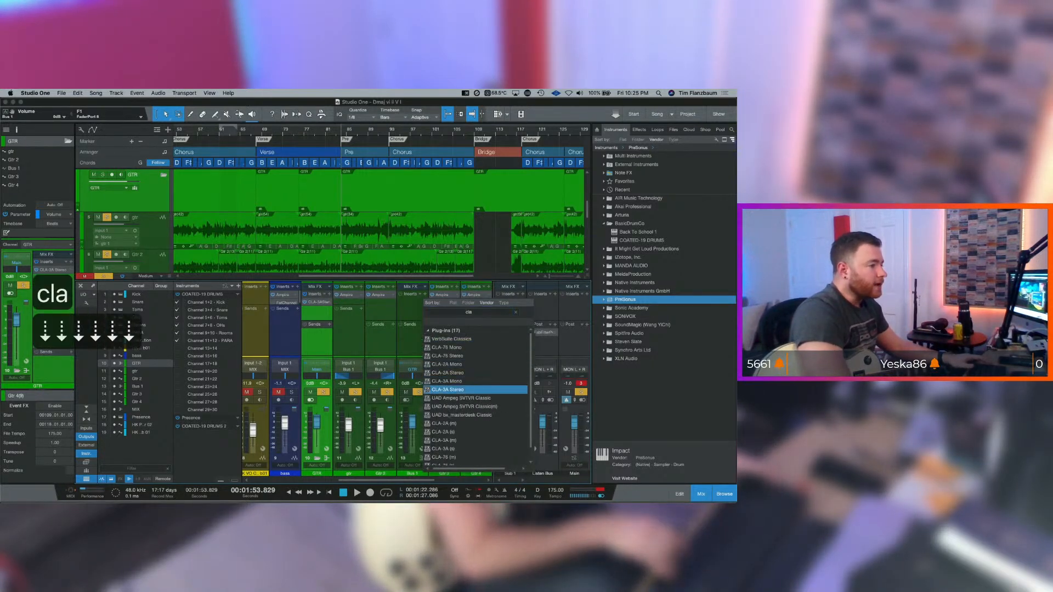
pyautogui.press('Return')
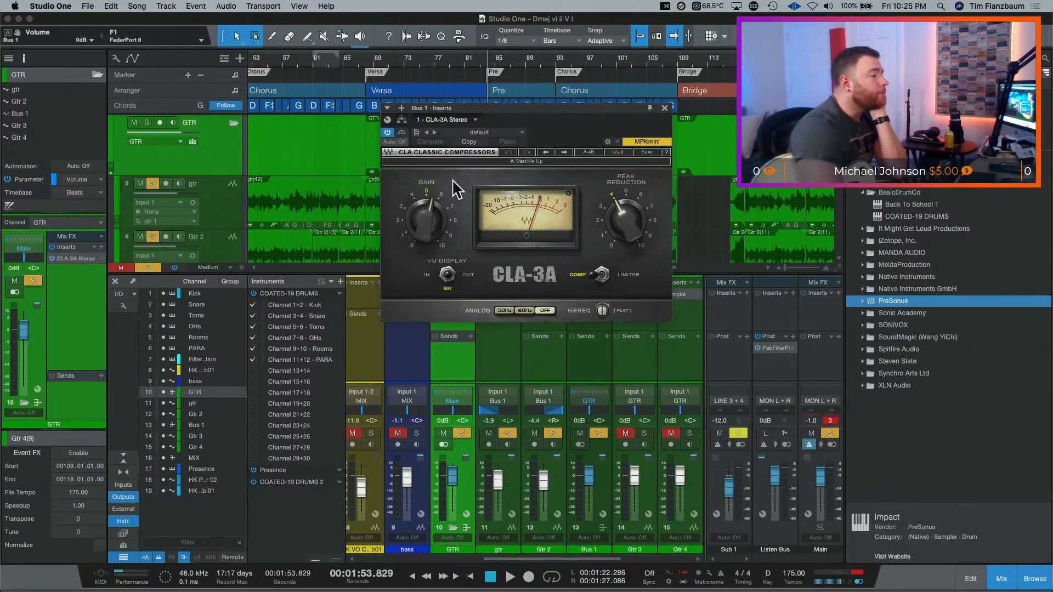
pyautogui.moveTo(553, 114); pyautogui.dragTo(524, 92)
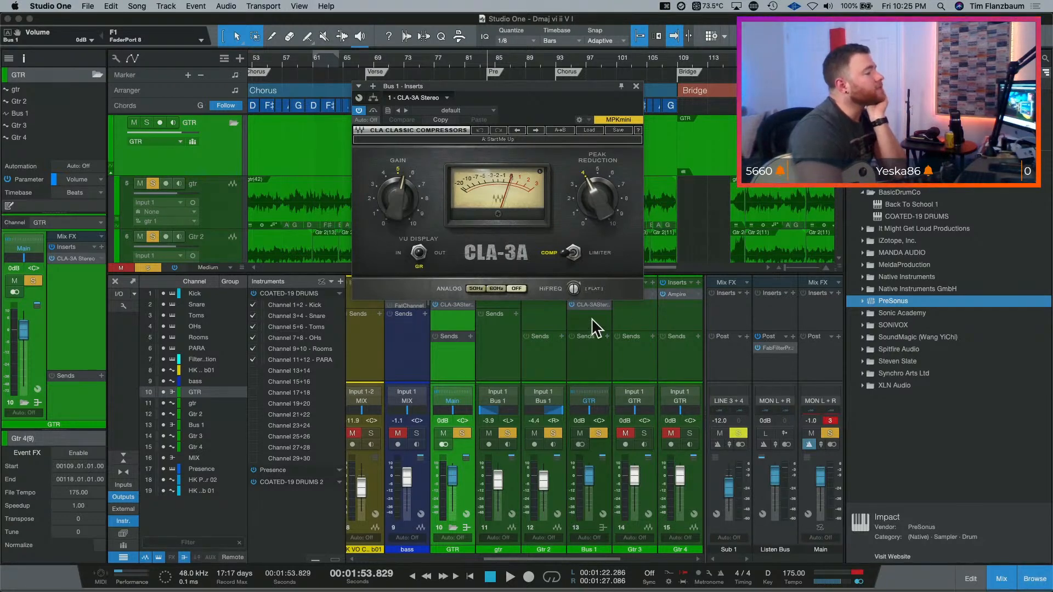
# - Show the Ampire plug-in on the Gtr 2 channel and close it to return to the mixer
pyautogui.click(543, 331)
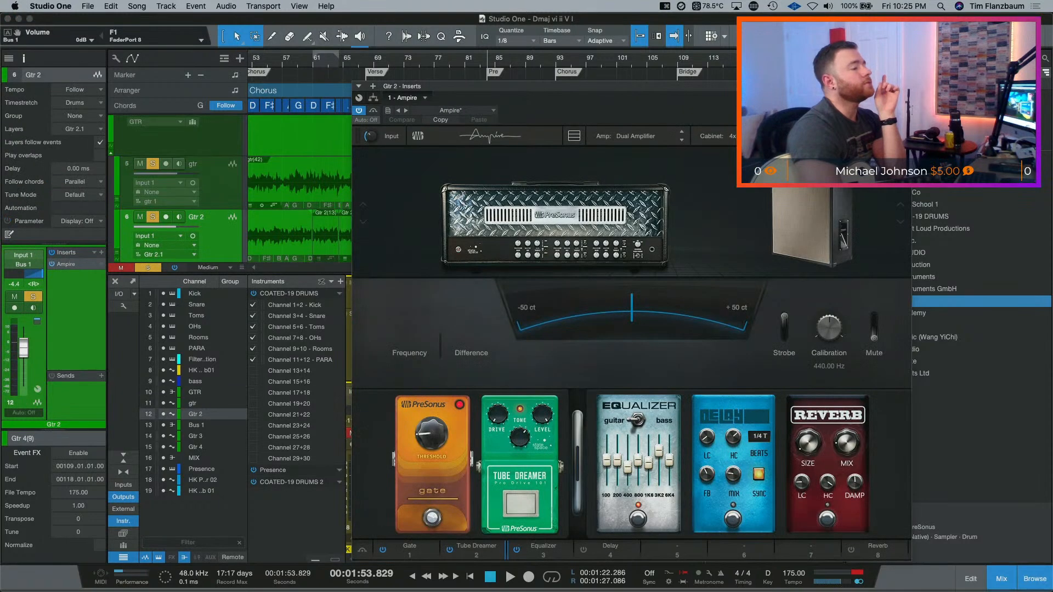
pyautogui.click(905, 86)
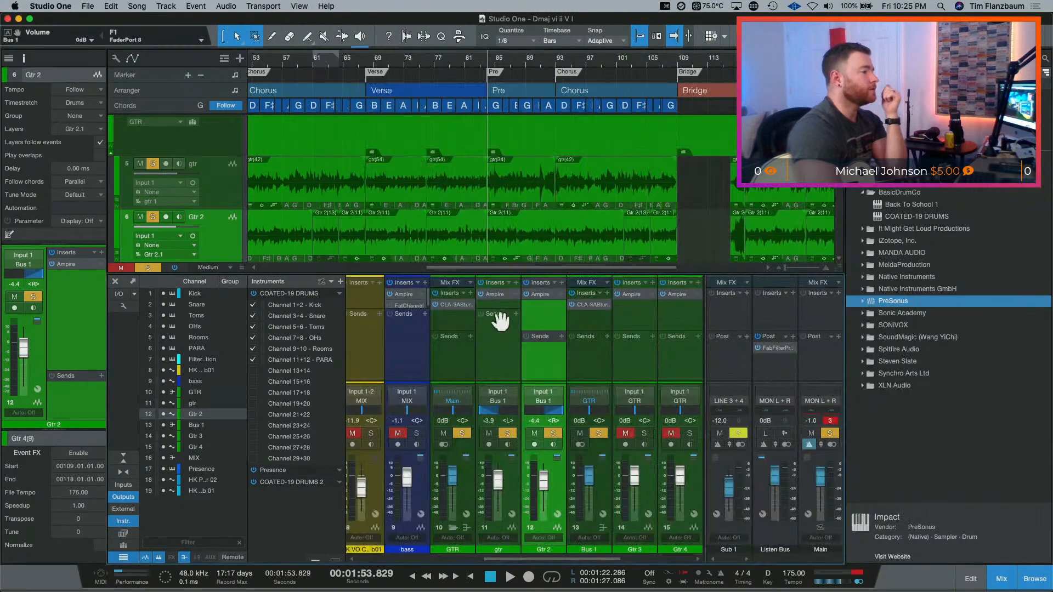
pyautogui.doubleClick(546, 331)
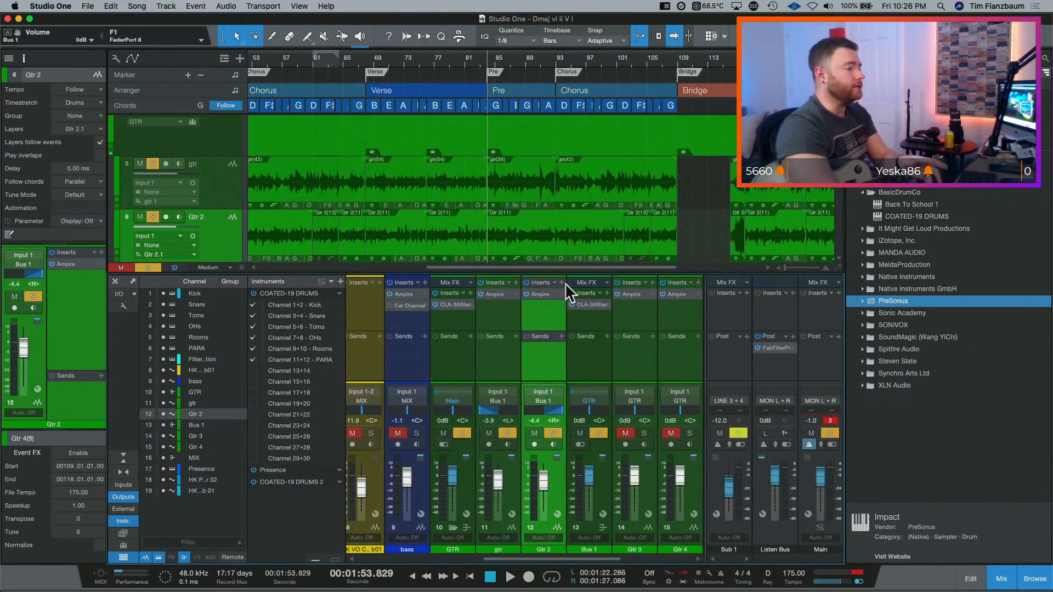
# - Select Bus 1 and play the Pre section while raising the gtr channel's level to -0.8 dB
pyautogui.click(590, 322)
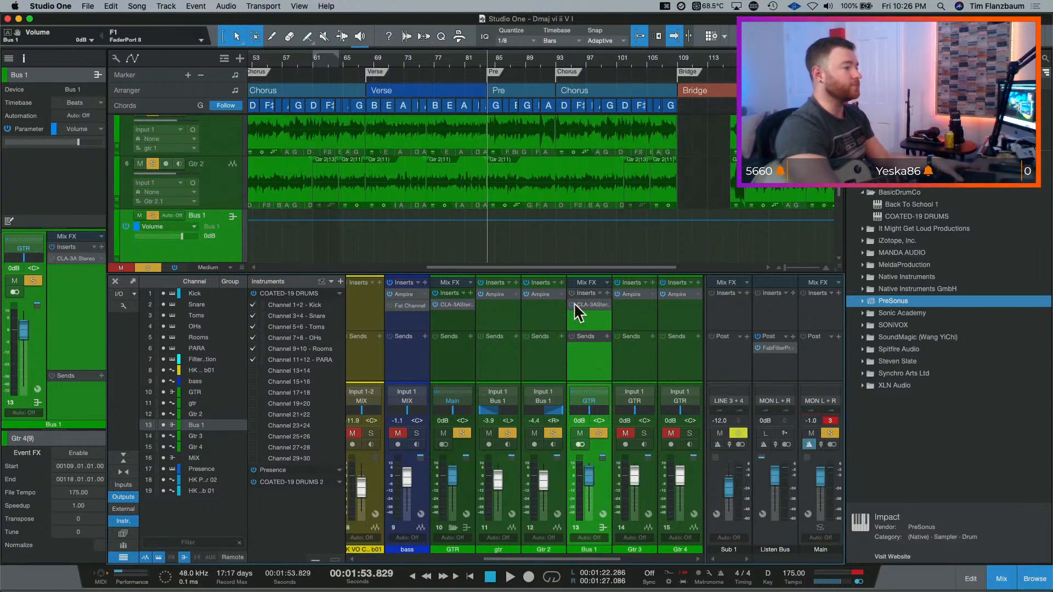
pyautogui.press('space')
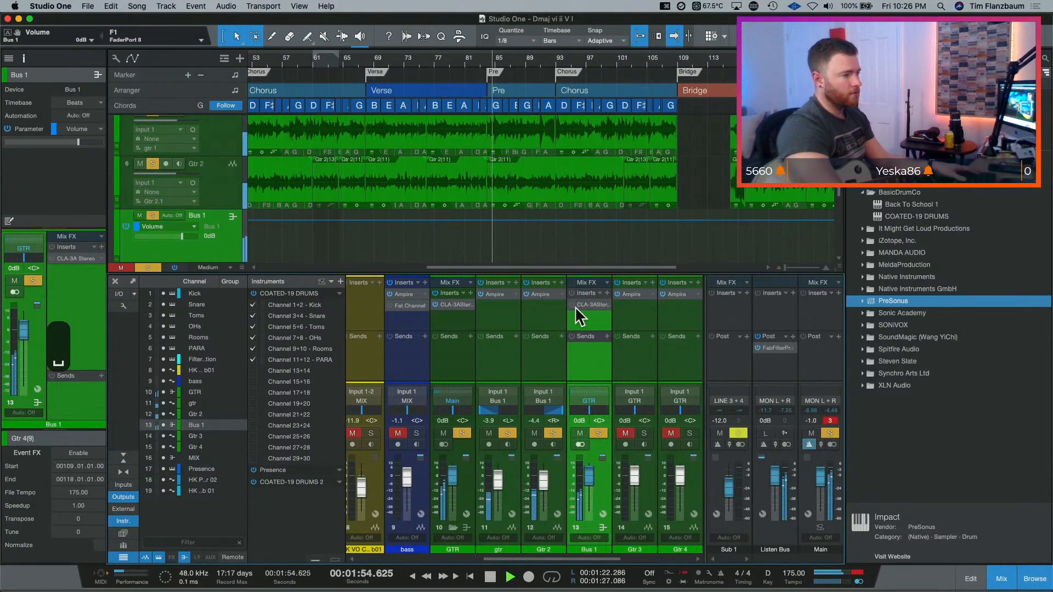
pyautogui.moveTo(492, 479); pyautogui.dragTo(538, 479)
pyautogui.press('space')
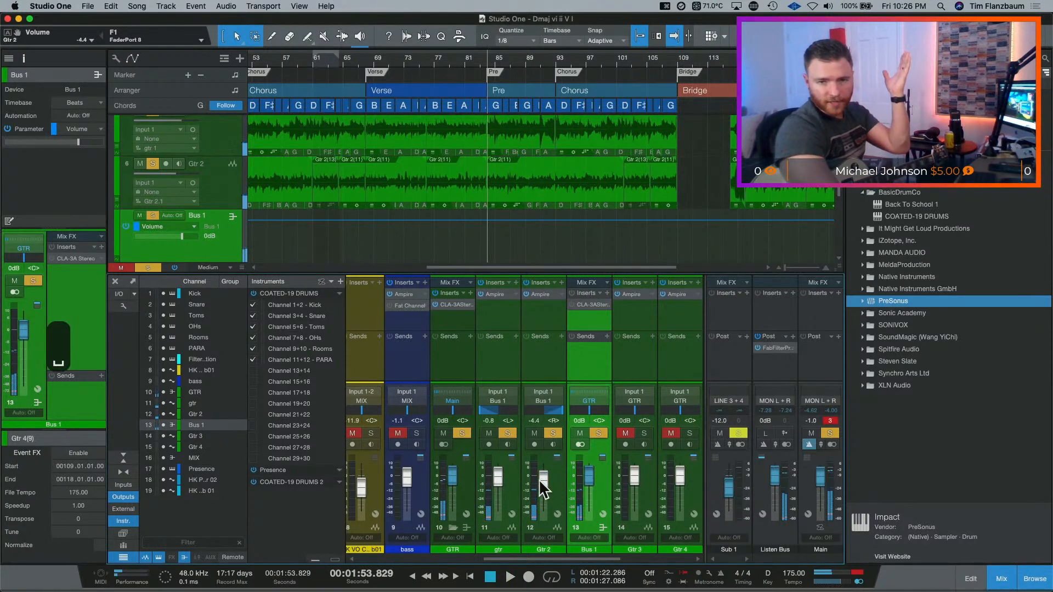
# - Set the gain to 4.32 and the peak reduction to about 4.9 on Bus 1's CLA-3A compressor, with the Pre section playing
pyautogui.click(580, 303)
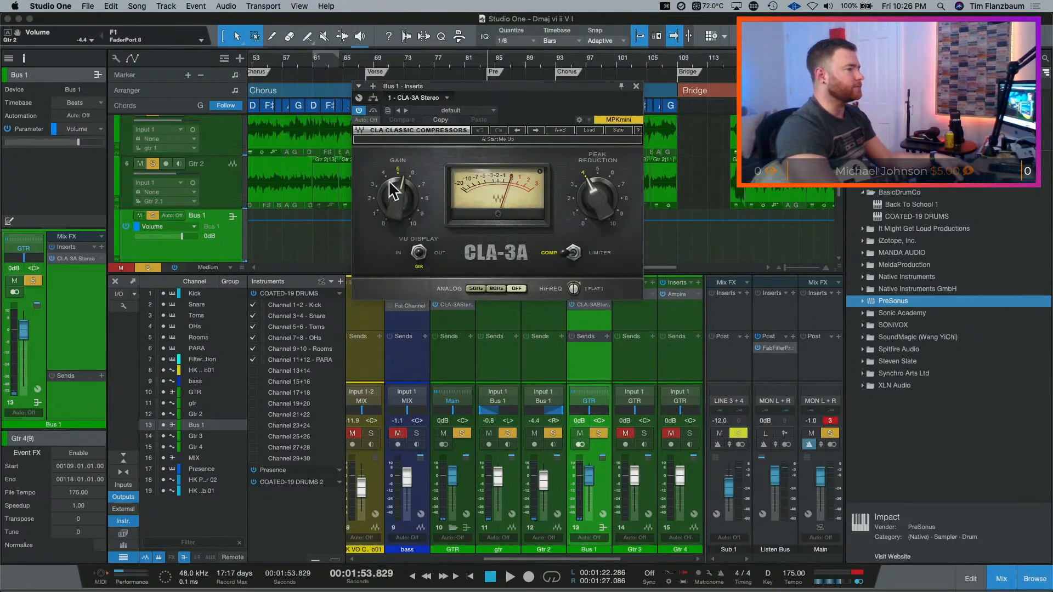
pyautogui.moveTo(394, 189); pyautogui.dragTo(394, 191)
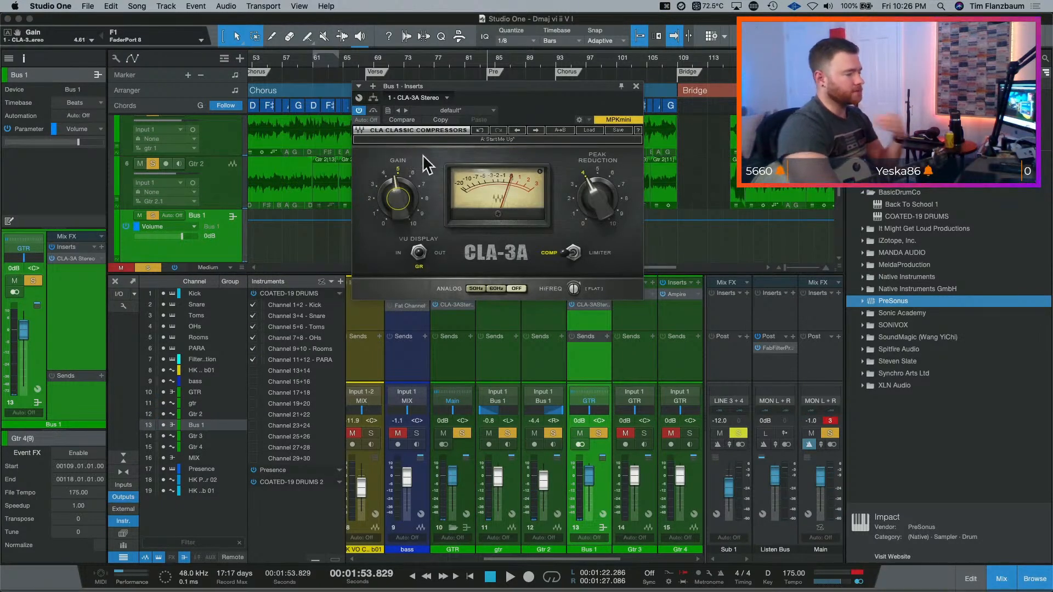
pyautogui.moveTo(416, 190); pyautogui.dragTo(416, 195)
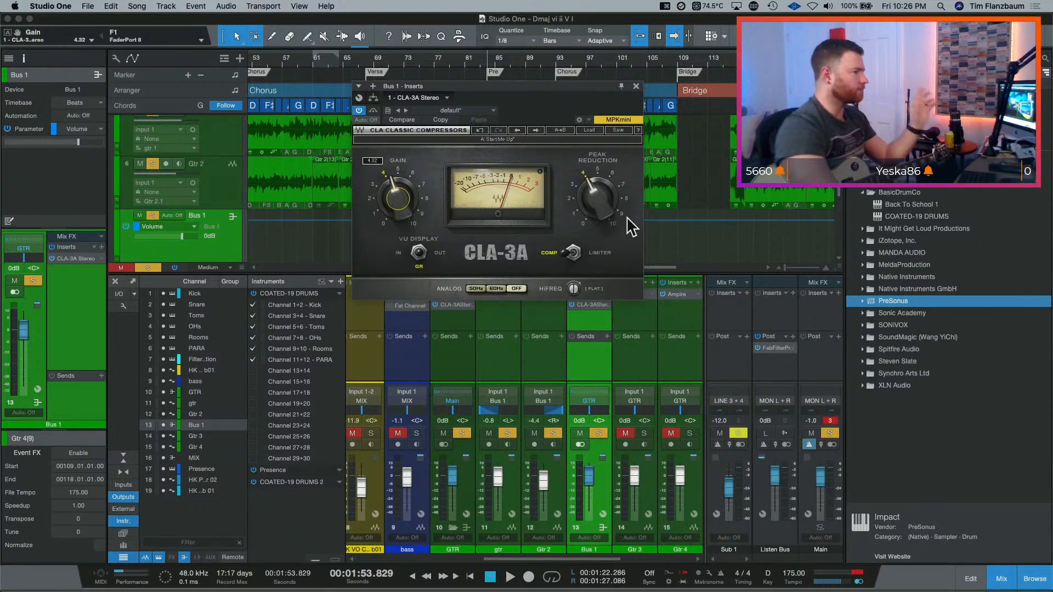
pyautogui.moveTo(610, 211); pyautogui.dragTo(607, 207)
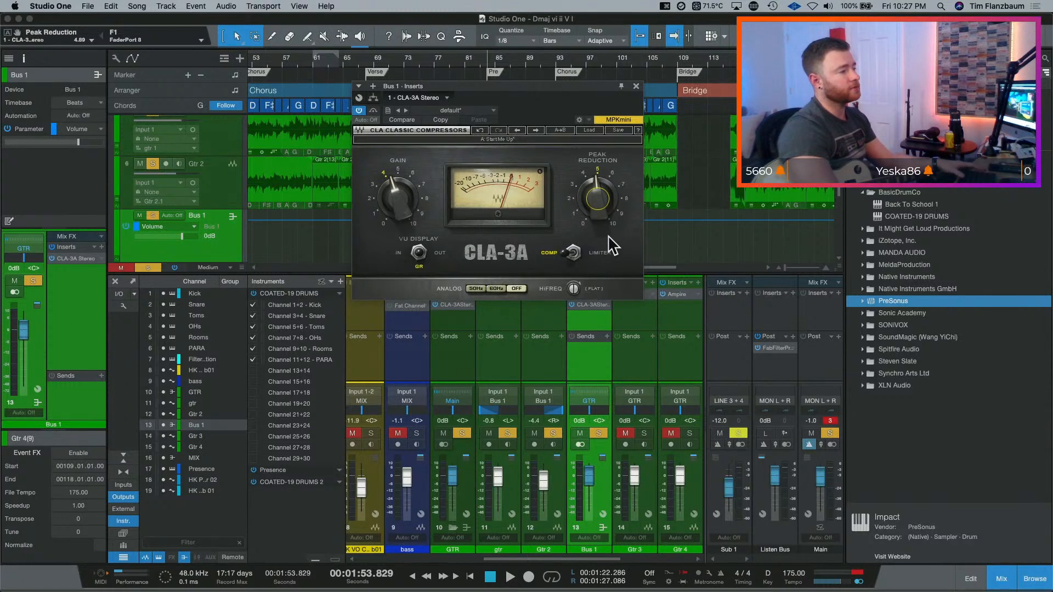
pyautogui.press('space')
pyautogui.moveTo(600, 212); pyautogui.dragTo(600, 219)
# - Toggle the bypass of Bus 1's CLA-3A on and off during playback to compare the Pre section with and without compression
pyautogui.click(373, 110)
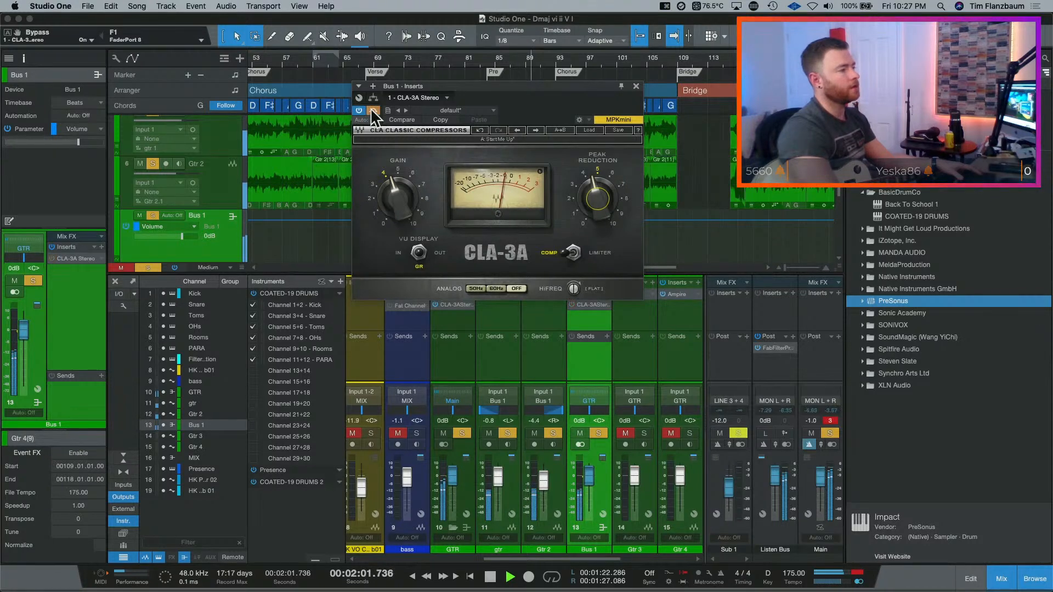
pyautogui.click(371, 109)
pyautogui.press('space')
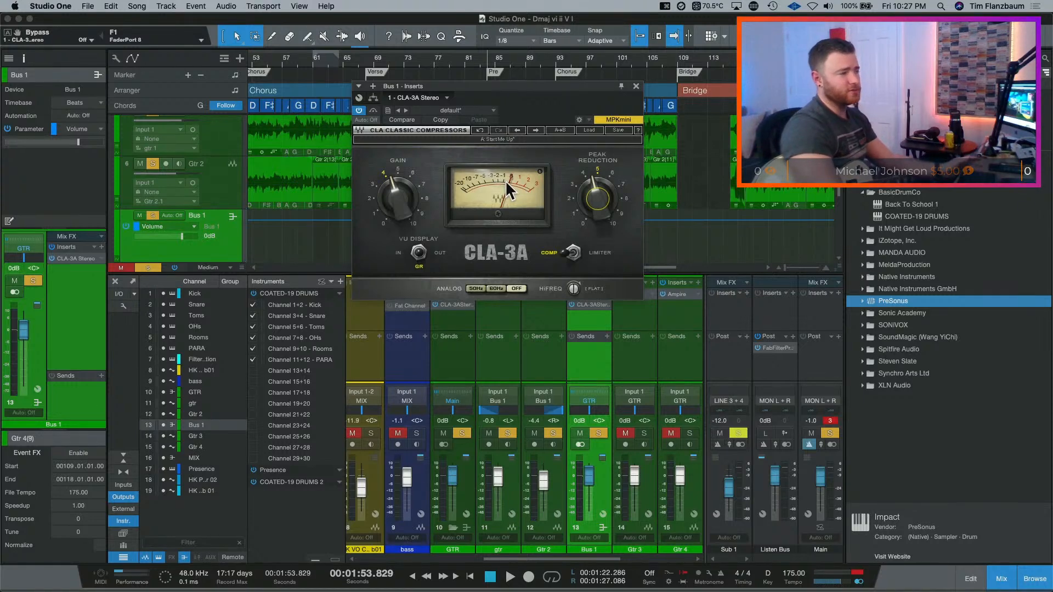
pyautogui.press('space')
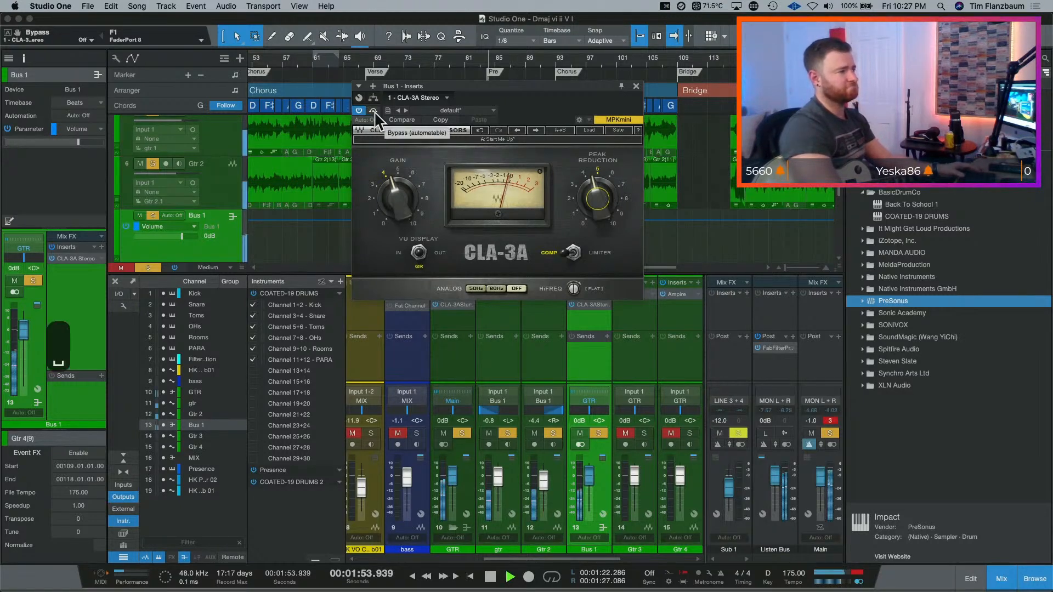
pyautogui.click(374, 110)
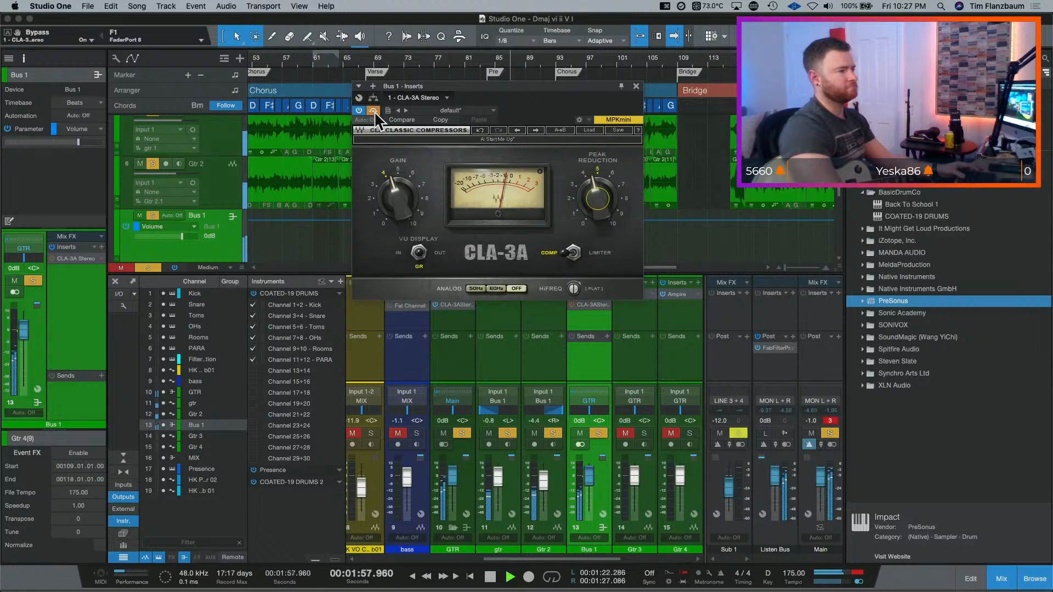
pyautogui.click(374, 111)
pyautogui.press('space')
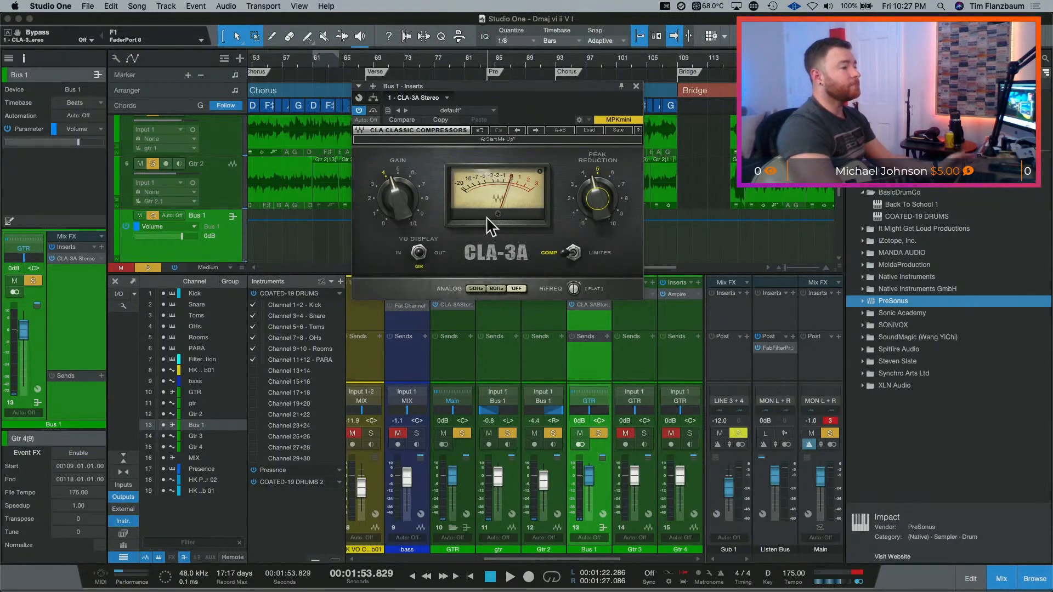
# - Switch Bus 1's CLA-3A to Limiter mode and play the Pre section to hear it
pyautogui.click(573, 252)
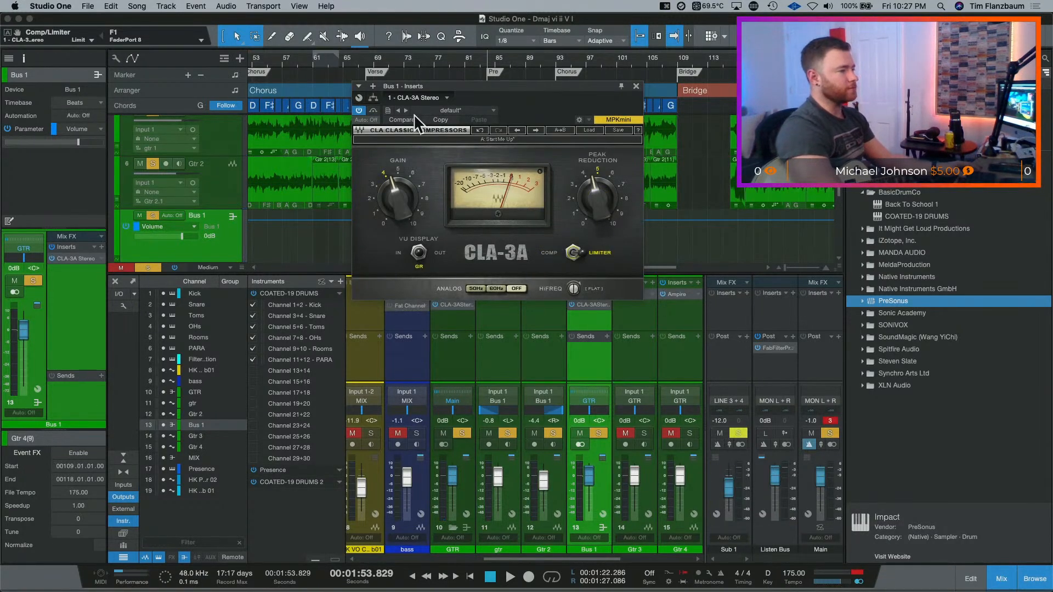
pyautogui.press('space')
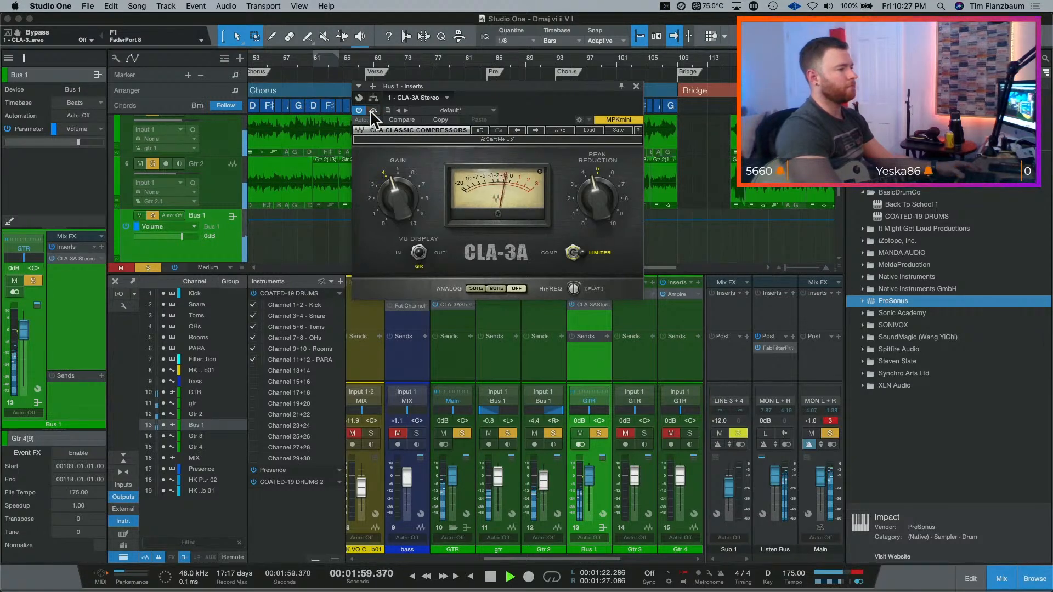
pyautogui.press('space')
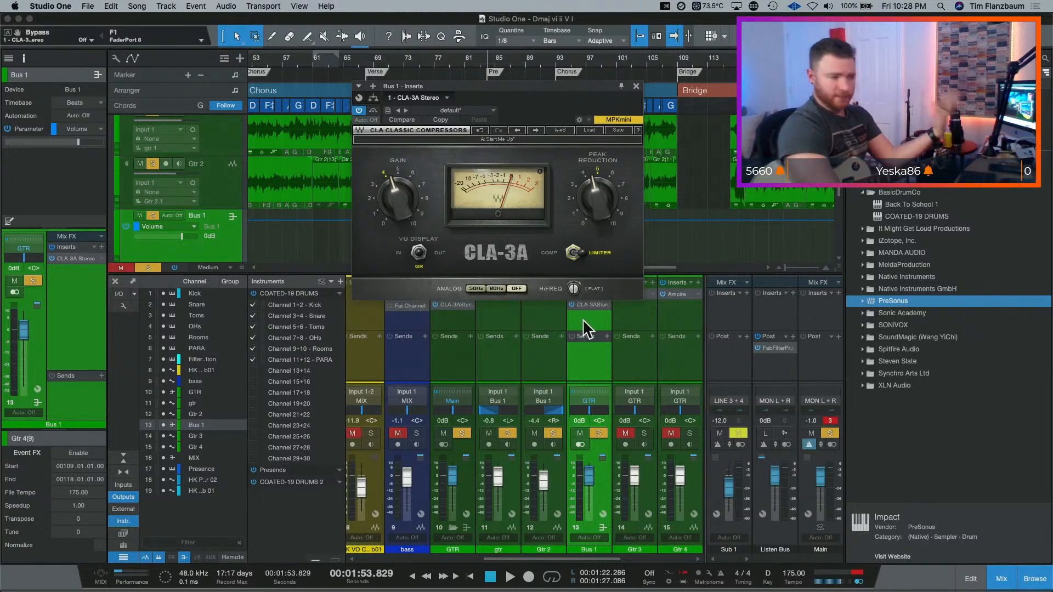
# - Toggle the GTR bus solo off and back on, and set the gain of its CLA-3A compressor to 4.34
pyautogui.click(446, 318)
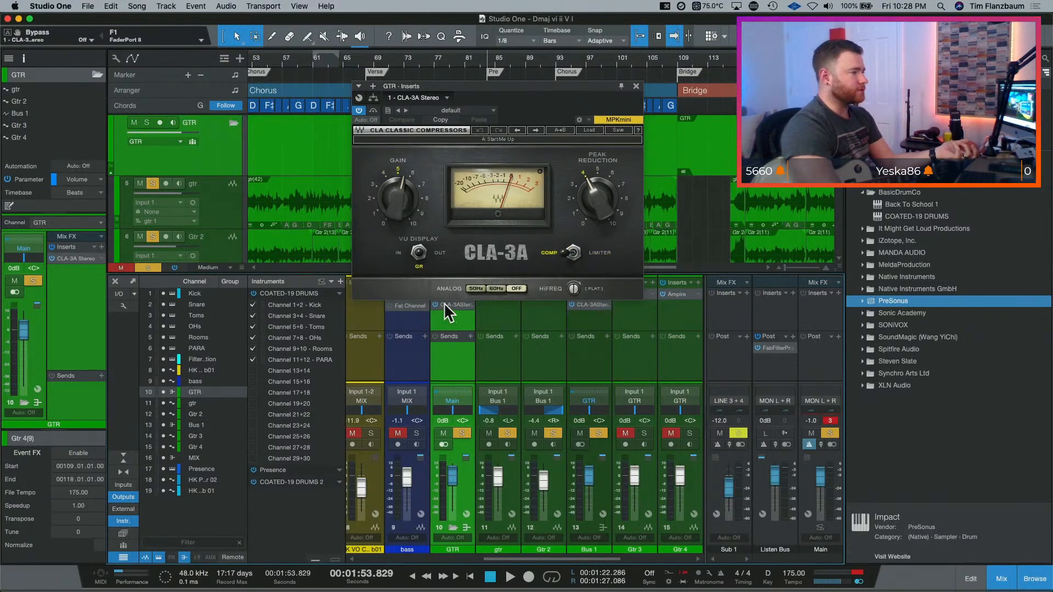
pyautogui.click(444, 305)
pyautogui.click(444, 305)
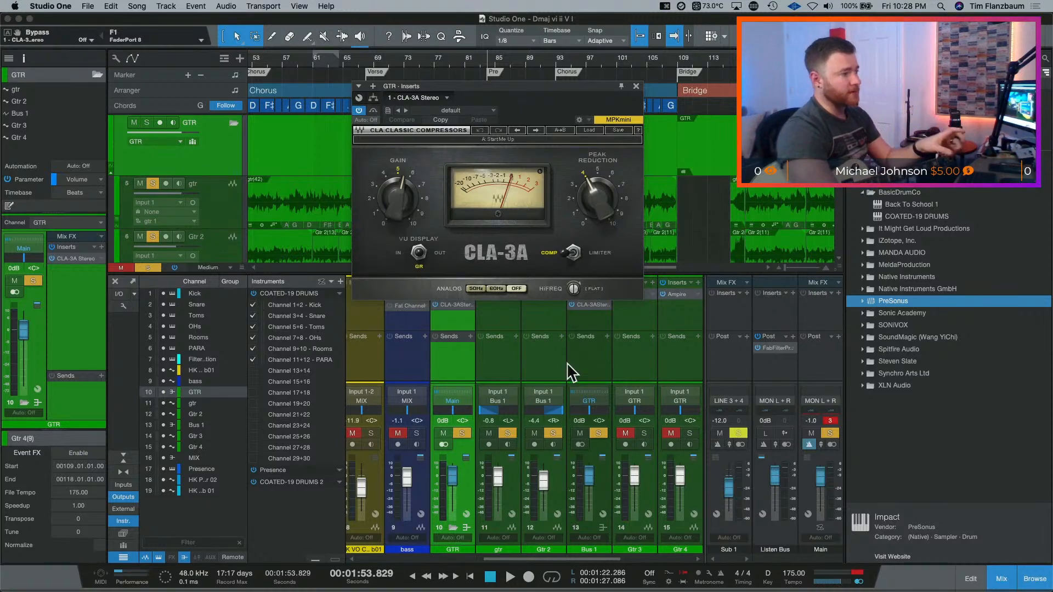
pyautogui.click(463, 433)
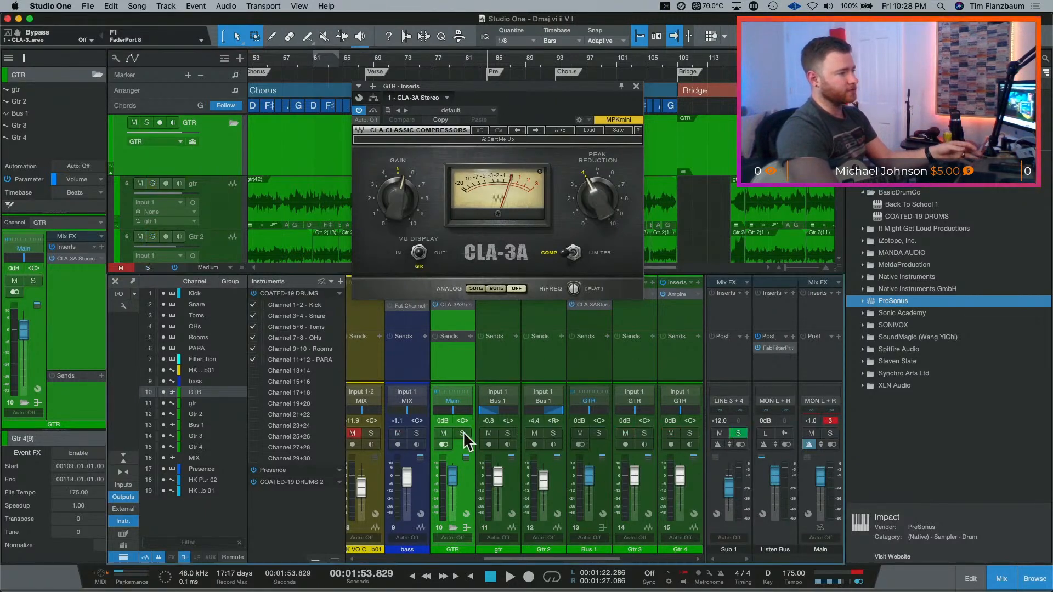
pyautogui.click(463, 433)
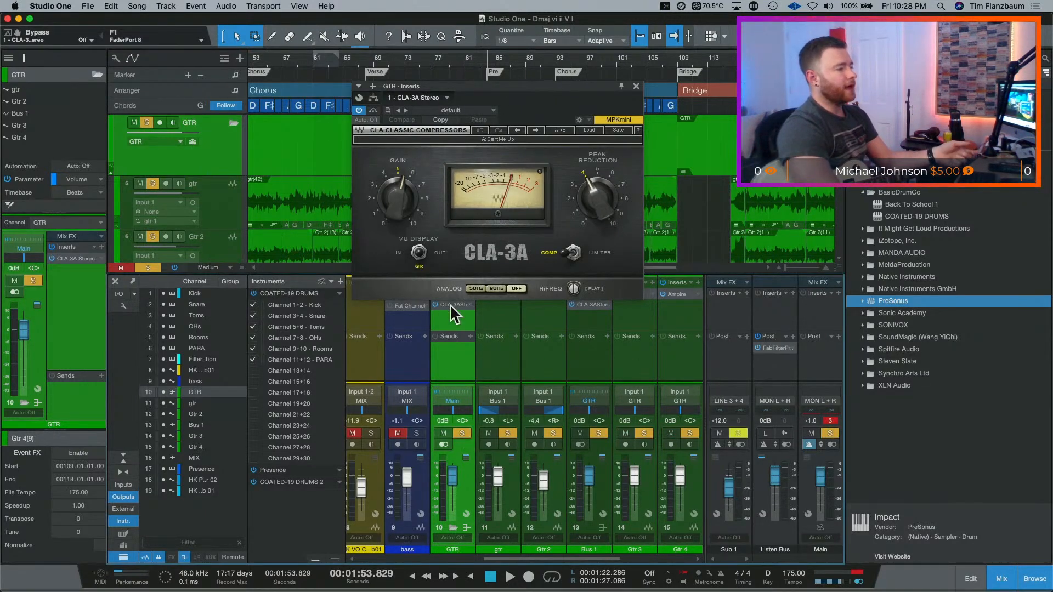
pyautogui.moveTo(399, 199); pyautogui.dragTo(399, 203)
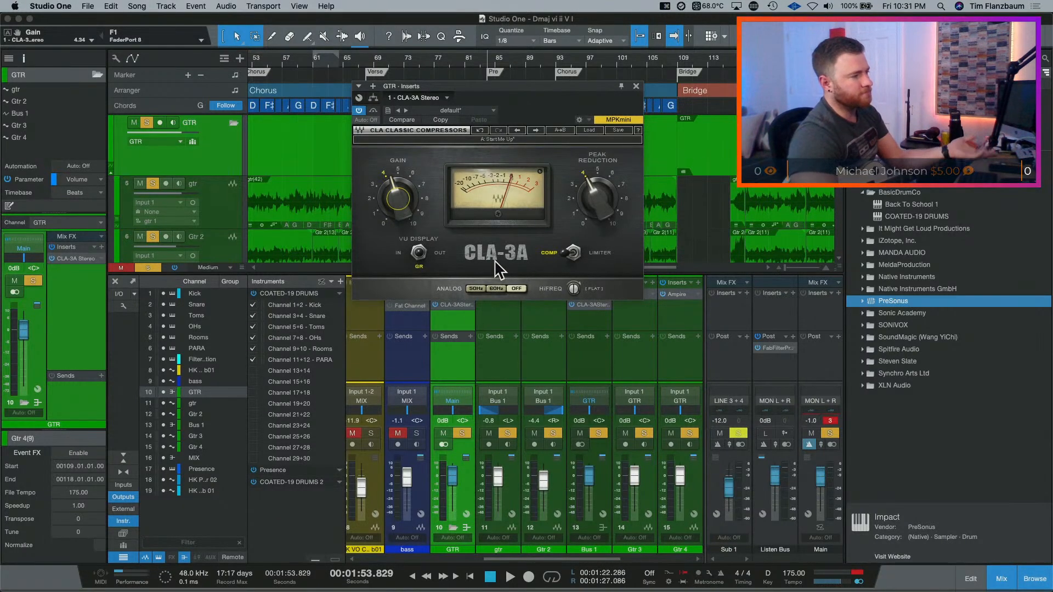
pyautogui.click(636, 86)
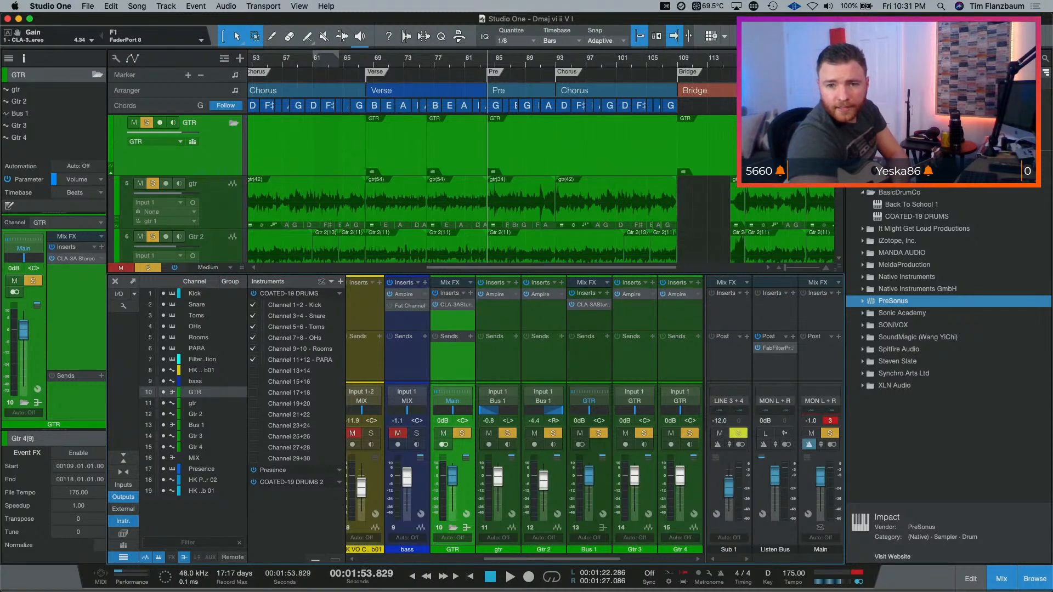
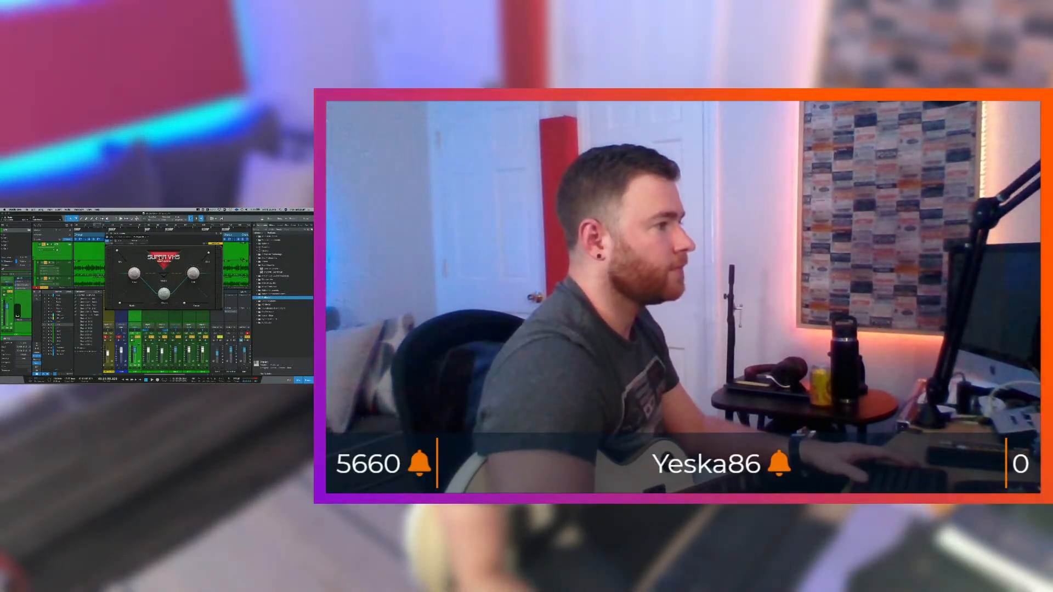
# - Move the GTR bus's Super VHS window aside, set Heat to 43.60% and turn Magic off
pyautogui.moveTo(166, 237); pyautogui.dragTo(150, 263)
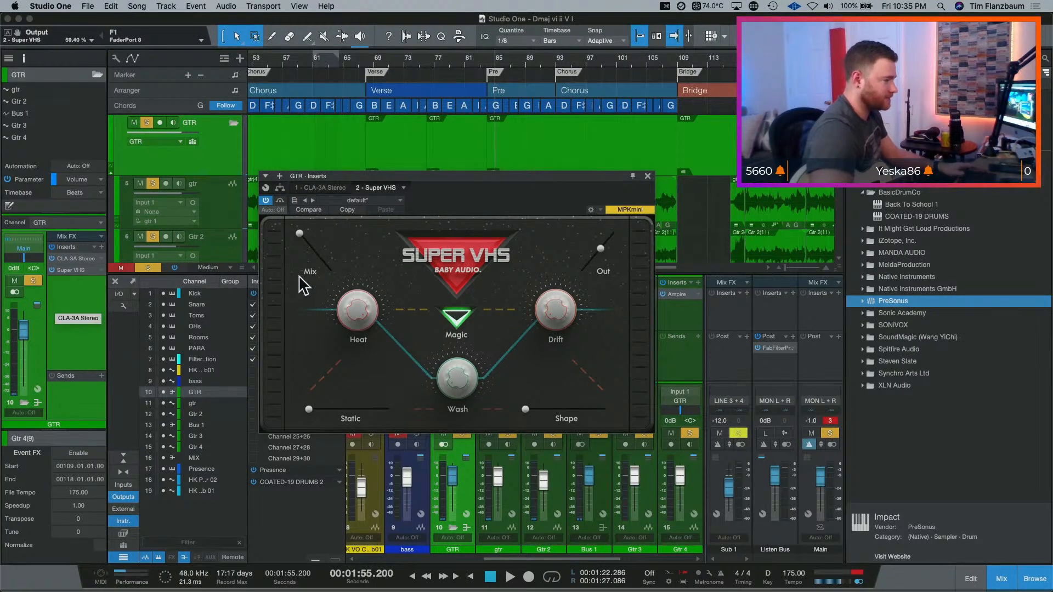
pyautogui.moveTo(352, 318); pyautogui.dragTo(351, 334)
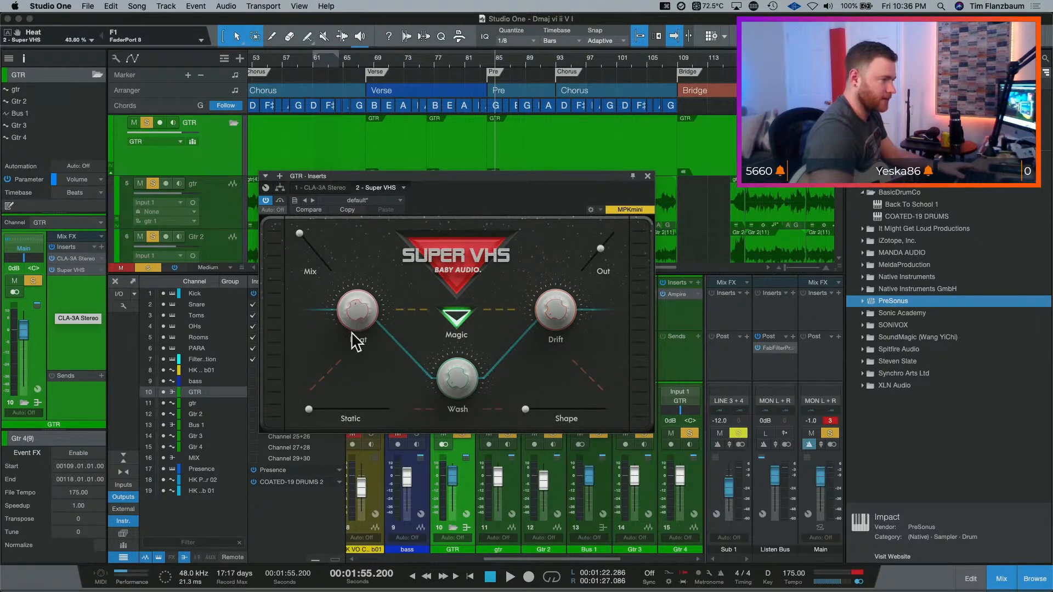
pyautogui.click(457, 320)
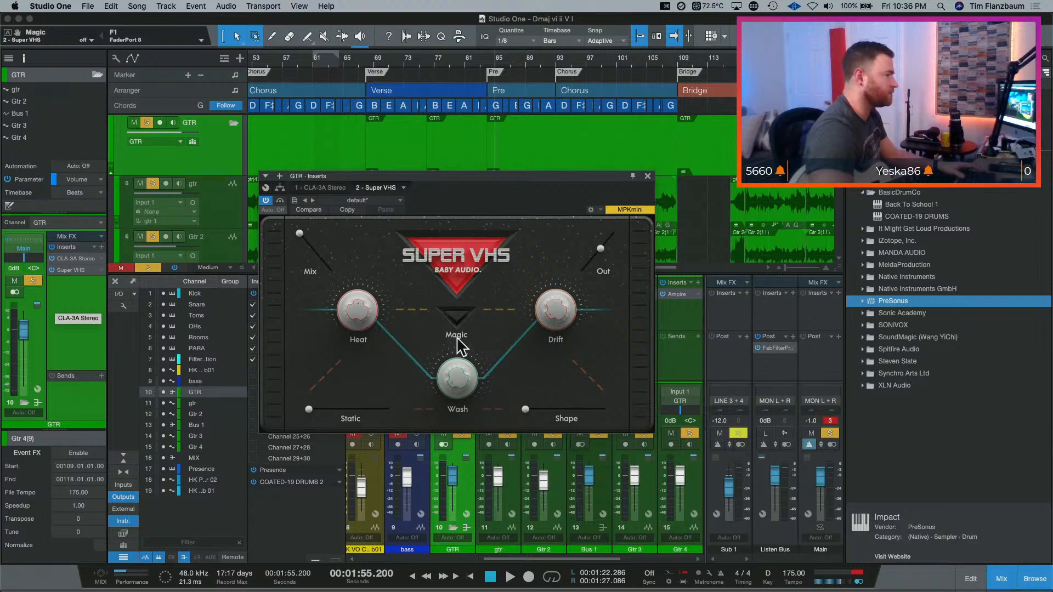
# - Audition different Heat amounts on the GTR bus's Super VHS over the Pre section and settle on 55.60%
pyautogui.press('space')
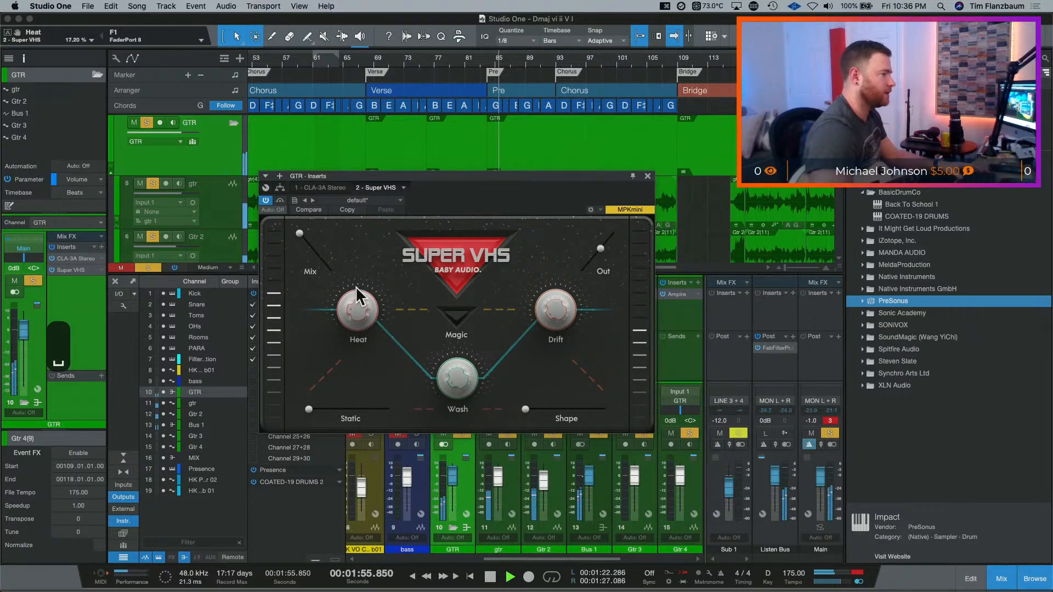
pyautogui.moveTo(355, 256); pyautogui.dragTo(353, 230)
pyautogui.press('space')
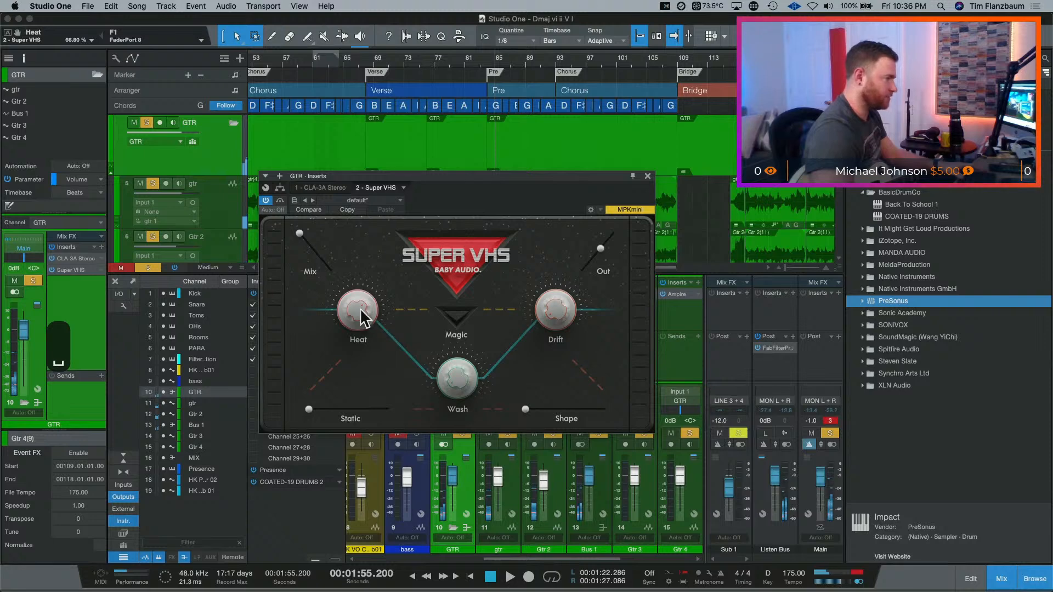
pyautogui.moveTo(359, 307); pyautogui.dragTo(353, 334)
pyautogui.press('space')
pyautogui.press('space')
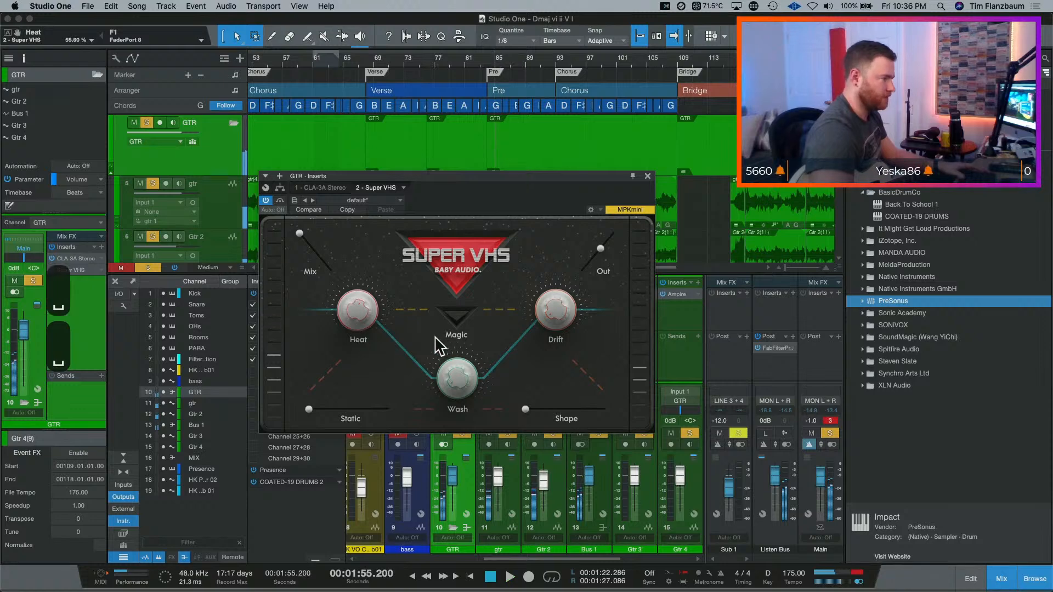
# - Adjust the Super VHS Wash during playback to 66% and raise its Output to 66.80%
pyautogui.moveTo(454, 399); pyautogui.dragTo(447, 315)
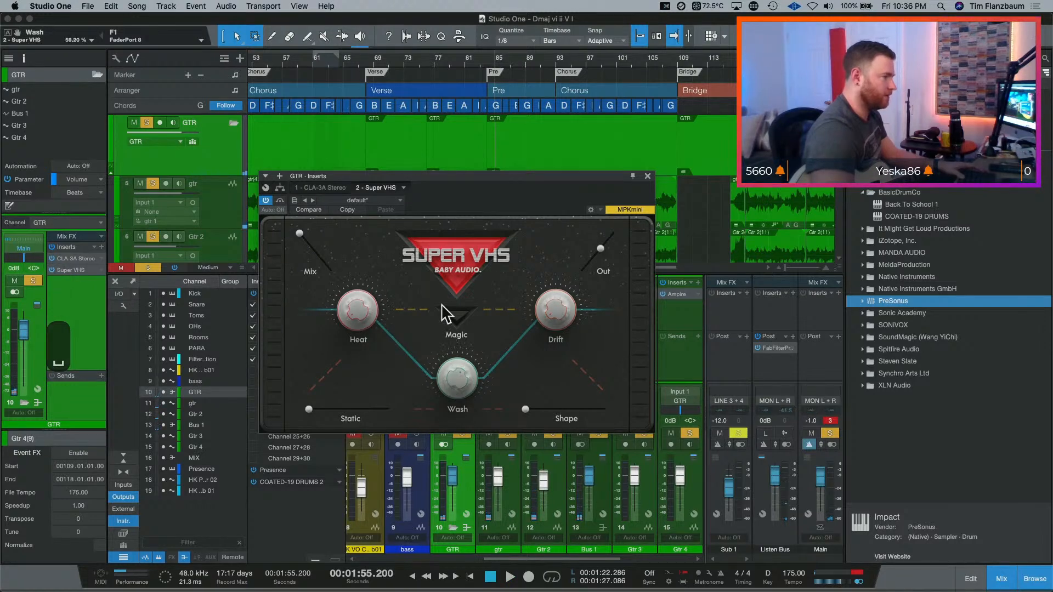
pyautogui.press('space')
pyautogui.moveTo(446, 371); pyautogui.dragTo(443, 321)
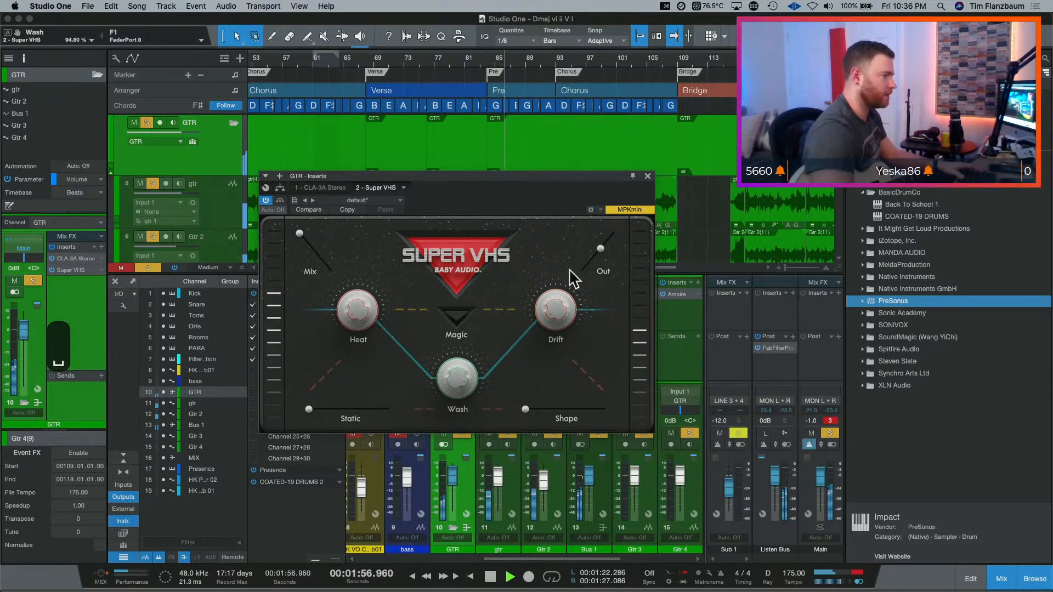
pyautogui.moveTo(607, 252); pyautogui.dragTo(609, 249)
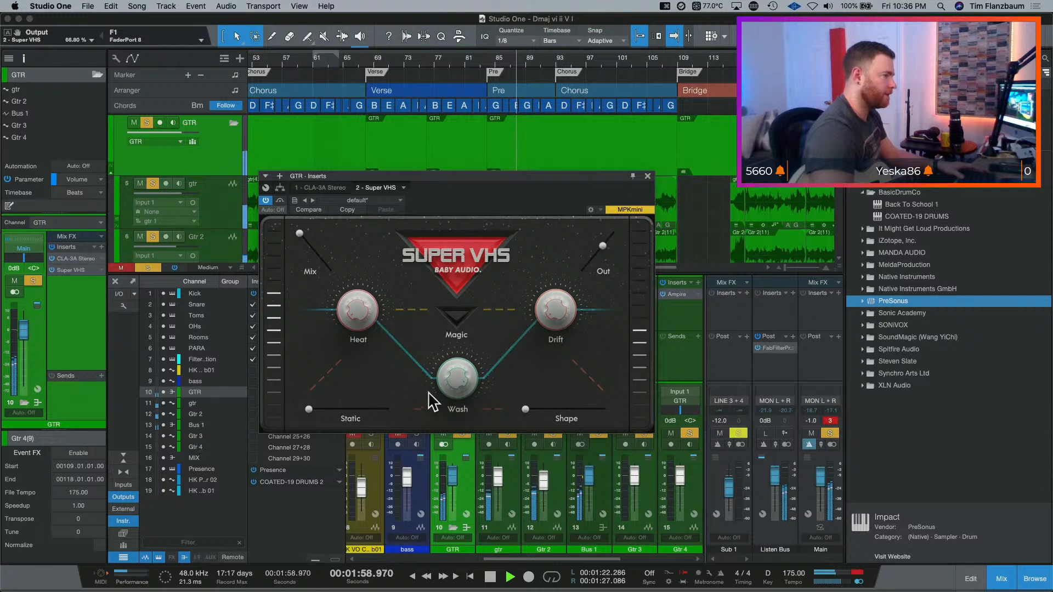
pyautogui.moveTo(459, 374); pyautogui.dragTo(461, 386)
pyautogui.press('space')
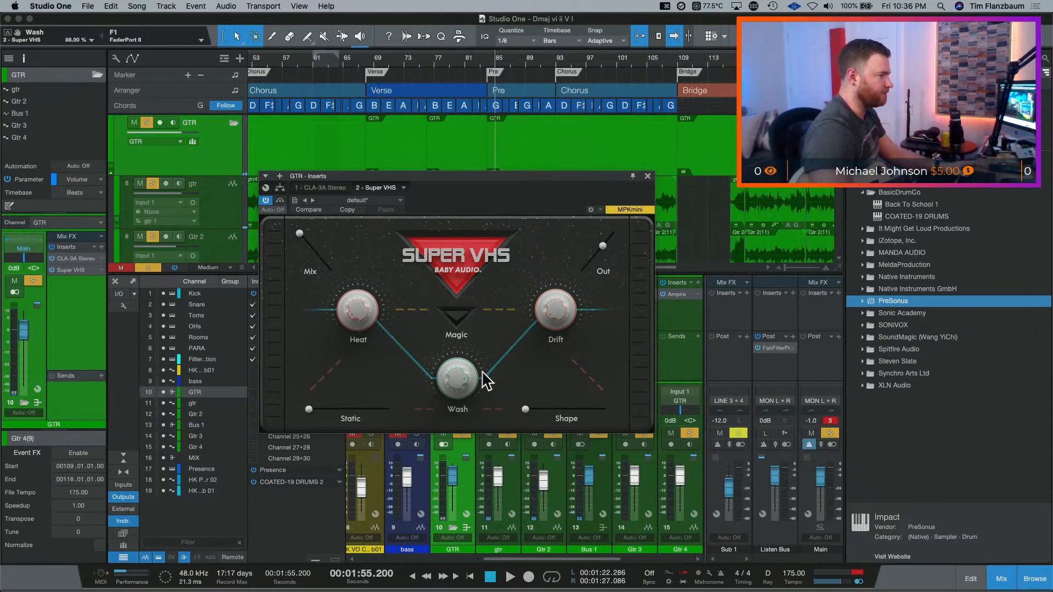
# - Sweep the Super VHS Wash down to 0% and back up to 72% during playback, and set Output to 72.70%
pyautogui.press('space')
pyautogui.moveTo(454, 377); pyautogui.dragTo(440, 470)
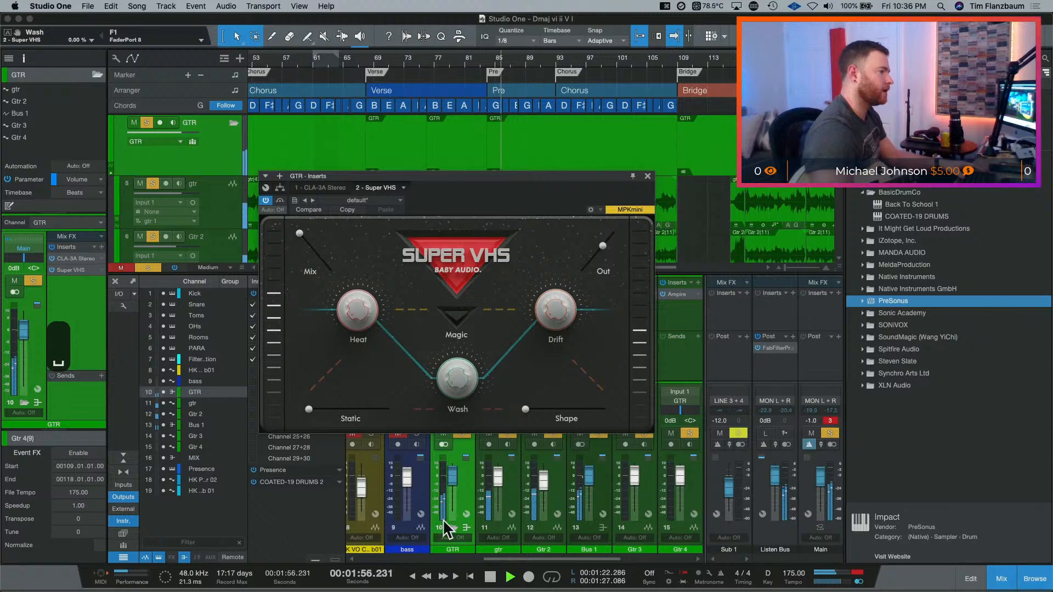
pyautogui.moveTo(444, 523); pyautogui.dragTo(442, 400)
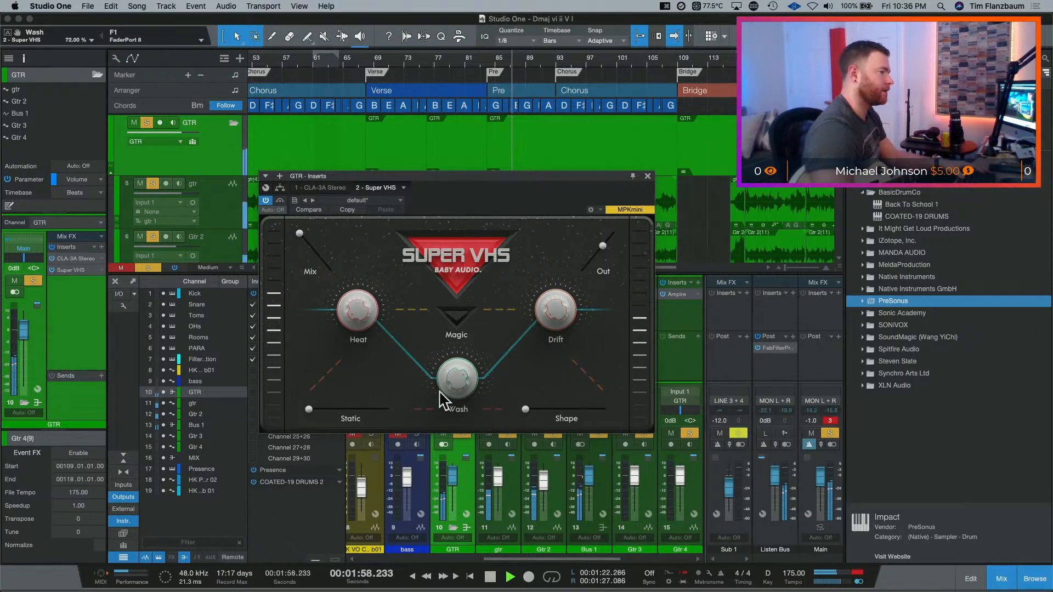
pyautogui.press('space')
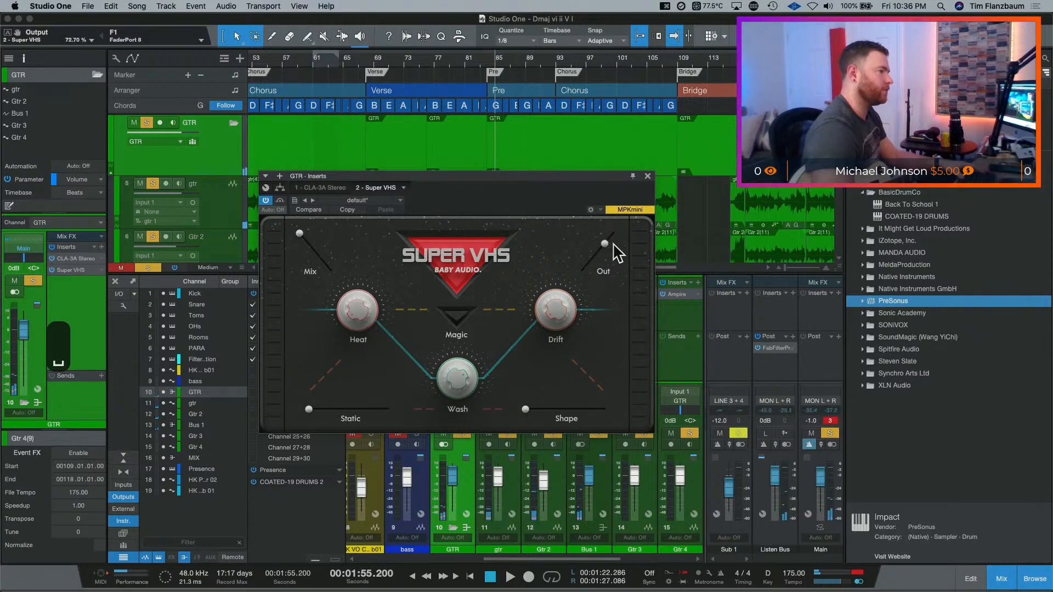
# - Turn down the Wash on the GTR bus's Super VHS during playback, raise the Drift and set Output to 74.20%
pyautogui.press('space')
pyautogui.moveTo(455, 375); pyautogui.dragTo(458, 403)
pyautogui.press('space')
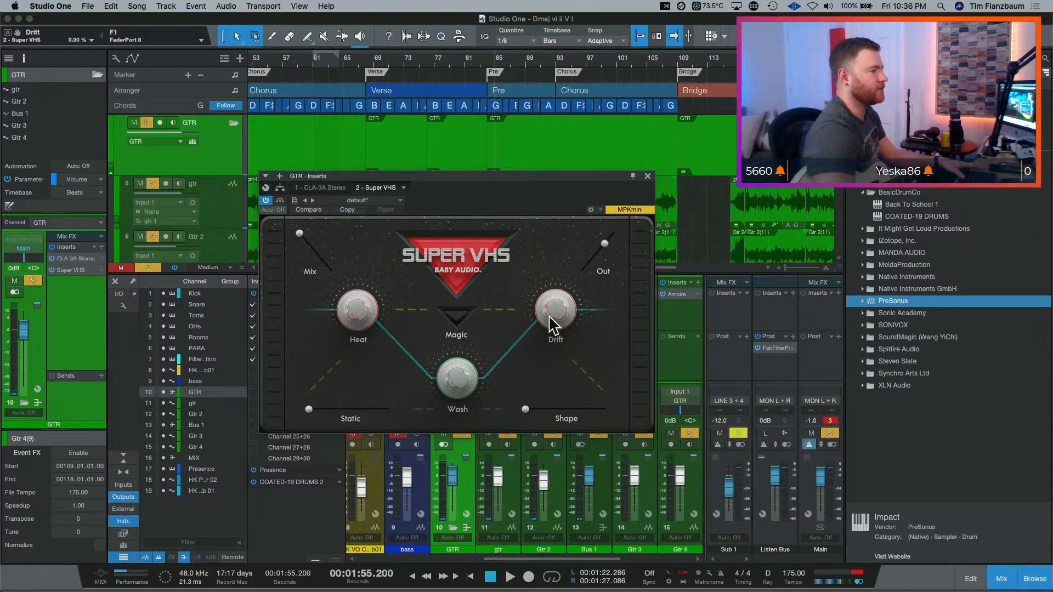
pyautogui.press('space')
pyautogui.moveTo(559, 312); pyautogui.dragTo(565, 254)
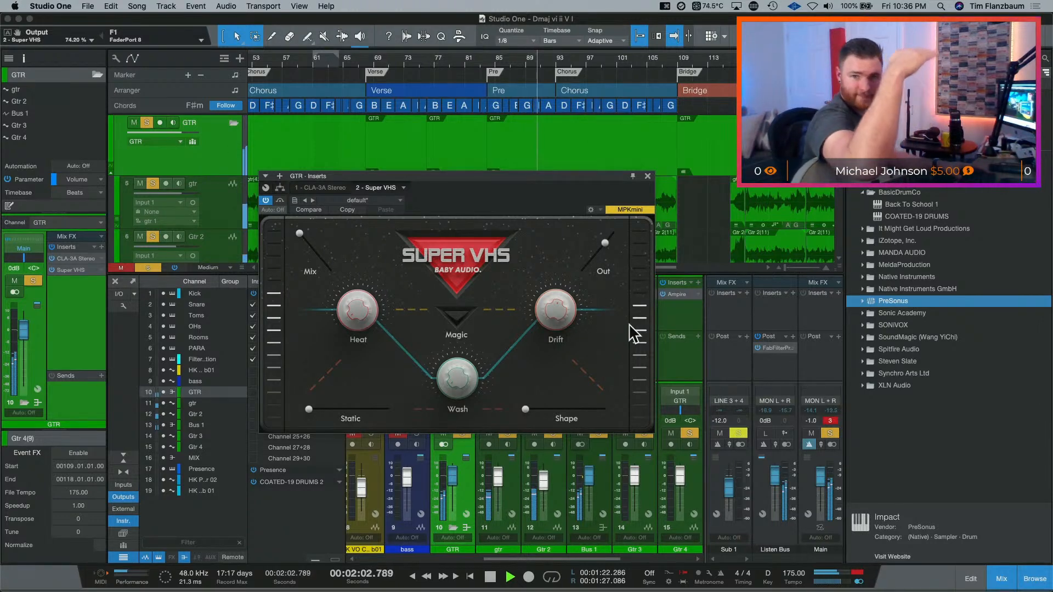
pyautogui.press('space')
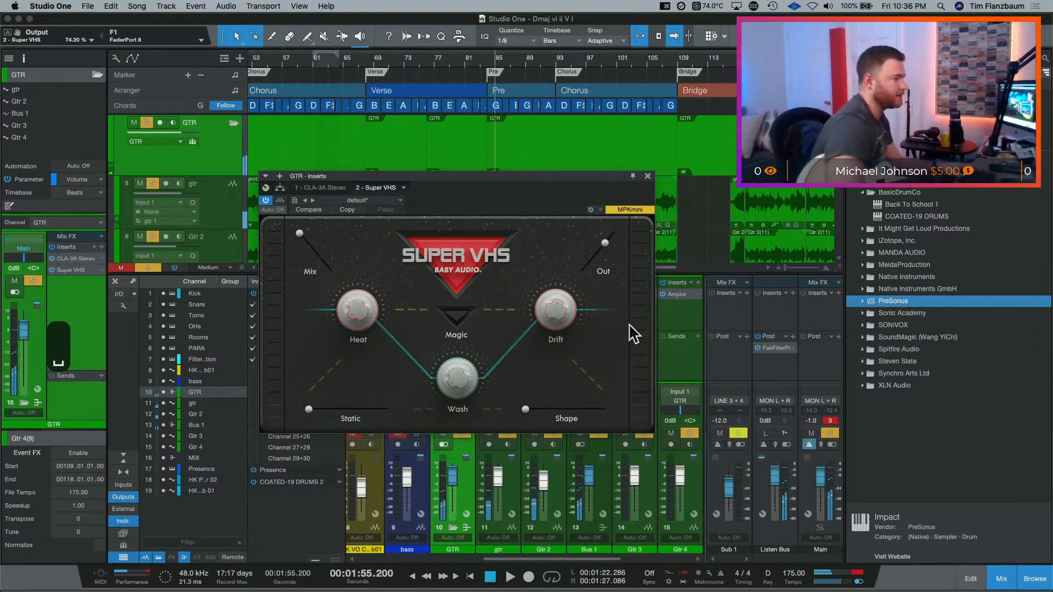
# - Compare the Super VHS with Magic on and off over the Pre section, leaving it off
pyautogui.click(459, 319)
pyautogui.press('space')
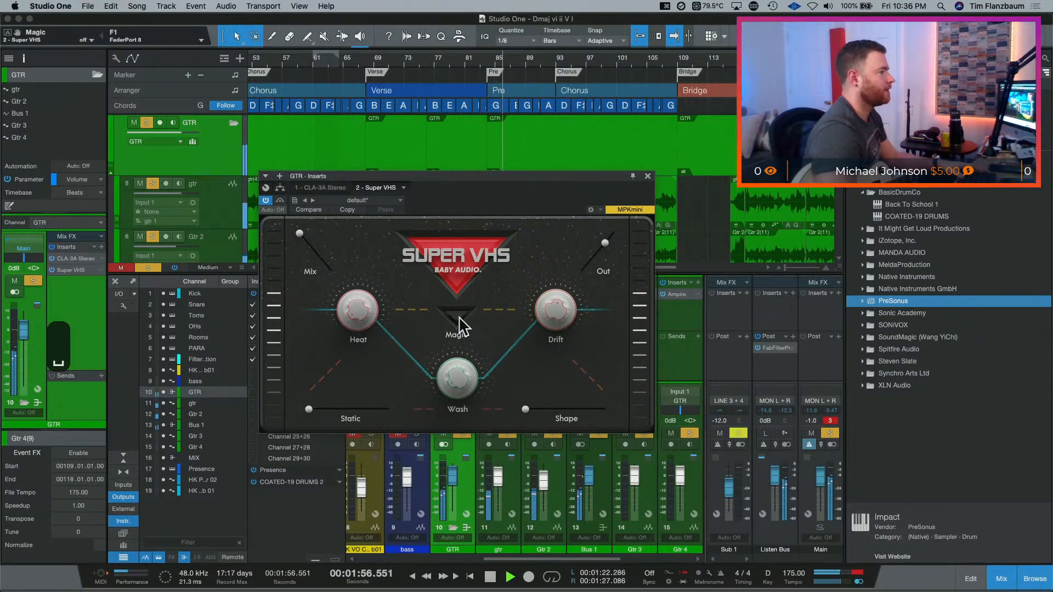
pyautogui.click(459, 318)
pyautogui.click(458, 321)
pyautogui.click(464, 318)
pyautogui.press('space')
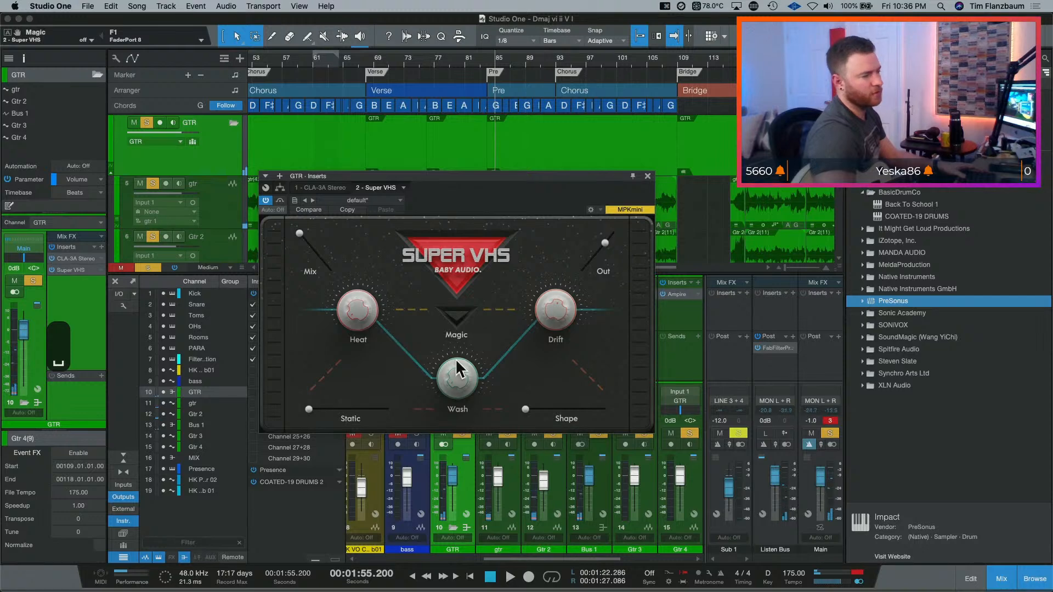
# - Set the Super VHS Mix to 100% and try out the Static amount, returning it to 0%
pyautogui.moveTo(301, 240); pyautogui.dragTo(303, 215)
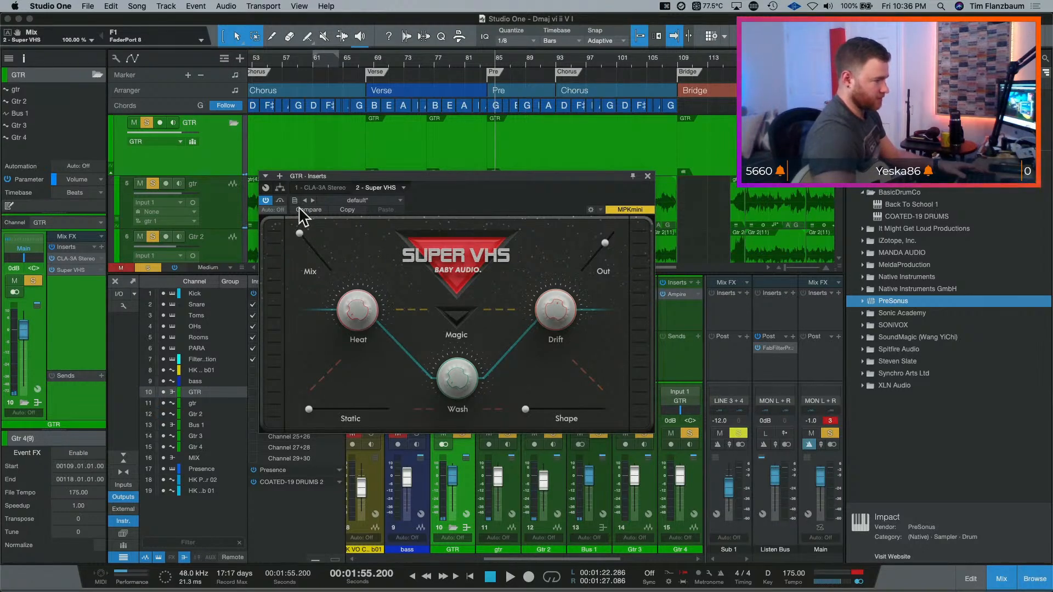
pyautogui.moveTo(320, 406); pyautogui.dragTo(368, 409)
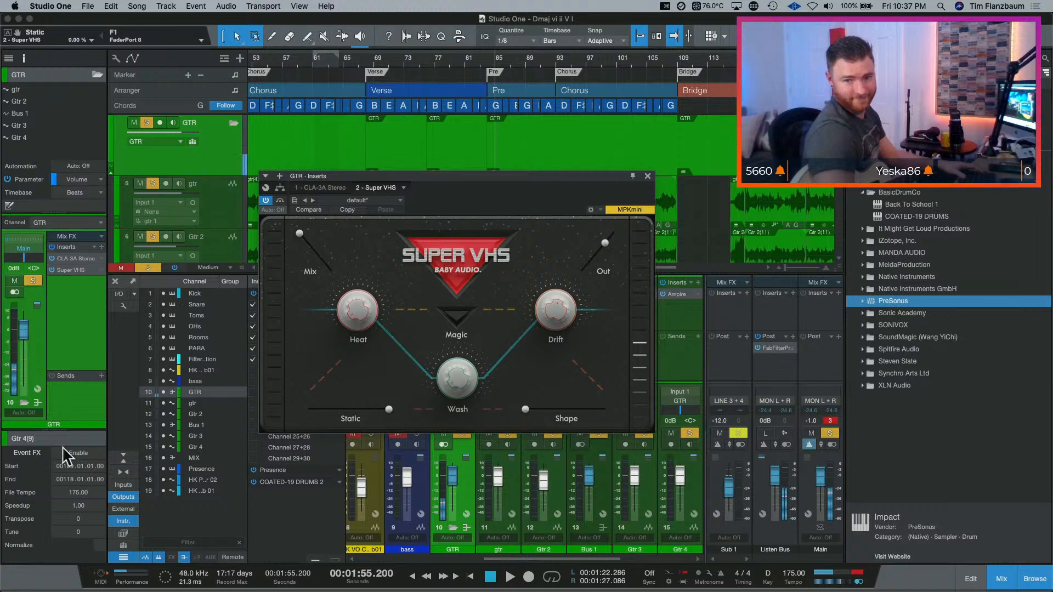
pyautogui.press('super+z')
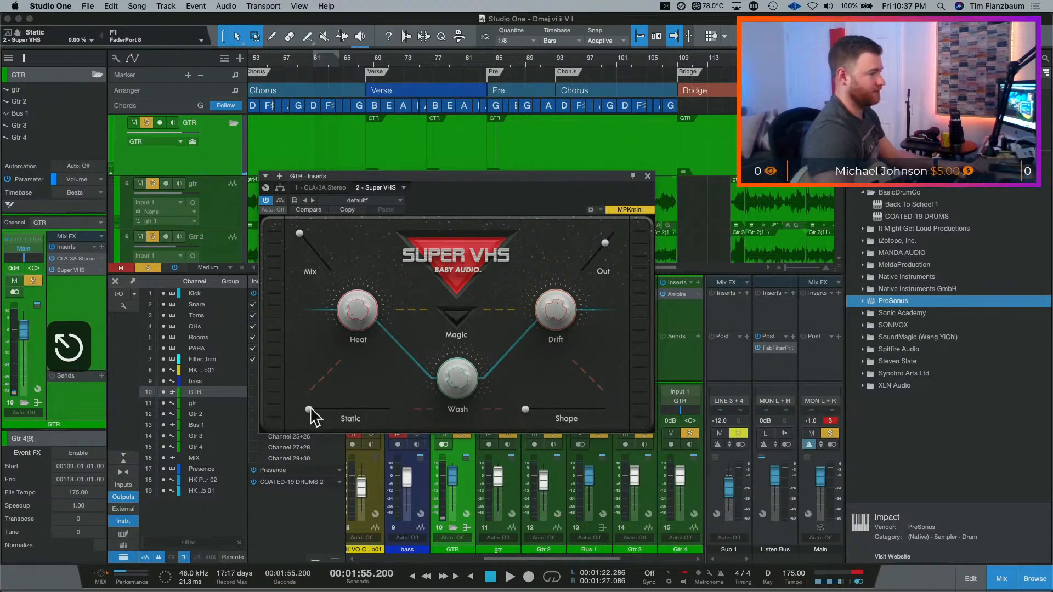
pyautogui.click(359, 416)
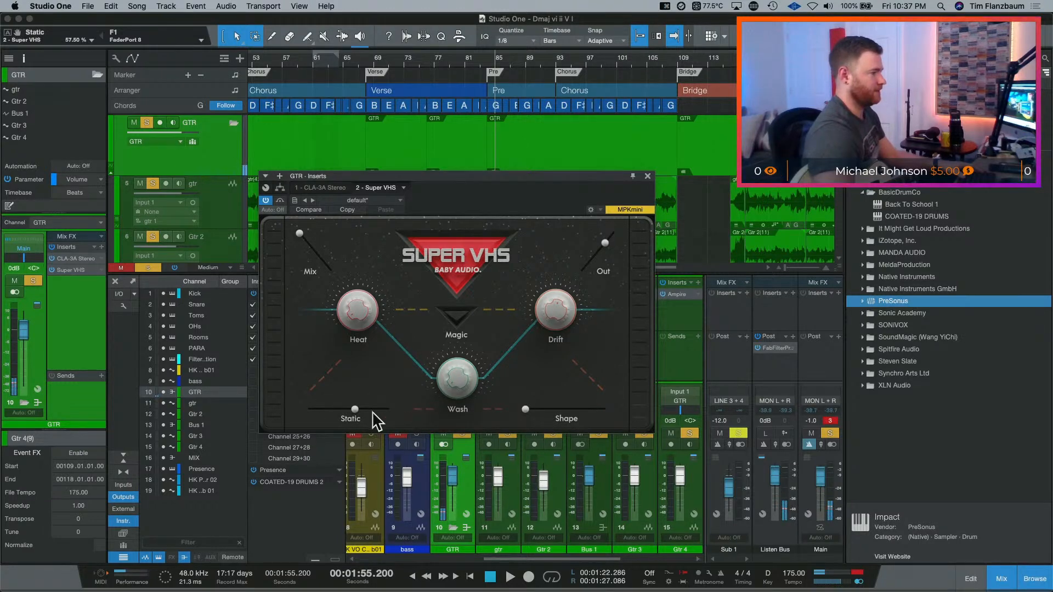
pyautogui.moveTo(373, 413); pyautogui.dragTo(277, 414)
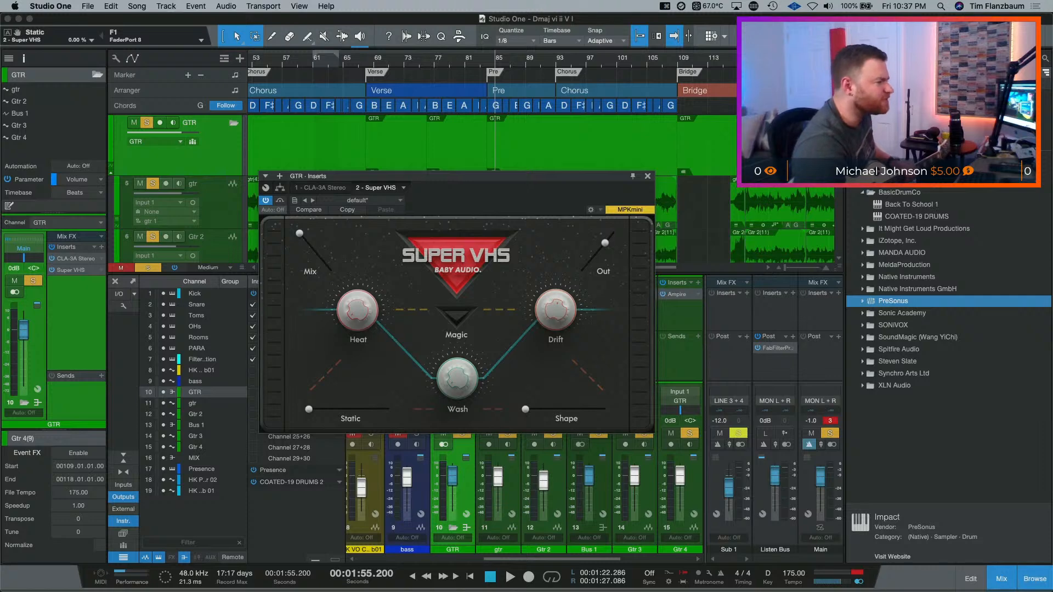
# - Audition the Super VHS Drift over the Pre section with a reduced Mix, raising Drift to 100%
pyautogui.press('space')
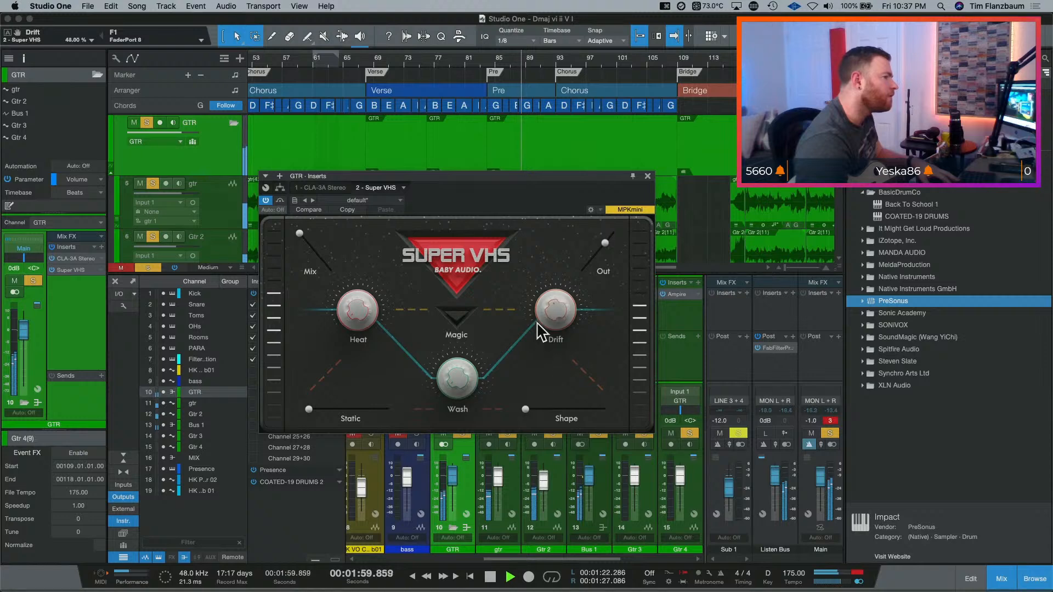
pyautogui.moveTo(540, 332); pyautogui.dragTo(578, 110)
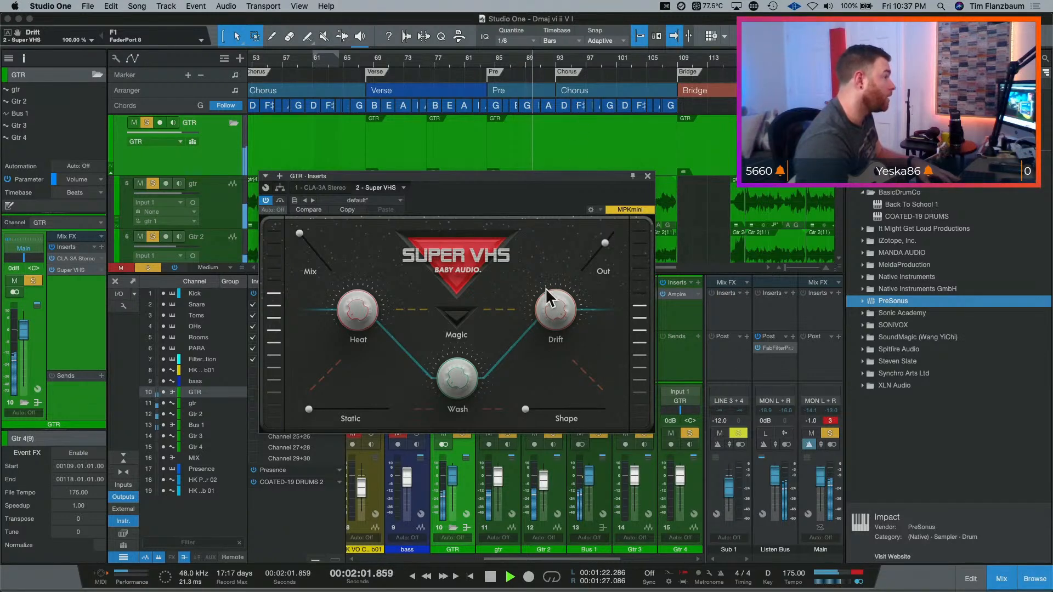
pyautogui.moveTo(301, 234); pyautogui.dragTo(313, 251)
pyautogui.press('space')
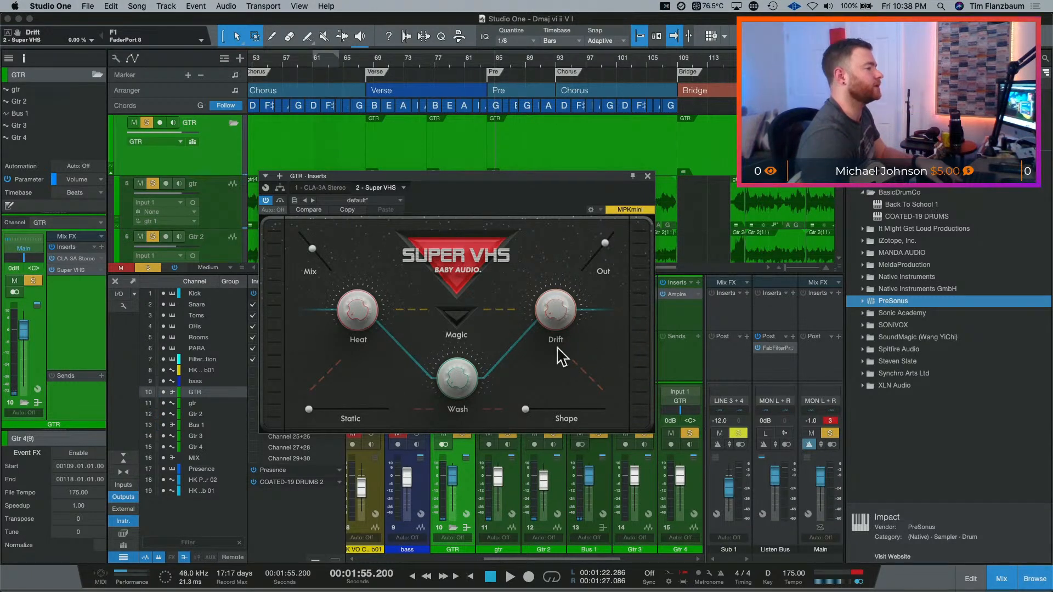
pyautogui.press('space')
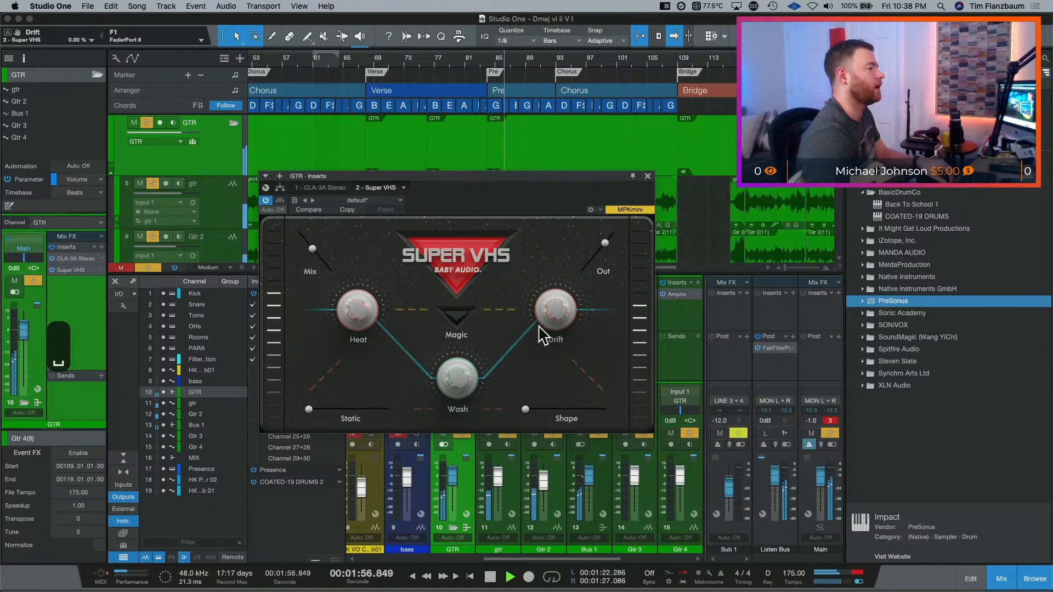
pyautogui.moveTo(540, 325); pyautogui.dragTo(561, 165)
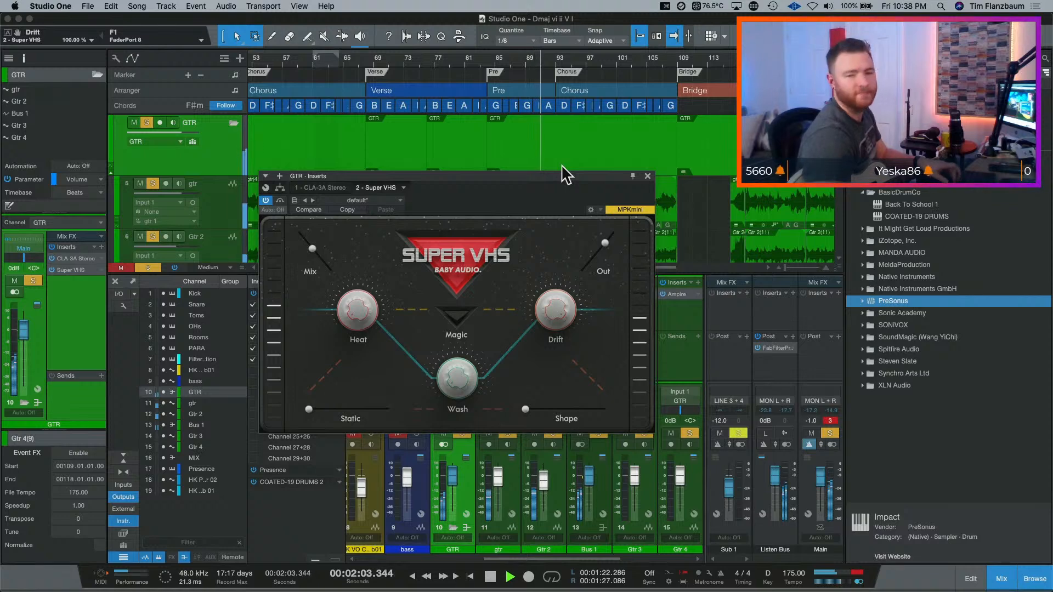
pyautogui.press('space')
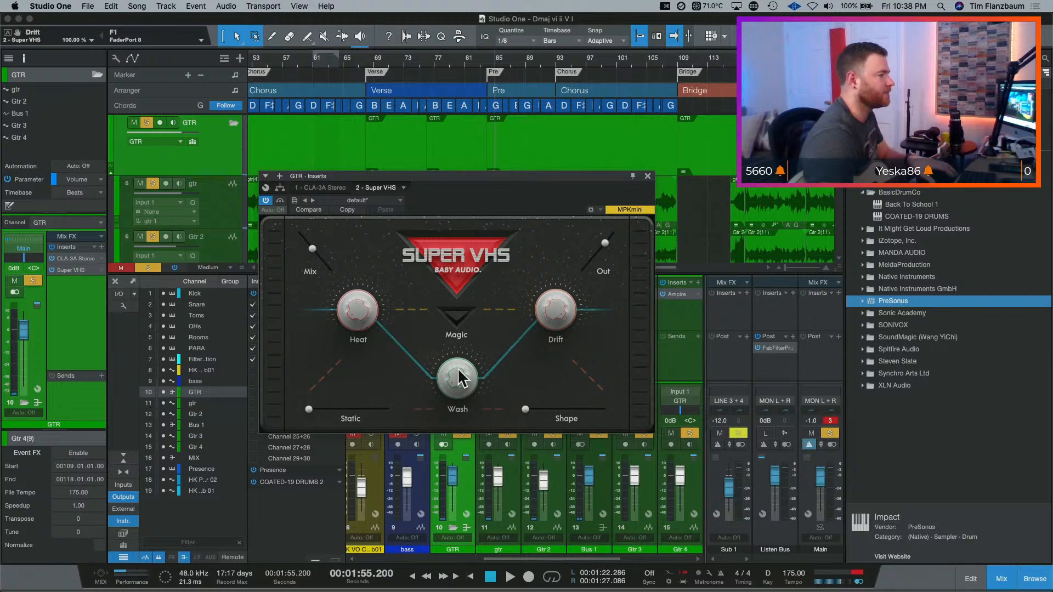
# - Play the Pre section while sweeping the Super VHS Shape up and back to 0%
pyautogui.press('space')
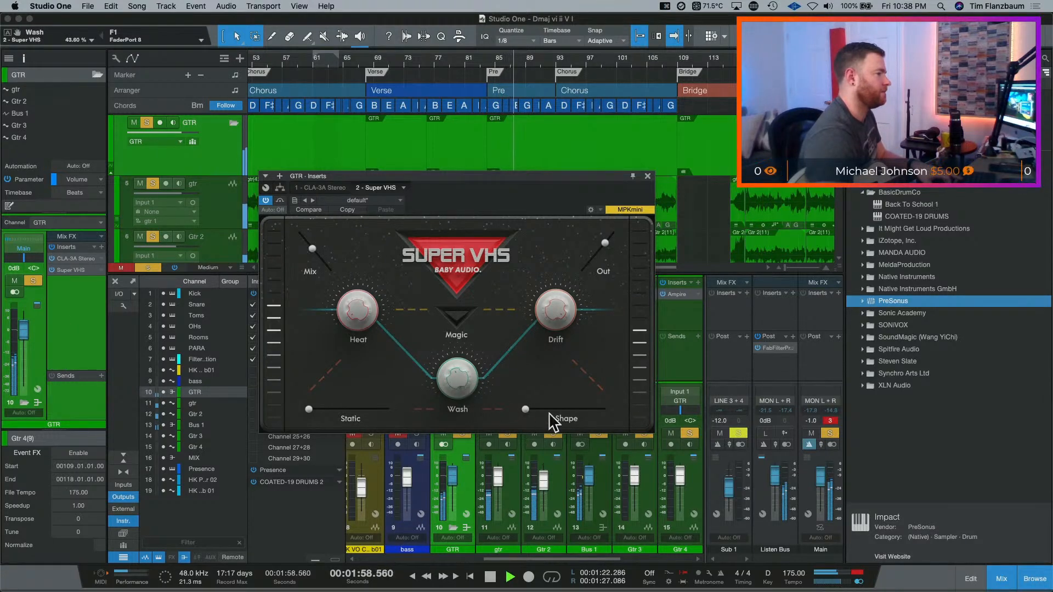
pyautogui.moveTo(545, 410); pyautogui.dragTo(611, 412)
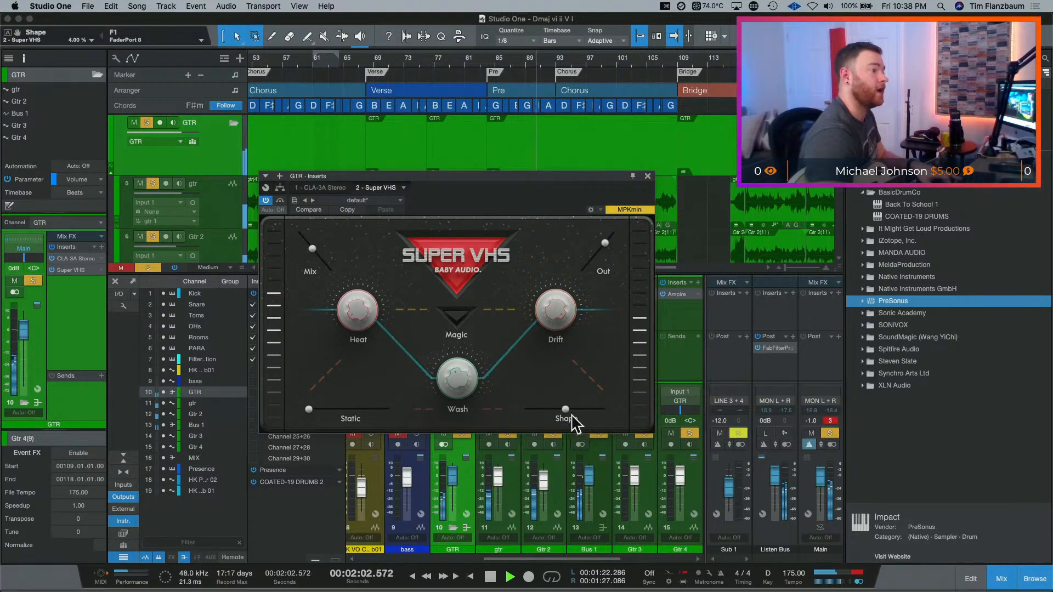
pyautogui.moveTo(571, 417); pyautogui.dragTo(500, 418)
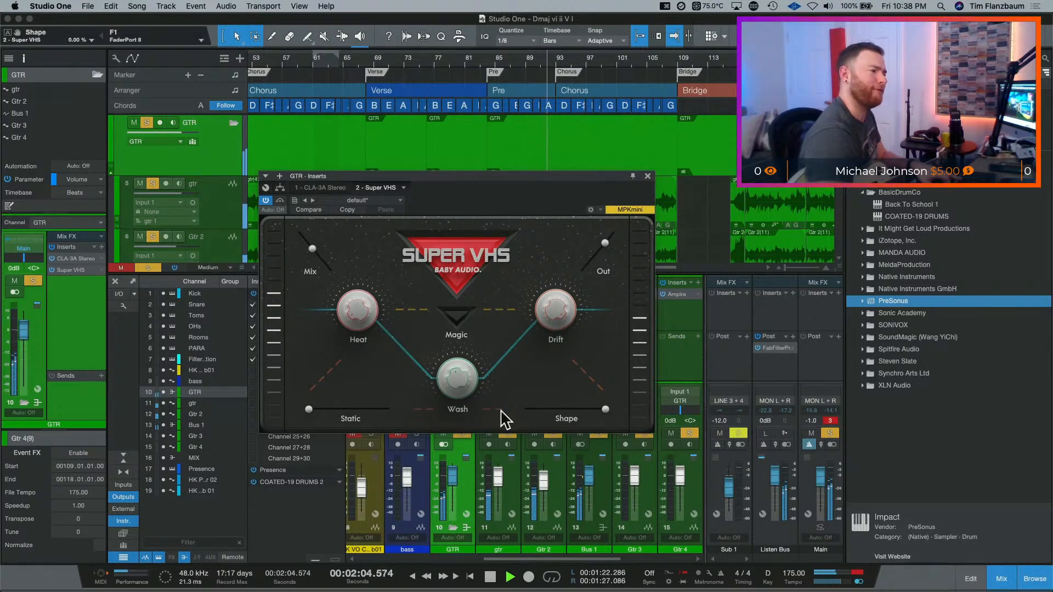
pyautogui.press('space')
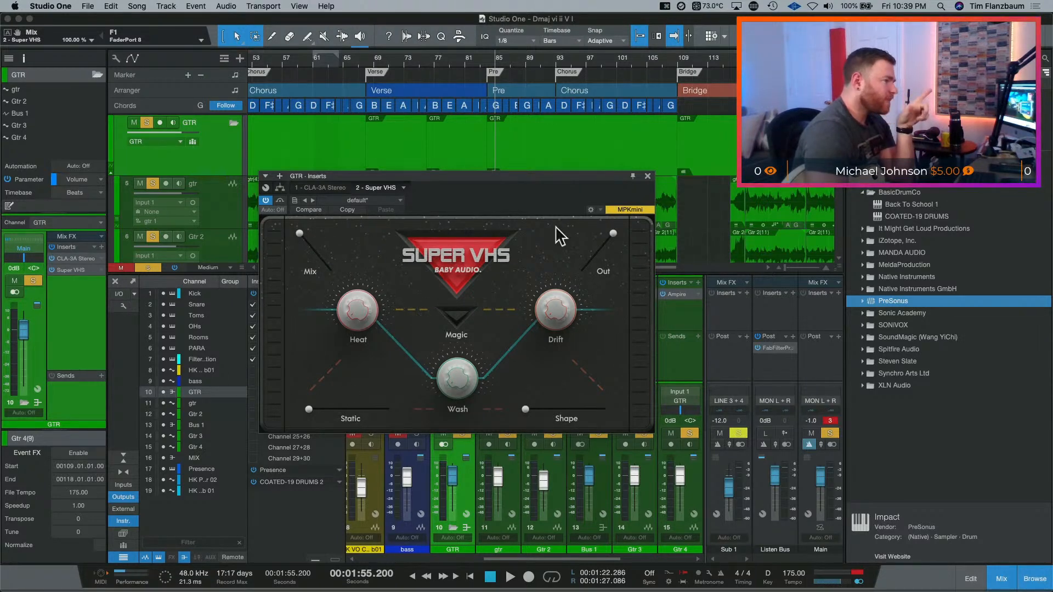
# - Move the Super VHS window aside and insert Saturation Knob on the GTR bus
pyautogui.moveTo(536, 176); pyautogui.dragTo(321, 252)
pyautogui.click(473, 291)
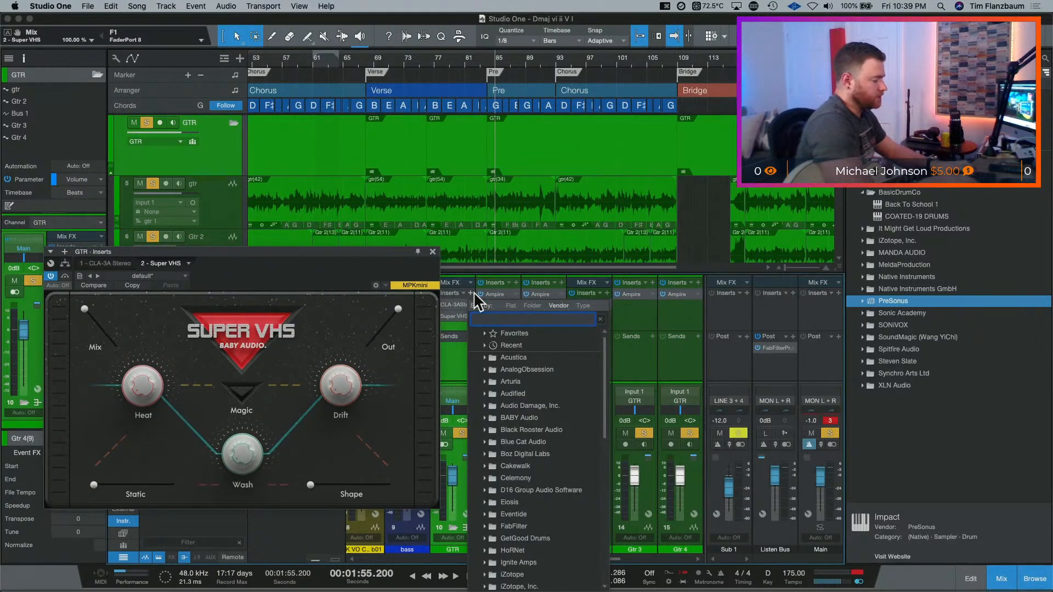
pyautogui.write('satu')
pyautogui.press('Return')
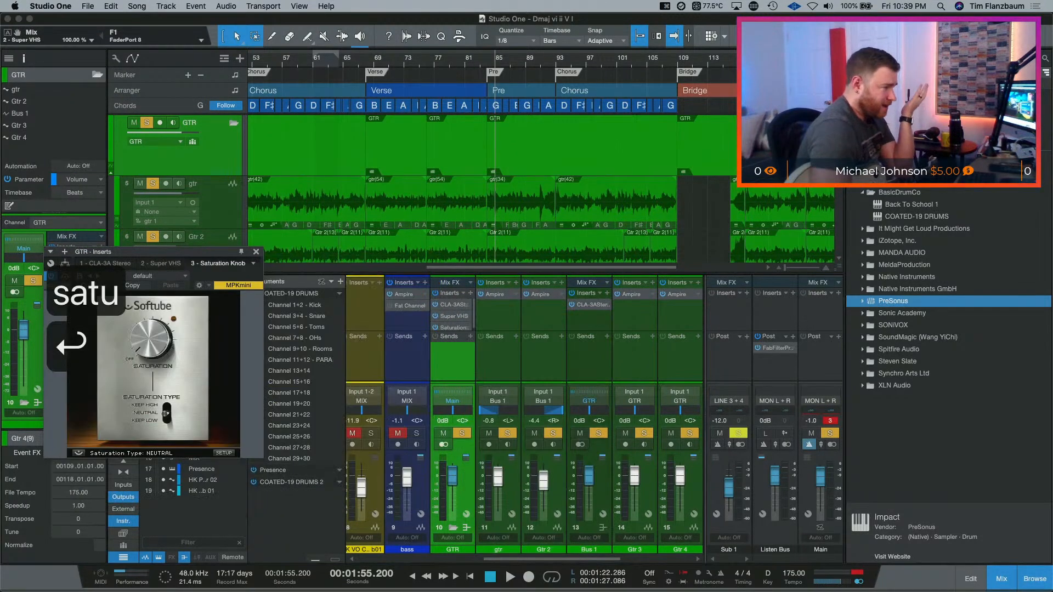
# - Switch back to the GTR bus's Super VHS, continue in trial mode and move its window over the arrangement
pyautogui.moveTo(221, 252); pyautogui.dragTo(698, 143)
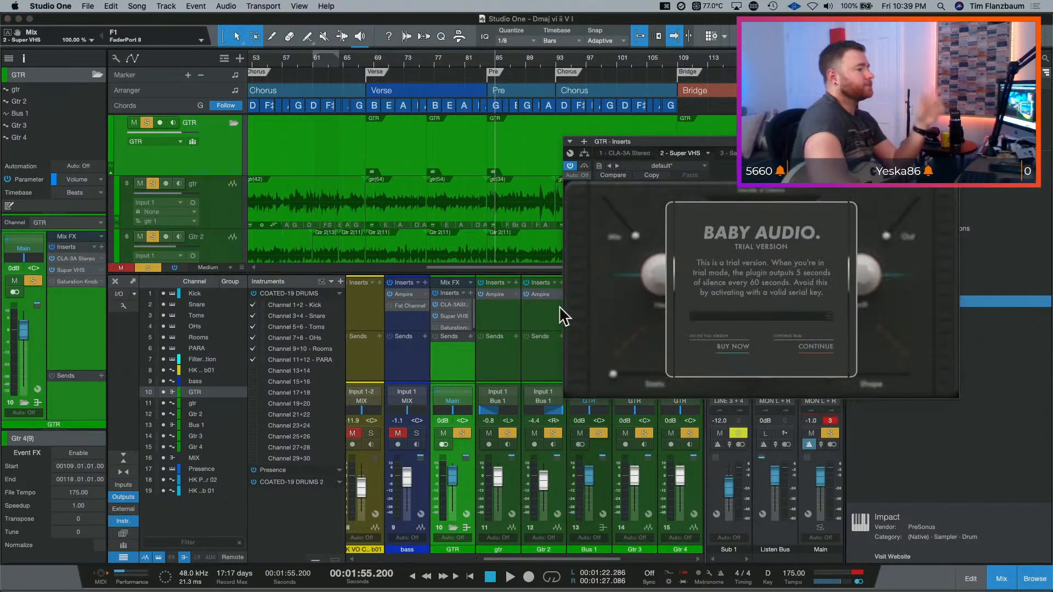
pyautogui.click(812, 348)
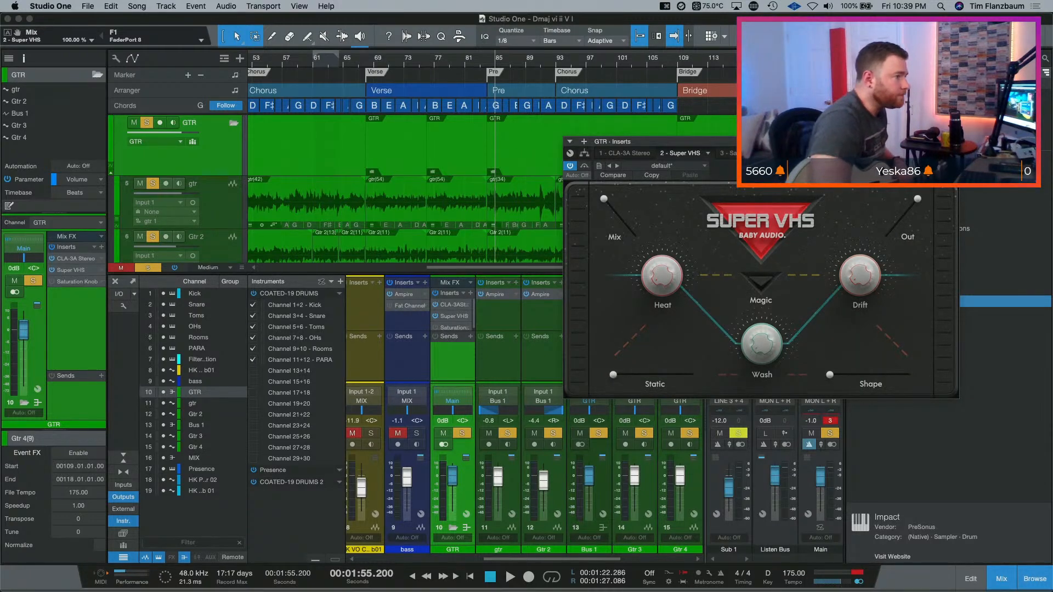
pyautogui.moveTo(679, 143); pyautogui.dragTo(313, 149)
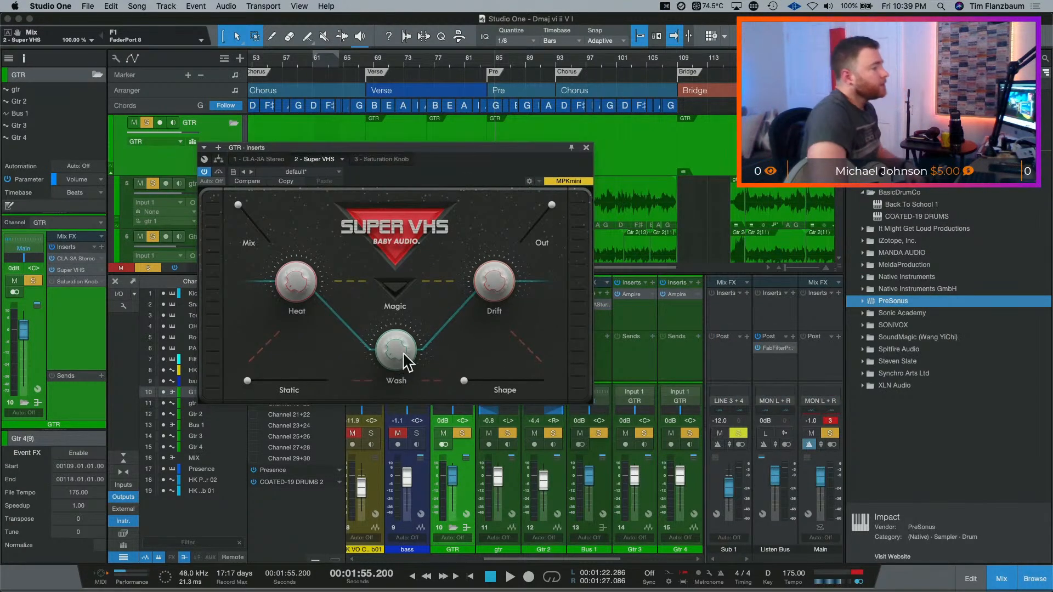
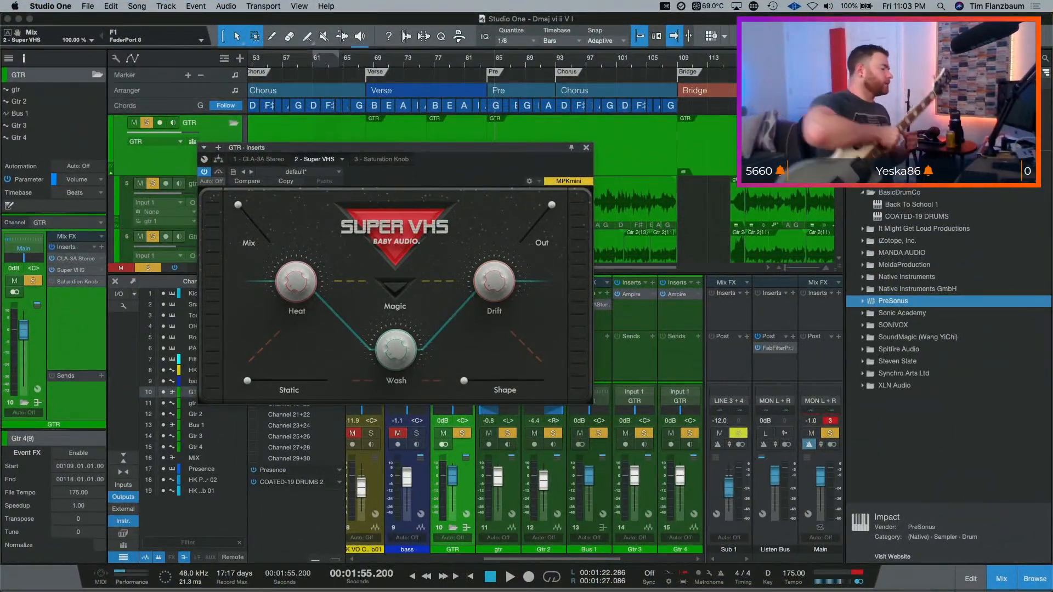
# - Close the GTR inserts window and add a new Gtr audio track inside the GTR folder
pyautogui.click(586, 147)
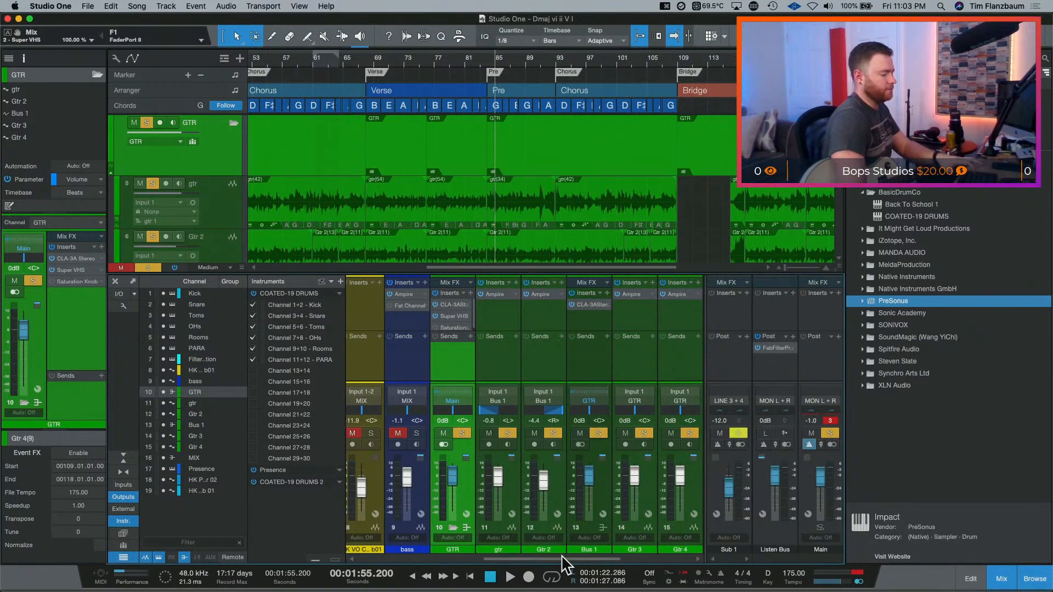
pyautogui.press('t')
pyautogui.press('Return')
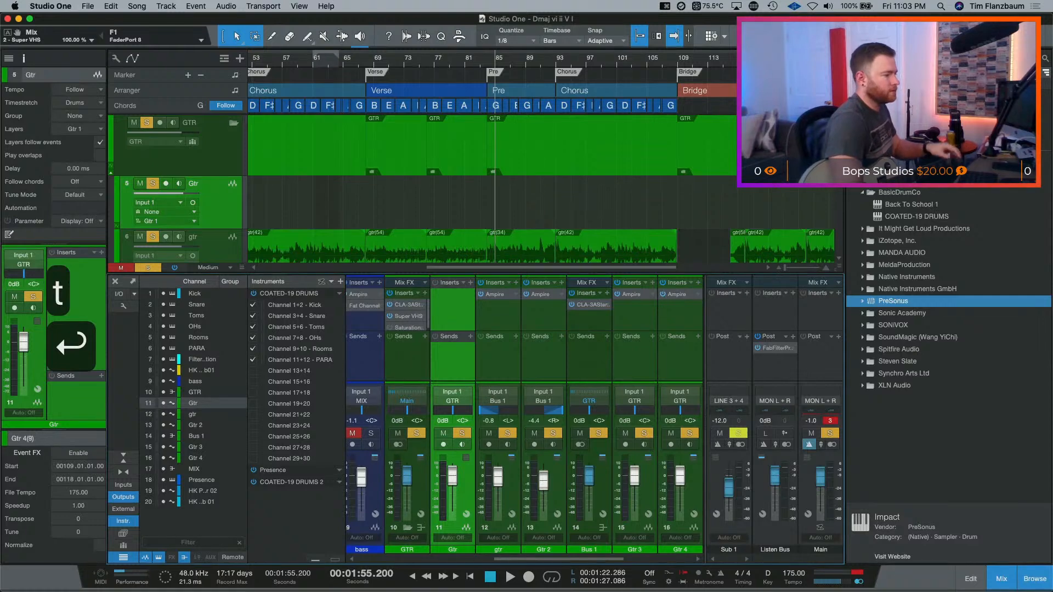
# - Clear all solos and arm the new Gtr track for recording
pyautogui.press('super+shift+s')
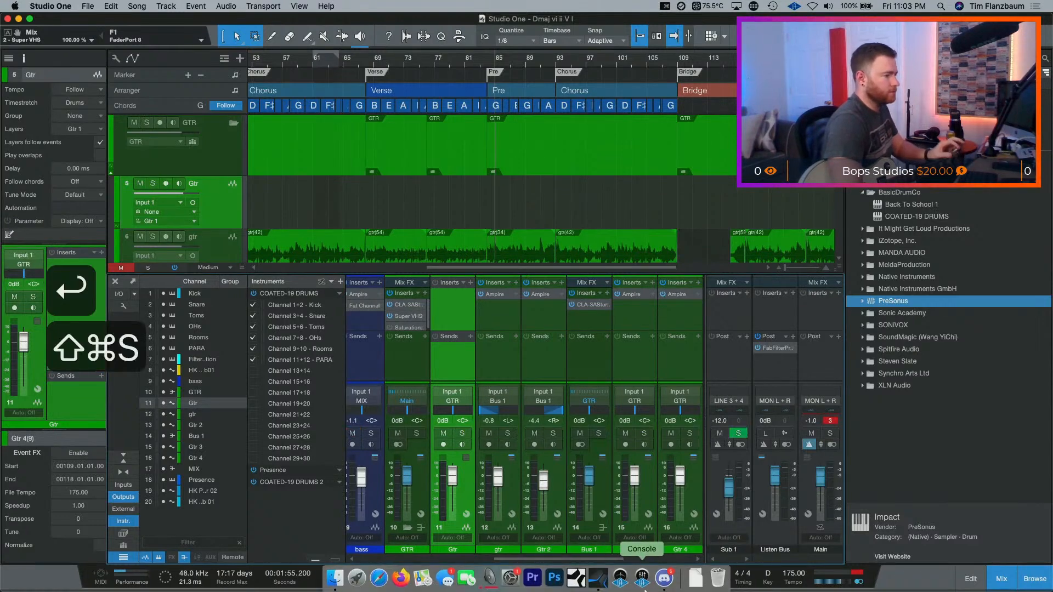
pyautogui.click(444, 445)
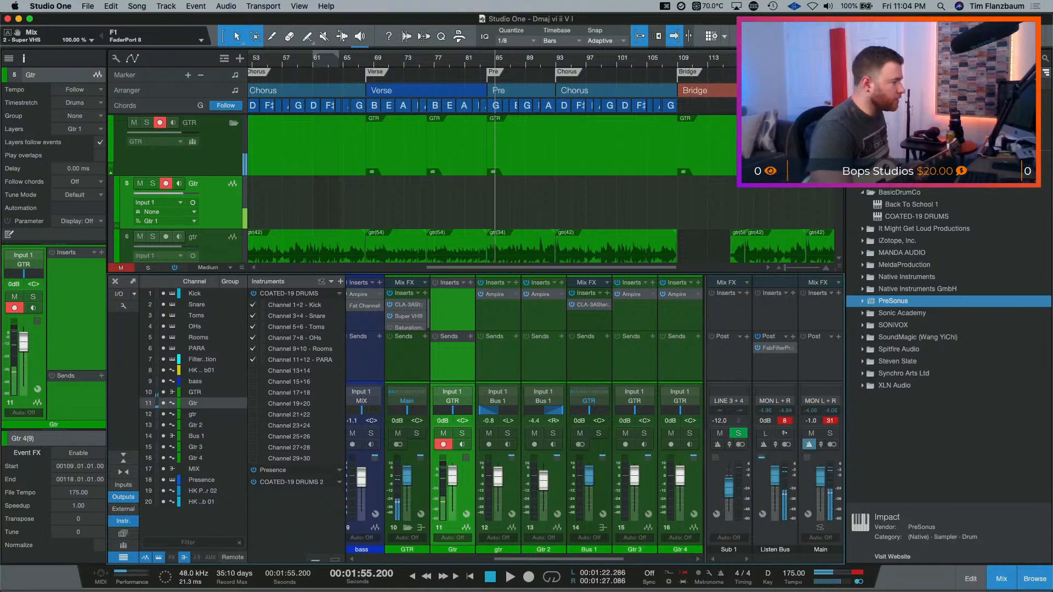
# - Show the input channels, reset the clip indicators on Input 2 and Input 1-2, and hide the inputs again
pyautogui.click(124, 486)
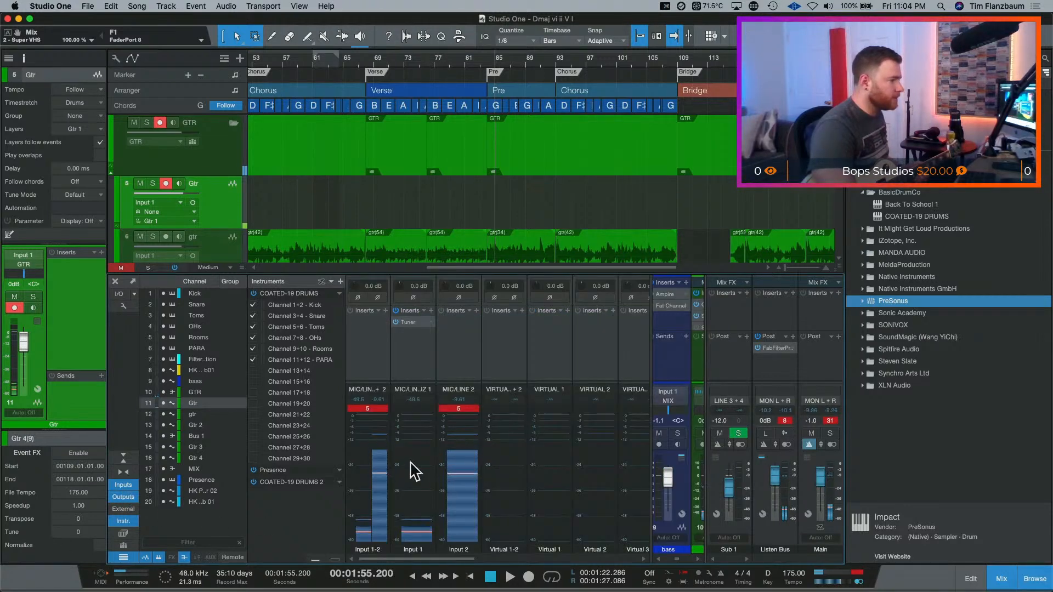
pyautogui.click(471, 409)
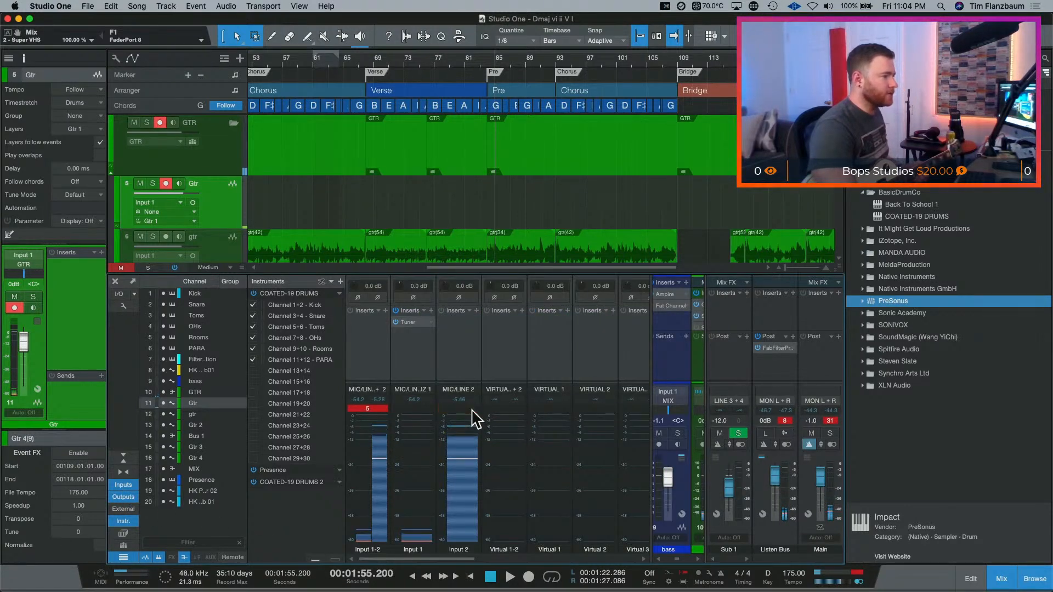
pyautogui.click(380, 410)
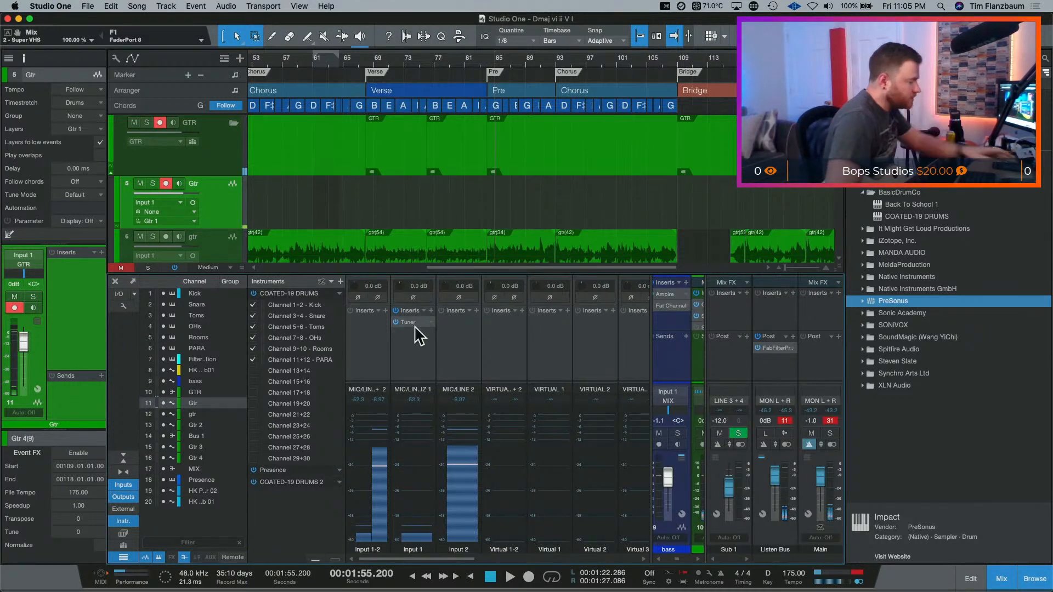
pyautogui.click(131, 484)
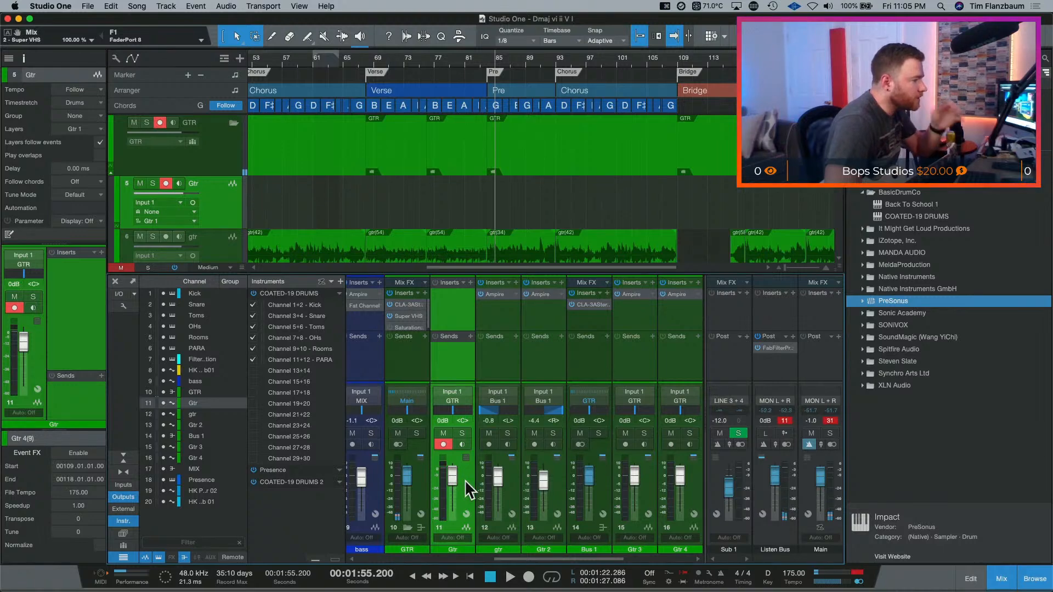
# - Solo Bus 1 in the GTR folder and play back the guitars routed through it
pyautogui.press('t')
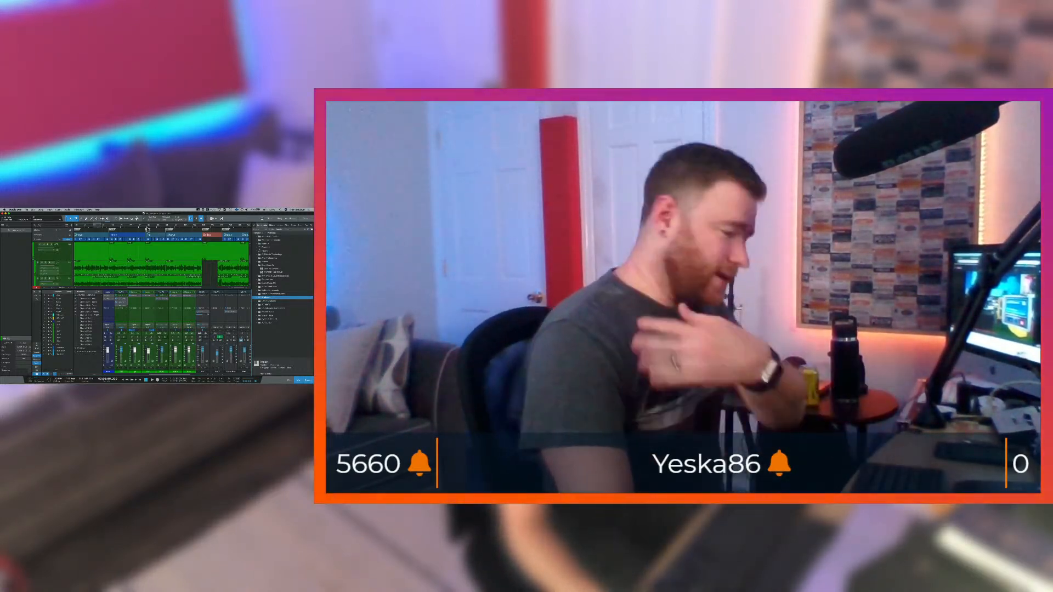
pyautogui.click(127, 328)
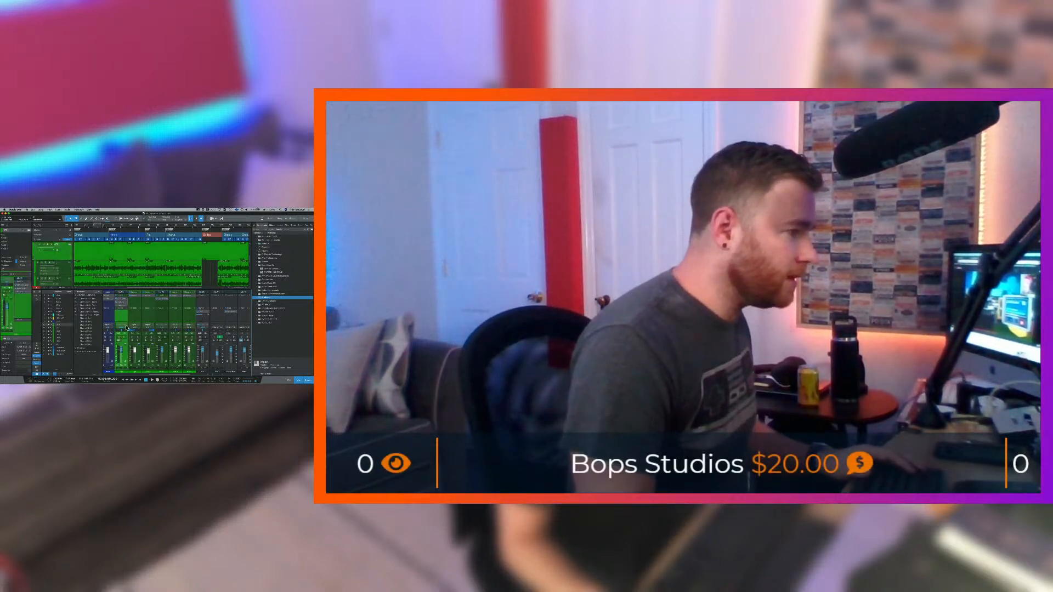
pyautogui.click(165, 348)
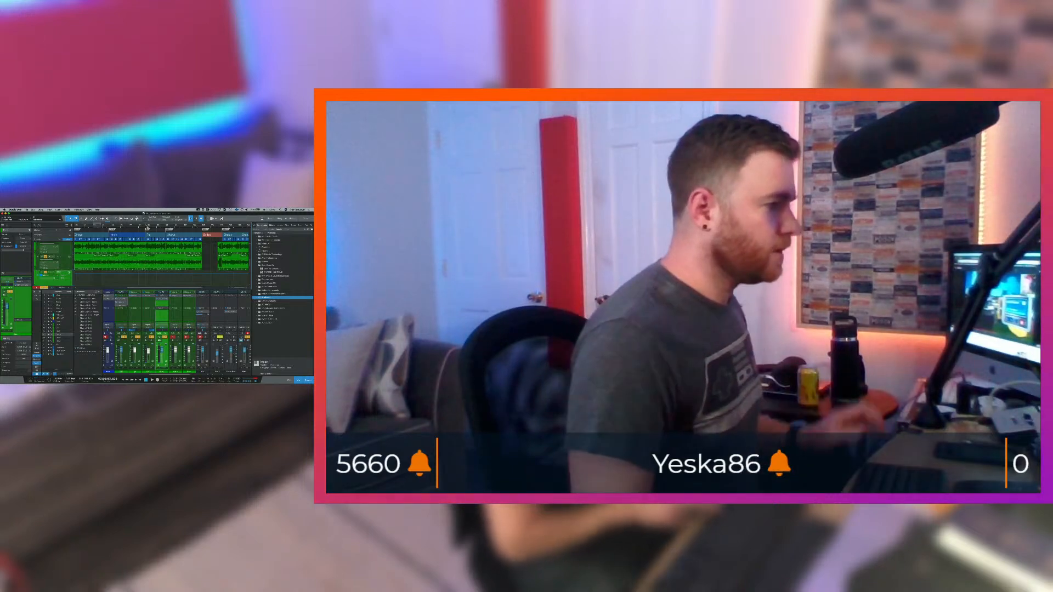
pyautogui.press('space')
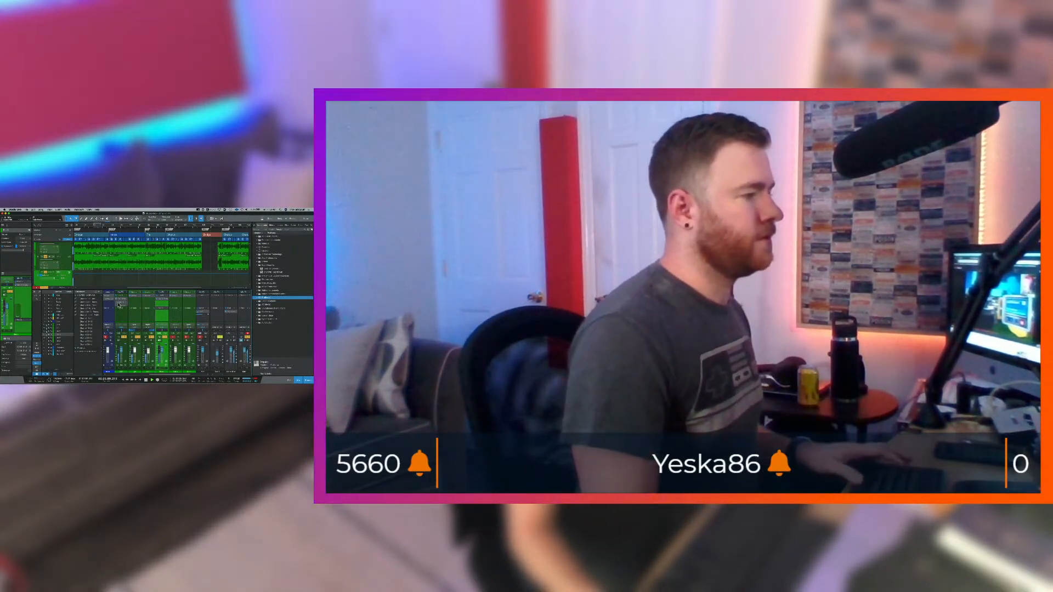
# - Open the GTR bus's Super VHS, activate it with the pasted licence key, and reset Main's clip indicator
pyautogui.click(120, 304)
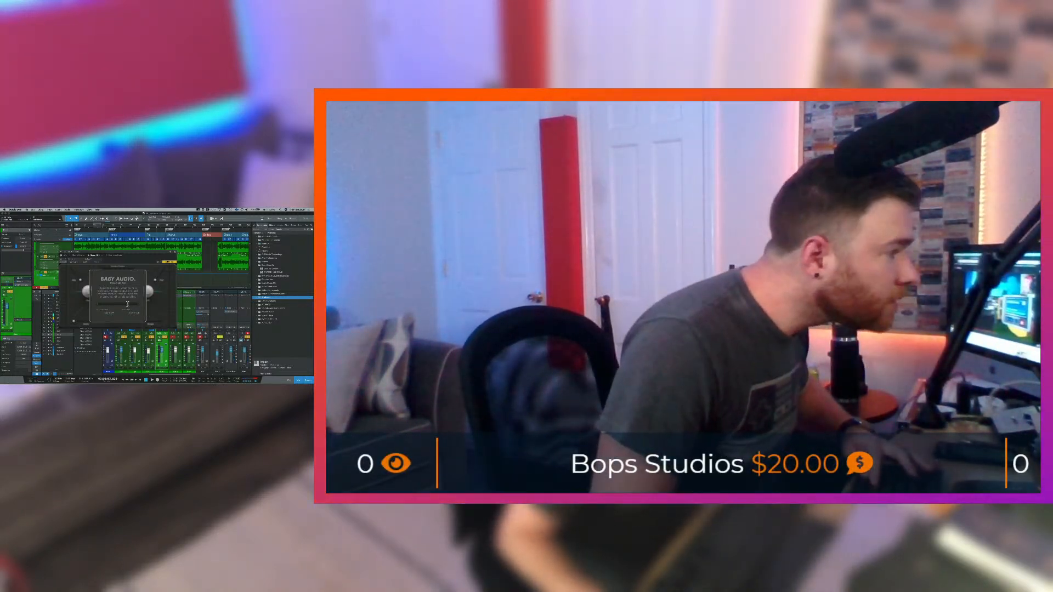
pyautogui.press('super+v')
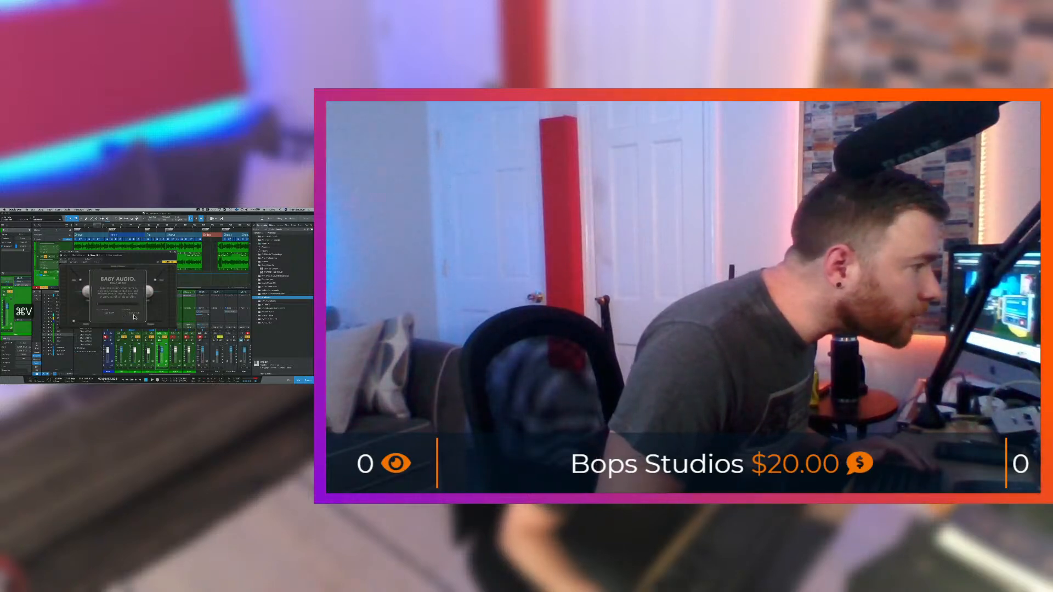
pyautogui.click(134, 317)
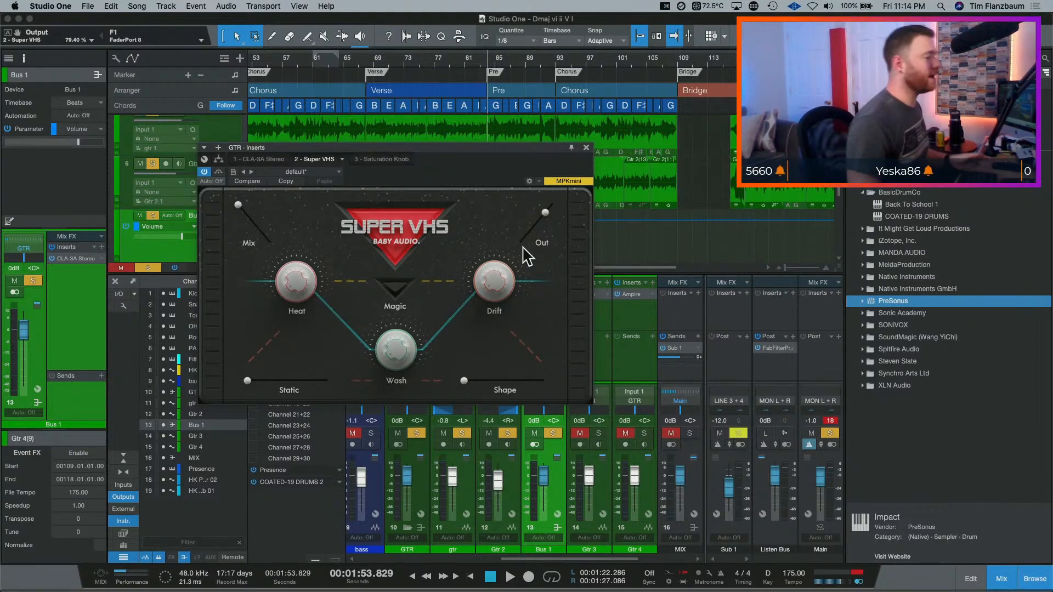
pyautogui.click(830, 421)
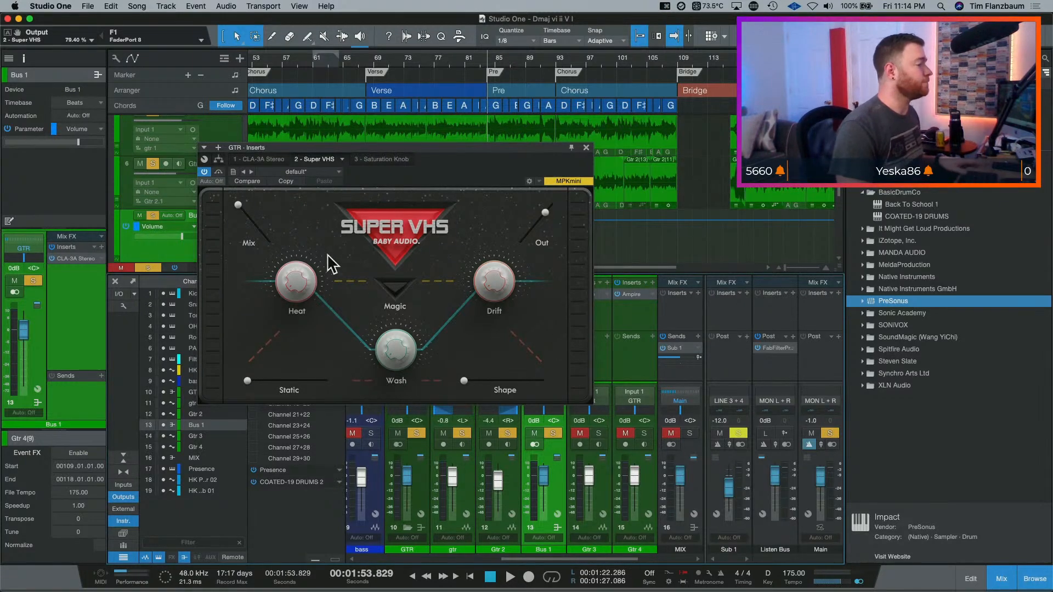
# - During playback, set Super VHS's Out level to 77.90 %, comparing the processed guitars with the bypassed and deactivated plug-in
pyautogui.press('space')
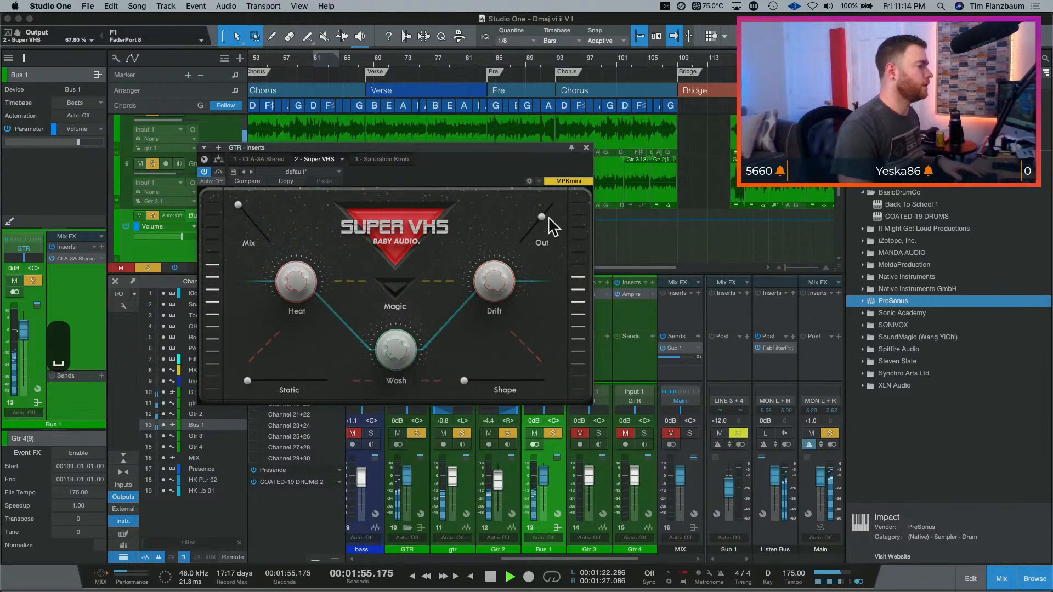
pyautogui.moveTo(549, 218); pyautogui.dragTo(547, 215)
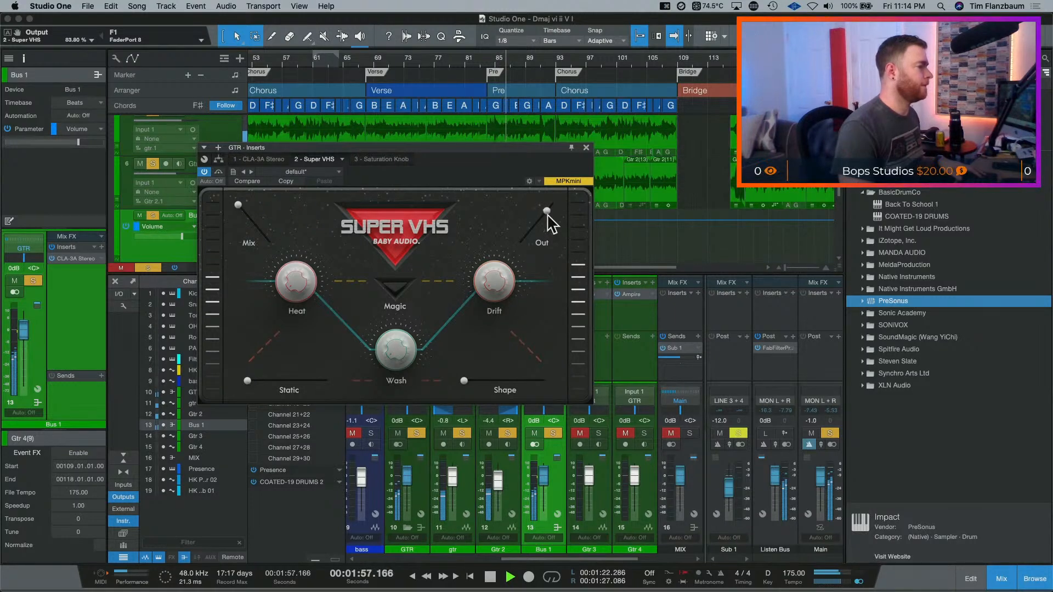
pyautogui.click(218, 171)
pyautogui.click(219, 172)
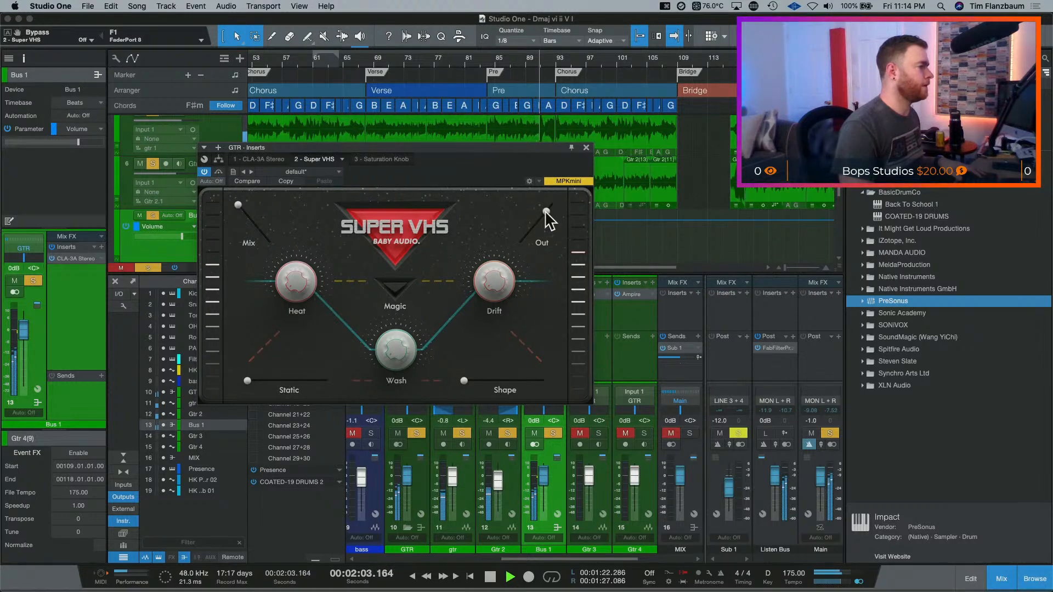
pyautogui.moveTo(547, 211); pyautogui.dragTo(545, 214)
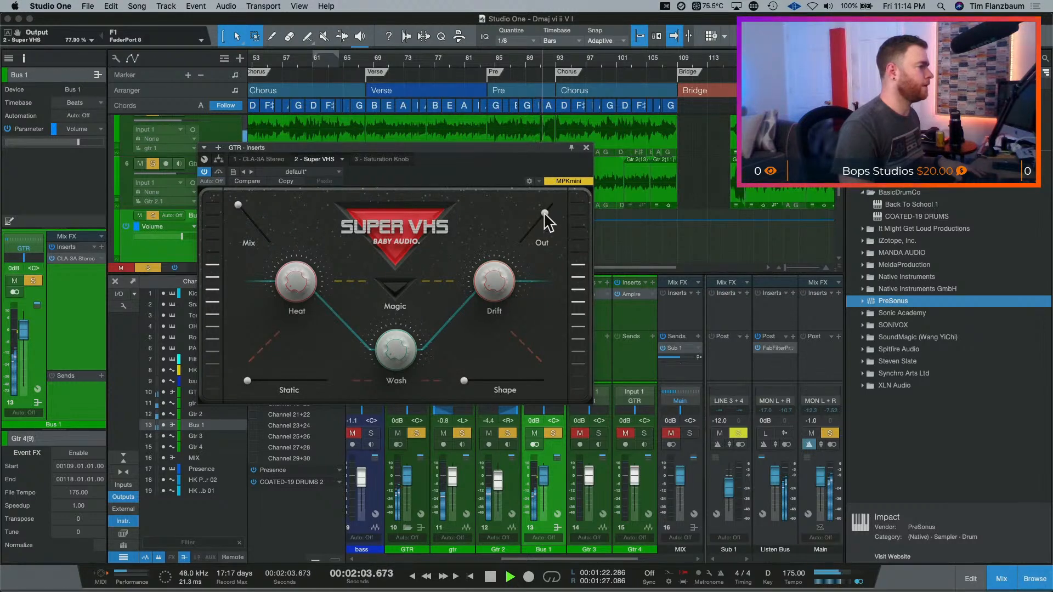
pyautogui.click(205, 172)
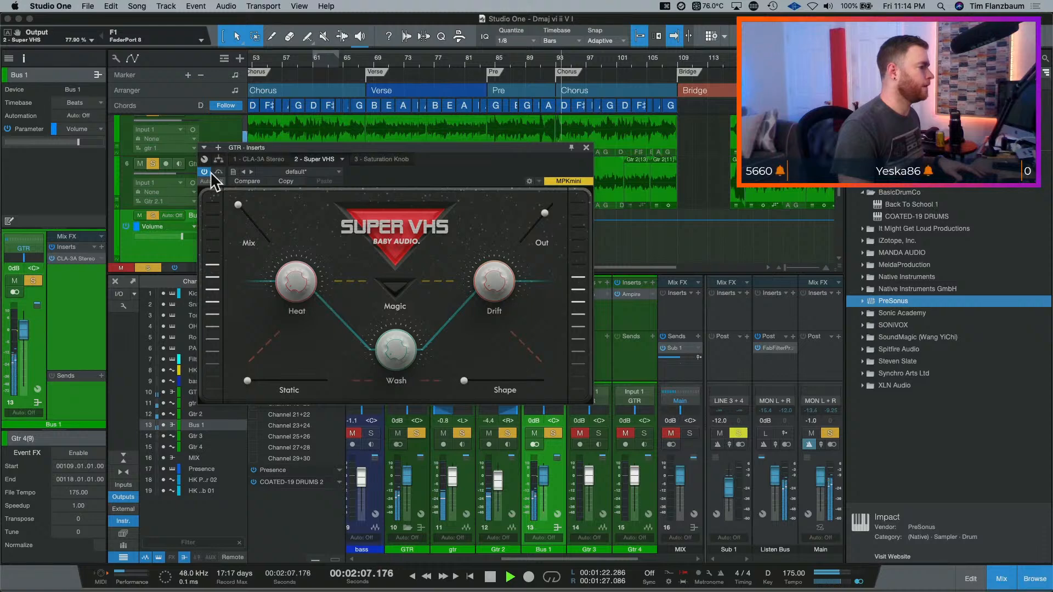
pyautogui.press('space')
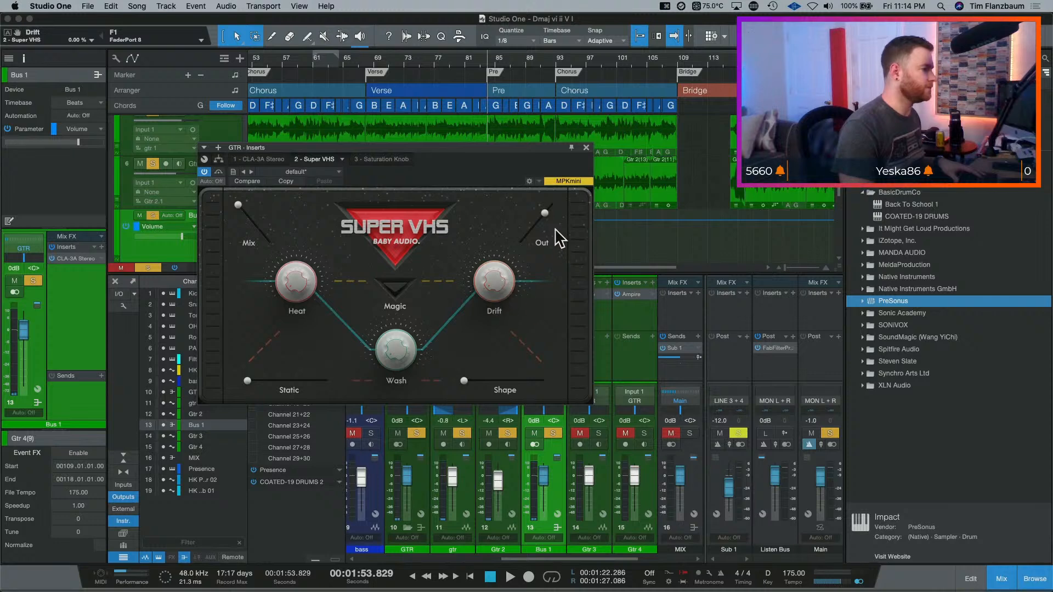
# - Audition the guitars through Super VHS and check the Saturation Knob settings in the GTR inserts
pyautogui.press('space')
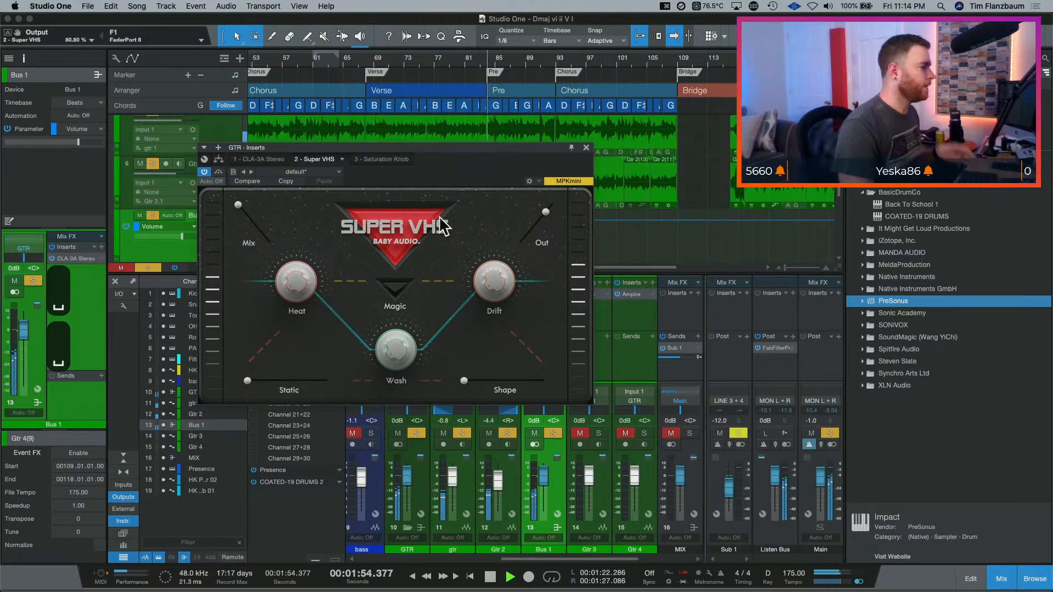
pyautogui.press('space')
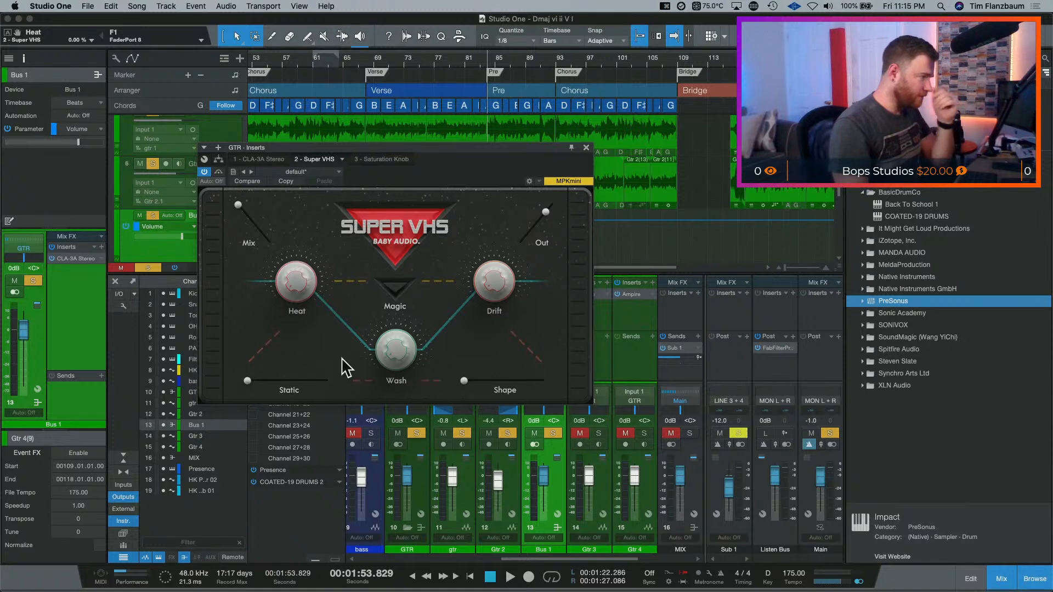
pyautogui.click(385, 160)
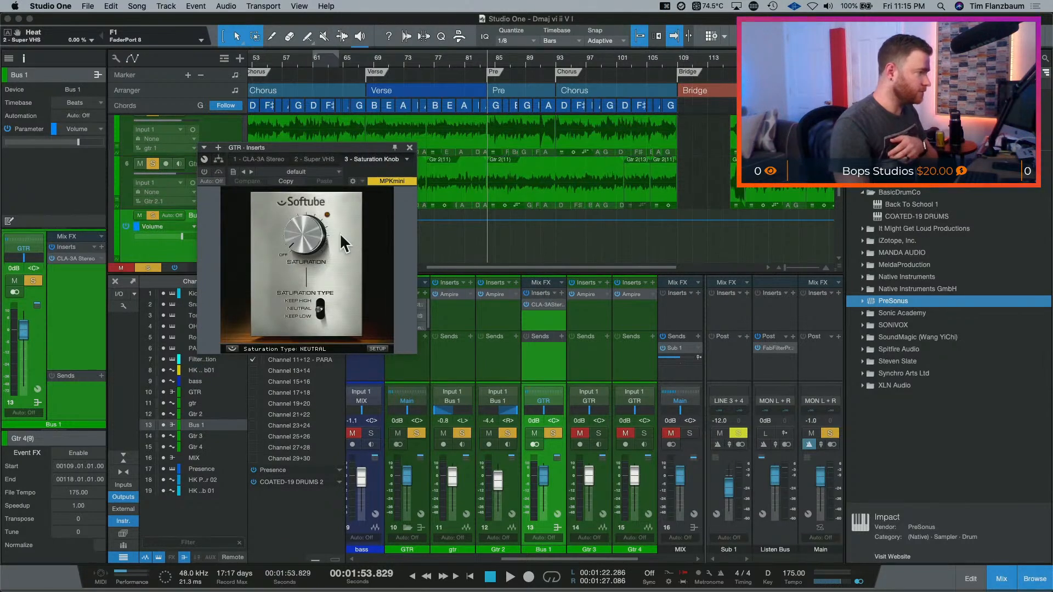
pyautogui.click(322, 158)
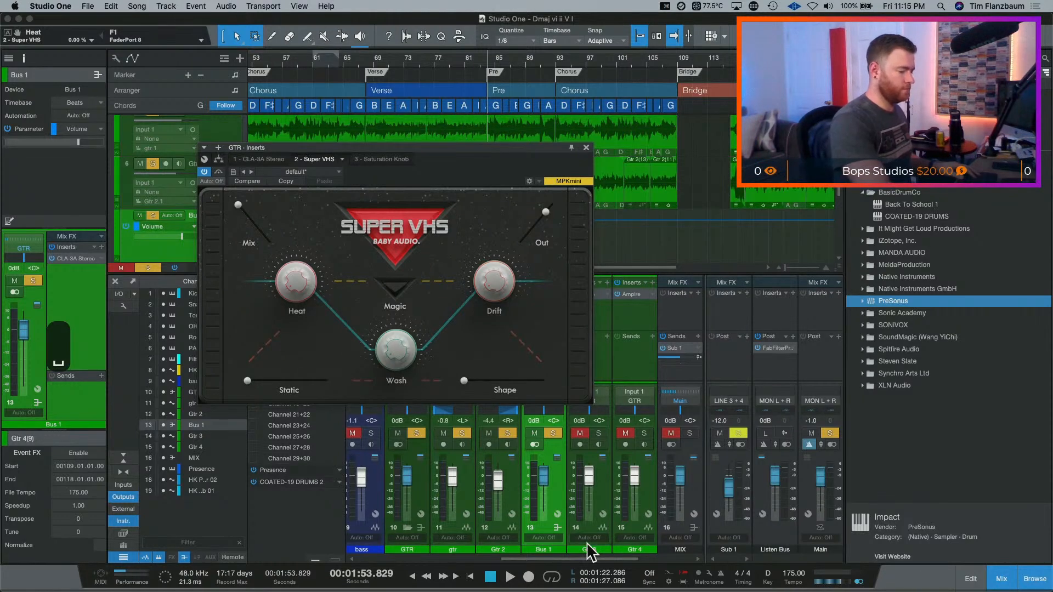
pyautogui.press('space')
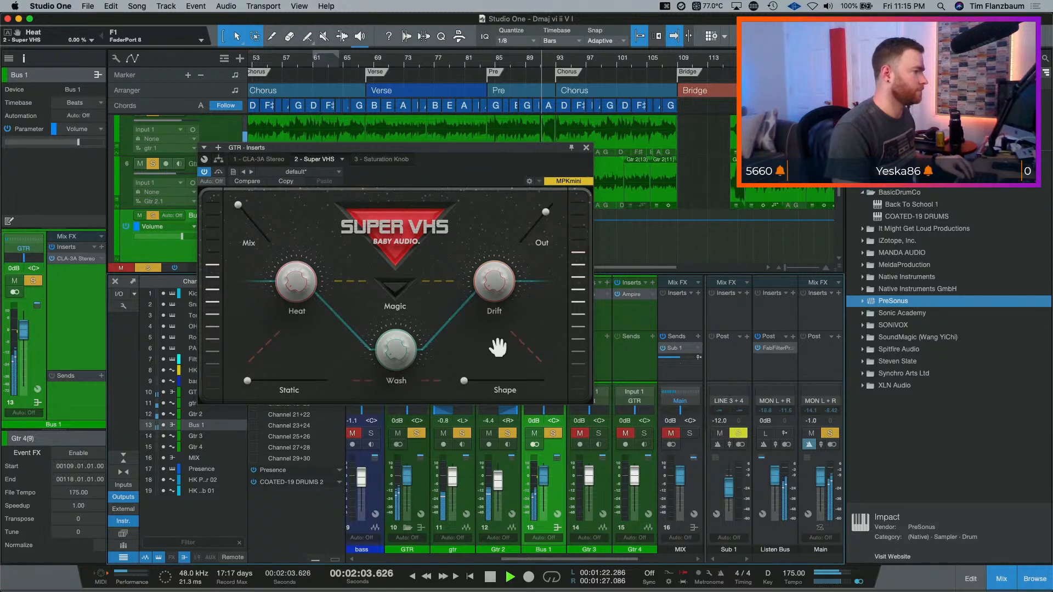
pyautogui.press('space')
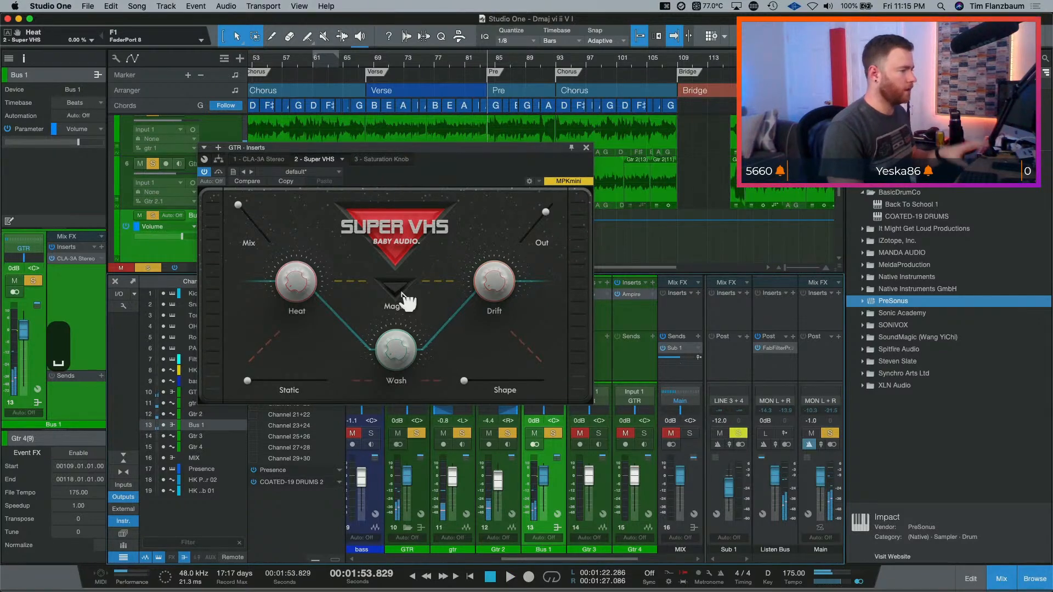
# - Raise Super VHS's Heat to about 21 %, auditioning it during playback, and fine-tune the knob slightly
pyautogui.moveTo(302, 285); pyautogui.dragTo(298, 254)
pyautogui.press('space')
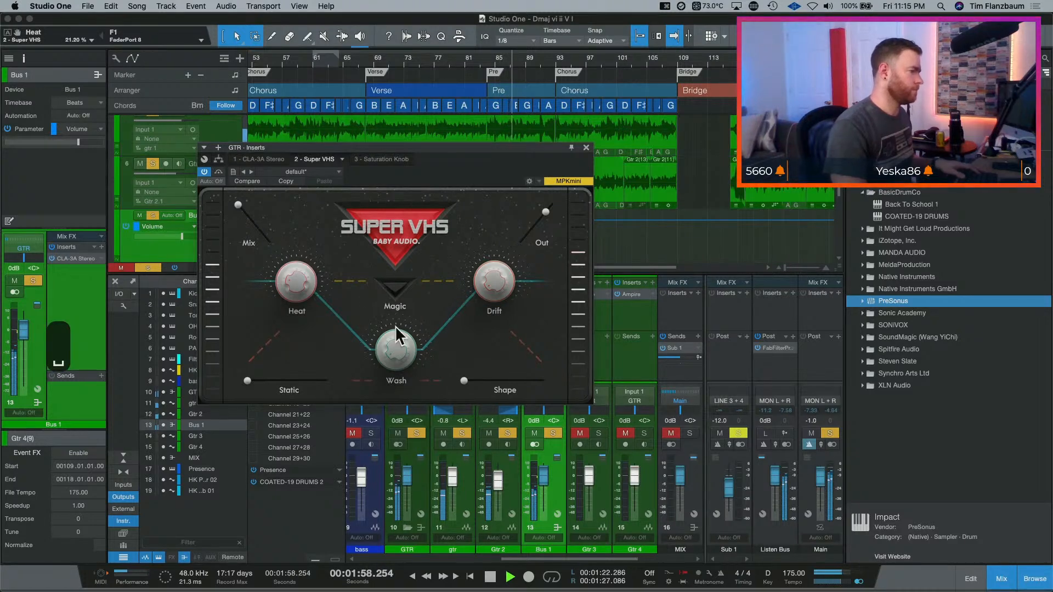
pyautogui.click(490, 576)
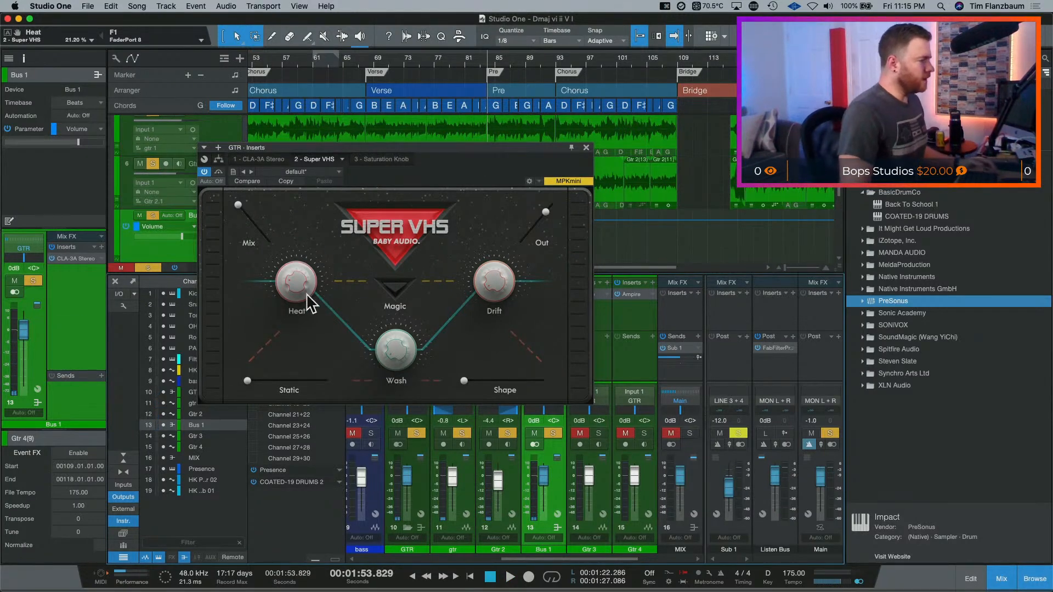
pyautogui.moveTo(303, 286); pyautogui.dragTo(304, 292)
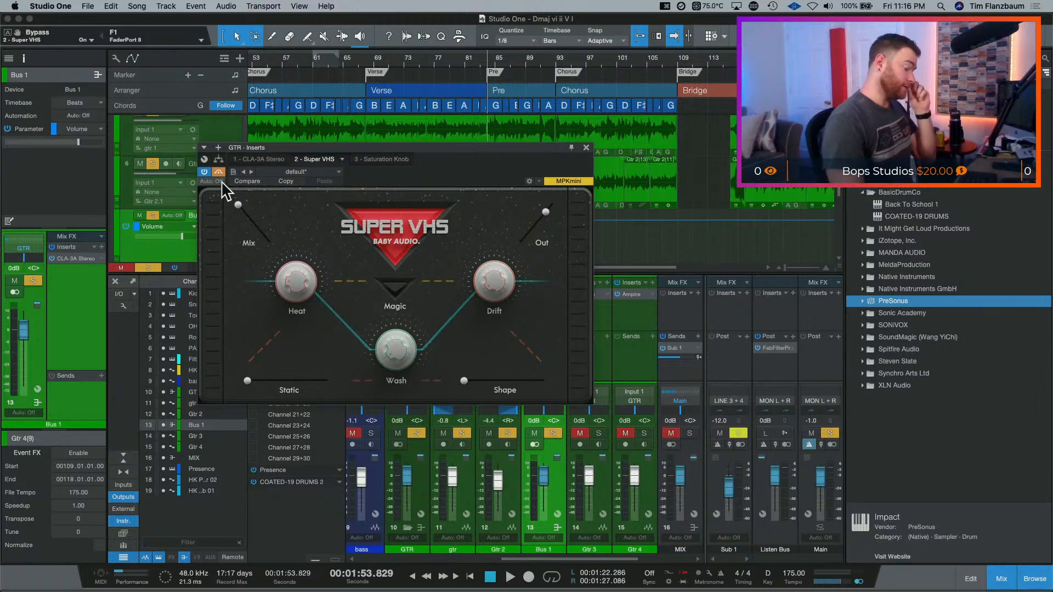
# - Play the second Pre section and compare the guitars with Super VHS bypassed and active
pyautogui.press('space')
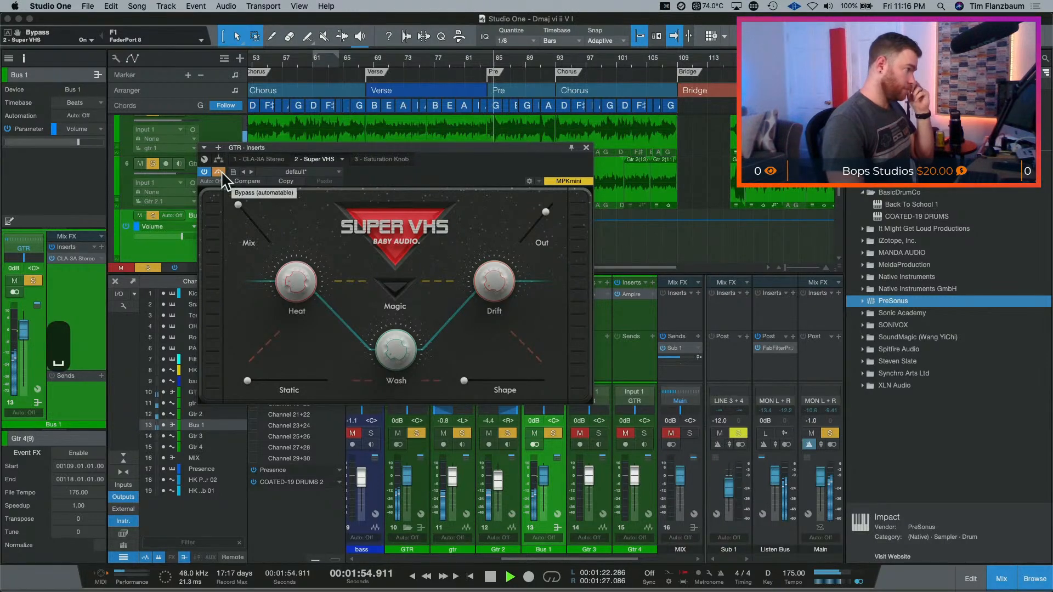
pyautogui.click(220, 172)
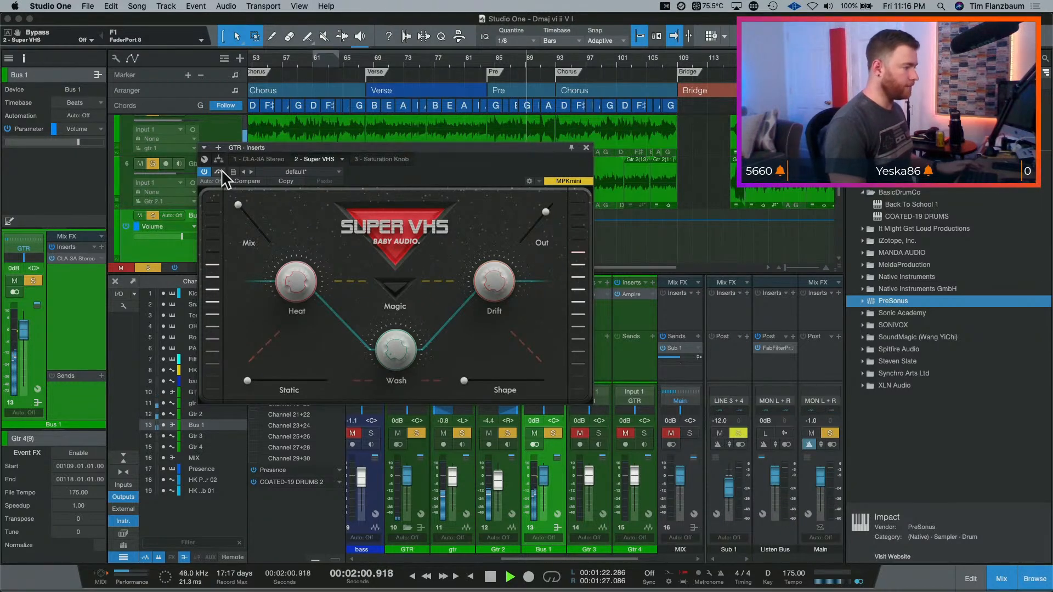
pyautogui.press('space')
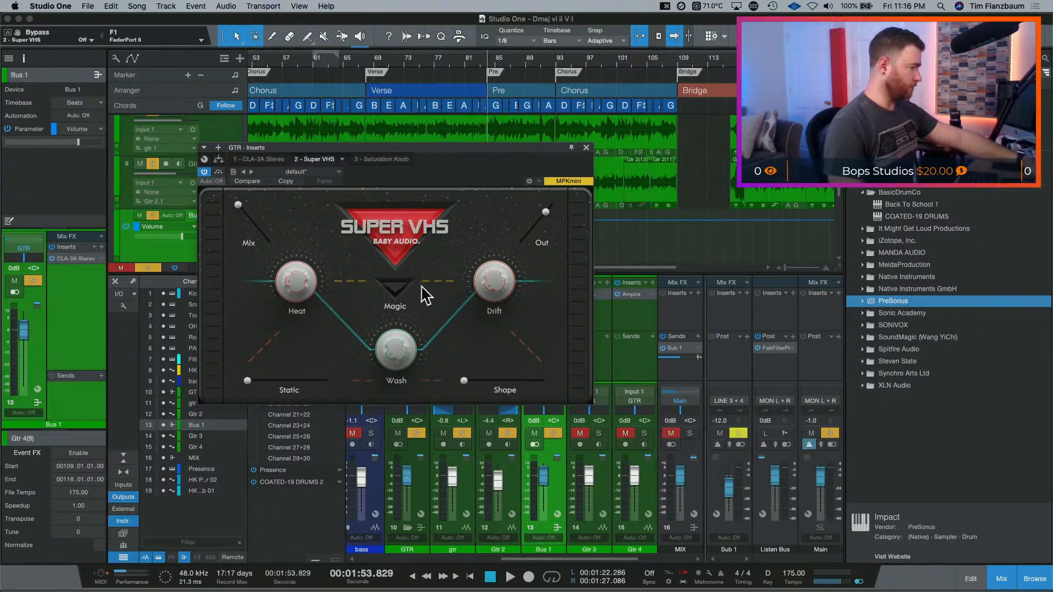
# - Play from the first Pre section and compare the guitars there with Super VHS bypassed and active
pyautogui.press(',')
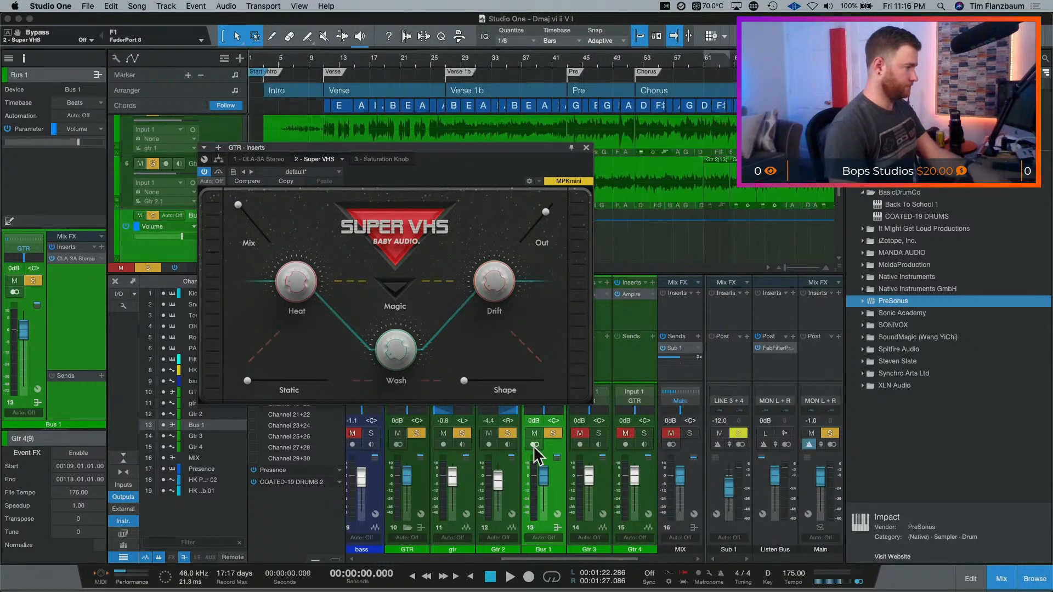
pyautogui.click(637, 57)
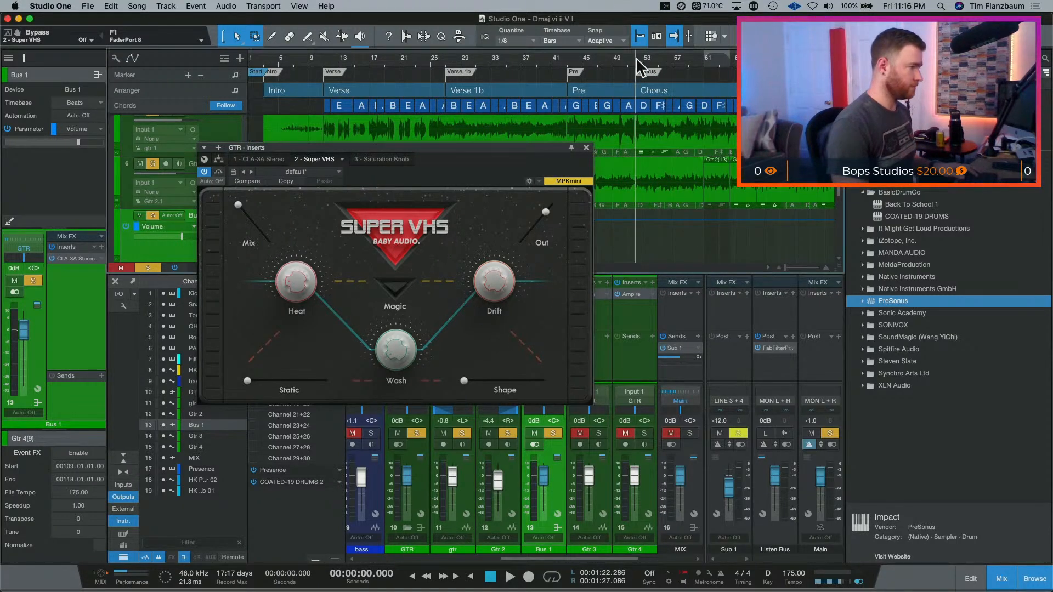
pyautogui.press('space')
pyautogui.click(570, 58)
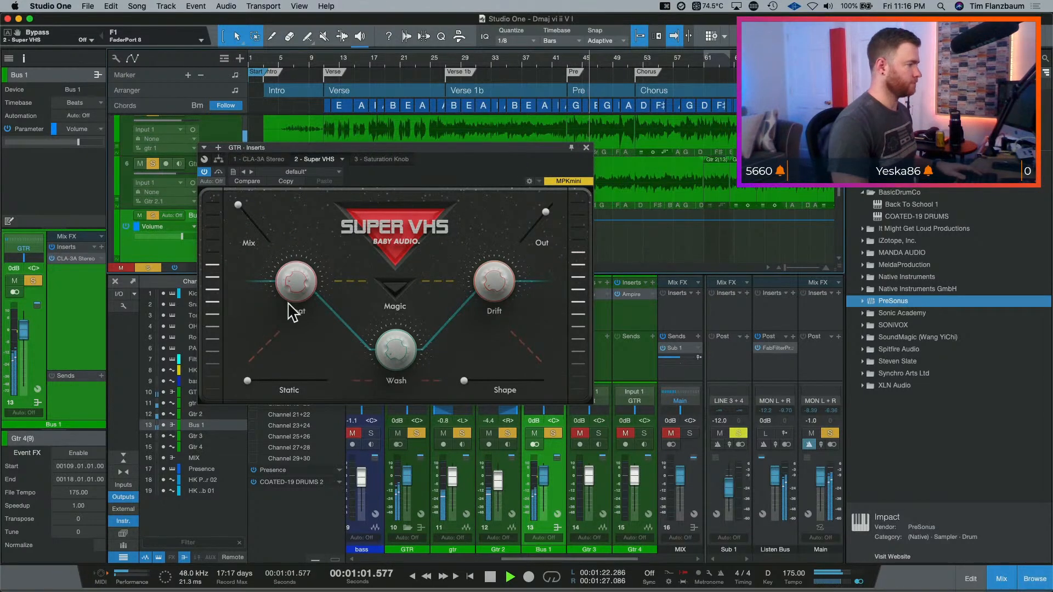
pyautogui.click(219, 172)
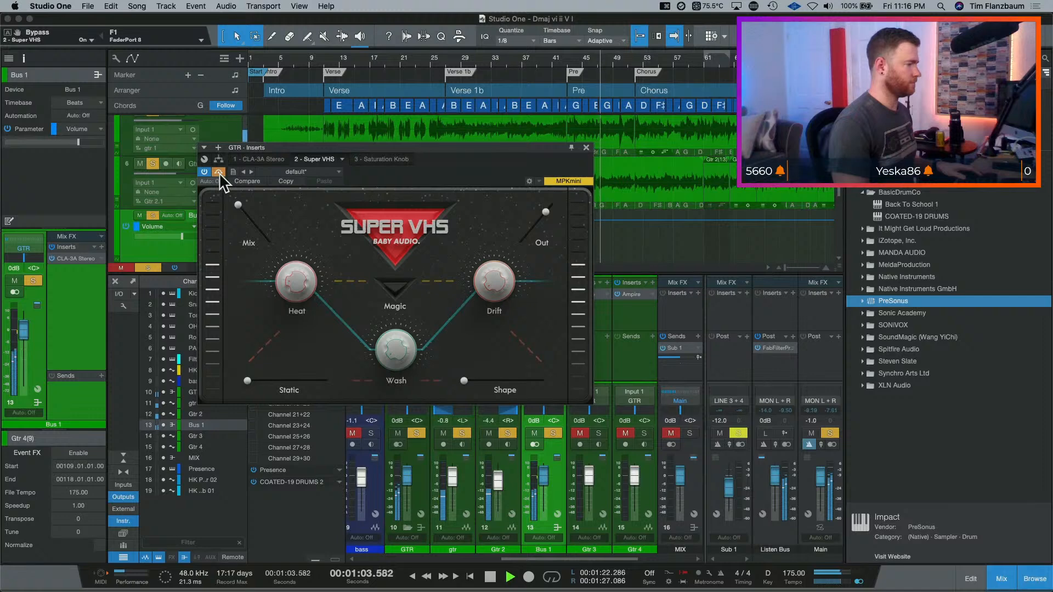
pyautogui.click(218, 172)
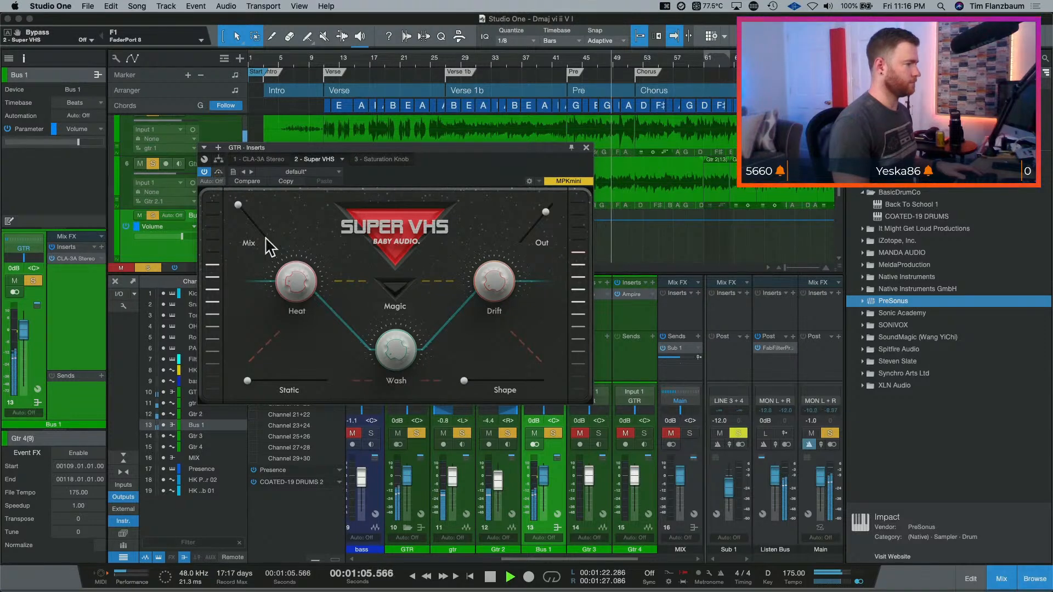
# - Lower Super VHS's Out level to 77.90 %, compare it with the bypassed sound and stop playback
pyautogui.moveTo(555, 229); pyautogui.dragTo(550, 227)
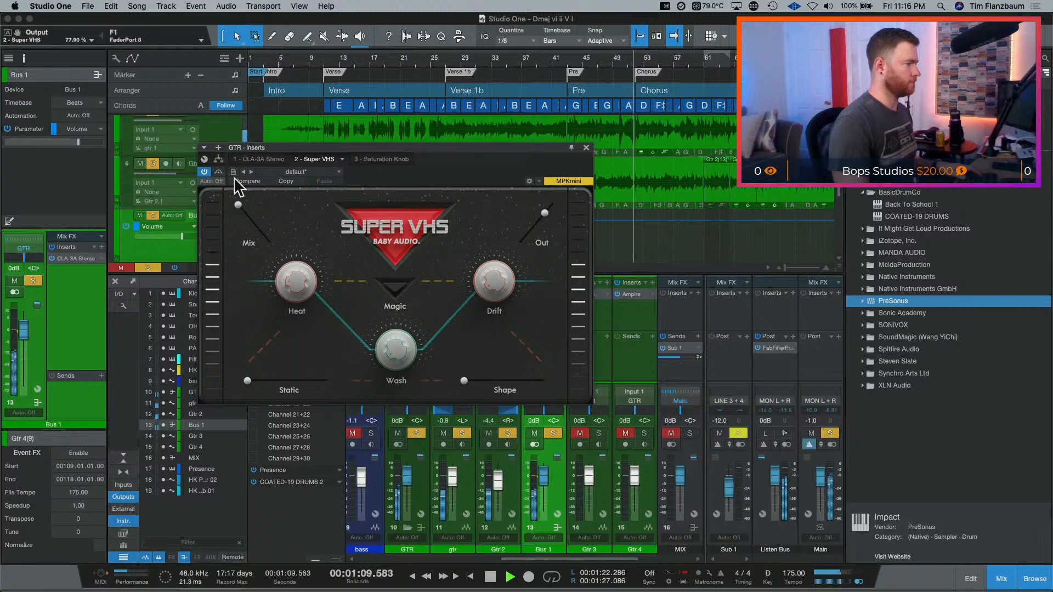
pyautogui.click(219, 172)
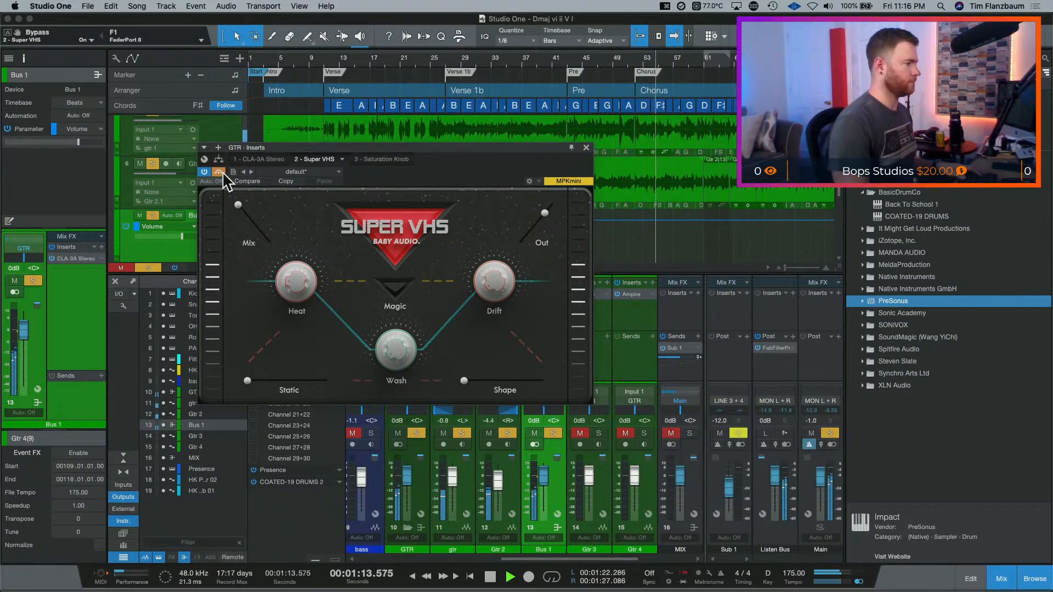
pyautogui.click(219, 172)
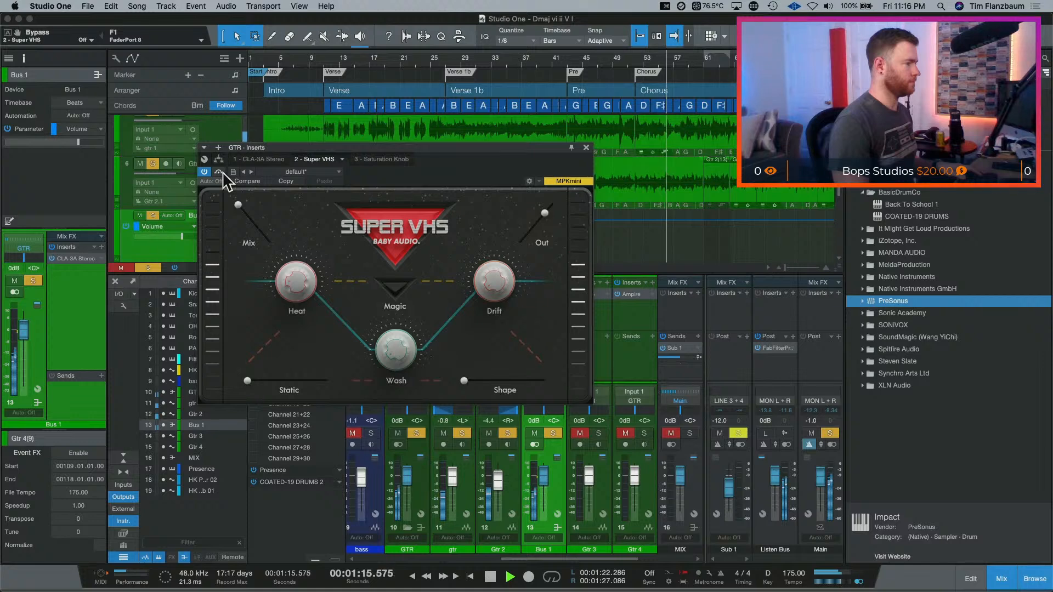
pyautogui.press('space')
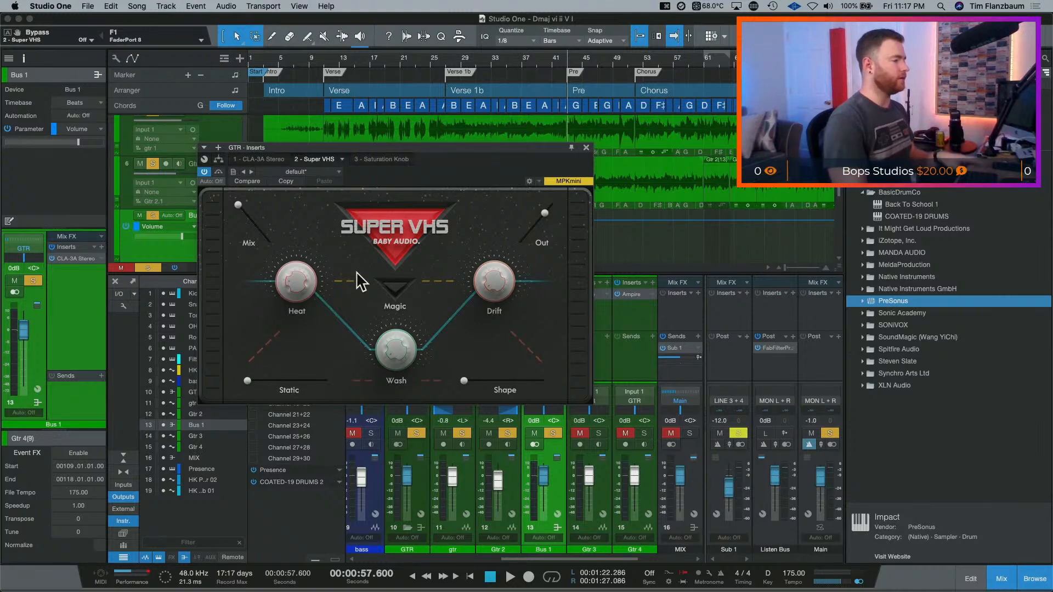
# - Raise Super VHS's Heat to about 37 % during playback, compare the guitars with it bypassed and active, and stop playback
pyautogui.press('space')
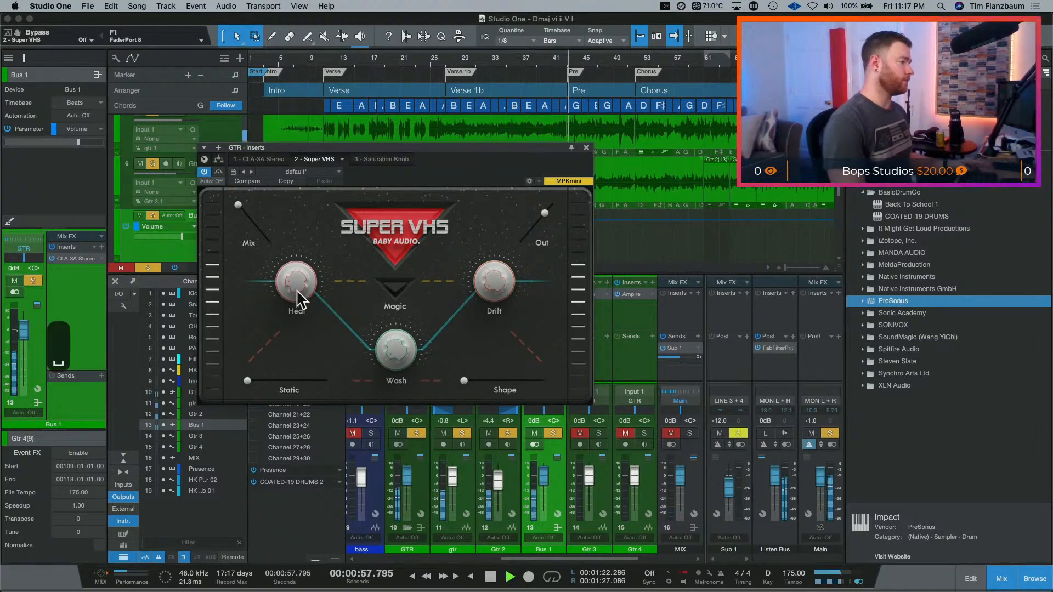
pyautogui.moveTo(295, 282); pyautogui.dragTo(294, 266)
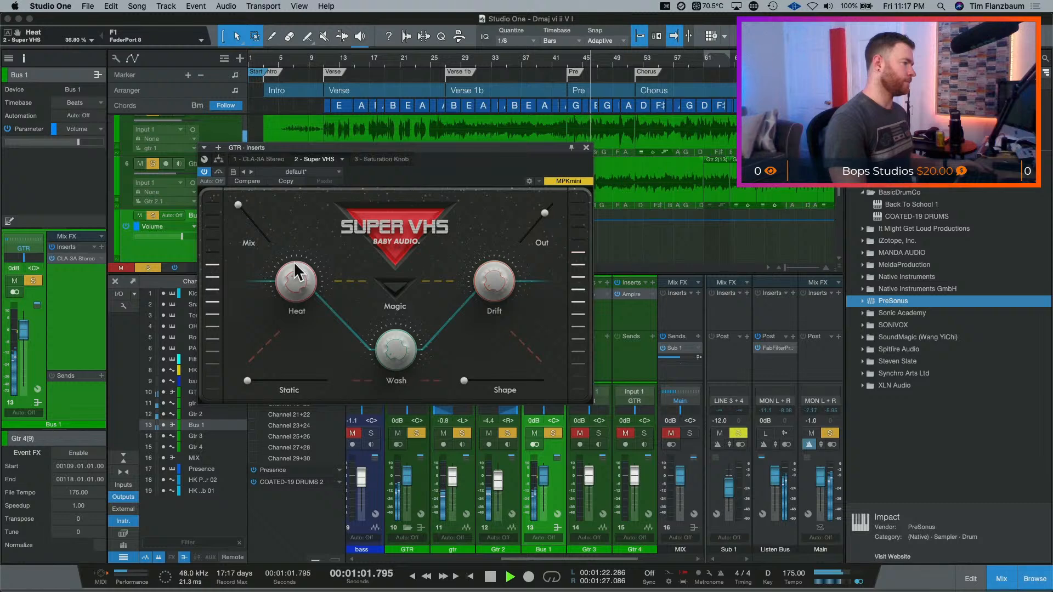
pyautogui.click(218, 172)
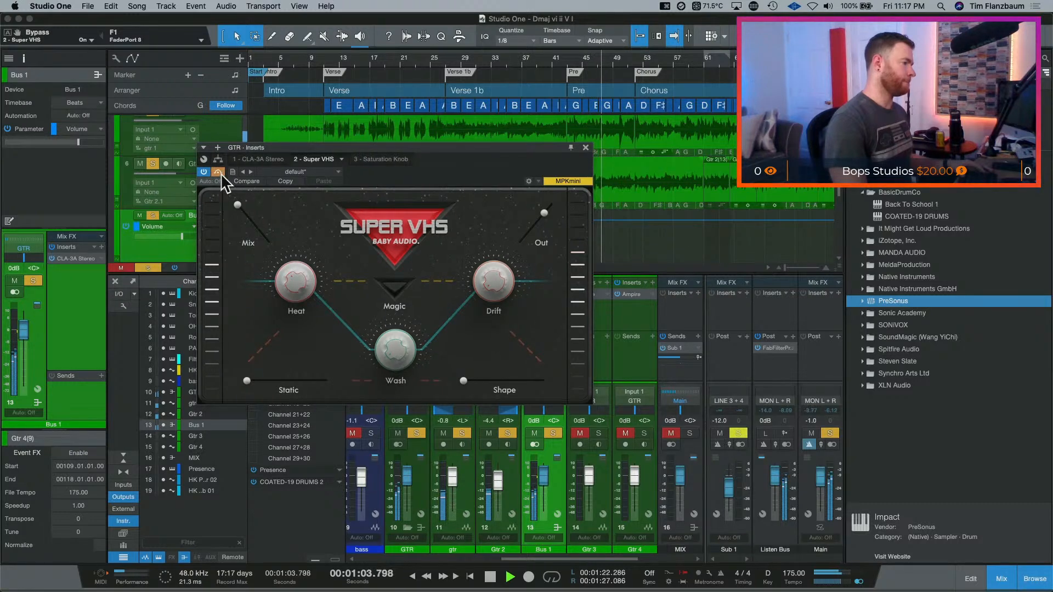
pyautogui.click(219, 172)
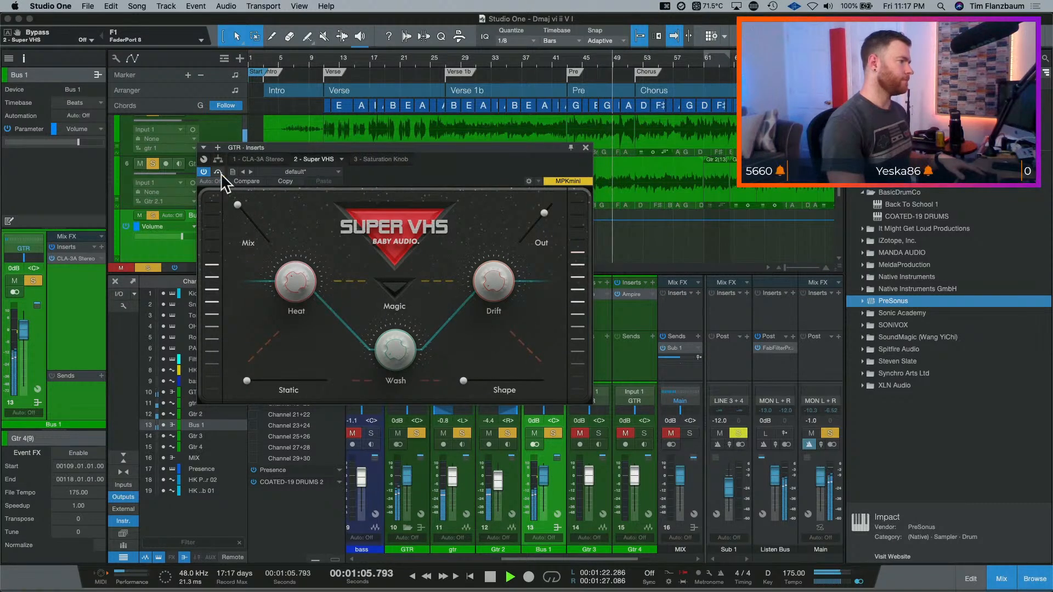
pyautogui.press('space')
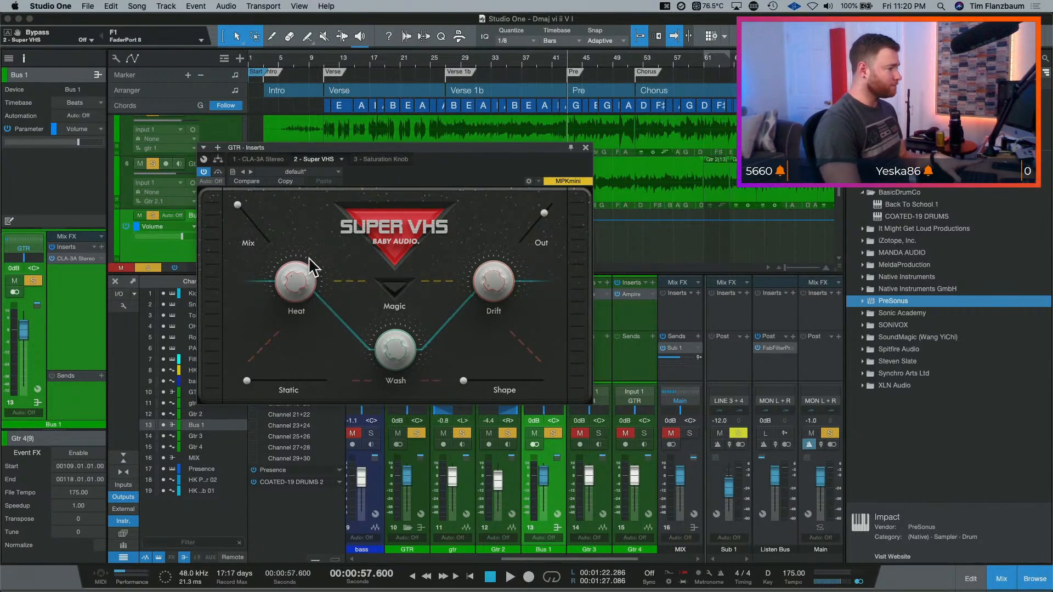
# - Play from the first Pre section and lower Super VHS's Out level further, comparing it with the bypassed sound
pyautogui.press('space')
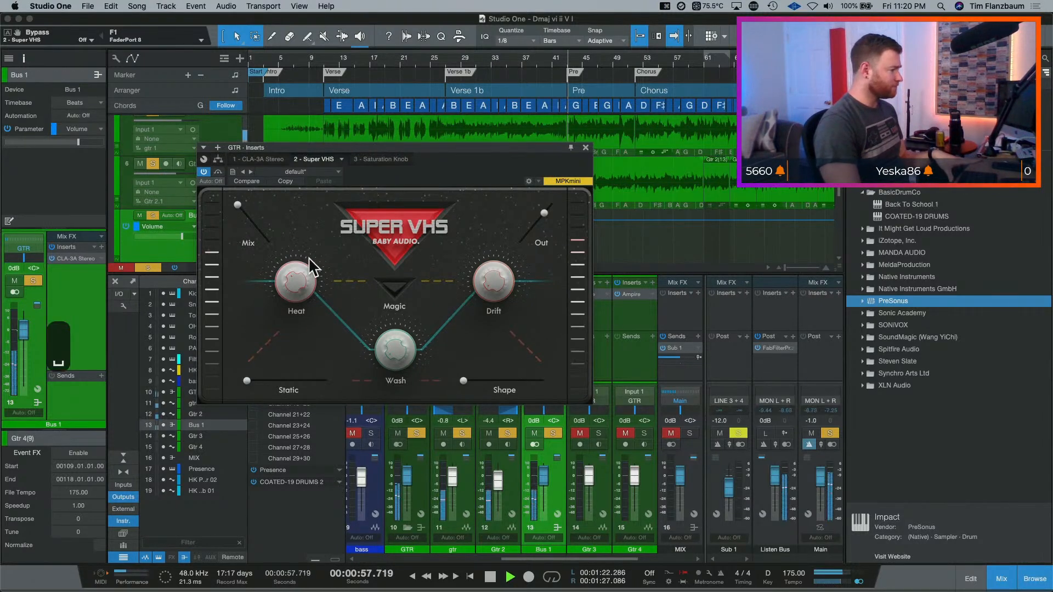
pyautogui.click(218, 172)
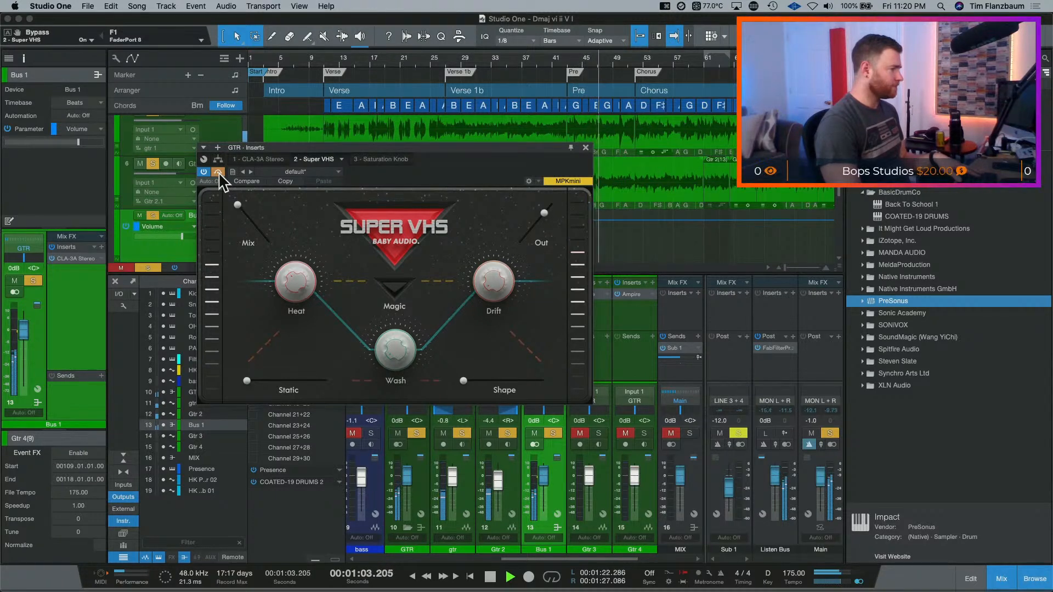
pyautogui.click(218, 172)
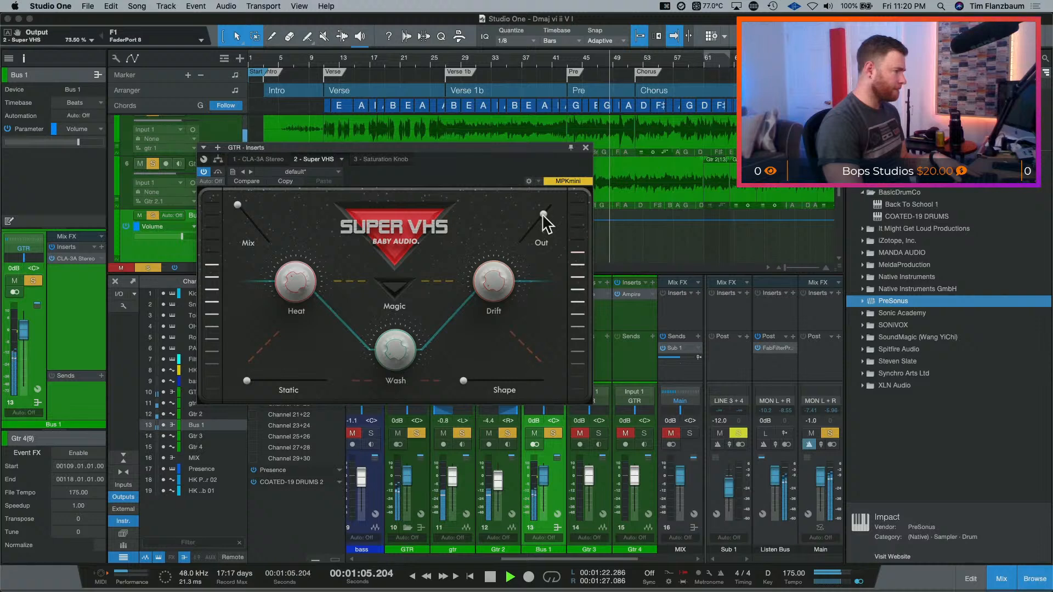
pyautogui.click(218, 172)
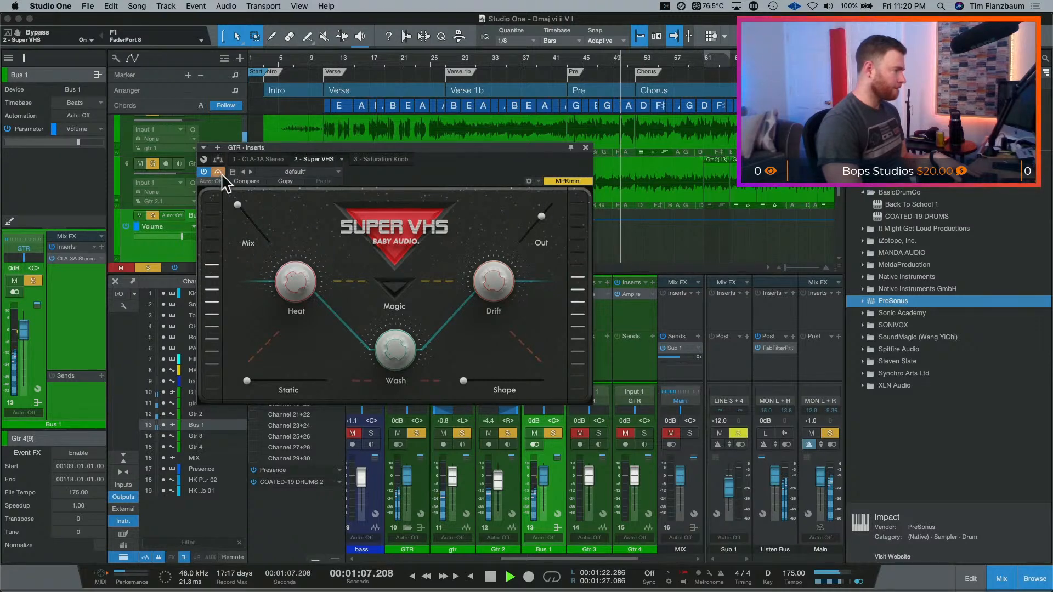
pyautogui.click(219, 172)
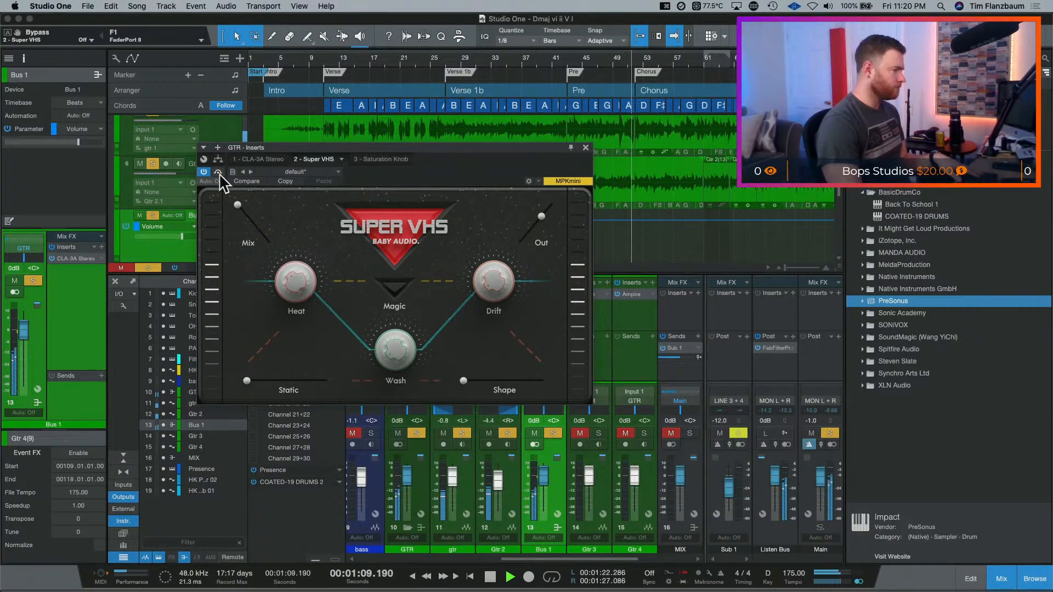
# - Fine-tune Super VHS's Out level to about 71 %, recheck it against the bypassed sound and stop playback
pyautogui.click(219, 172)
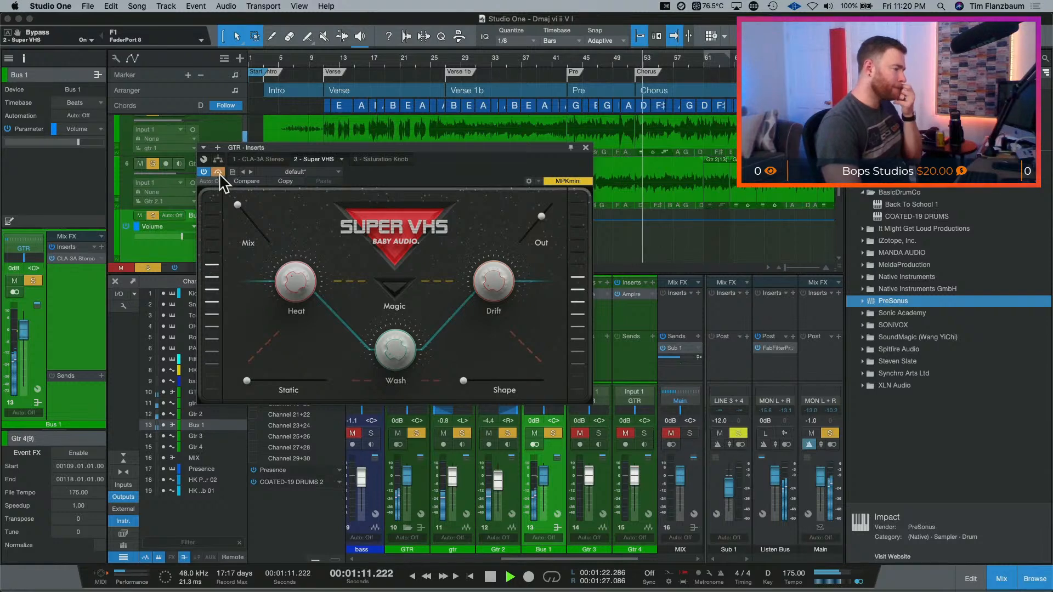
pyautogui.click(219, 172)
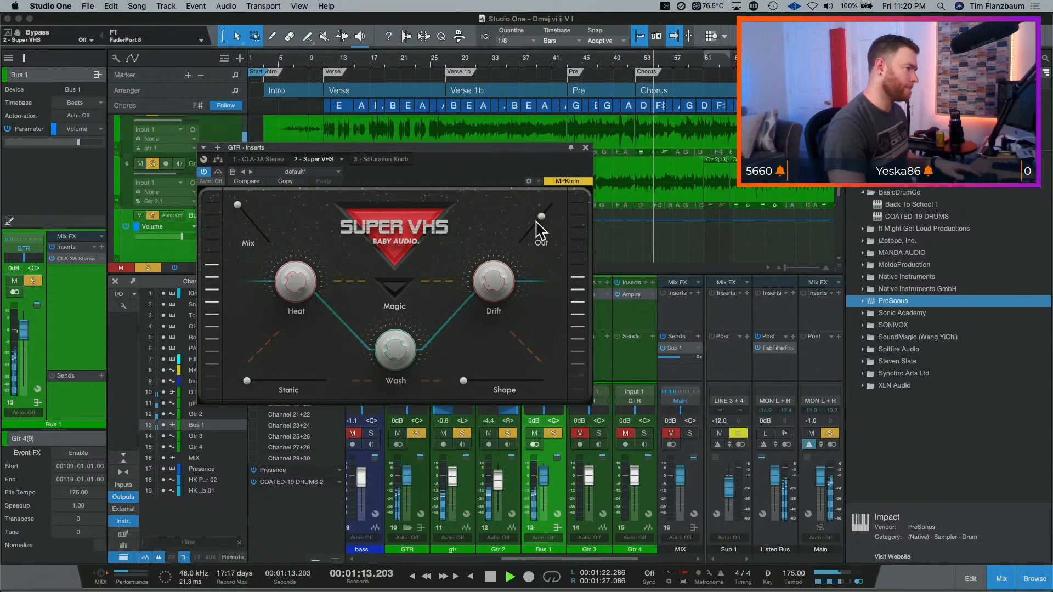
pyautogui.moveTo(541, 218); pyautogui.dragTo(542, 216)
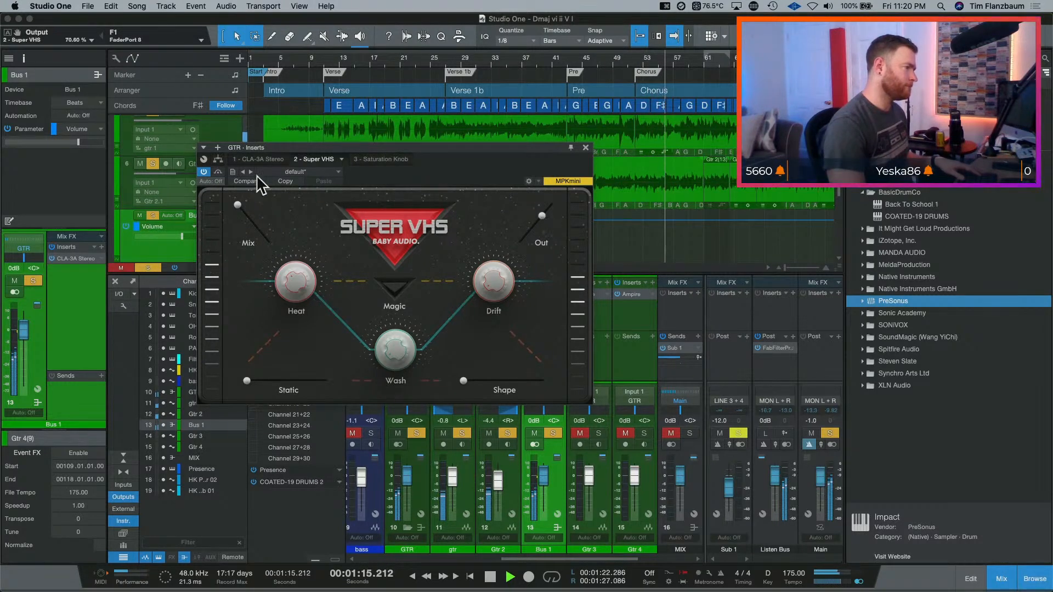
pyautogui.click(219, 172)
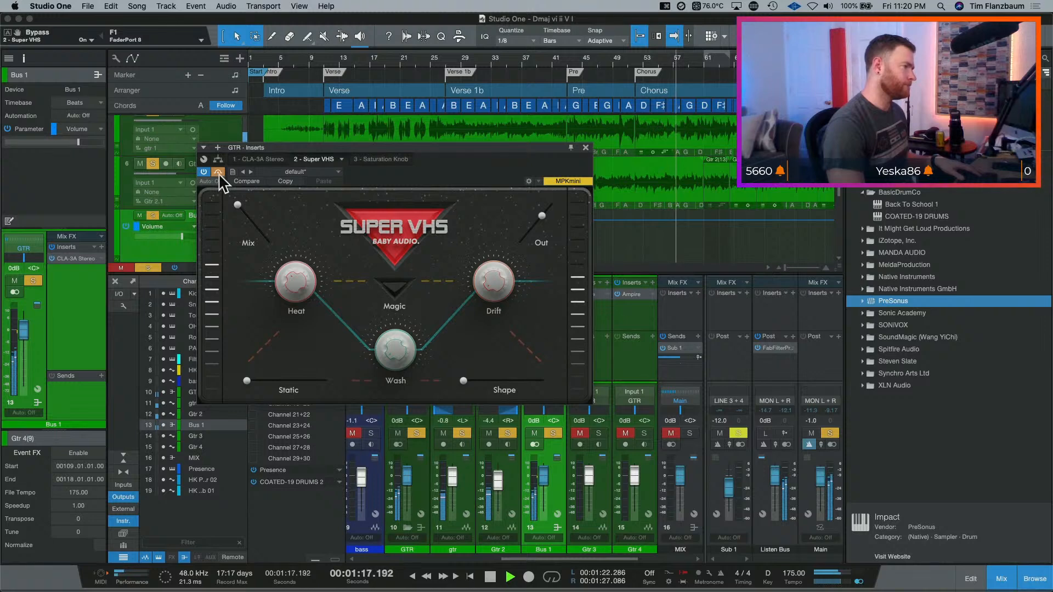
pyautogui.click(219, 172)
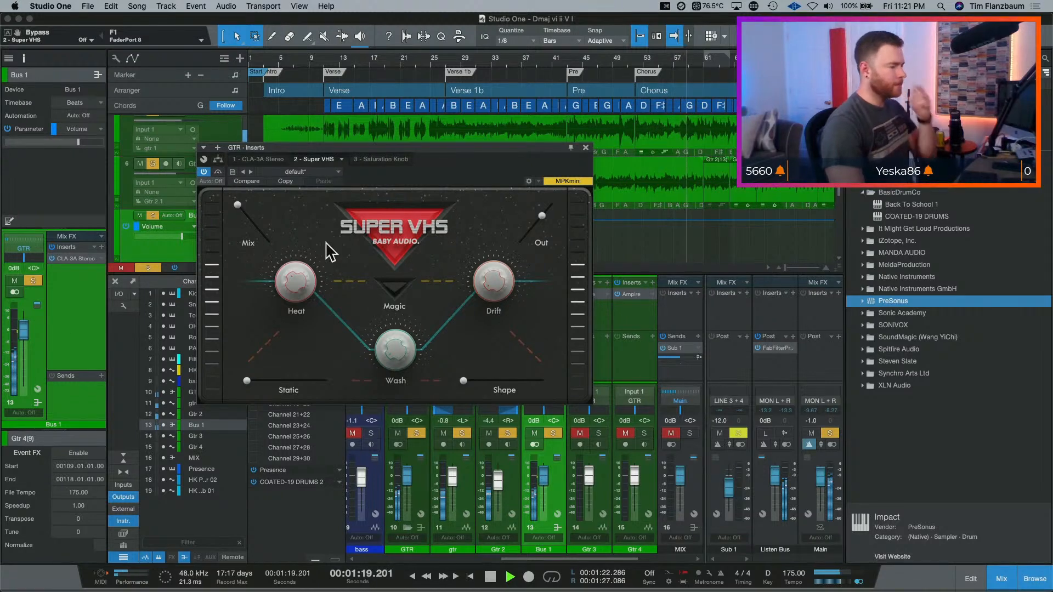
pyautogui.press('space')
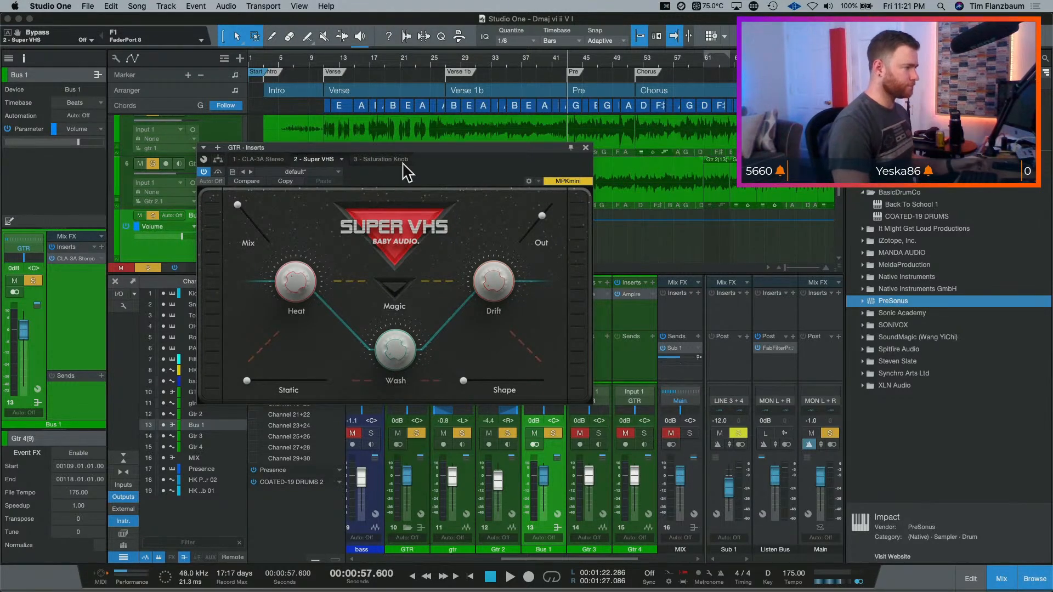
# - View the Saturation Knob insert and return to Super VHS, continuing in trial mode
pyautogui.click(383, 160)
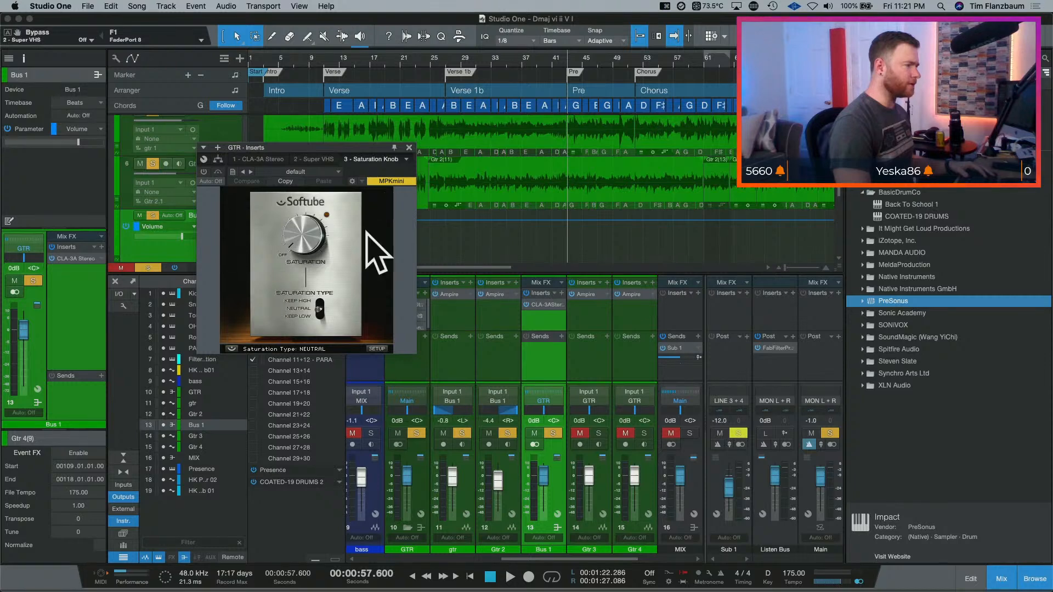
pyautogui.click(324, 159)
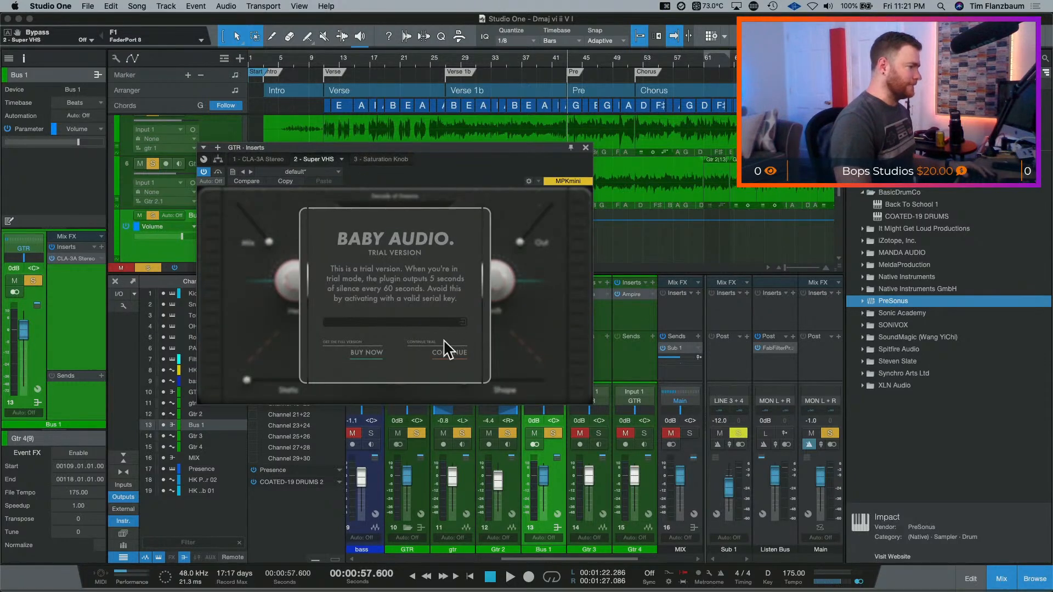
pyautogui.click(448, 352)
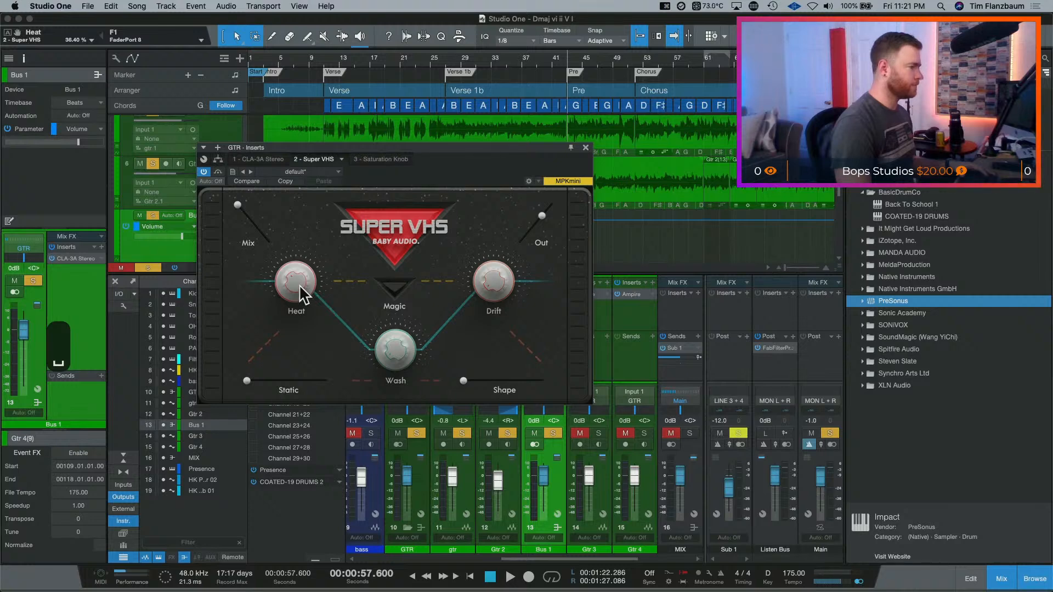
# - Raise Super VHS's Heat to 56.00 % while playing the guitars from the Pre section, and stop playback
pyautogui.click(510, 576)
pyautogui.moveTo(302, 286); pyautogui.dragTo(304, 274)
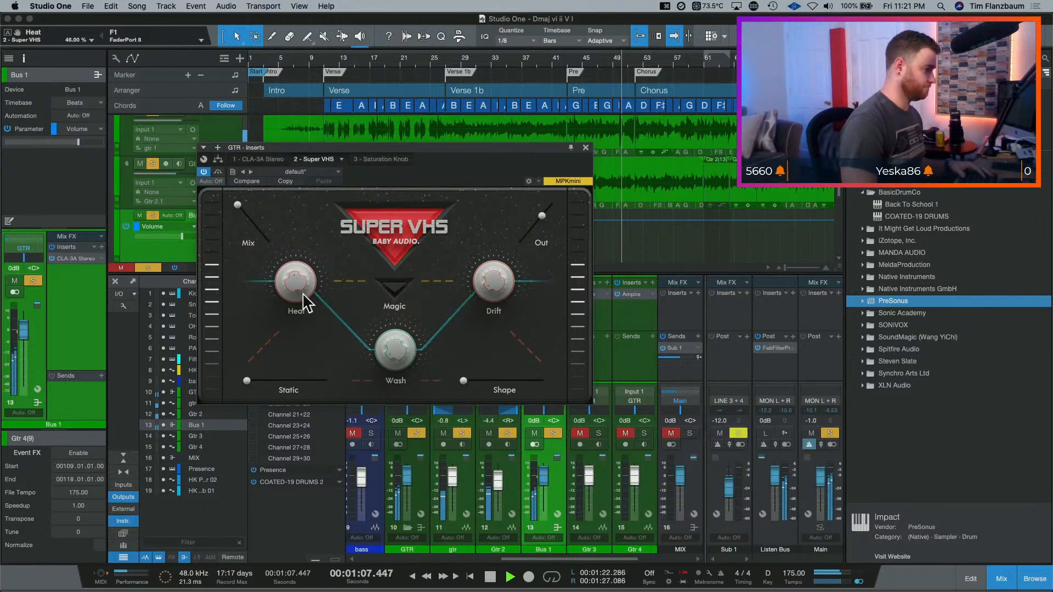
pyautogui.moveTo(304, 294); pyautogui.dragTo(301, 279)
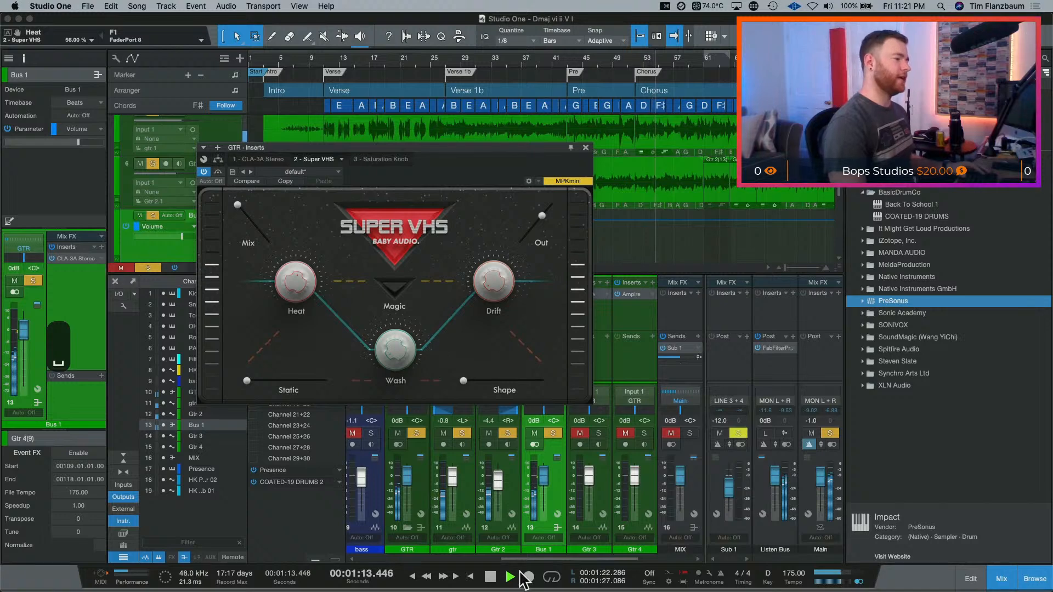
pyautogui.click(490, 577)
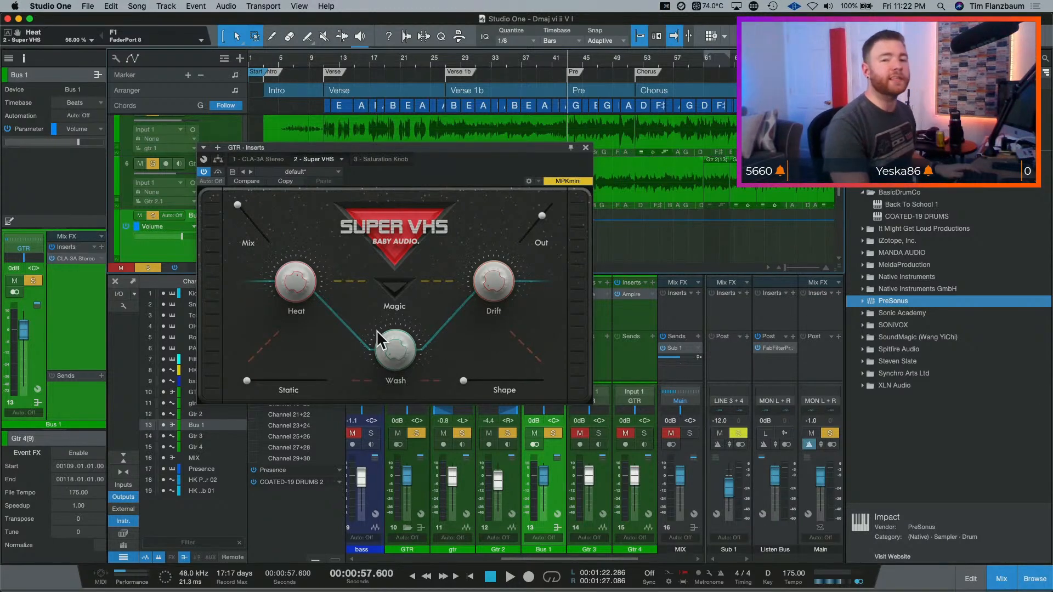
# - Audition the opening of the Pre section twice in short bursts with the current Super VHS settings
pyautogui.press('space')
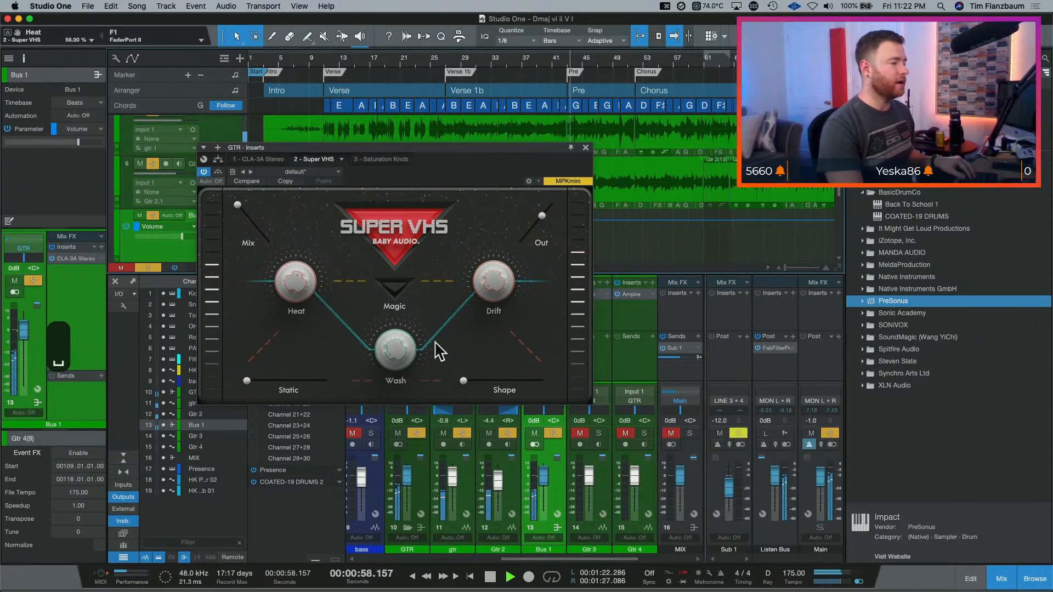
pyautogui.press('space')
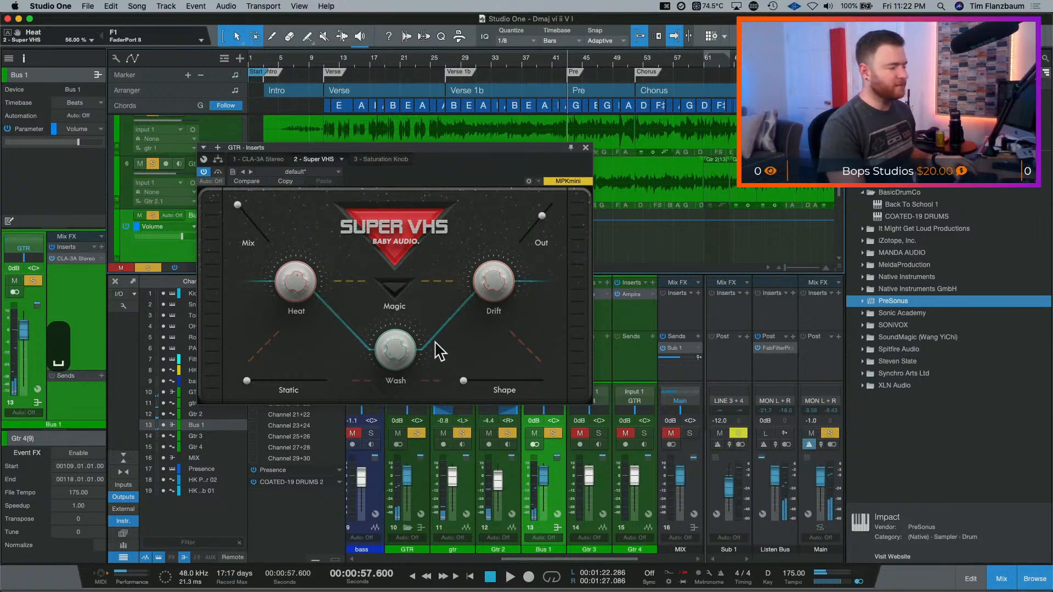
pyautogui.press('space')
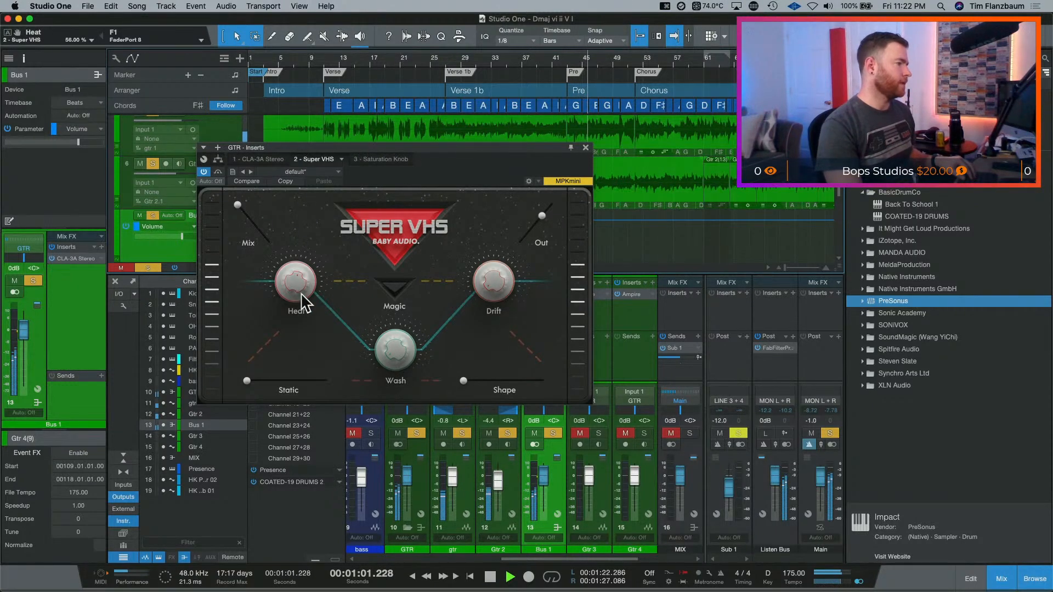
pyautogui.press('space')
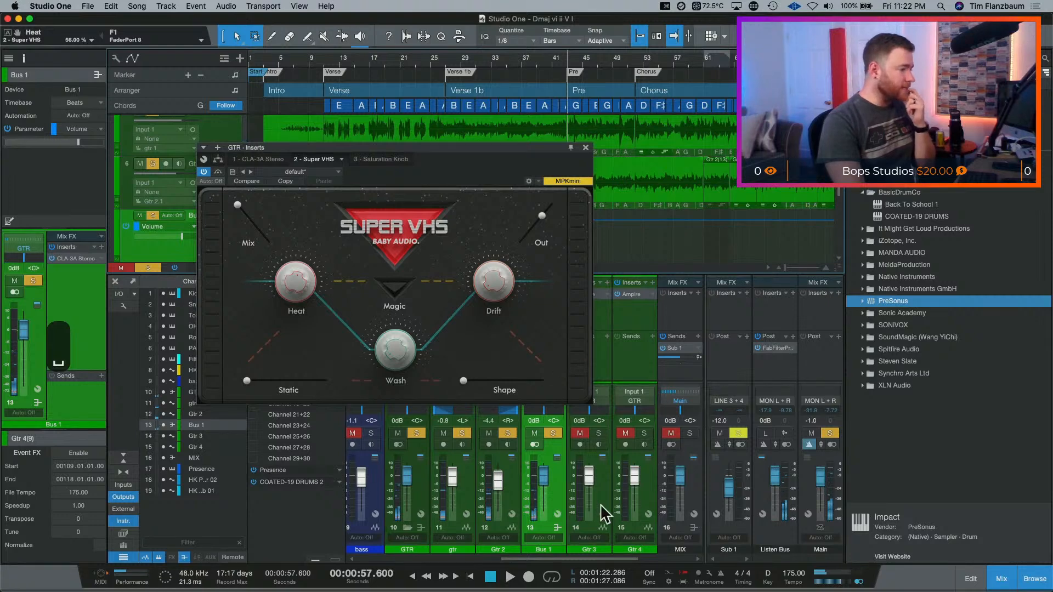
# - Move the Super VHS window off the mixer channels and play the Pre section to listen to the guitars
pyautogui.moveTo(496, 149); pyautogui.dragTo(300, 197)
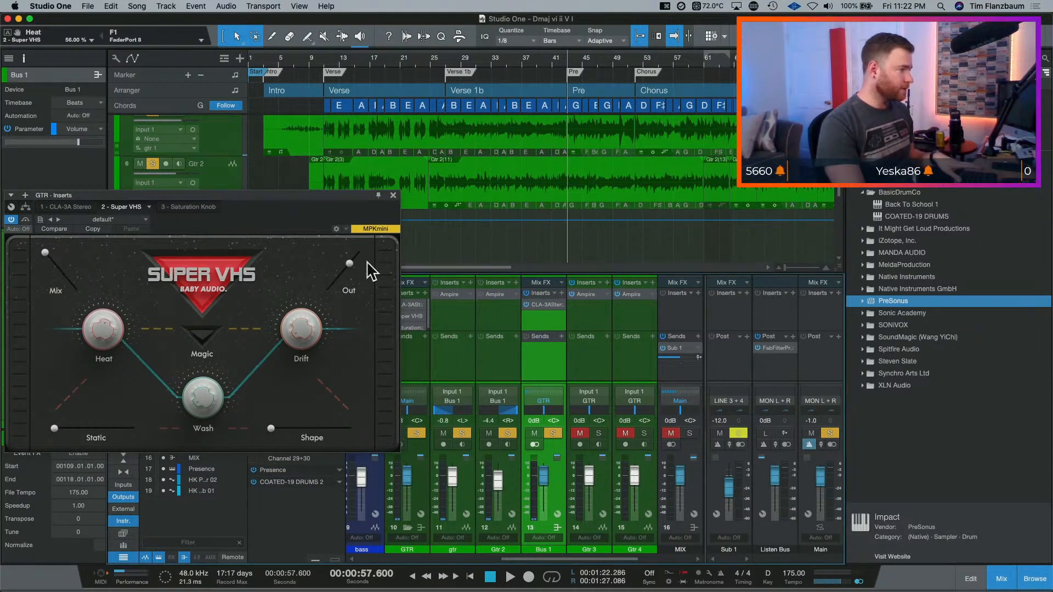
pyautogui.press('space')
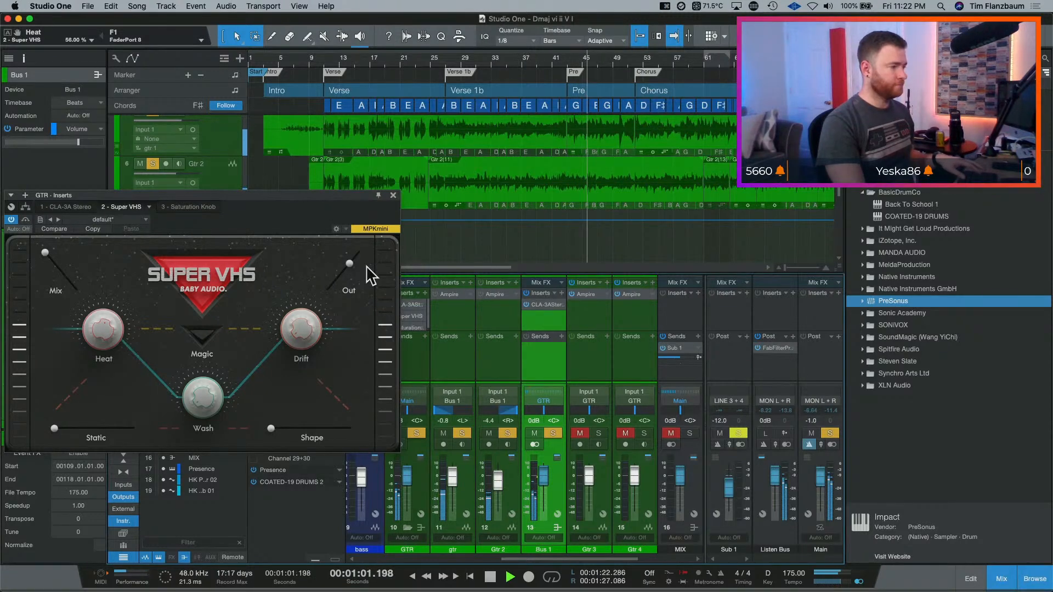
pyautogui.press('space')
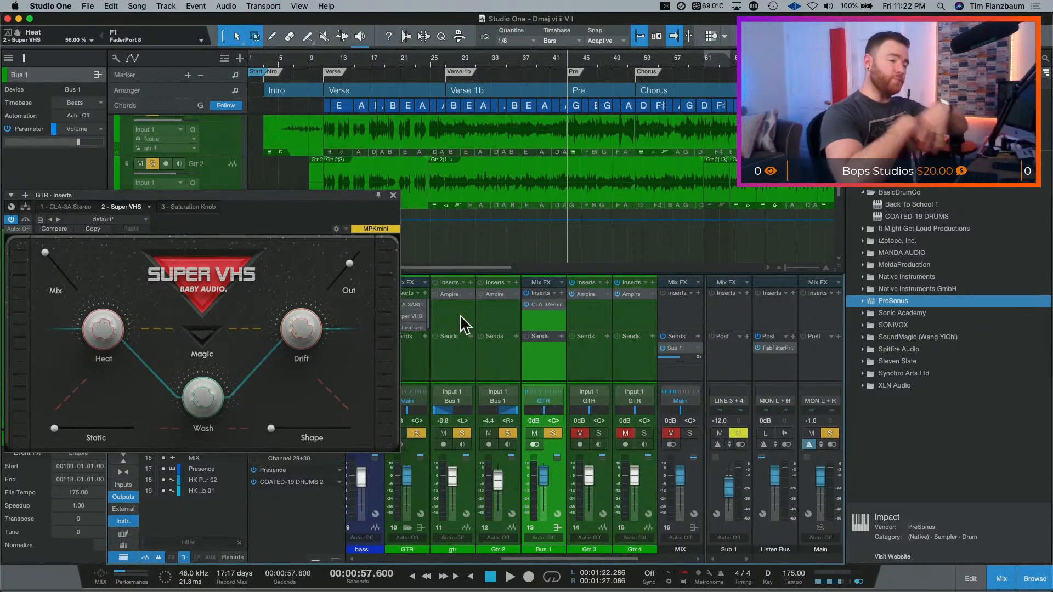
# - Replay short excerpts from the start of the Pre section and reposition the Super VHS window over the arrangement
pyautogui.press('space')
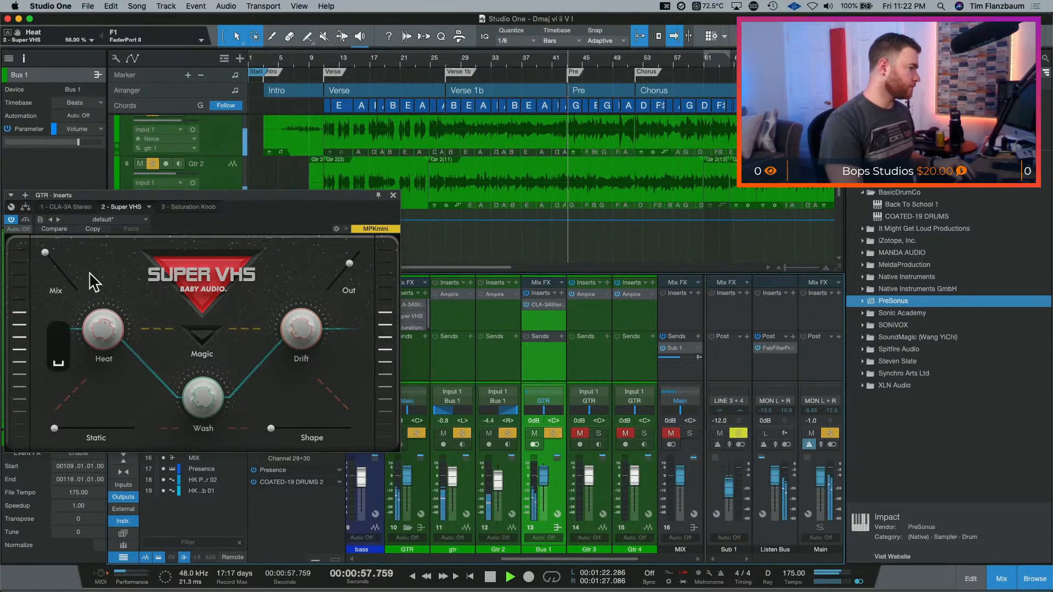
pyautogui.press('space')
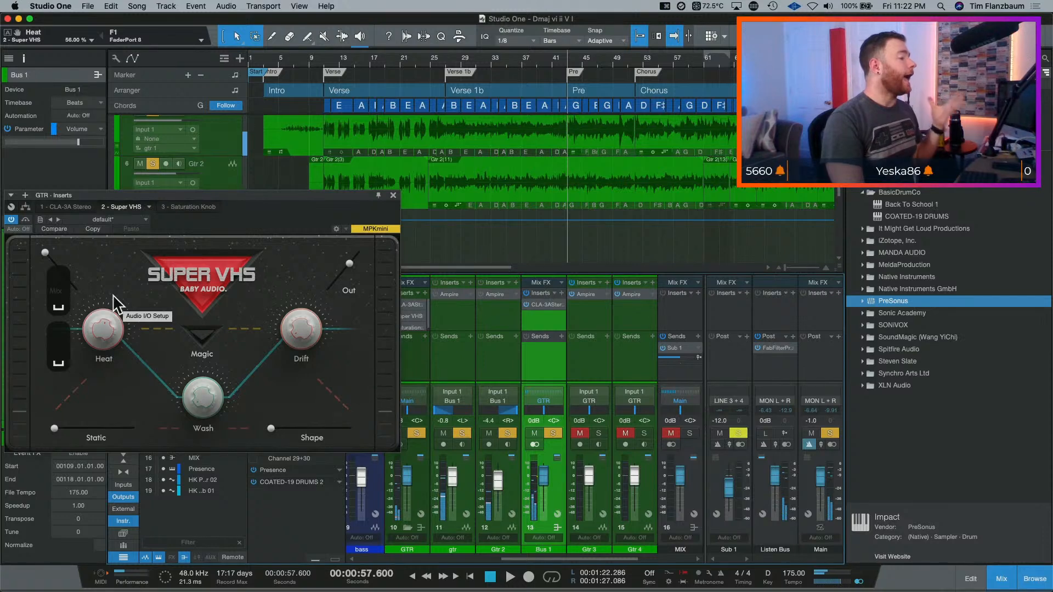
pyautogui.press('space')
pyautogui.press('space')
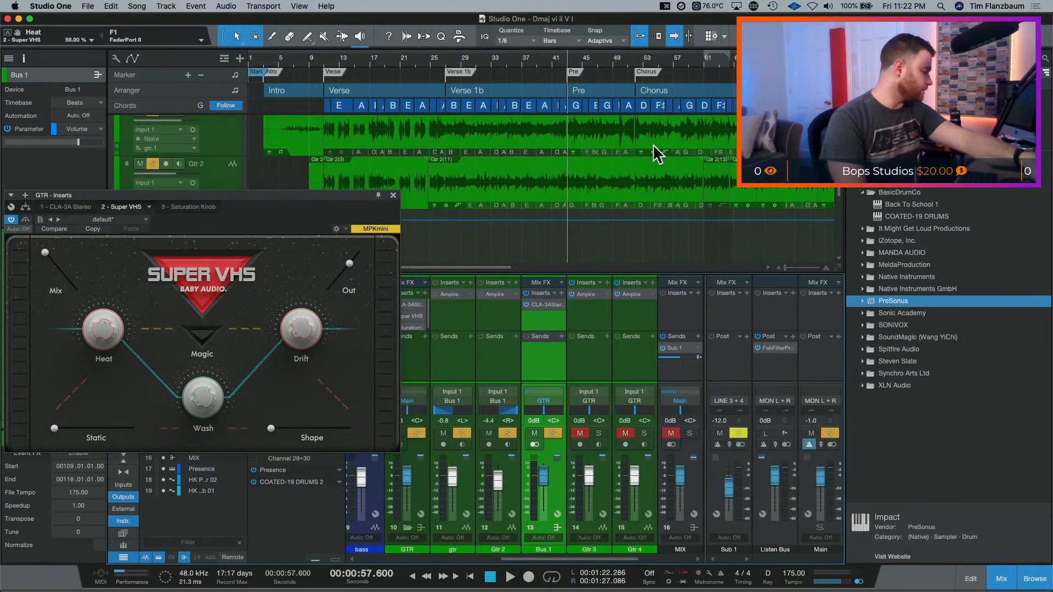
pyautogui.press('space')
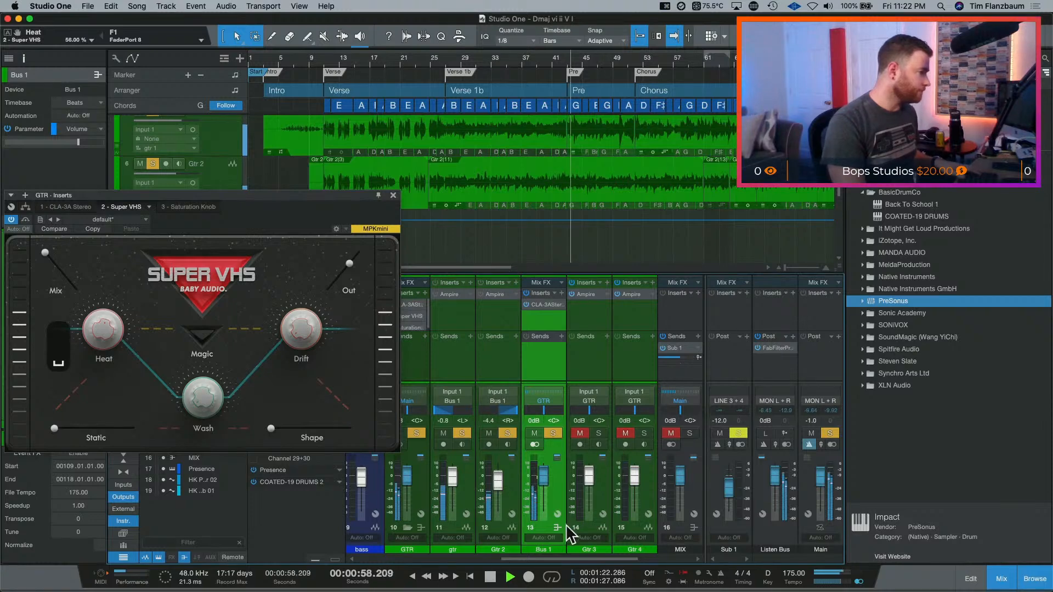
pyautogui.press('space')
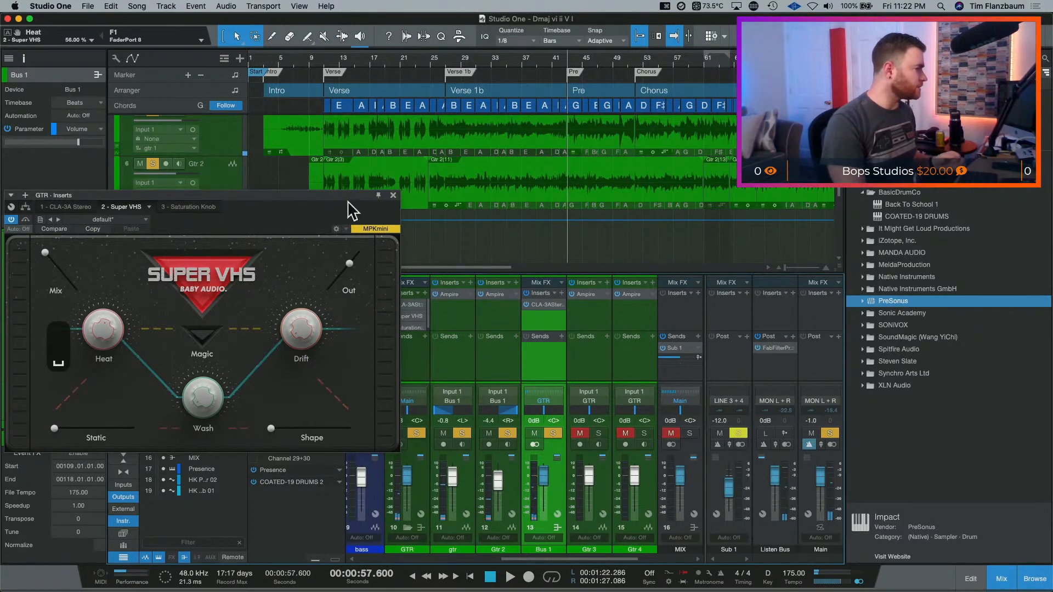
pyautogui.moveTo(348, 199); pyautogui.dragTo(475, 144)
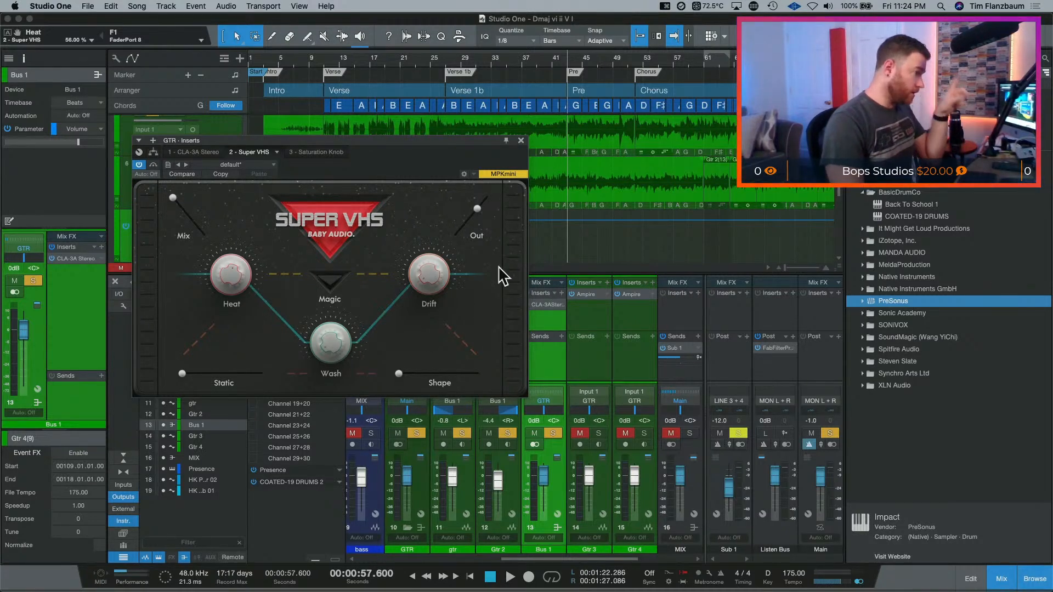
# - Raise Super VHS's Heat to 75.20 % while auditioning the guitars from the start of the Pre section, and stop playback
pyautogui.moveTo(395, 151); pyautogui.dragTo(386, 150)
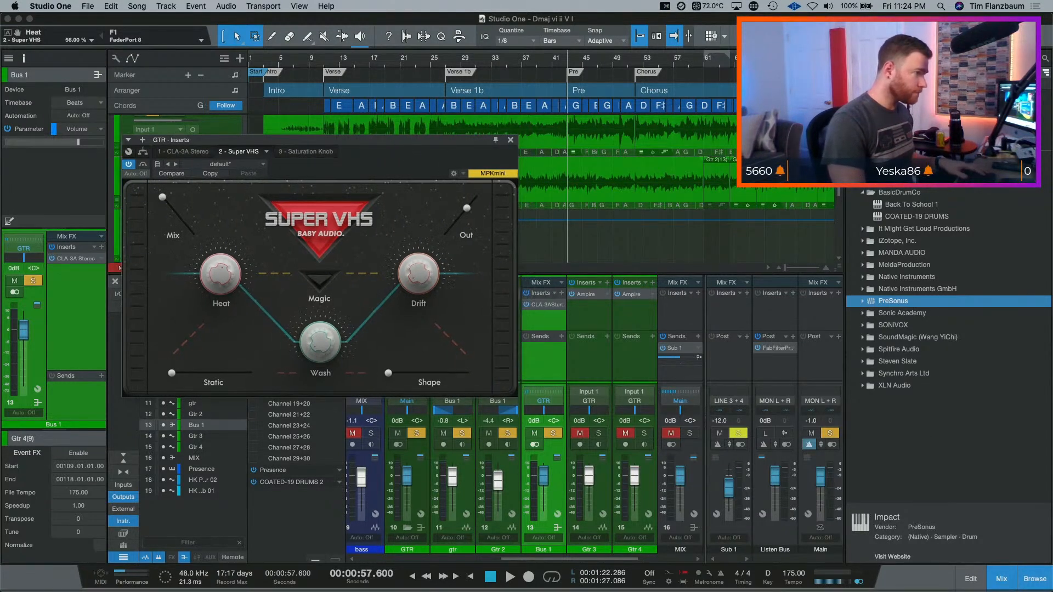
pyautogui.press('space')
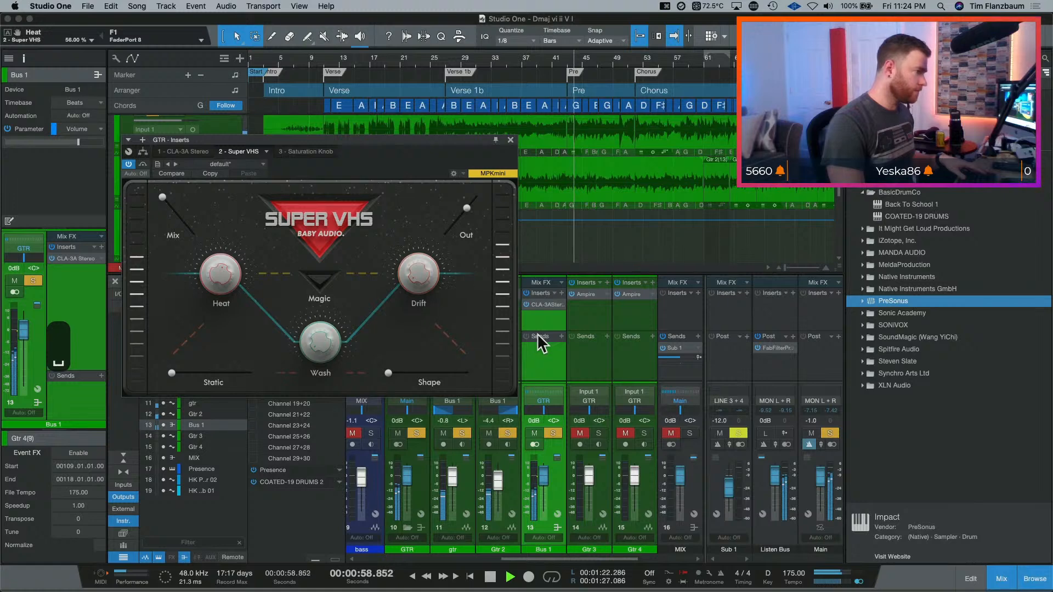
pyautogui.press('space')
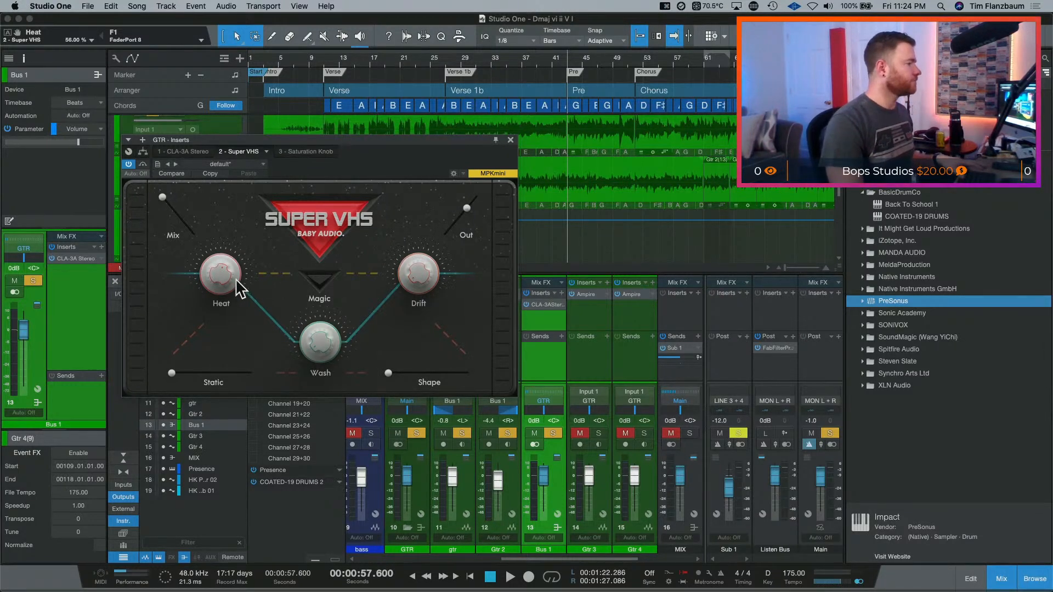
pyautogui.press('space')
pyautogui.moveTo(216, 275); pyautogui.dragTo(219, 262)
pyautogui.press('space')
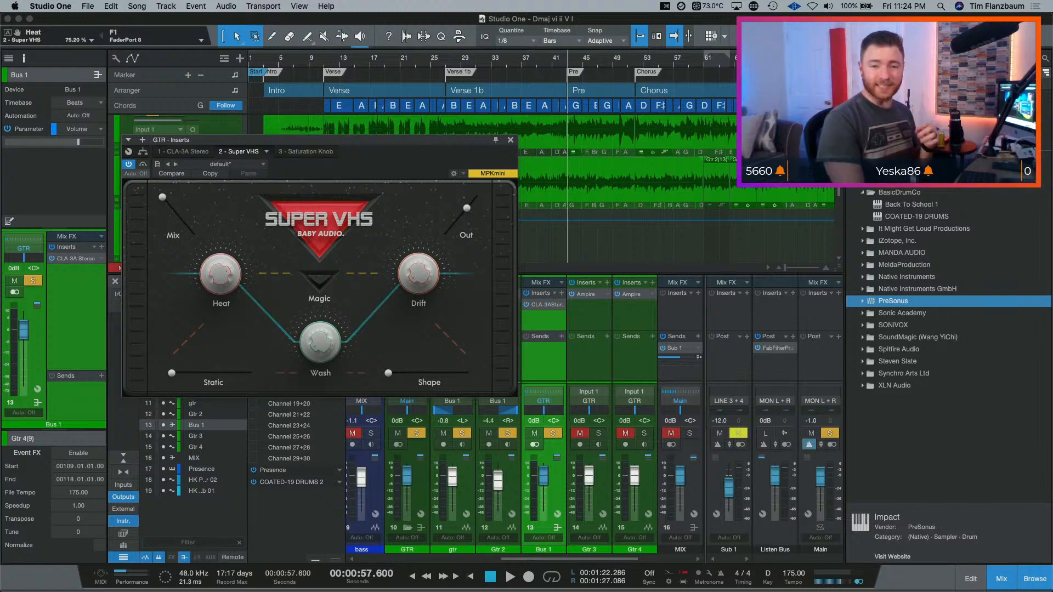
pyautogui.press('space')
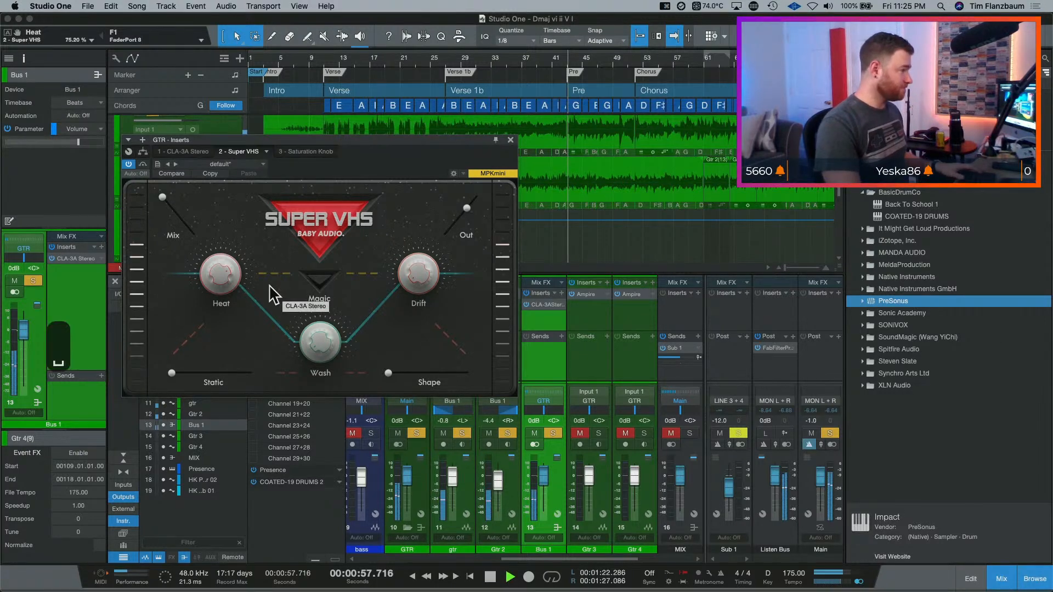
pyautogui.press('space')
# - Deactivate Ampire on the gtr and Gtr 2 channels and play the unamped guitars from the Pre section
pyautogui.moveTo(447, 138); pyautogui.dragTo(498, 410)
pyautogui.doubleClick(495, 294)
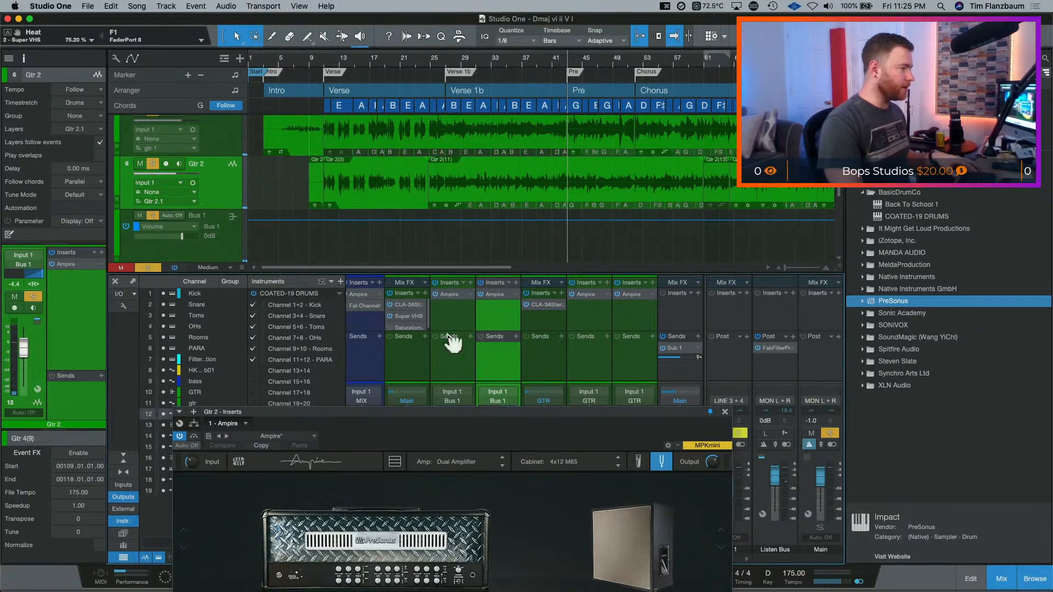
pyautogui.click(439, 301)
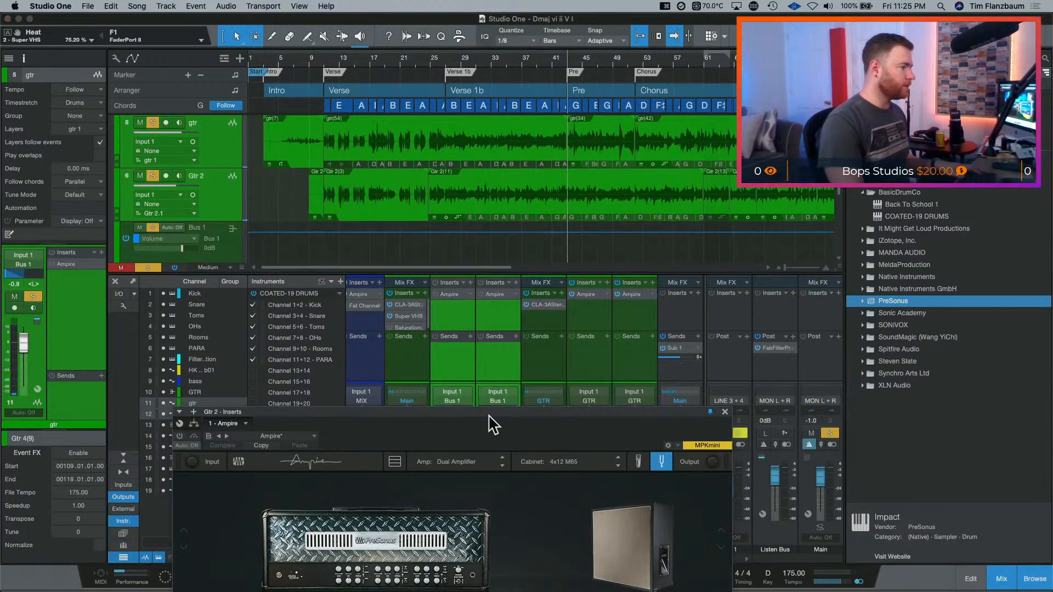
pyautogui.moveTo(490, 423); pyautogui.dragTo(476, 94)
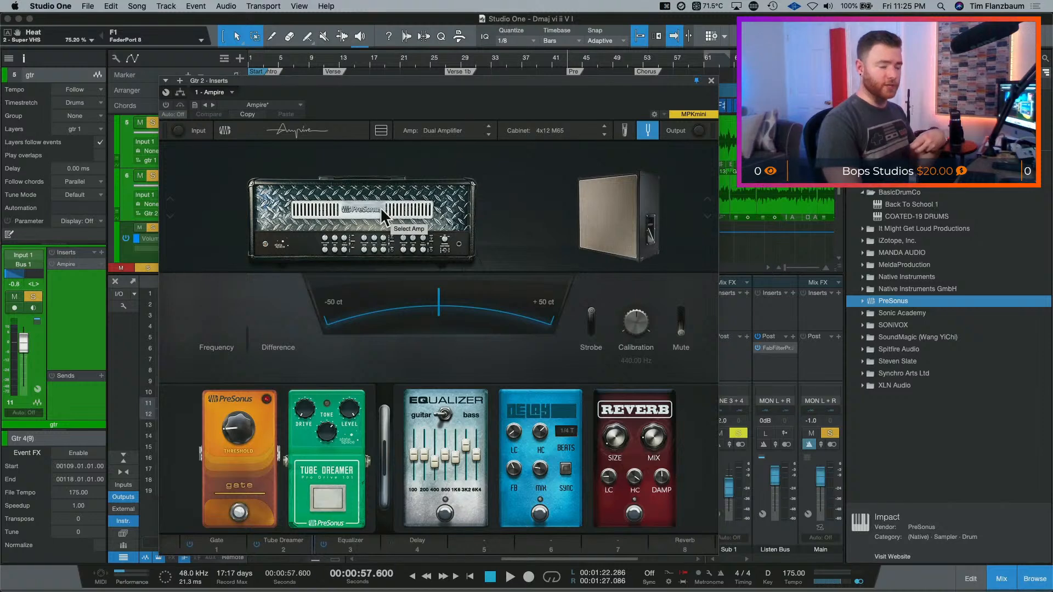
pyautogui.moveTo(524, 91); pyautogui.dragTo(406, 72)
pyautogui.press('space')
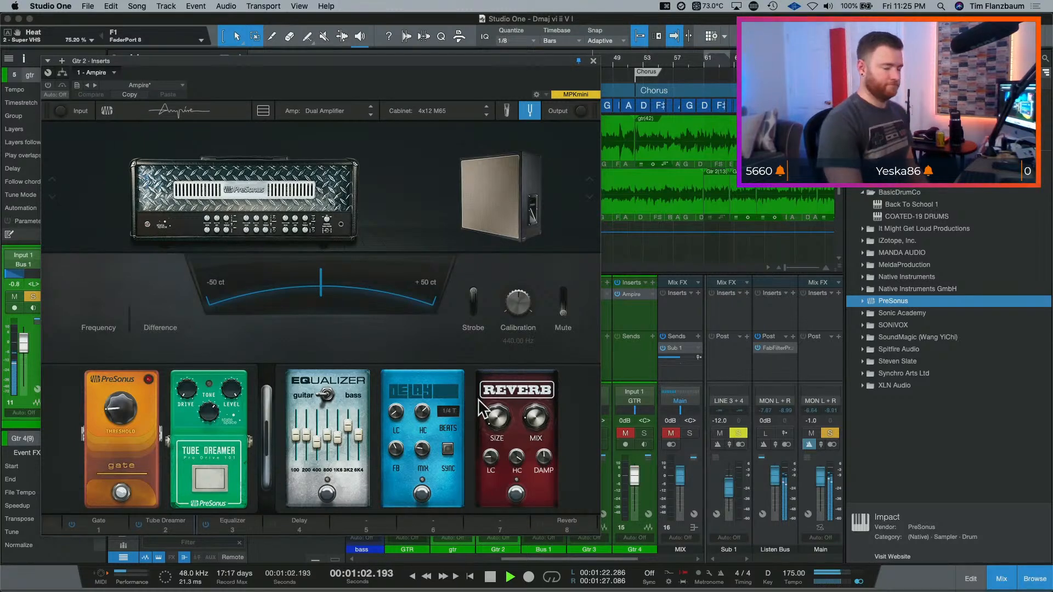
pyautogui.press('space')
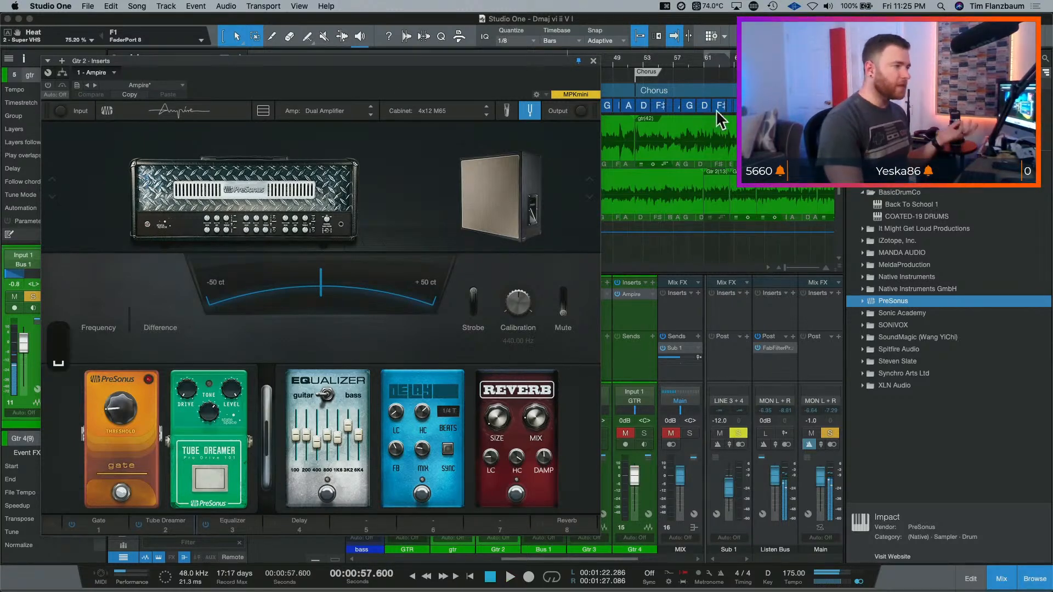
# - Close the Ampire window, reopen Super VHS on the GTR bus and set its Heat to 75.60 %
pyautogui.click(593, 60)
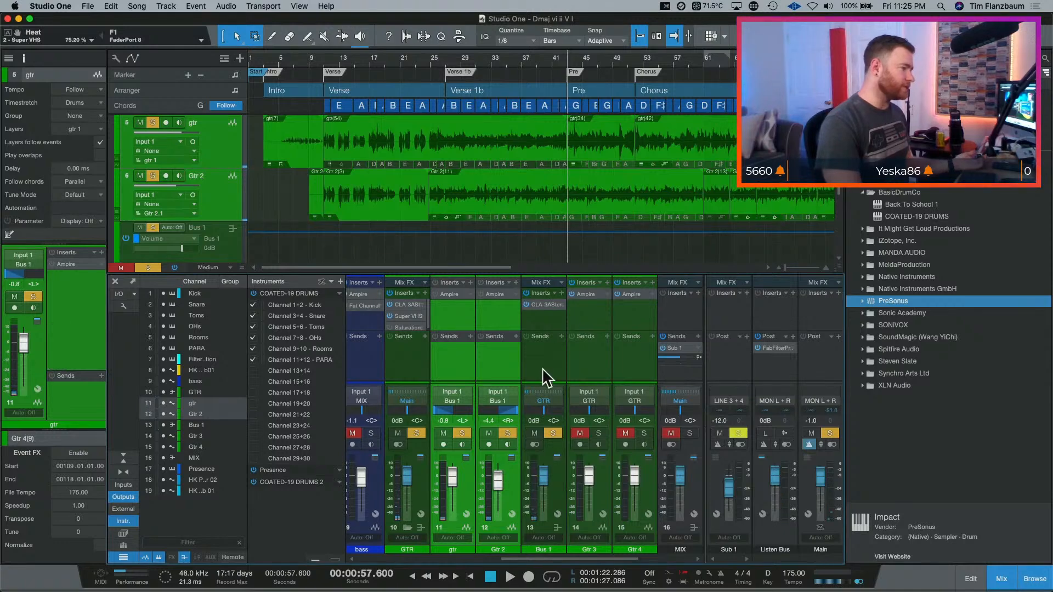
pyautogui.click(409, 316)
pyautogui.moveTo(431, 414); pyautogui.dragTo(389, 227)
pyautogui.click(383, 430)
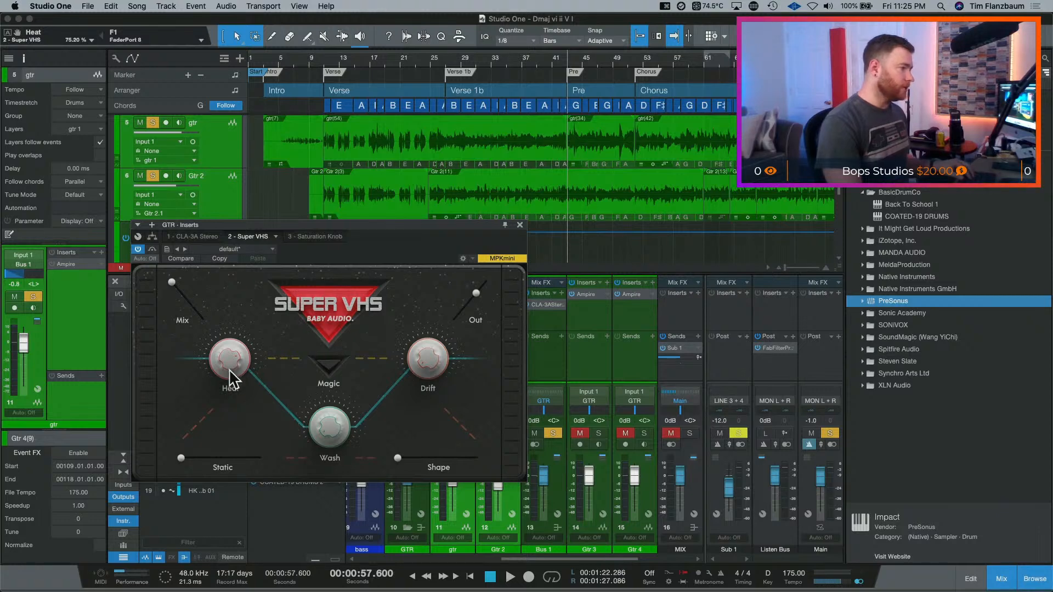
pyautogui.moveTo(228, 366); pyautogui.dragTo(227, 364)
# - Audition the opening of the Pre section in short bursts to hear Super VHS on the unamped guitars
pyautogui.press('space')
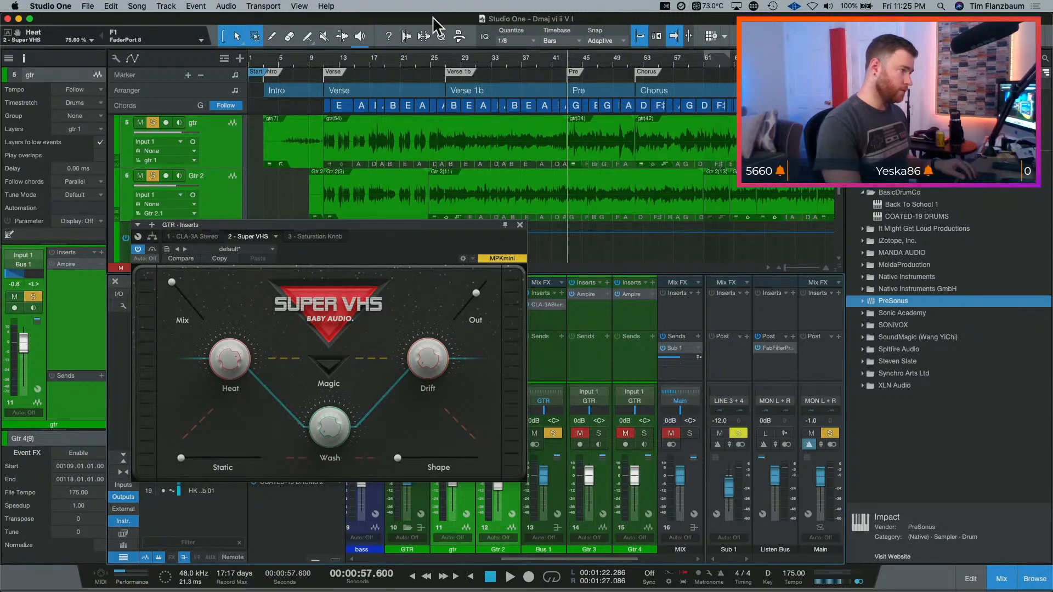
pyautogui.press('space')
pyautogui.press('space')
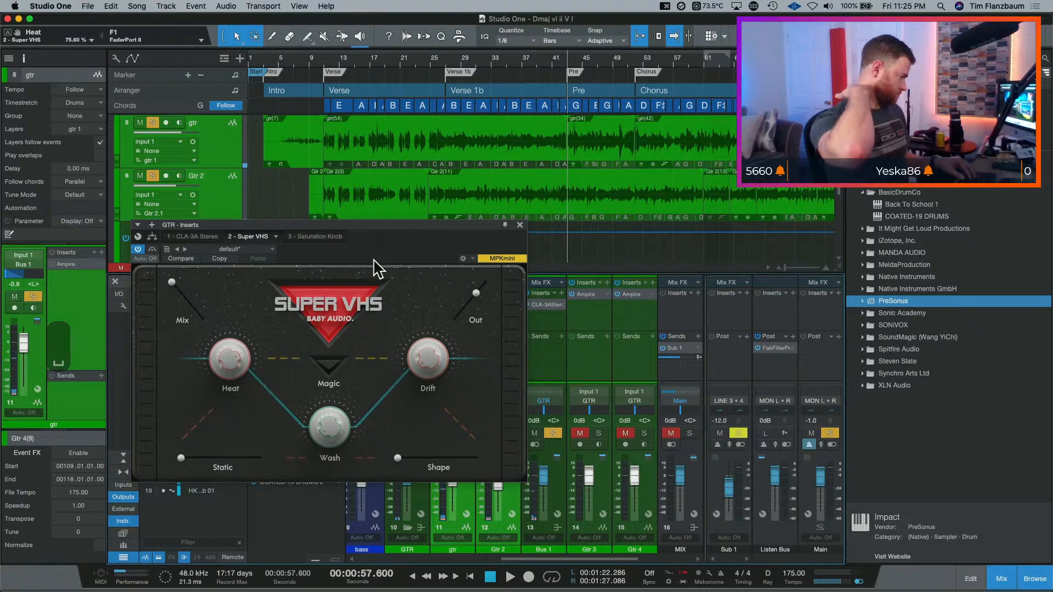
pyautogui.press('space')
pyautogui.press('space')
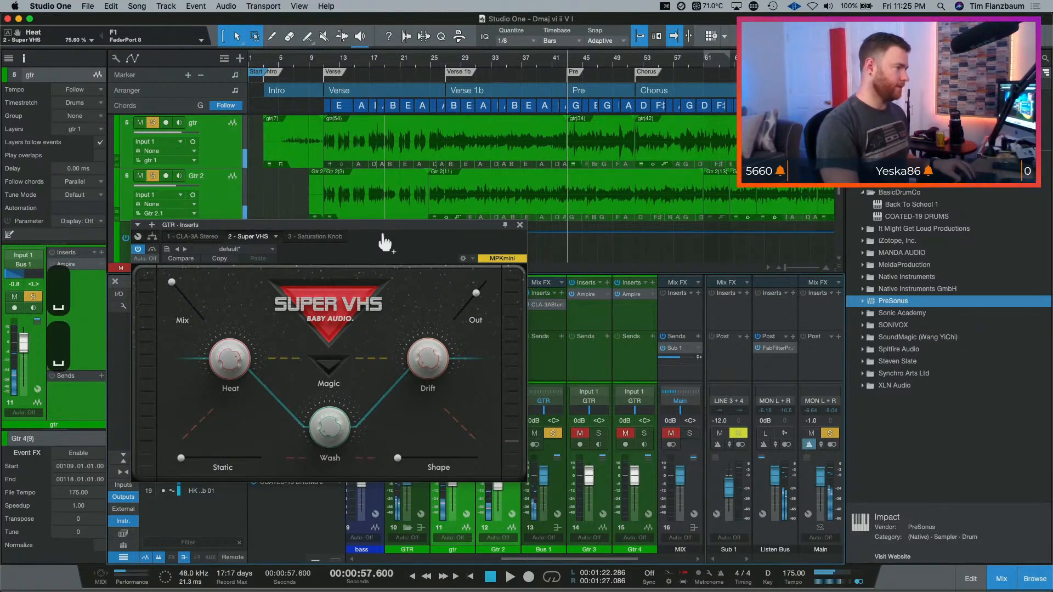
# - Reposition the Super VHS window and raise Heat to 100.00 % while playing the Pre section
pyautogui.moveTo(384, 226); pyautogui.dragTo(404, 218)
pyautogui.moveTo(189, 353); pyautogui.dragTo(188, 344)
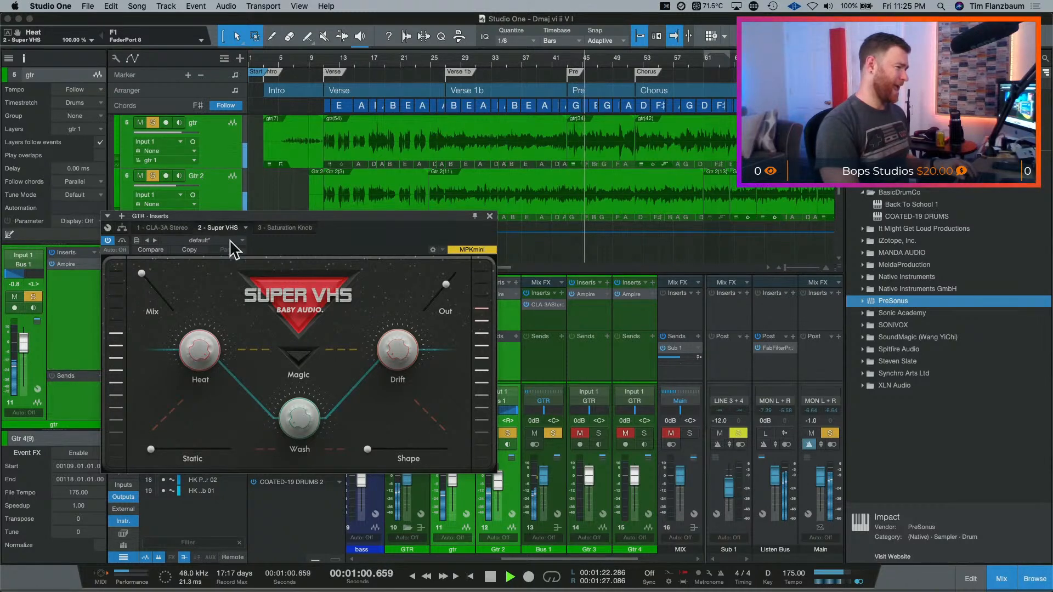
pyautogui.press('space')
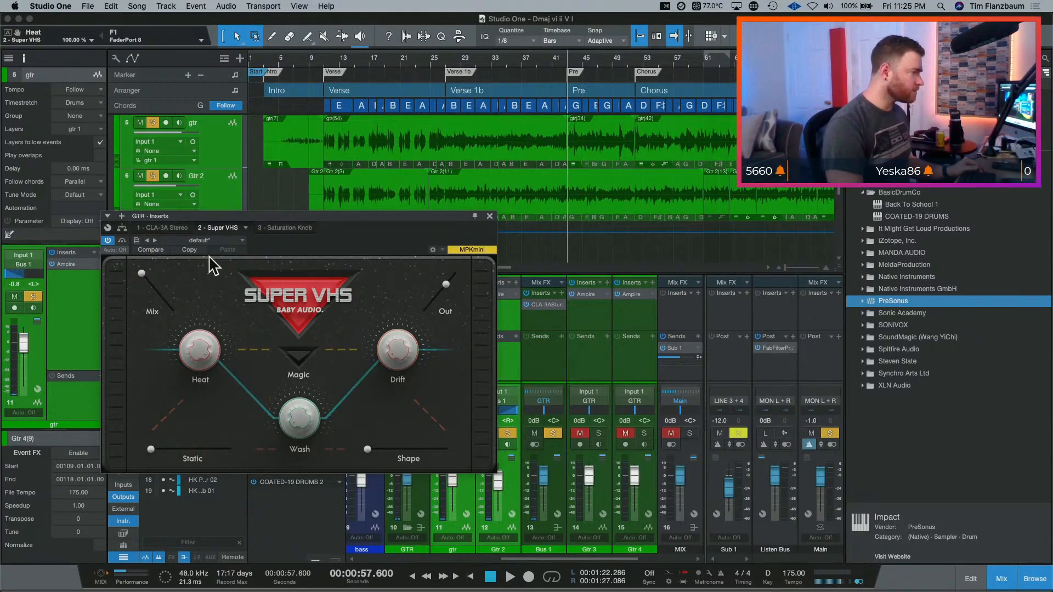
# - Switch the GTR bus from Super VHS to an active Saturation Knob and sweep its Saturation during playback, ending at OFF
pyautogui.click(290, 228)
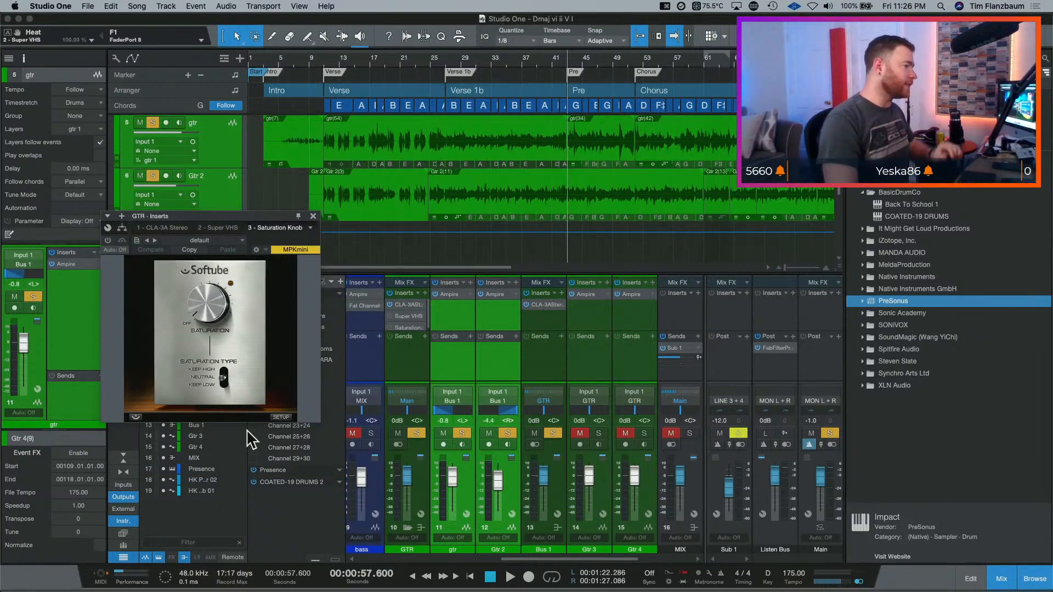
pyautogui.click(389, 328)
pyautogui.press('space')
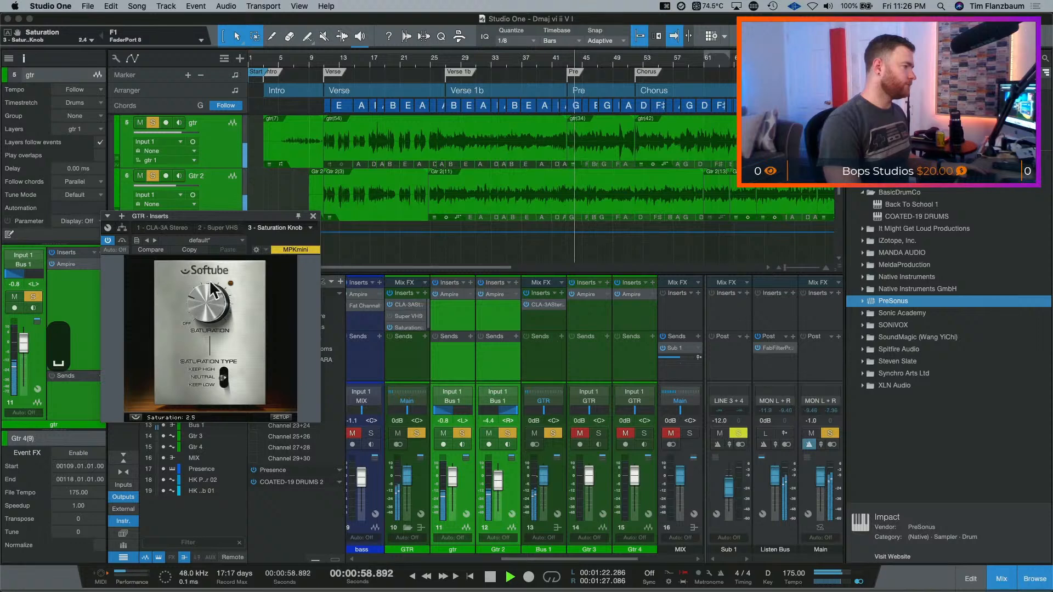
pyautogui.moveTo(207, 269); pyautogui.dragTo(218, 333)
pyautogui.press('space')
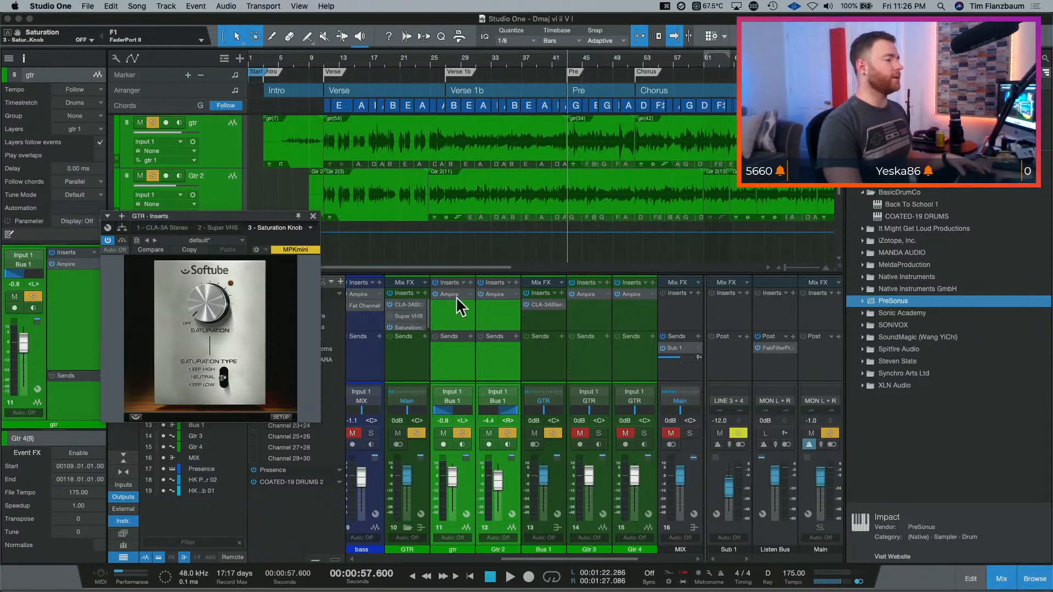
# - Examine the Ampire amp on the gtr channel, close it, and reopen the GTR bus's Saturation Knob
pyautogui.doubleClick(458, 314)
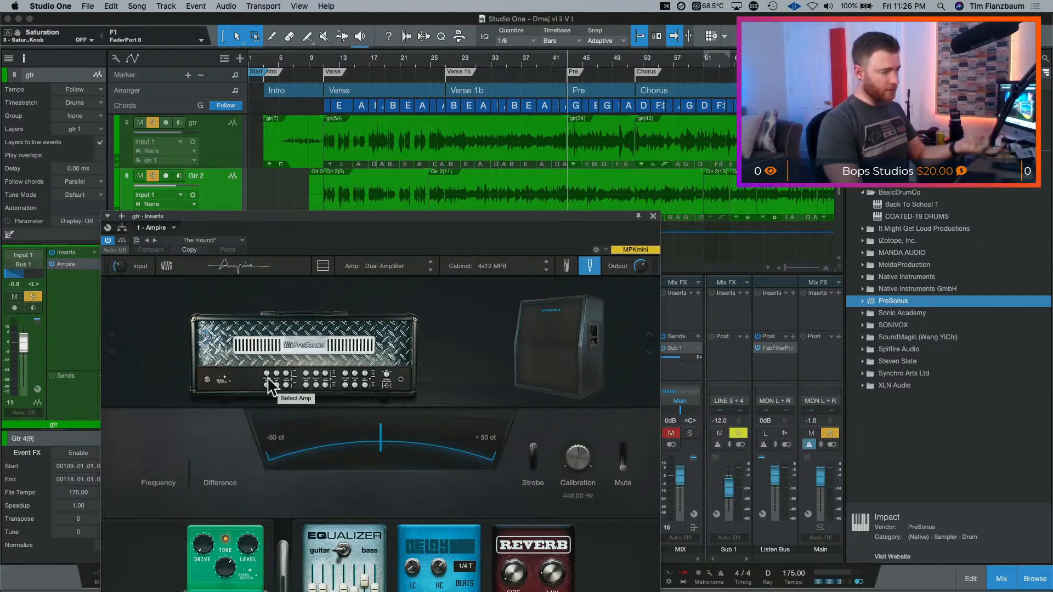
pyautogui.click(652, 216)
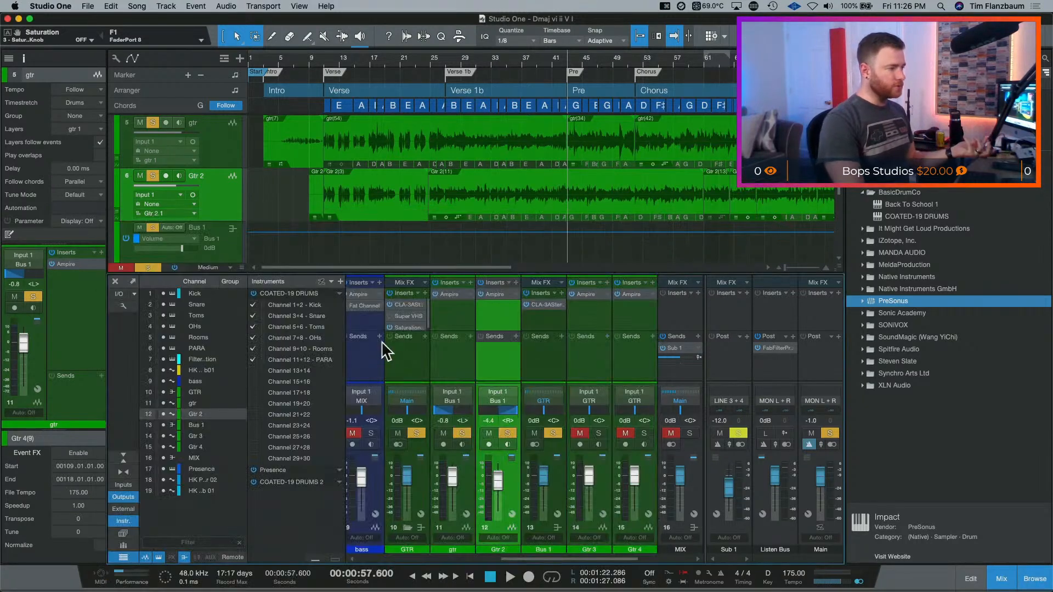
pyautogui.click(402, 326)
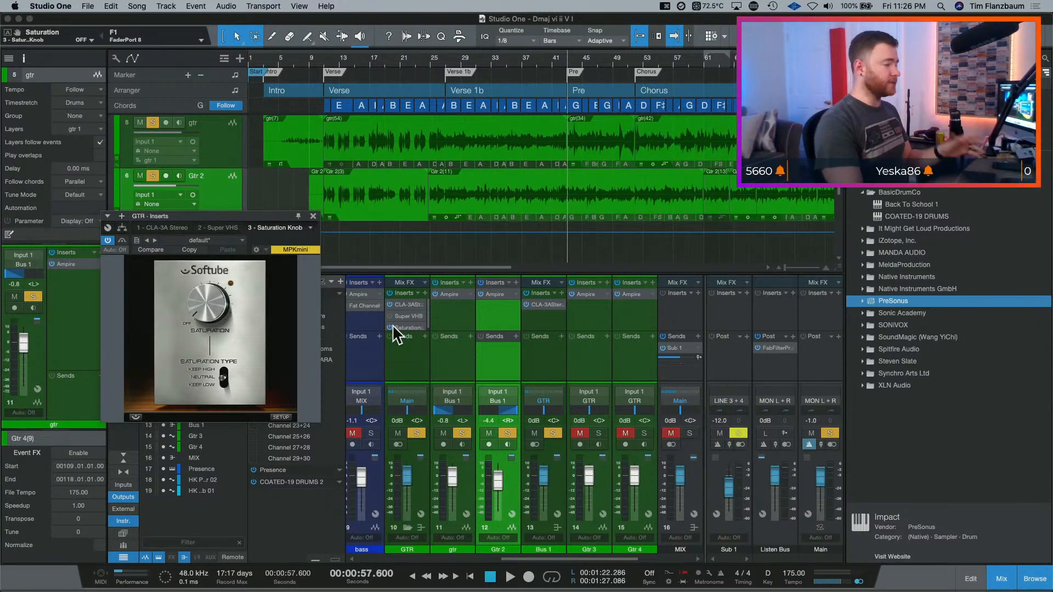
# - Raise Saturation to 1.5 while playing the Pre section, and compare the guitars with the Saturation Knob bypassed and active
pyautogui.press('space')
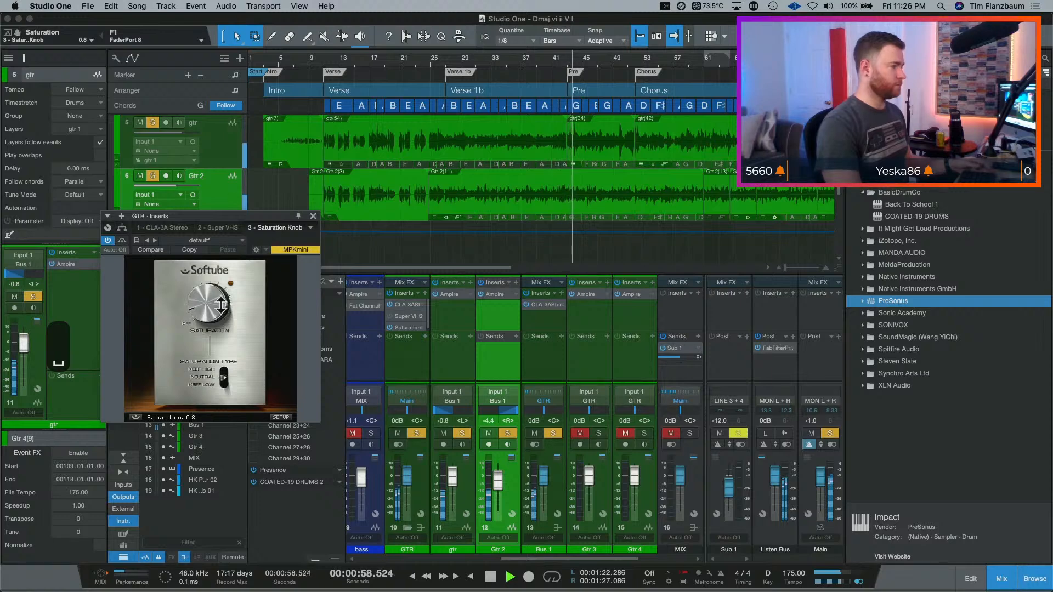
pyautogui.moveTo(223, 304); pyautogui.dragTo(222, 291)
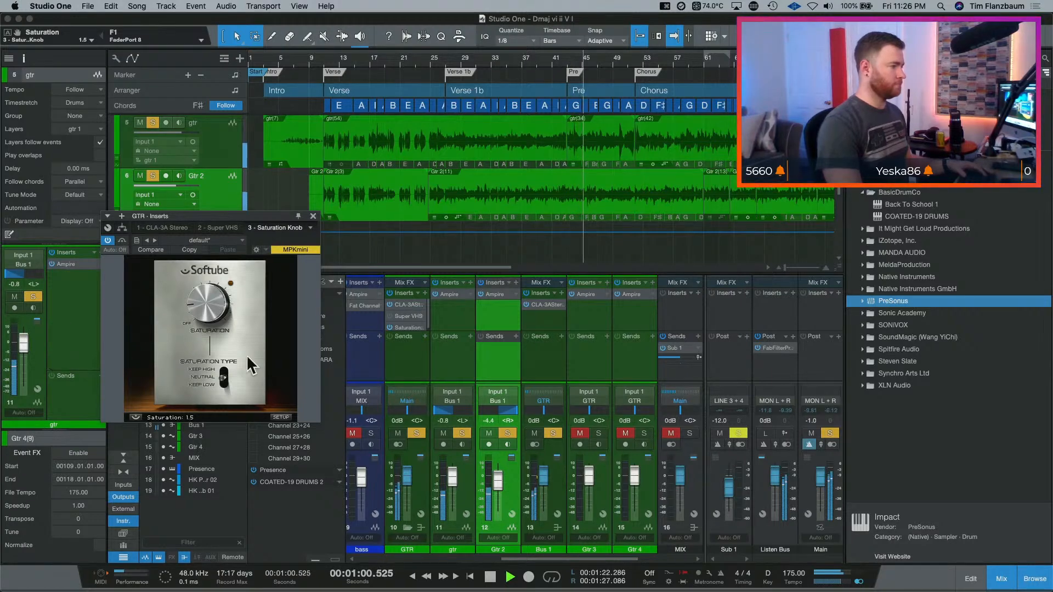
pyautogui.click(123, 240)
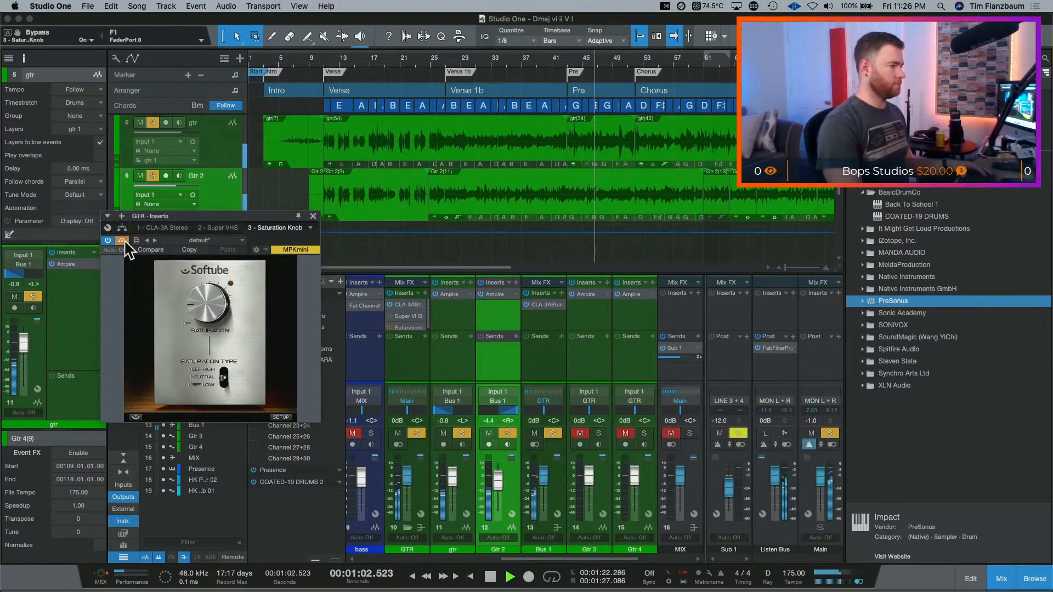
pyautogui.click(123, 240)
pyautogui.press('space')
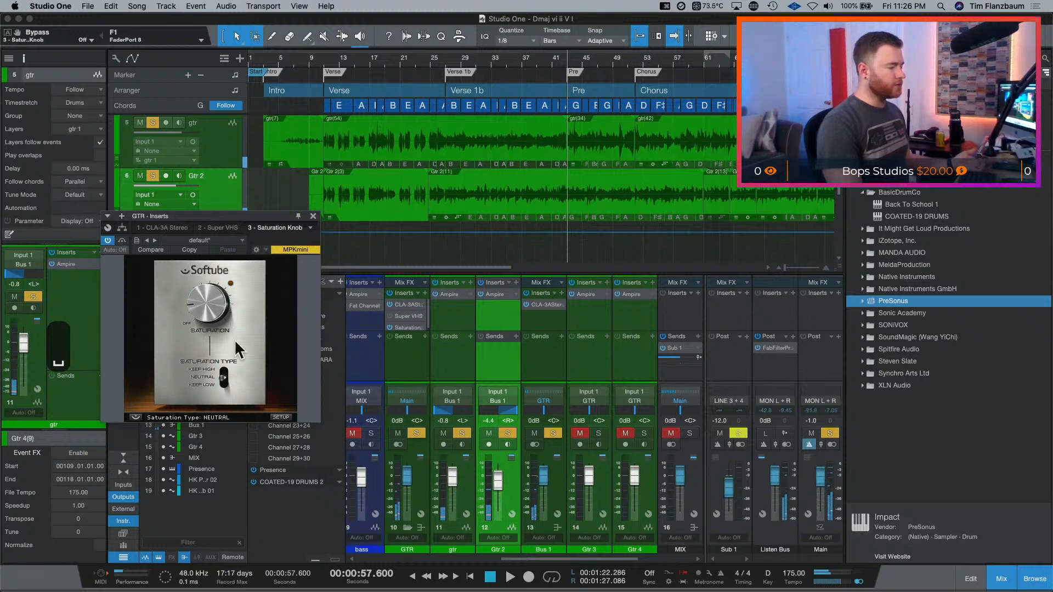
# - Turn the Saturation Knob down to OFF and nudge it up to 0.1 with playback stopped
pyautogui.moveTo(201, 316); pyautogui.dragTo(196, 393)
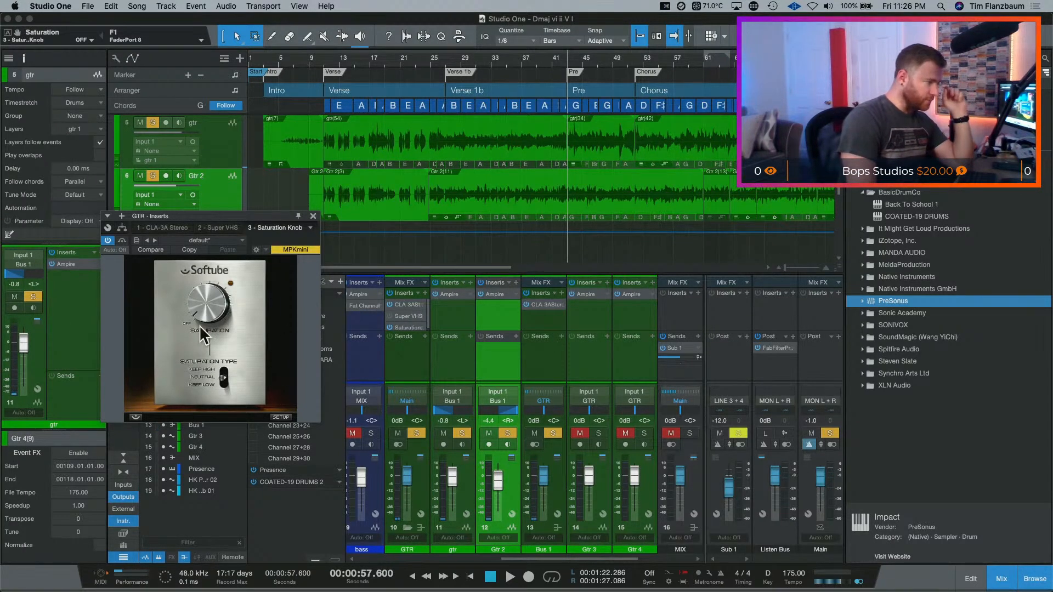
pyautogui.moveTo(212, 327)
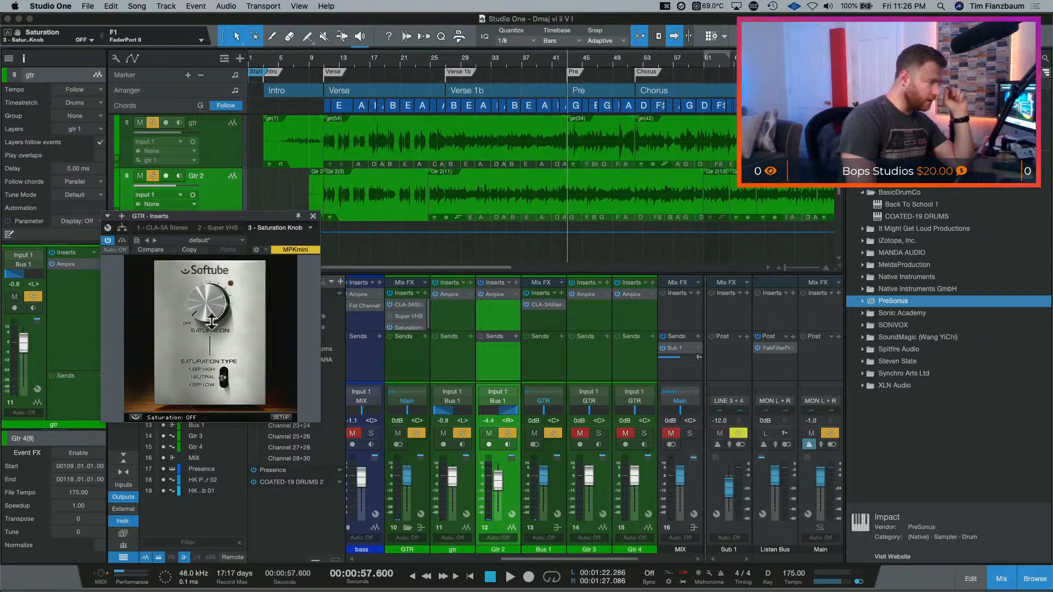
pyautogui.scroll(2, 211, 320)
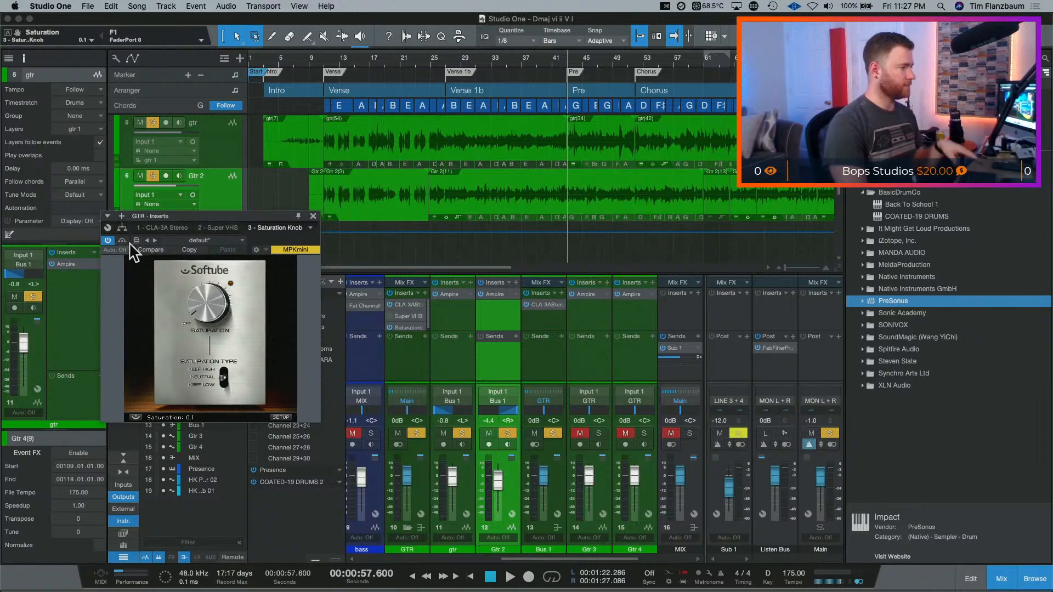
# - Raise Saturation to 2.7 while playing the Pre section, and compare bypassed against active before stopping playback
pyautogui.press('space')
pyautogui.moveTo(206, 305); pyautogui.dragTo(203, 278)
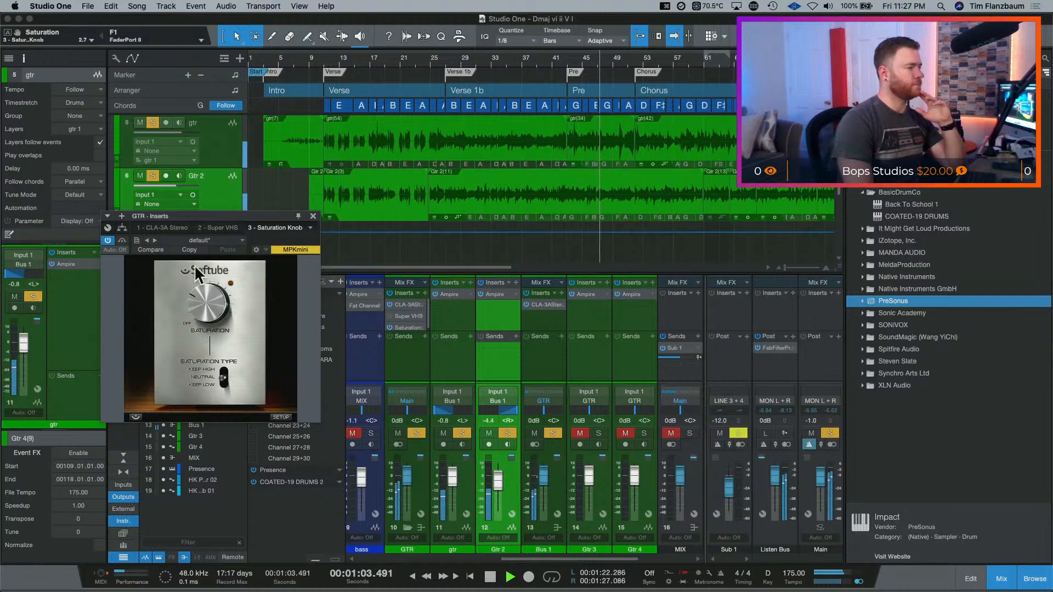
pyautogui.click(122, 241)
pyautogui.click(122, 240)
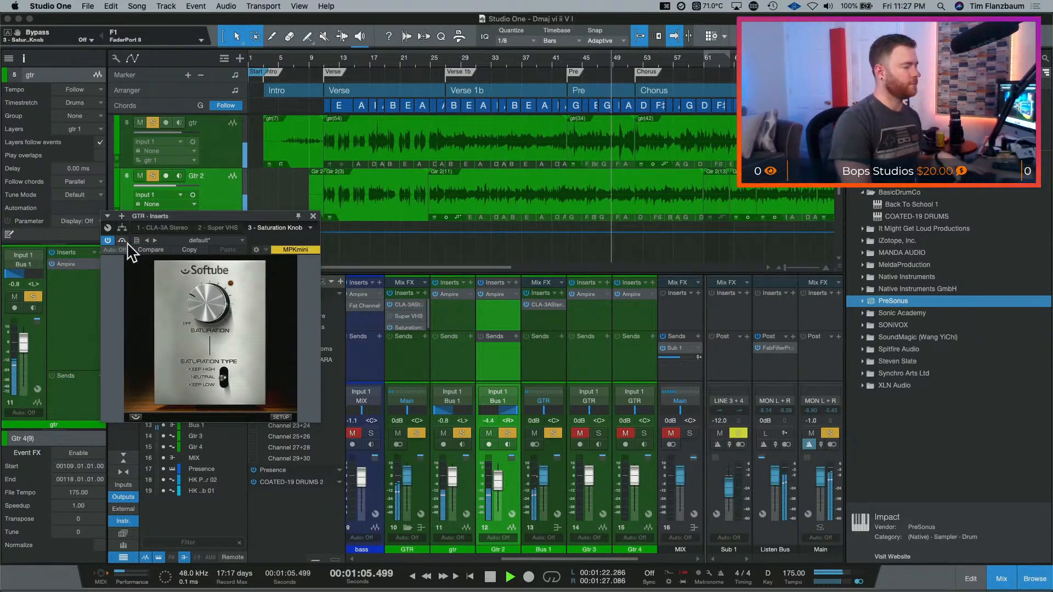
pyautogui.press('space')
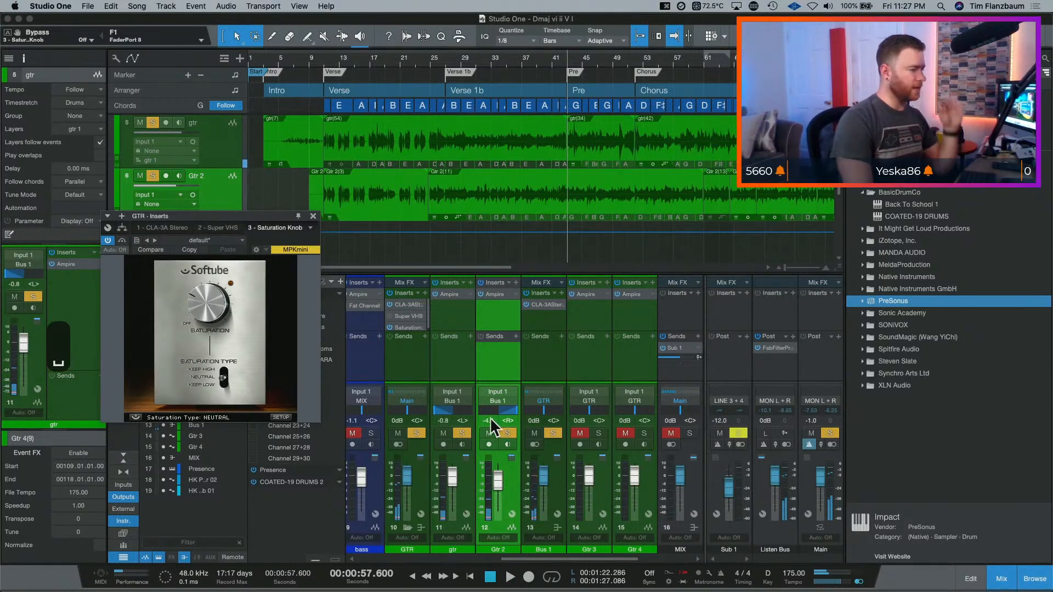
# - Try Bus 1's volume at -4.4 dB, play from the Pre section, and undo the fader change
pyautogui.moveTo(544, 479); pyautogui.dragTo(545, 485)
pyautogui.press('space')
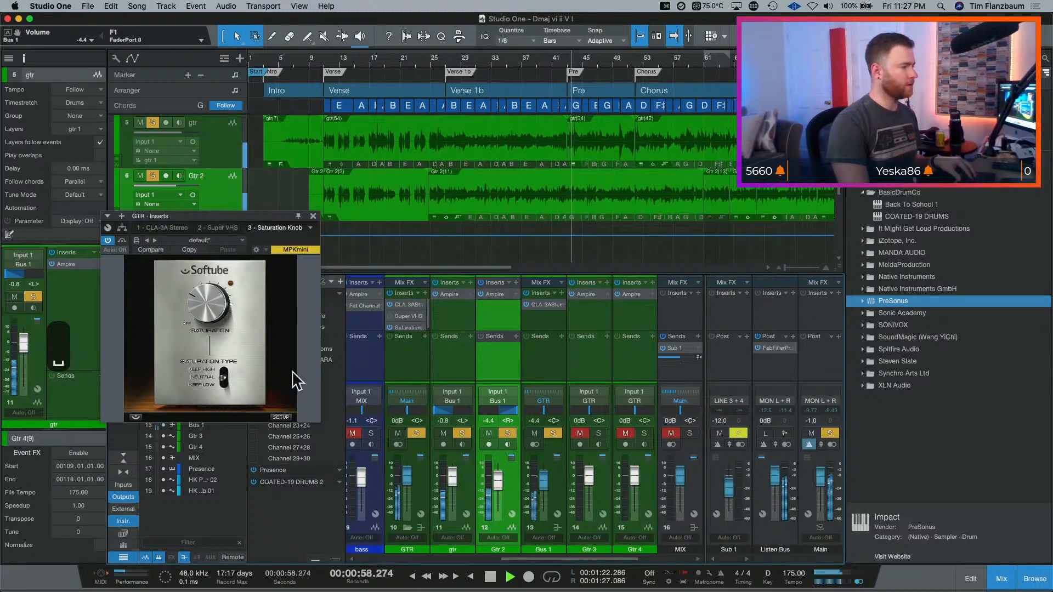
pyautogui.press('super+z')
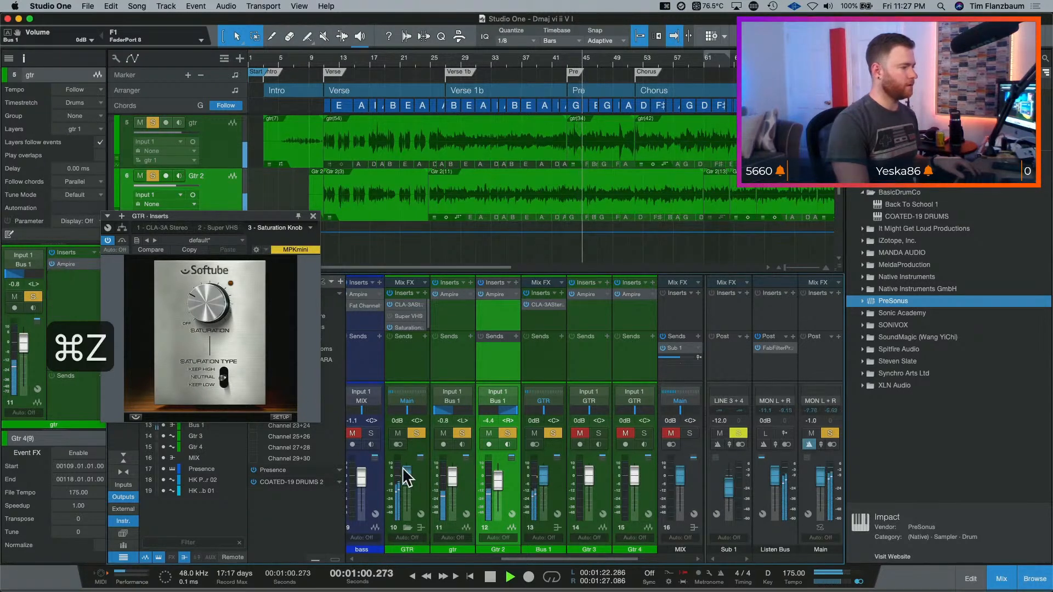
# - Try the GTR bus volume at -4.9 dB with Saturation raised to 3.0 during playback, and stop playback
pyautogui.moveTo(403, 472); pyautogui.dragTo(404, 476)
pyautogui.moveTo(215, 307)
pyautogui.mouseDown()
pyautogui.moveTo(216, 299)
pyautogui.moveTo(224, 319)
pyautogui.mouseUp()
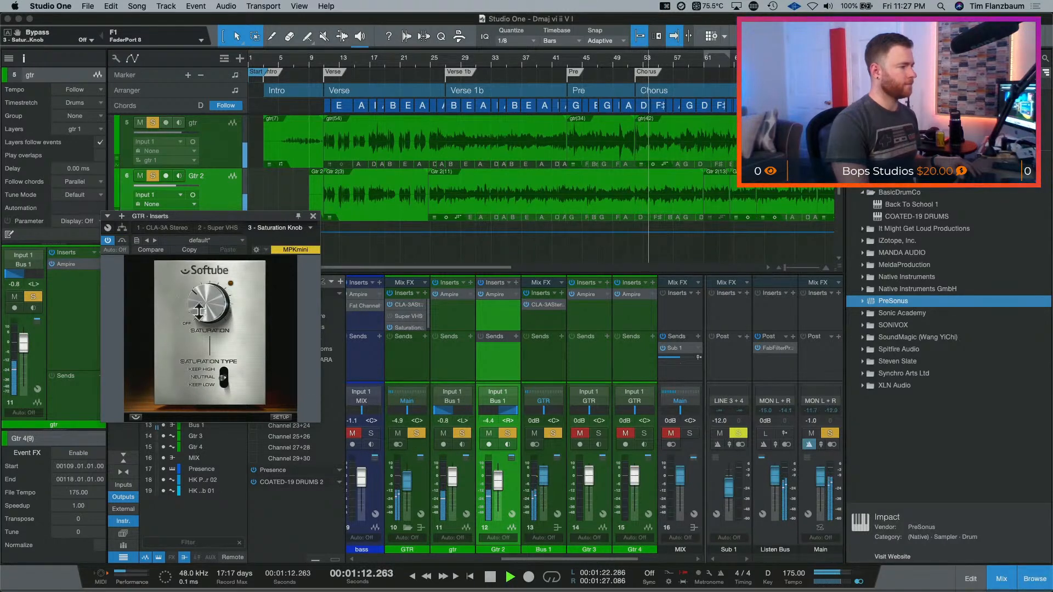
pyautogui.moveTo(213, 310); pyautogui.dragTo(215, 315)
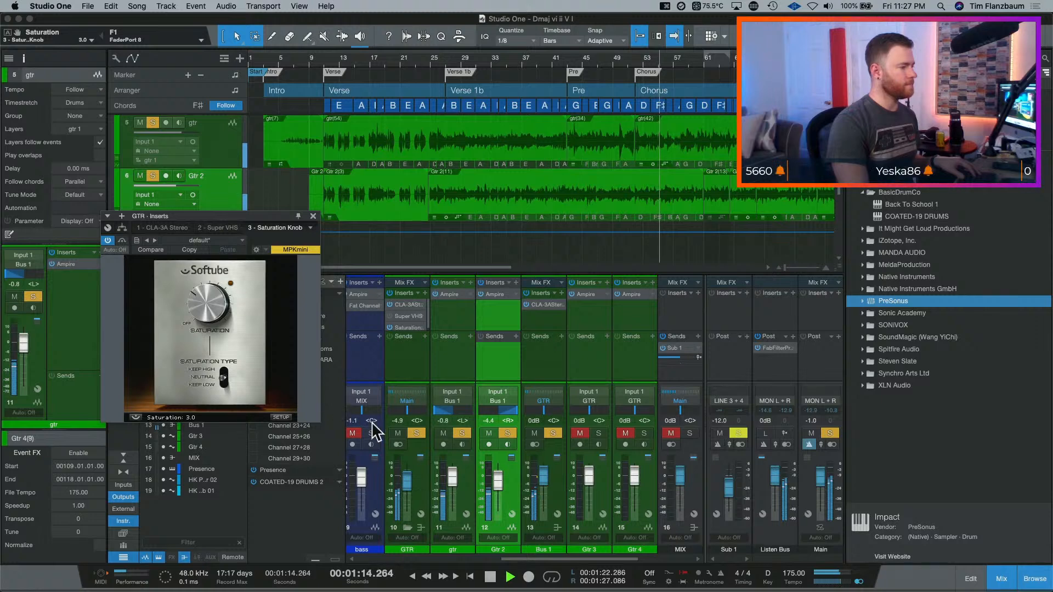
pyautogui.press('space')
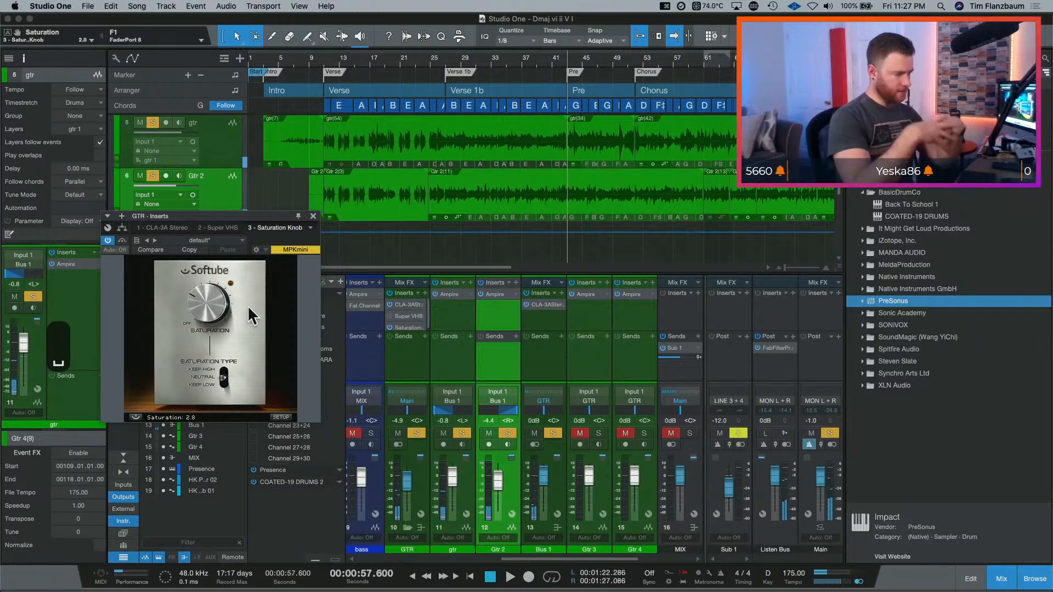
# - Lower Saturation to 1.9, set the GTR bus volume to -1.8 dB during playback, and compare the Saturation Knob bypassed and active
pyautogui.moveTo(222, 301); pyautogui.dragTo(222, 313)
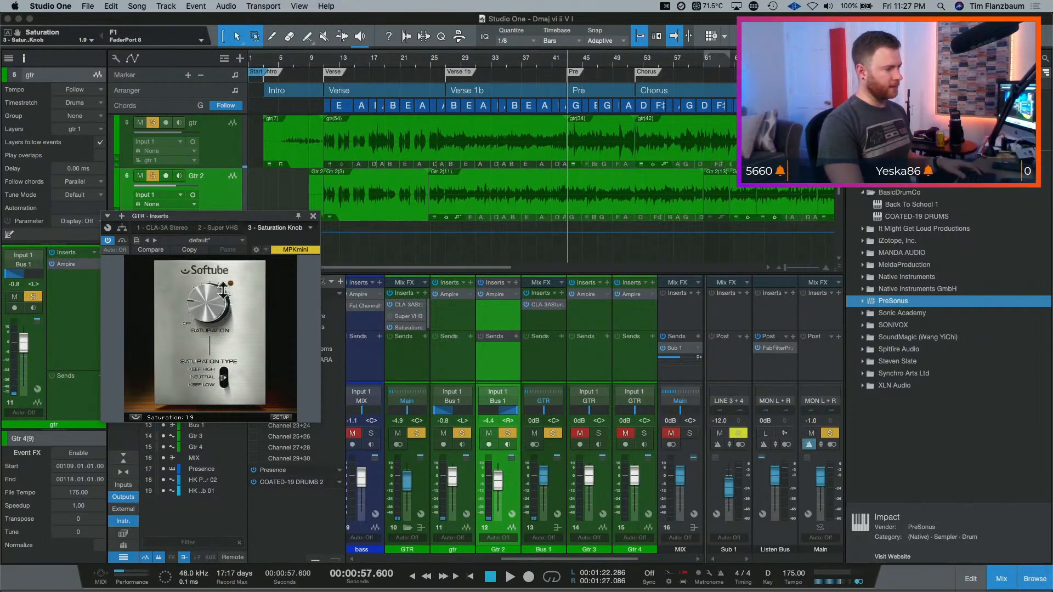
pyautogui.press('space')
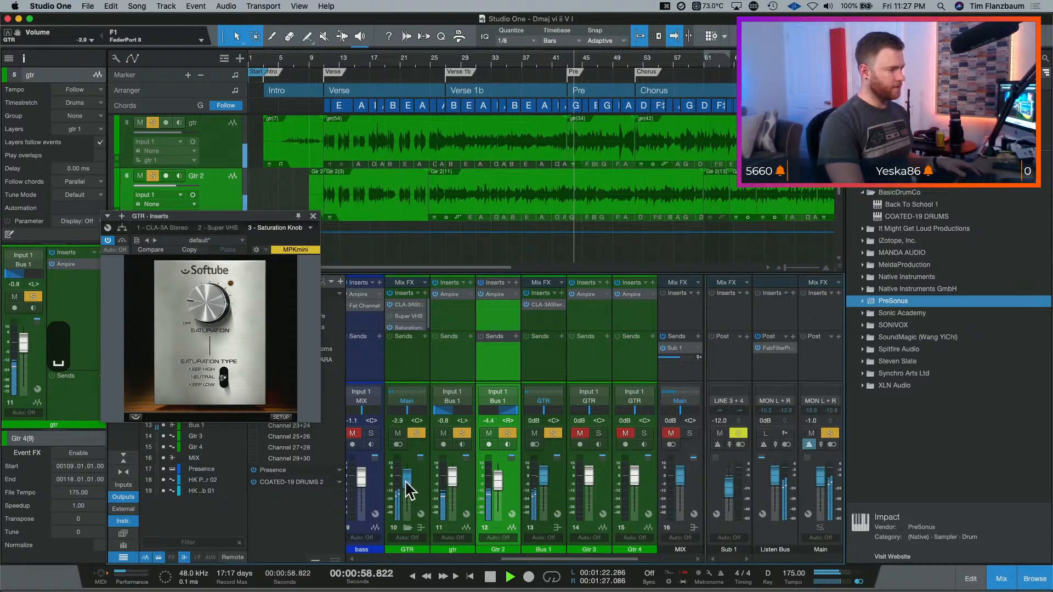
pyautogui.moveTo(406, 479); pyautogui.dragTo(406, 475)
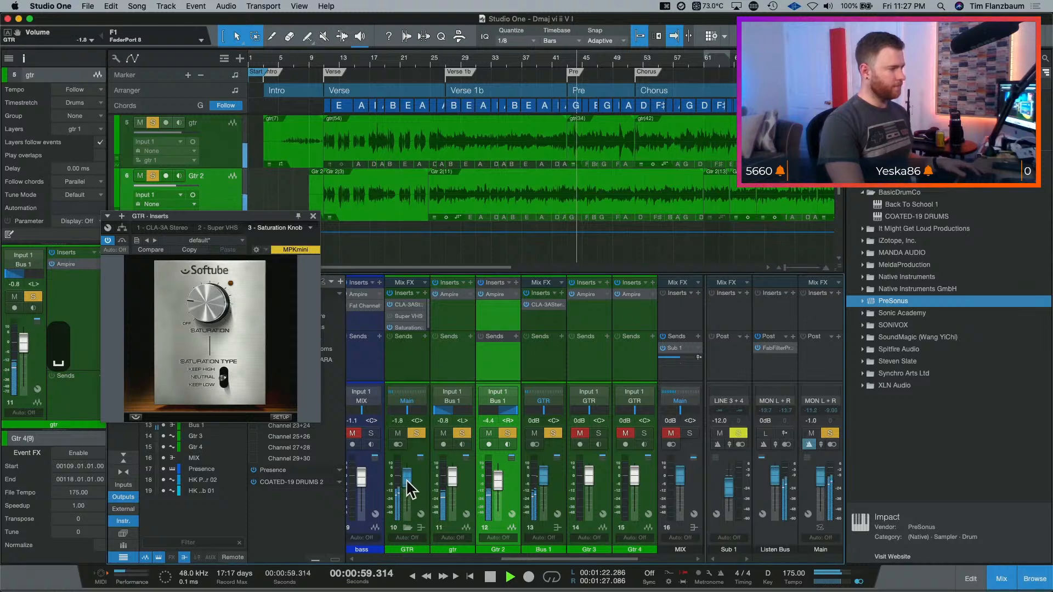
pyautogui.click(122, 240)
pyautogui.click(122, 241)
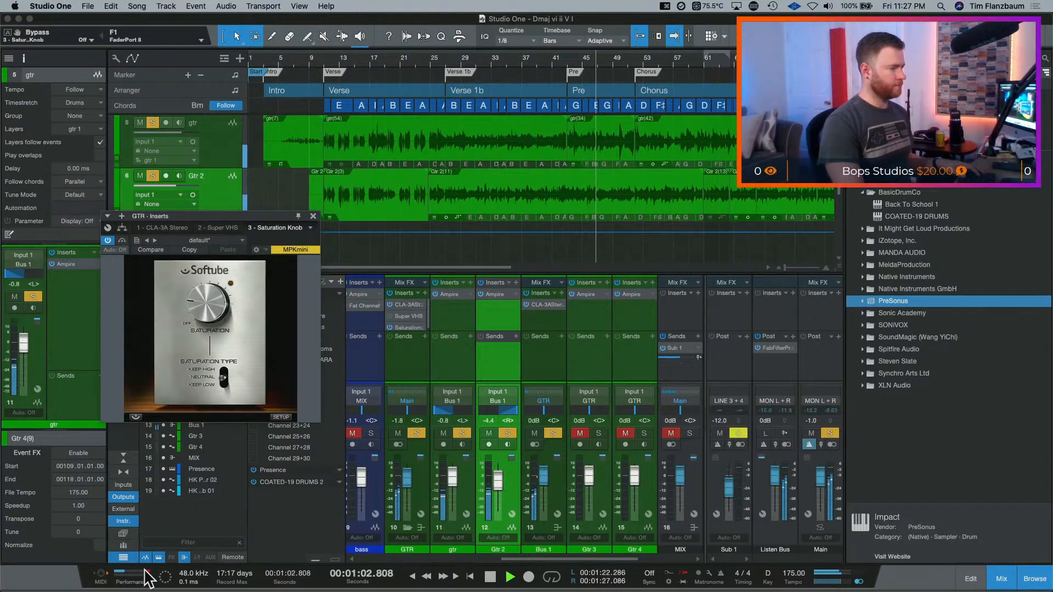
pyautogui.press('space')
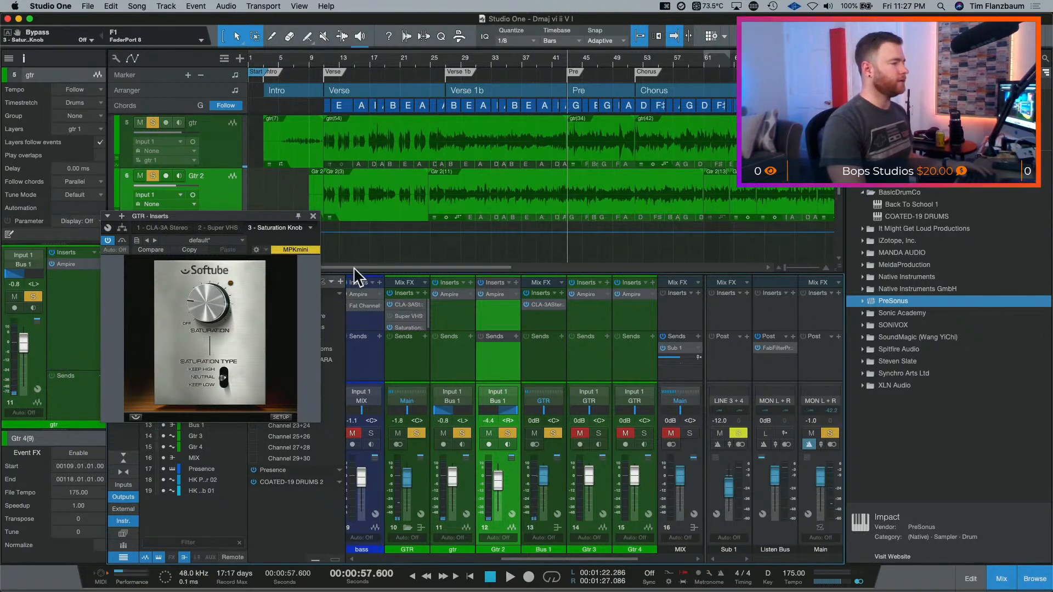
# - Close the Saturation Knob window and insert Pawn Shop Comp 2 on the GTR bus, moving its window higher up
pyautogui.click(313, 217)
pyautogui.click(425, 294)
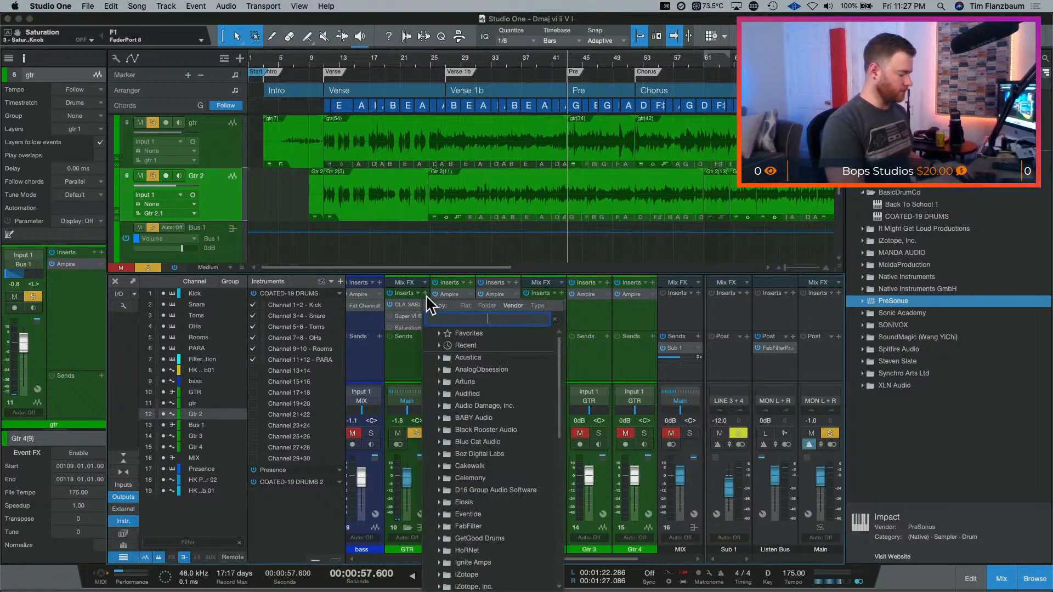
pyautogui.write('pawn')
pyautogui.press('Down')
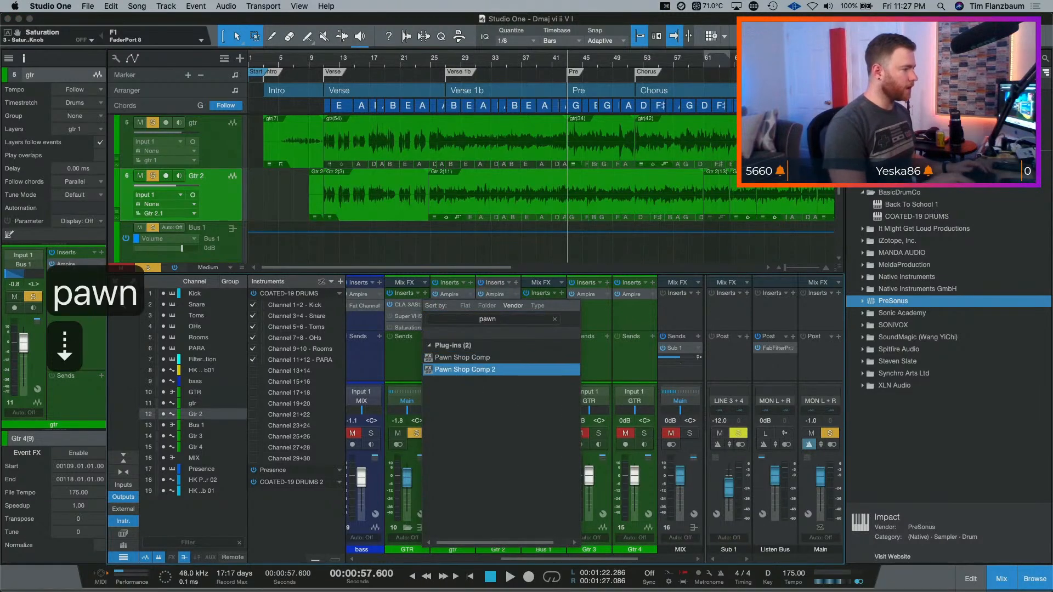
pyautogui.press('Return')
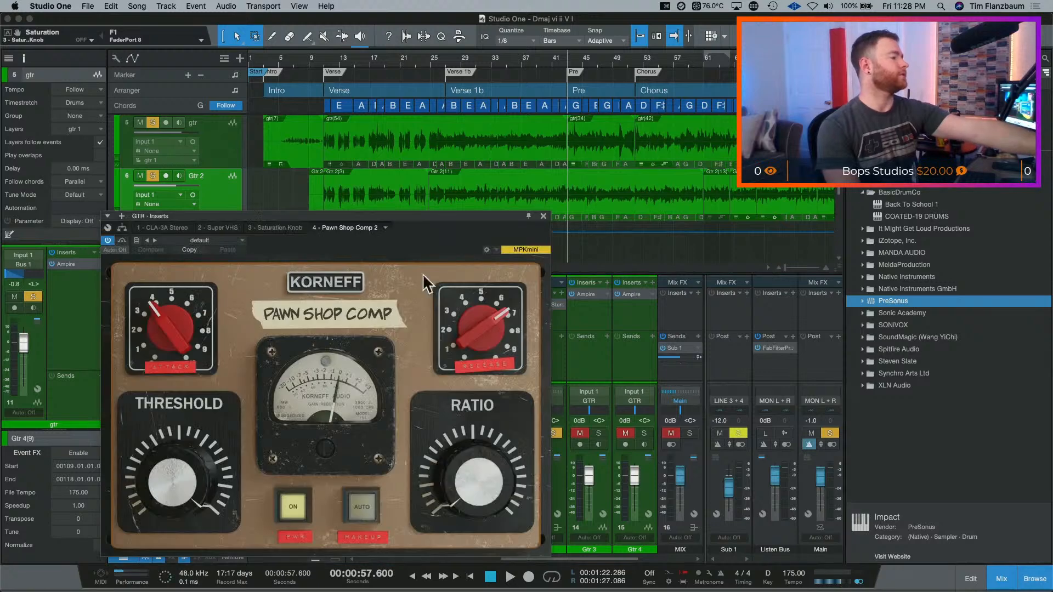
pyautogui.moveTo(324, 214); pyautogui.dragTo(316, 117)
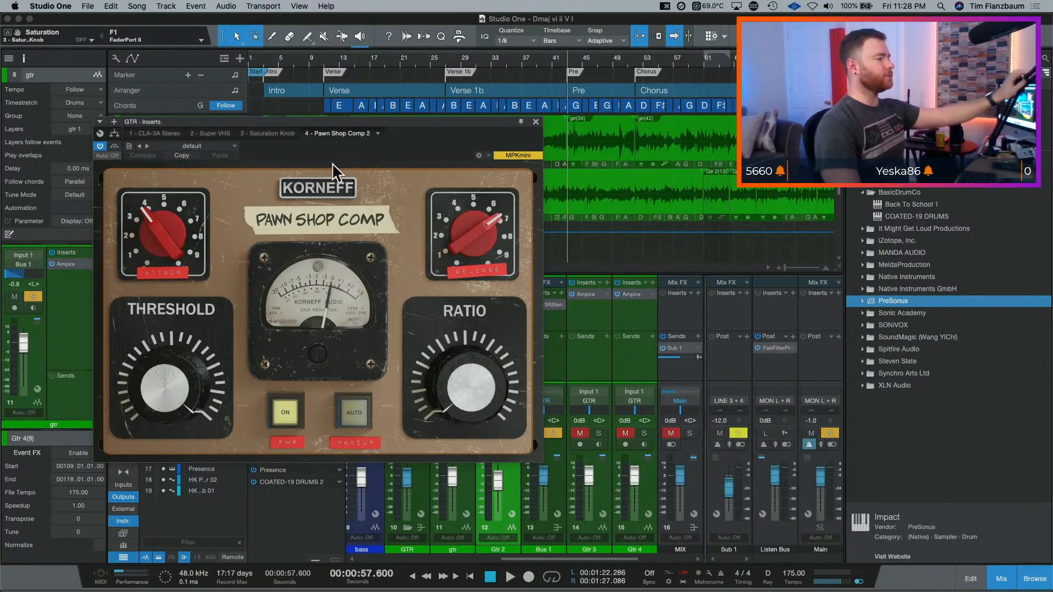
# - Examine Pawn Shop Comp 2's front controls and rear tube stage, leaving Threshold at 0.0 dB and the rear side showing
pyautogui.click(327, 182)
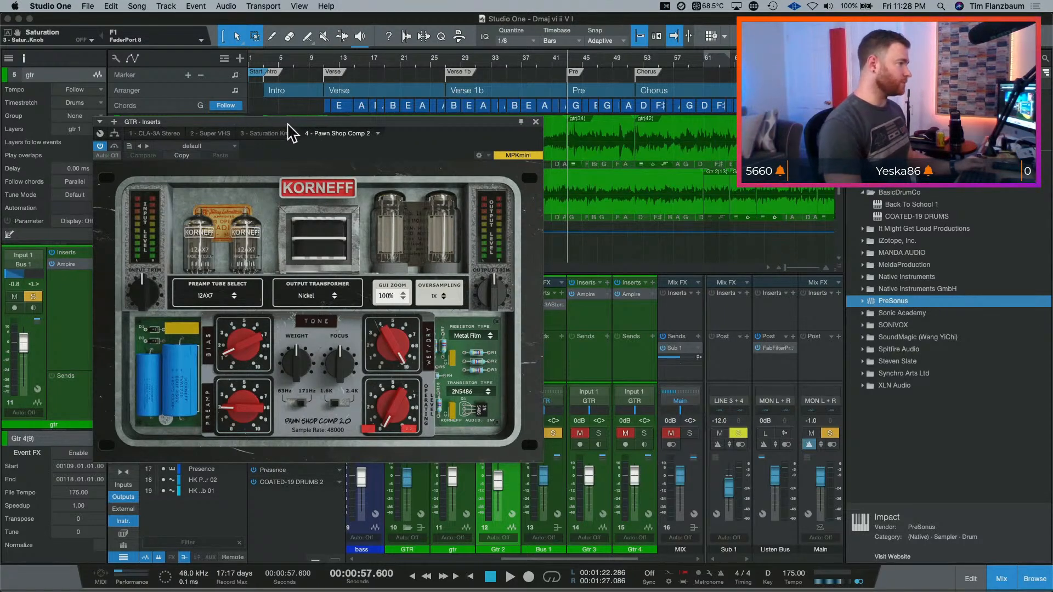
pyautogui.moveTo(288, 125); pyautogui.dragTo(381, 147)
pyautogui.moveTo(477, 170); pyautogui.dragTo(483, 117)
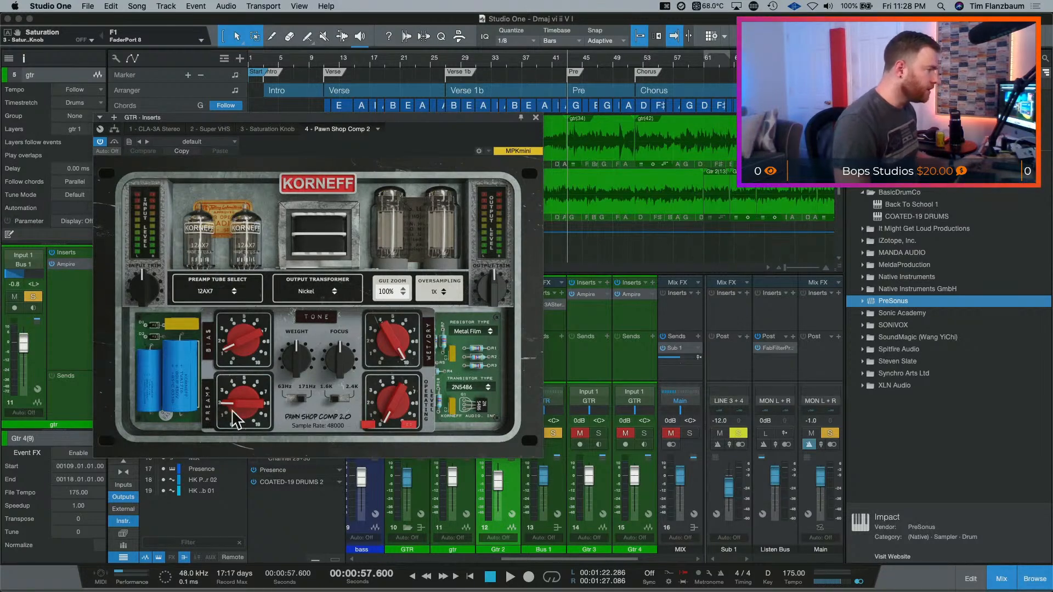
pyautogui.click(328, 186)
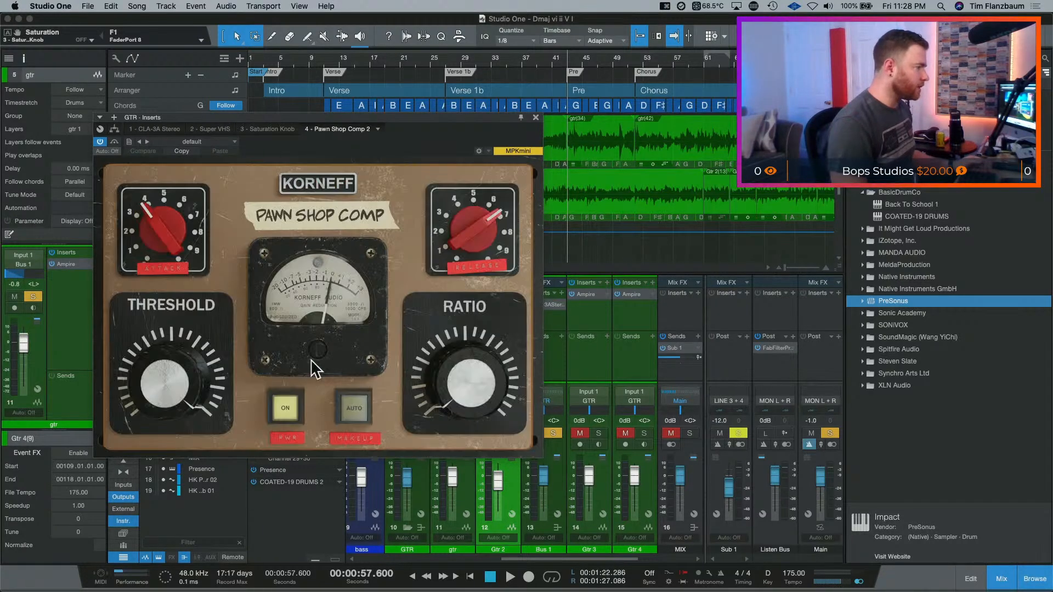
pyautogui.moveTo(201, 380); pyautogui.dragTo(208, 299)
pyautogui.moveTo(167, 386); pyautogui.dragTo(291, 414)
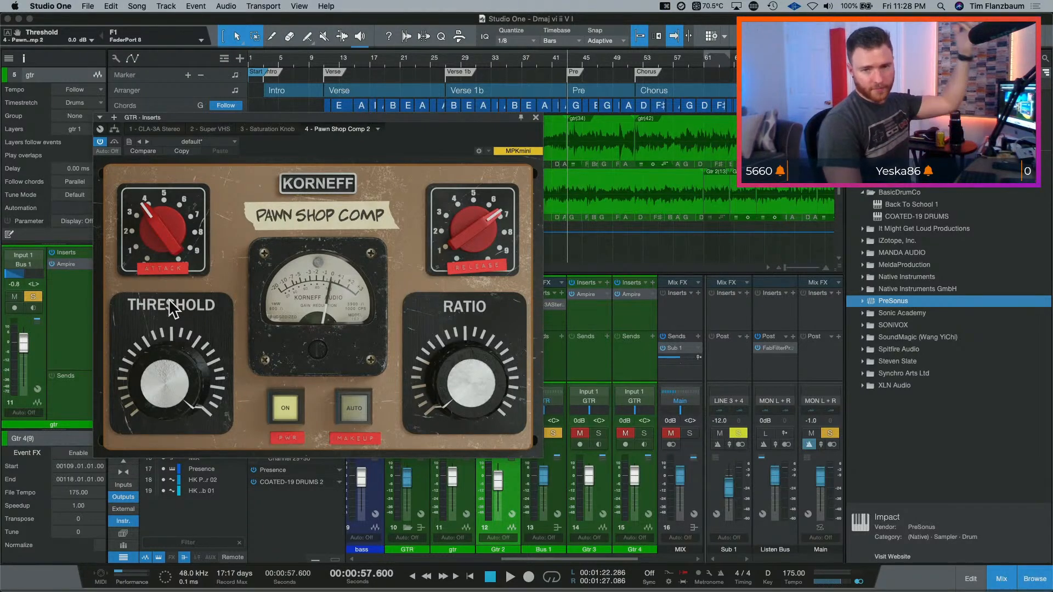
pyautogui.click(329, 176)
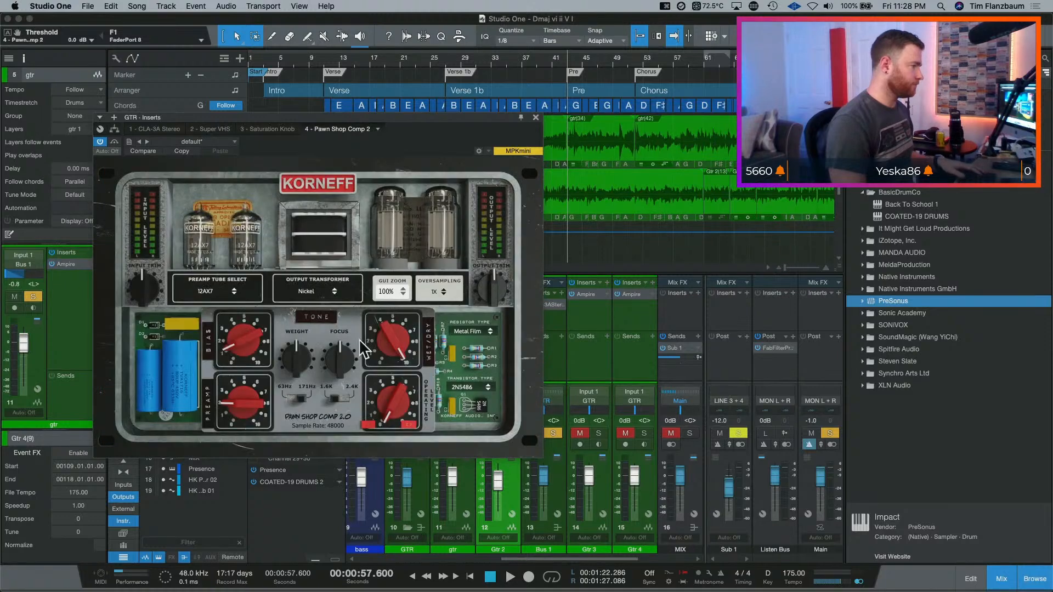
# - Play the Pre section and raise Pawn Shop Comp 2's Preamp knob, comparing it with the plug-in bypassed
pyautogui.press('space')
pyautogui.moveTo(247, 399); pyautogui.dragTo(242, 328)
pyautogui.moveTo(247, 394)
pyautogui.mouseDown()
pyautogui.moveTo(245, 373)
pyautogui.moveTo(248, 394)
pyautogui.mouseUp()
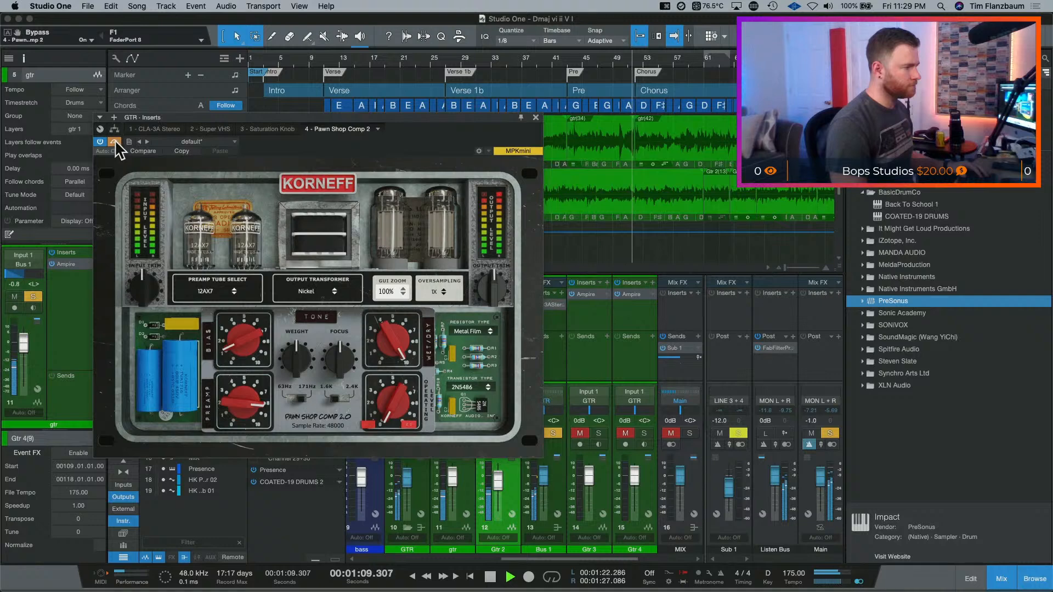
# - Try Output Trim at -3.7 dB, compare Pawn Shop Comp 2 bypassed and active, and stop playback
pyautogui.moveTo(492, 275); pyautogui.dragTo(492, 283)
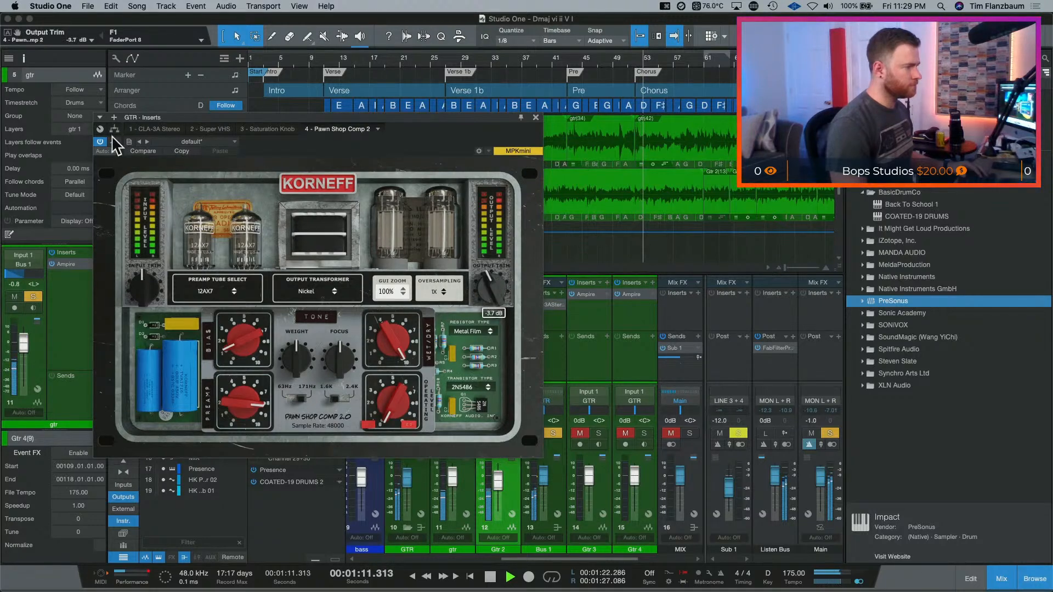
pyautogui.click(113, 142)
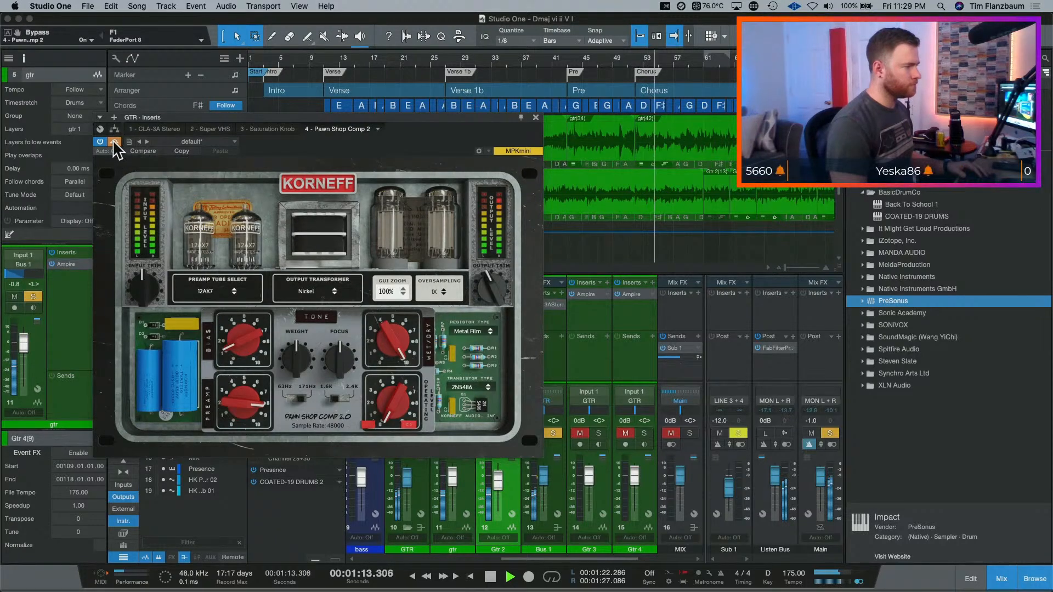
pyautogui.click(114, 141)
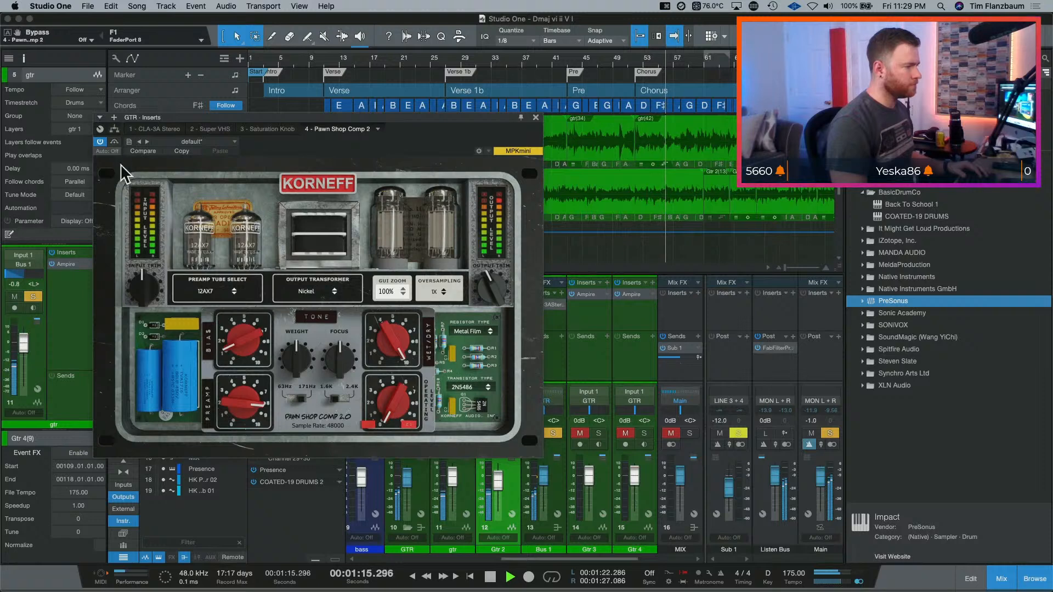
pyautogui.press('space')
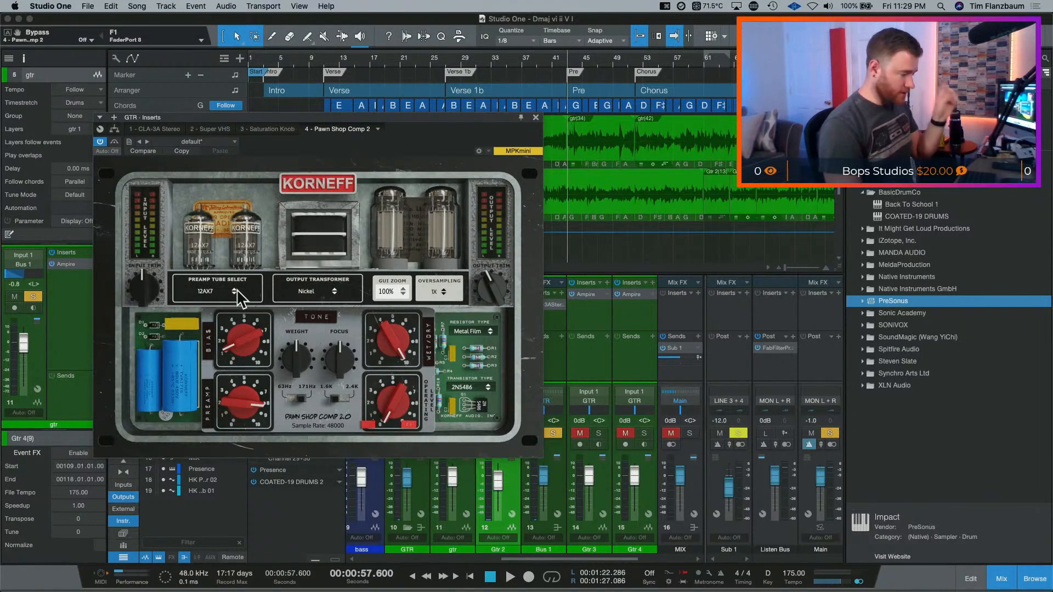
# - Reset Output Trim to 0.0 dB and audition the ECC83 and 5751 preamp tubes while playing the Pre section
pyautogui.moveTo(496, 299); pyautogui.dragTo(467, 268)
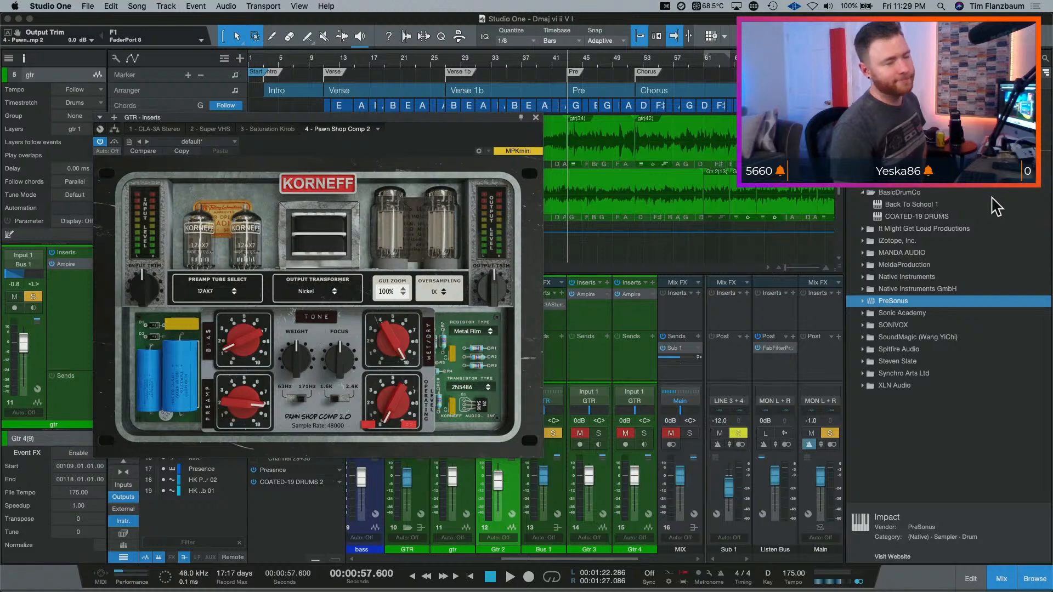
pyautogui.press('space')
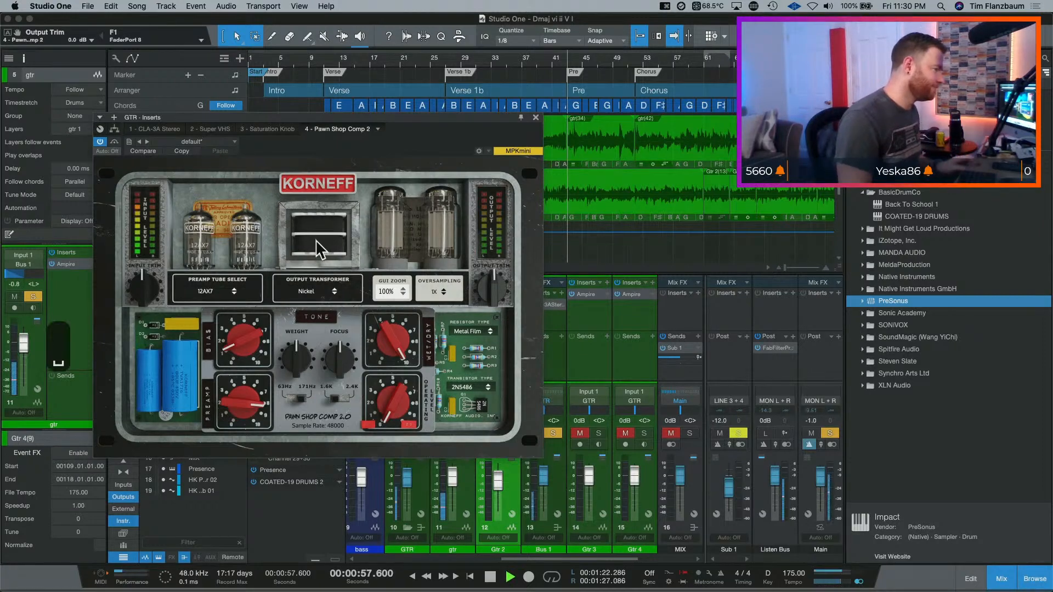
pyautogui.click(234, 290)
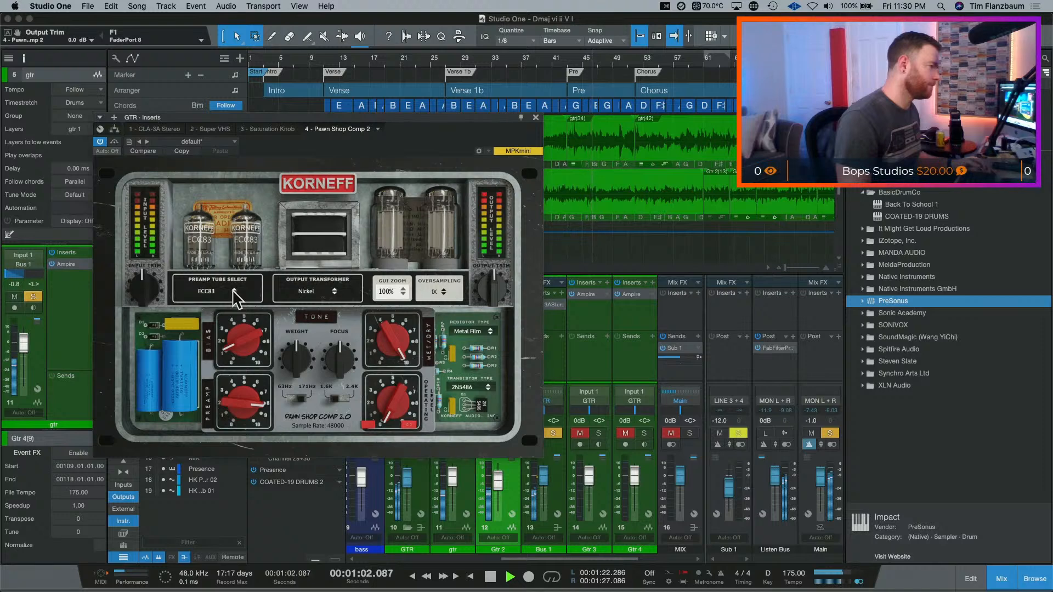
pyautogui.click(234, 290)
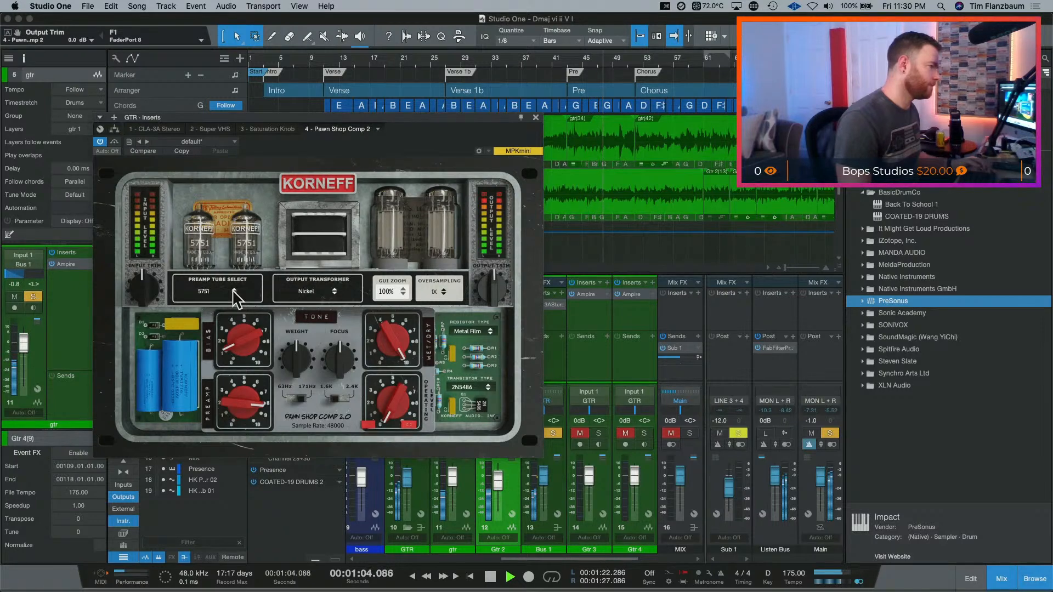
# - Raise the Preamp to 20.0 dB and adjust the tube Bias slightly while the guitars play
pyautogui.moveTo(239, 397); pyautogui.dragTo(239, 2)
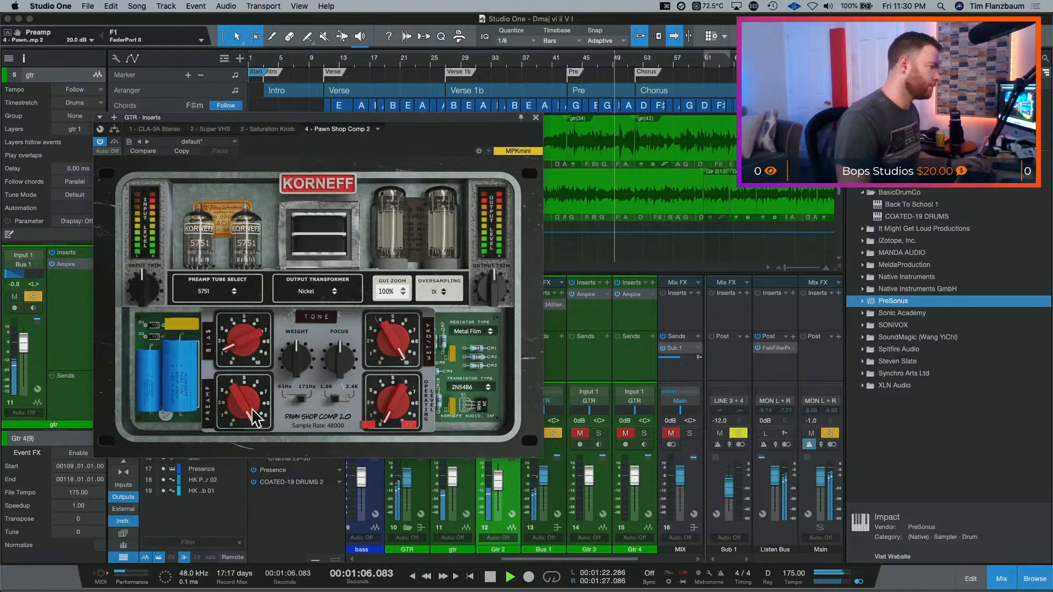
pyautogui.click(251, 343)
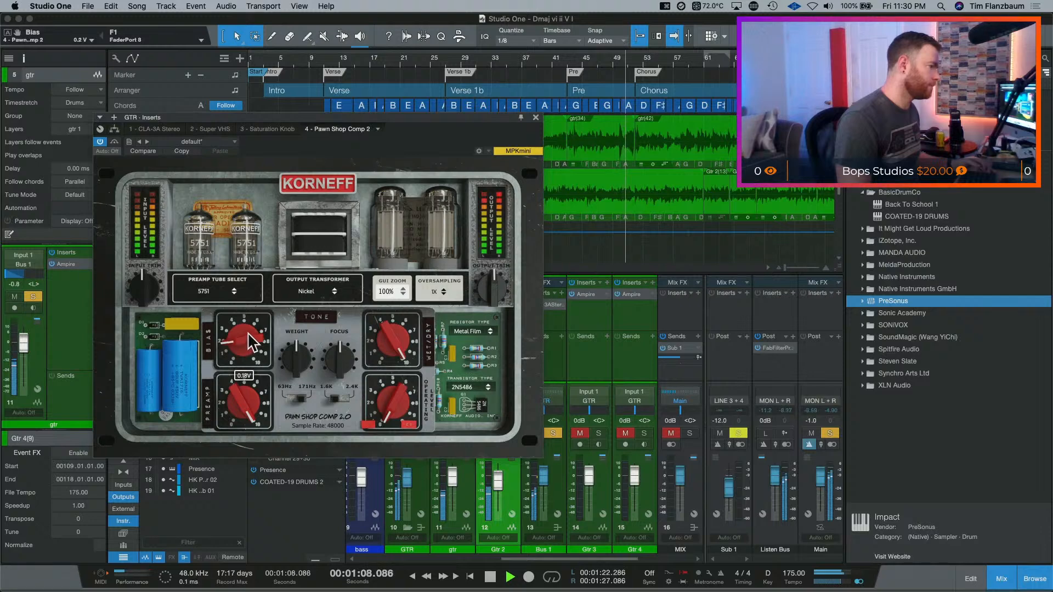
# - Audition the 12AX7, ECC83 and 5751 preamp tubes, return to 12AX7, and restart playback from the Pre section
pyautogui.click(220, 290)
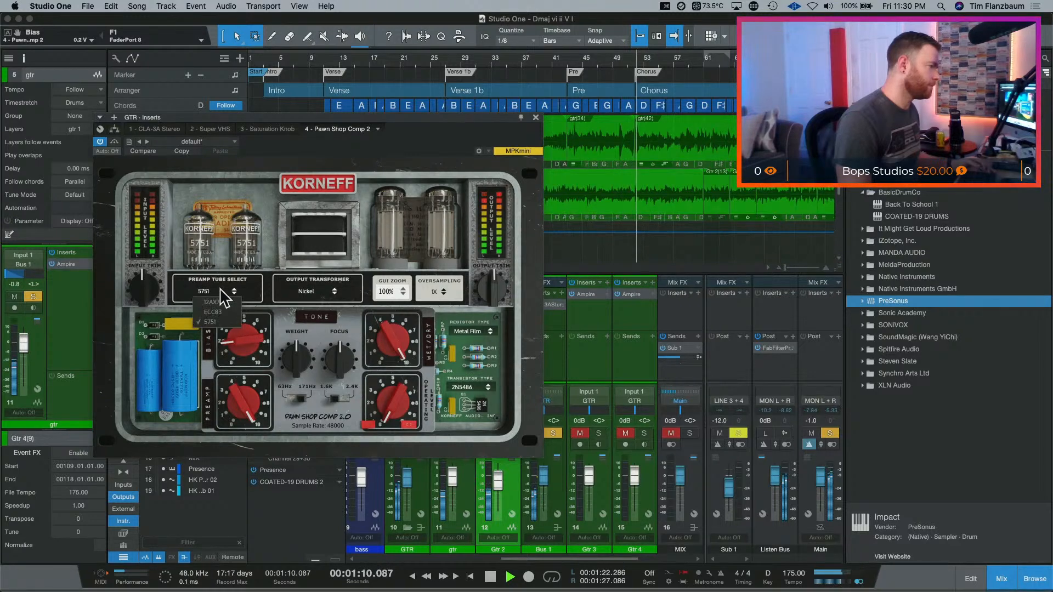
pyautogui.click(226, 302)
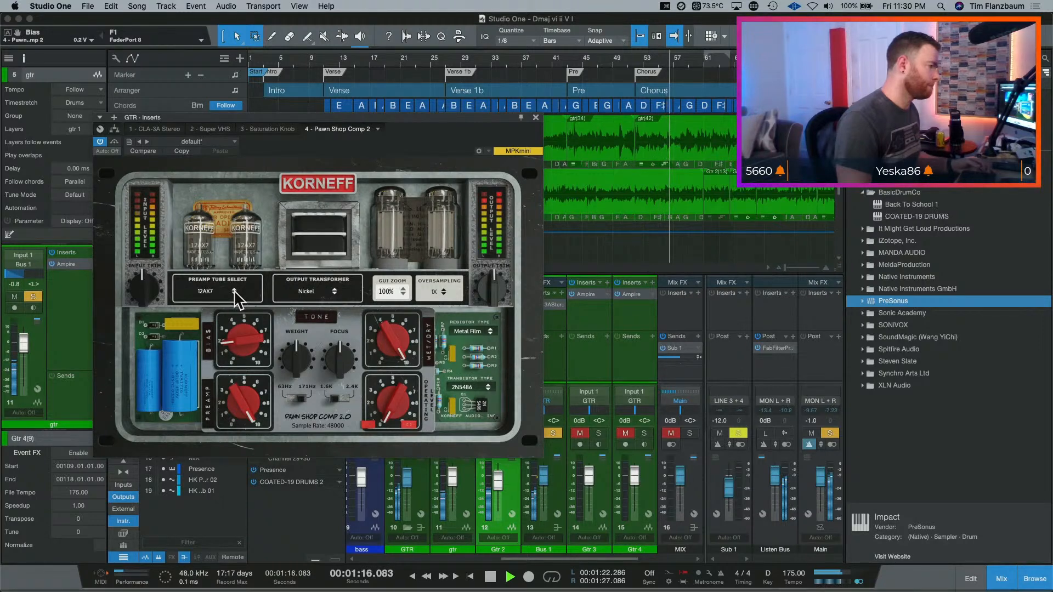
pyautogui.click(234, 289)
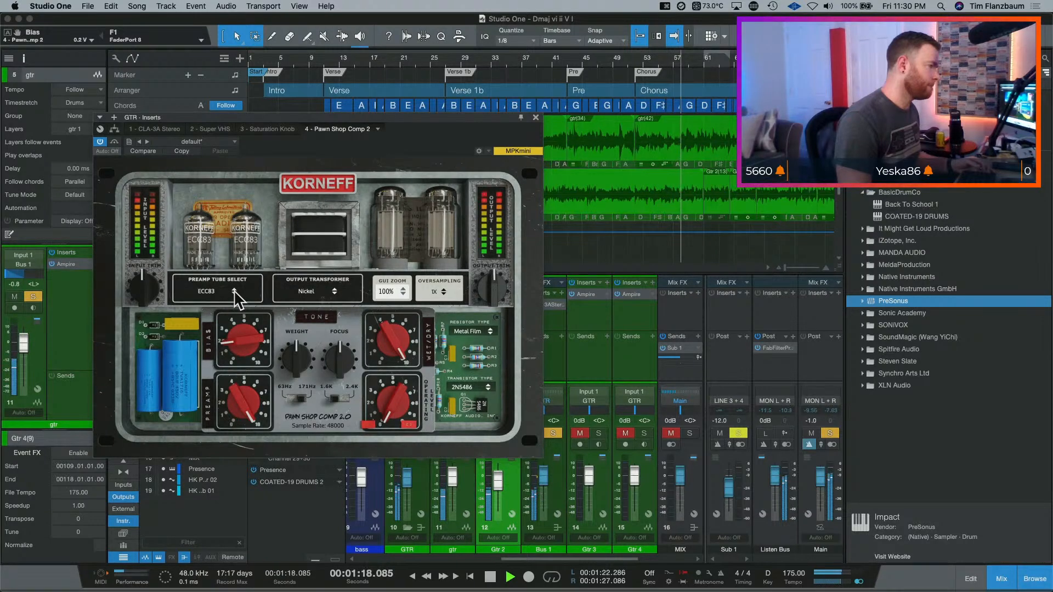
pyautogui.click(235, 289)
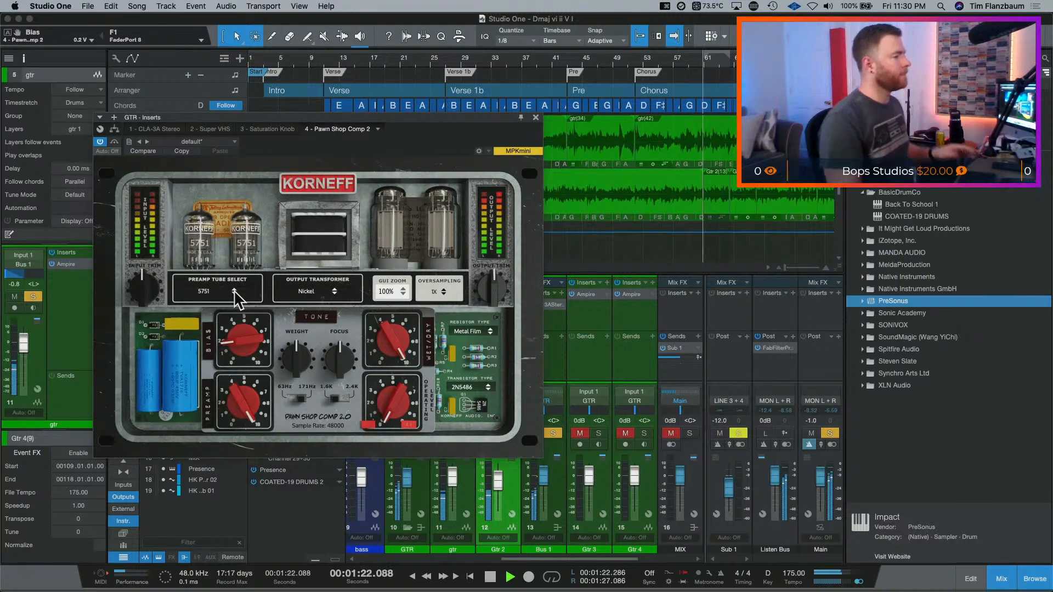
pyautogui.press('space')
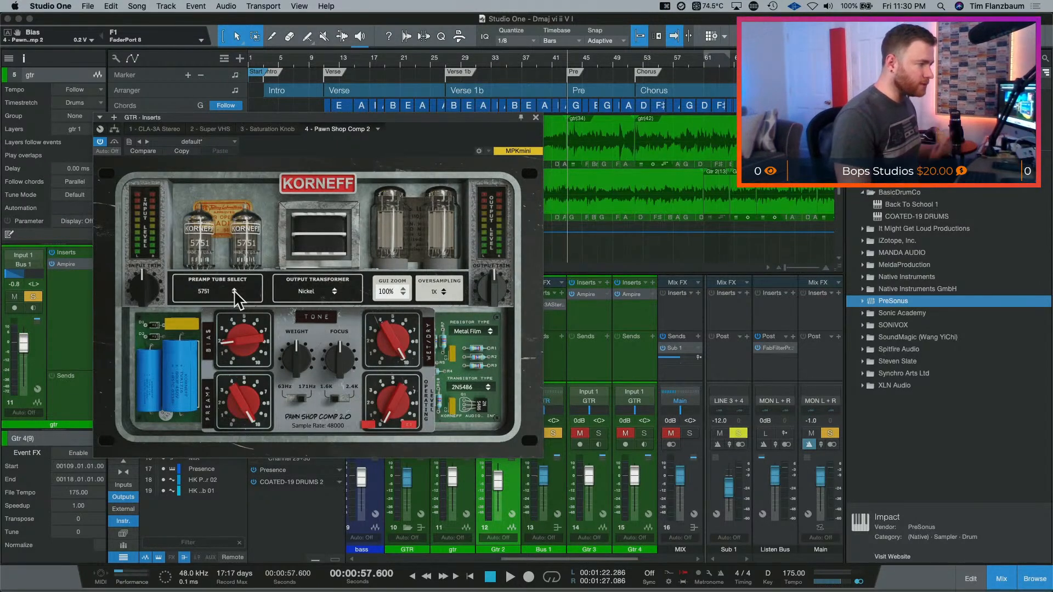
pyautogui.click(234, 290)
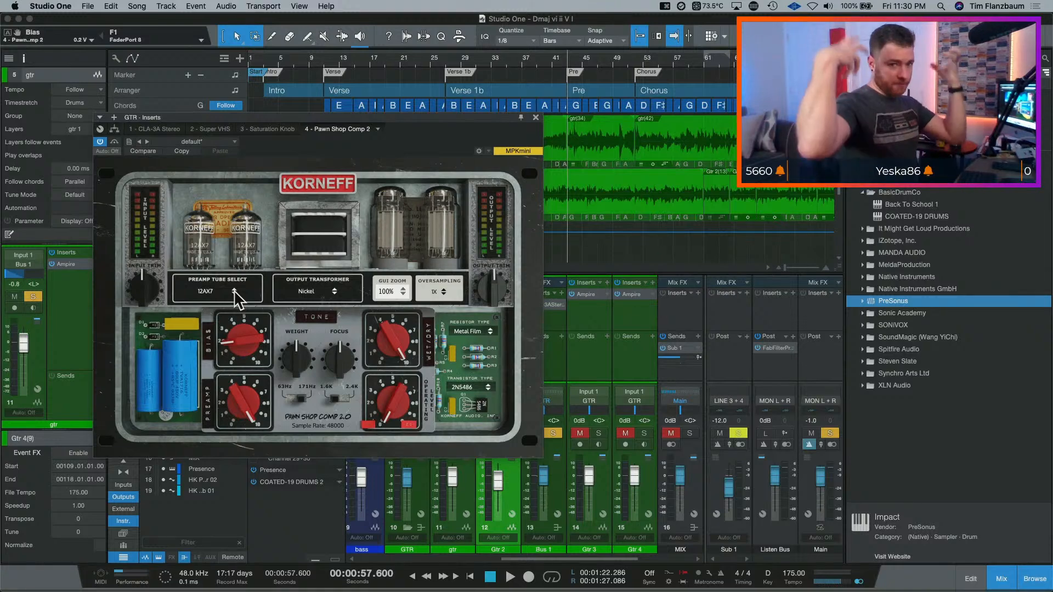
pyautogui.press('space')
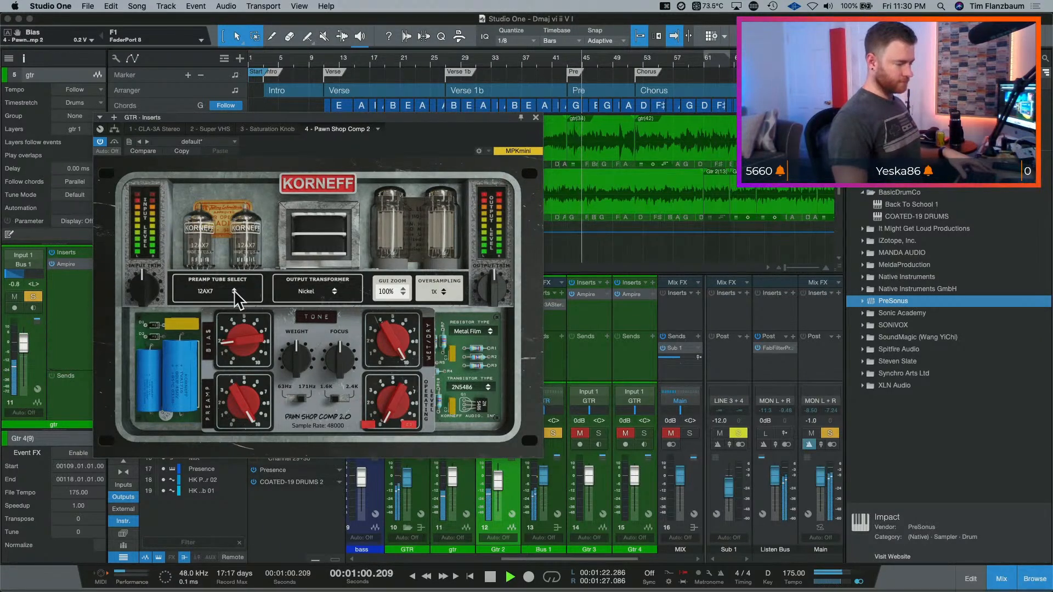
# - Compare the 12AX7 and ECC83 preamp tubes while playing the Pre section, leave ECC83 selected, and stop playback
pyautogui.press('space')
pyautogui.click(235, 290)
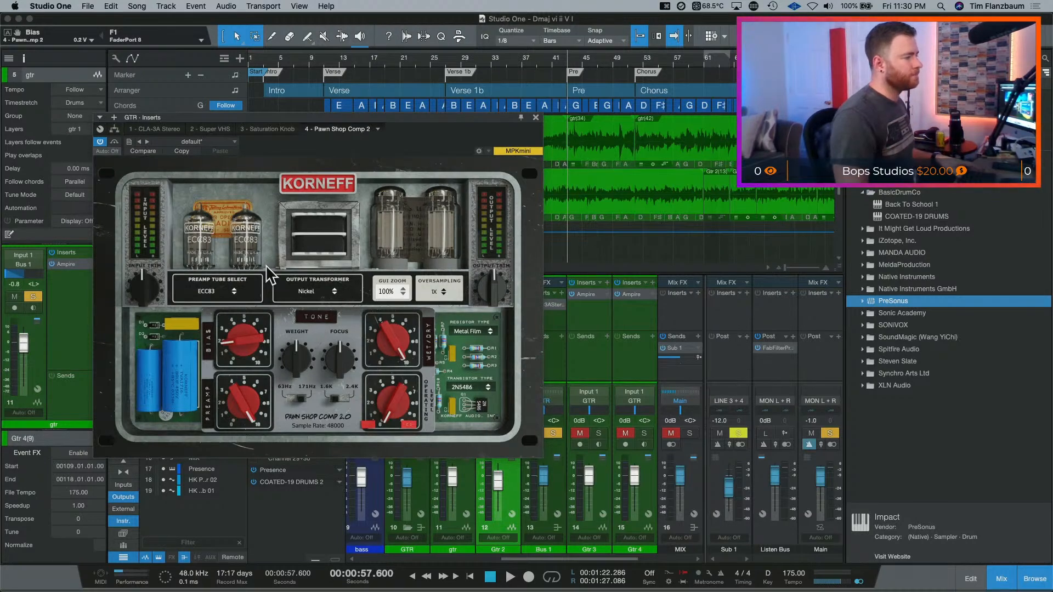
pyautogui.press('space')
pyautogui.press('space')
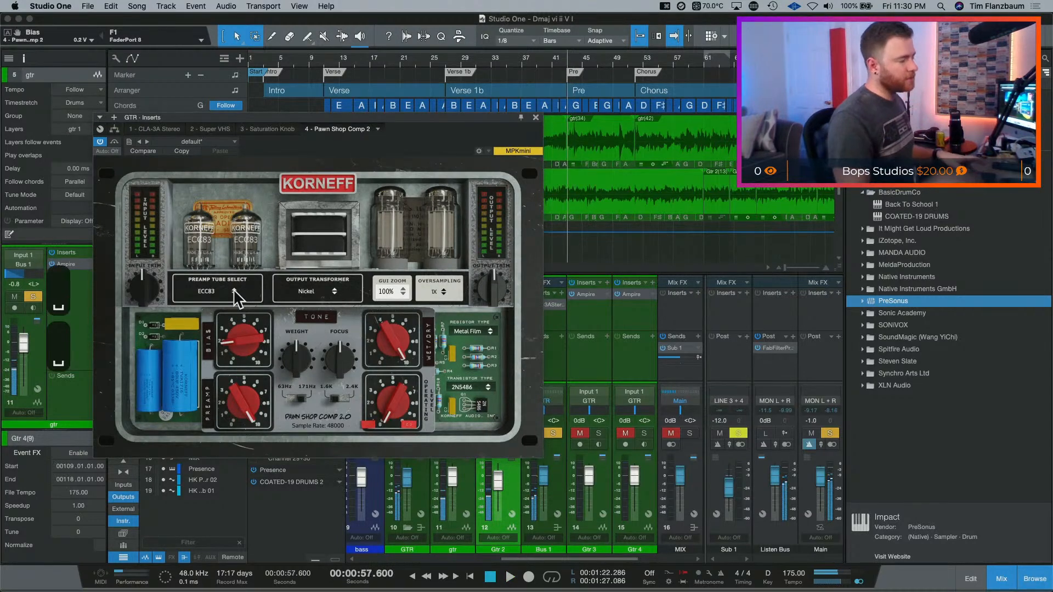
pyautogui.press('space')
pyautogui.click(218, 298)
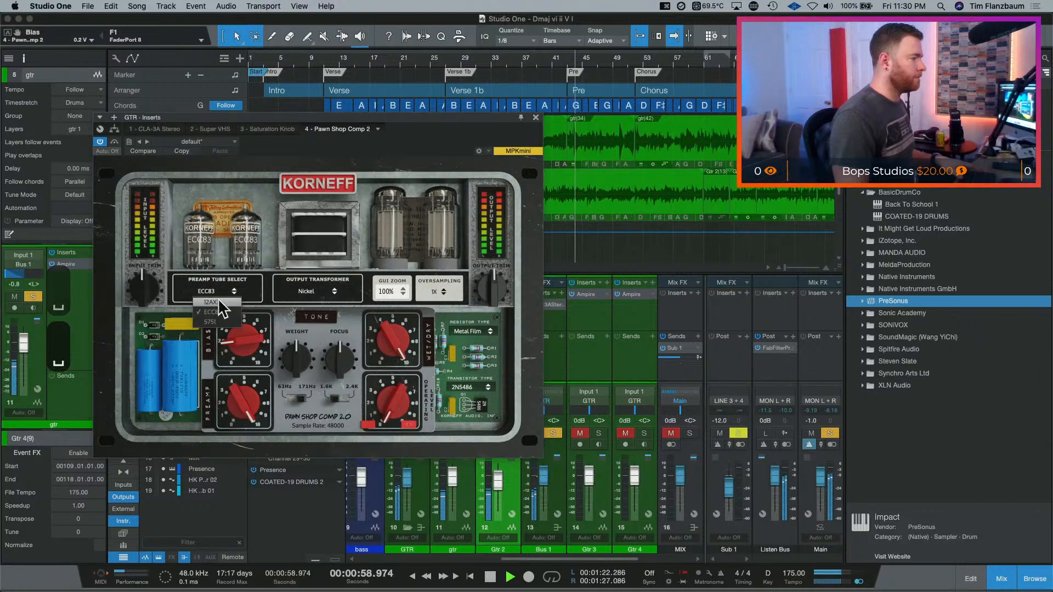
pyautogui.click(220, 301)
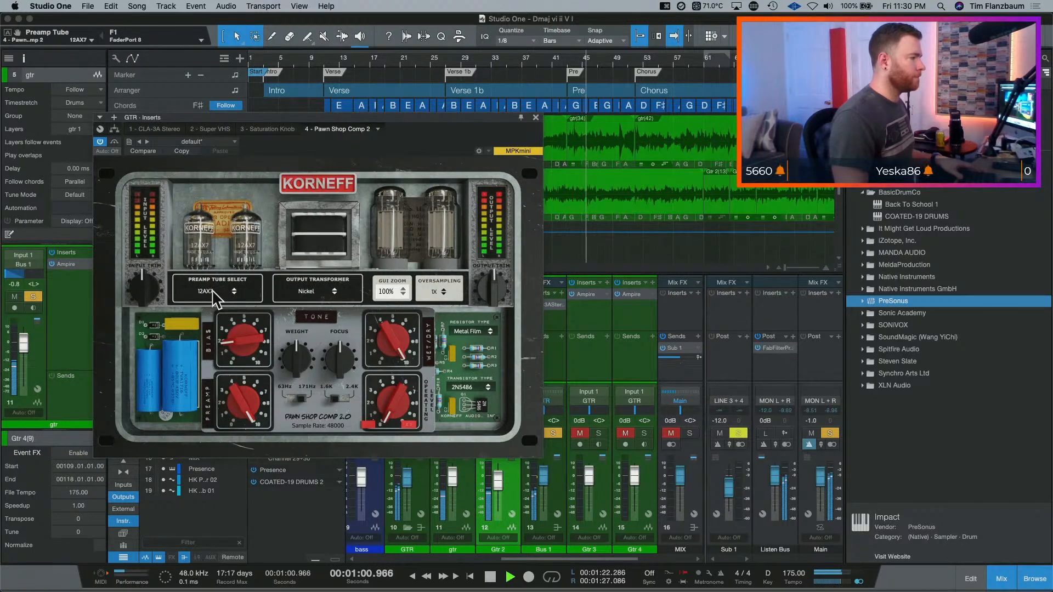
pyautogui.click(216, 299)
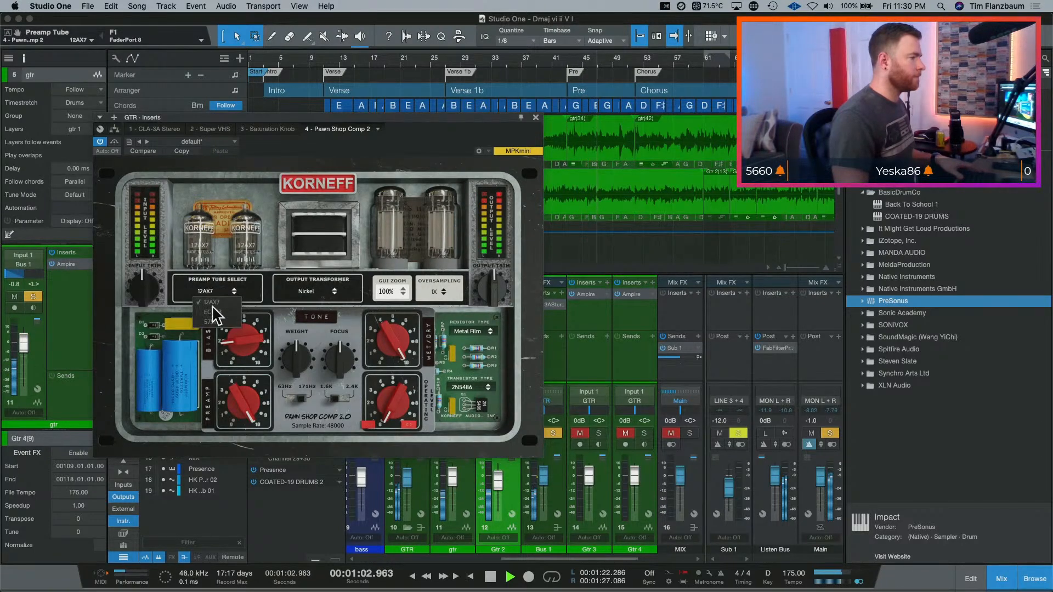
pyautogui.click(213, 311)
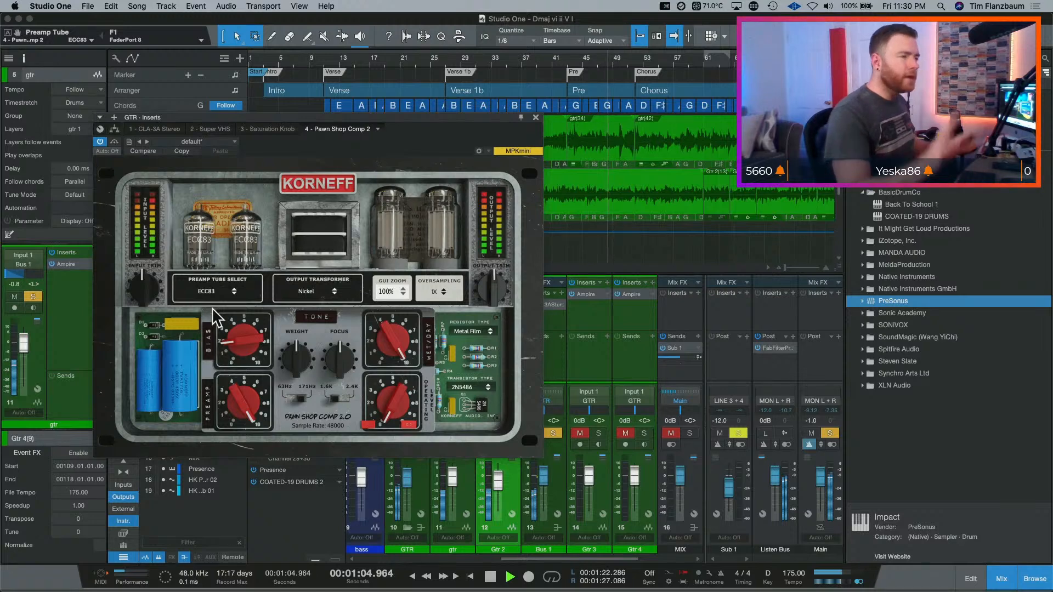
pyautogui.press('space')
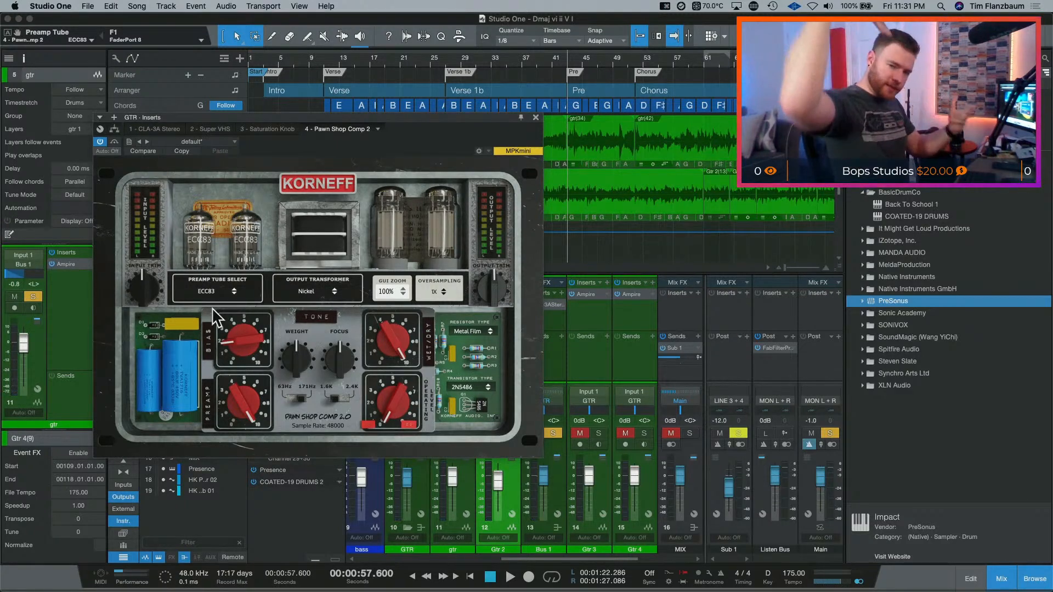
# - Audition the ECC83 and 5751 preamp tubes from the Pre section, compare 5751 with the plug-in bypassed, and stop playback
pyautogui.click(220, 297)
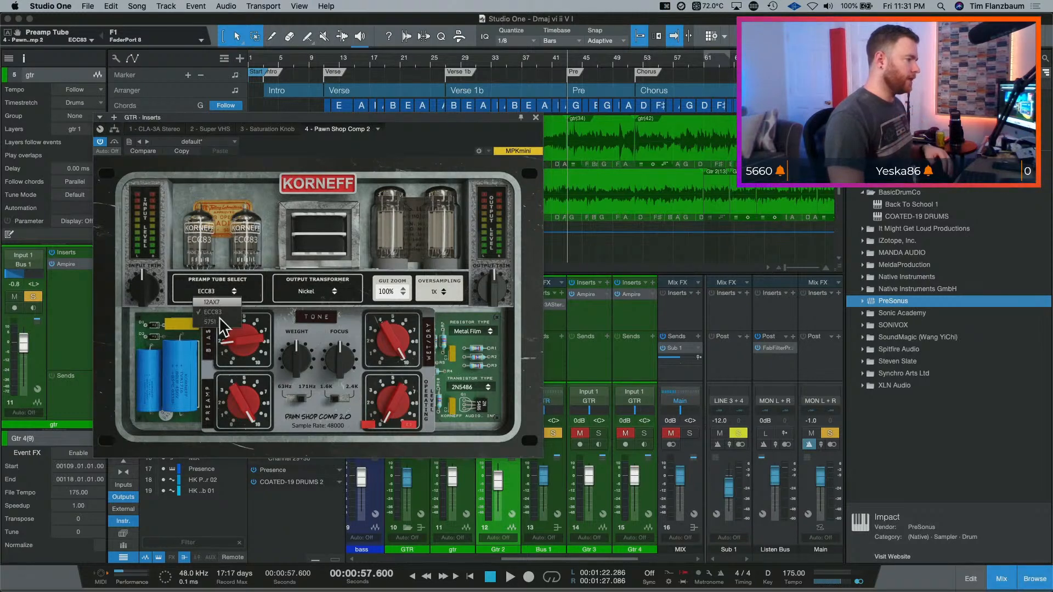
pyautogui.click(246, 312)
pyautogui.press('space')
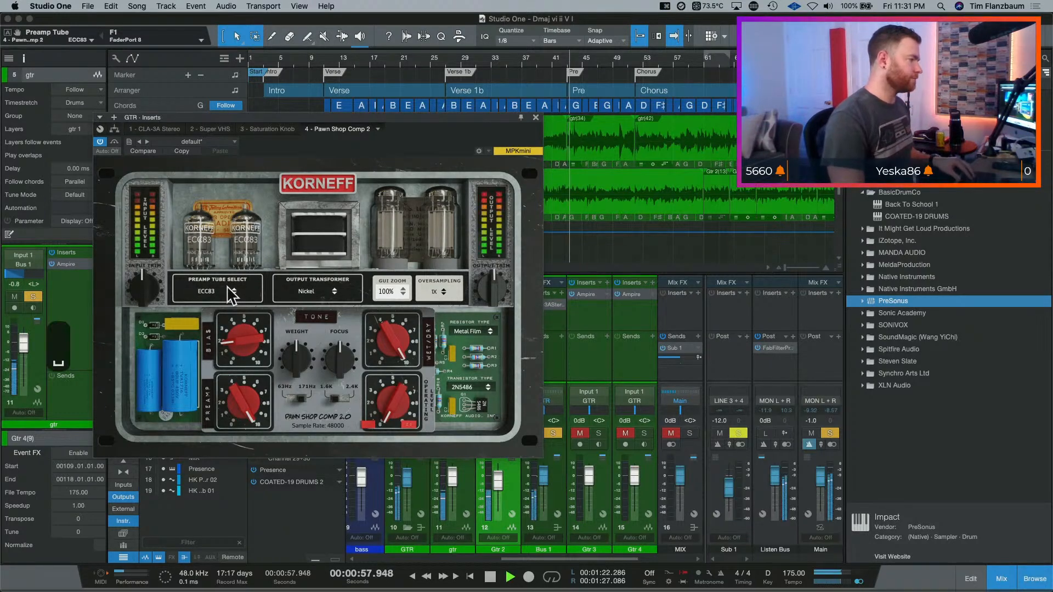
pyautogui.click(210, 296)
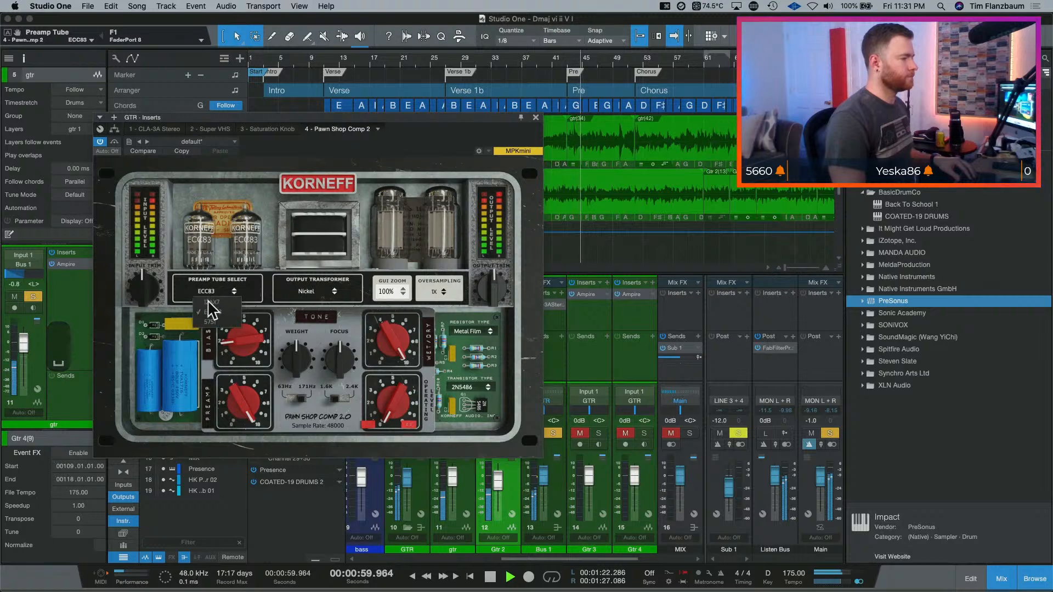
pyautogui.click(210, 323)
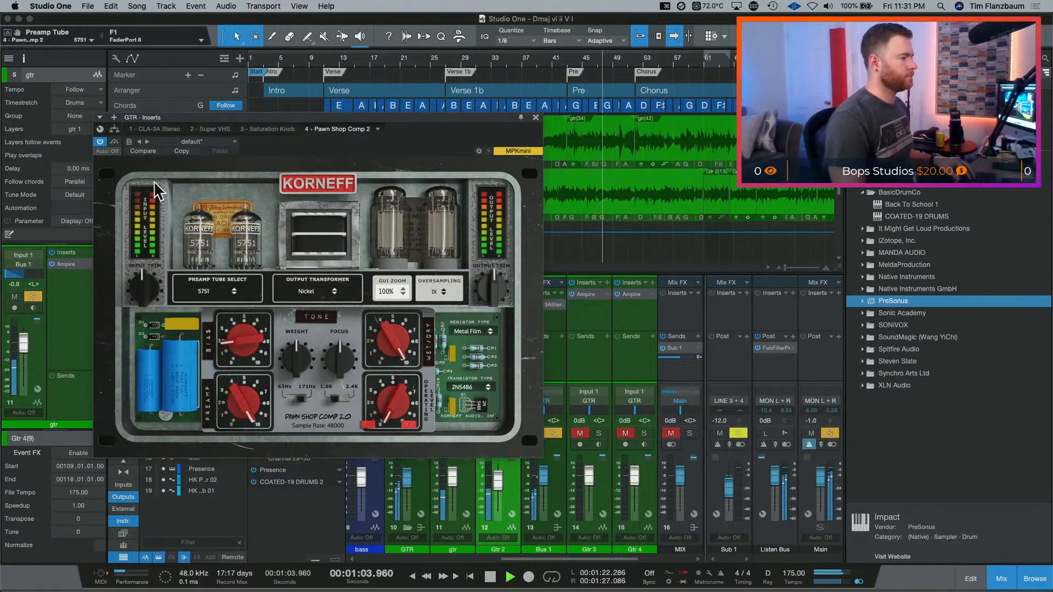
pyautogui.click(114, 142)
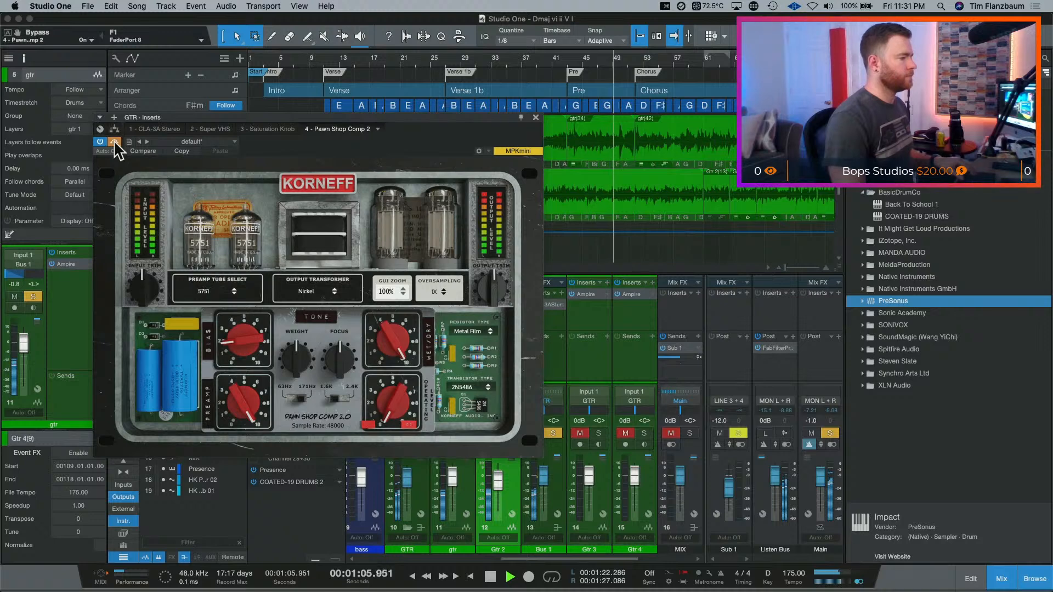
pyautogui.click(114, 142)
pyautogui.press('space')
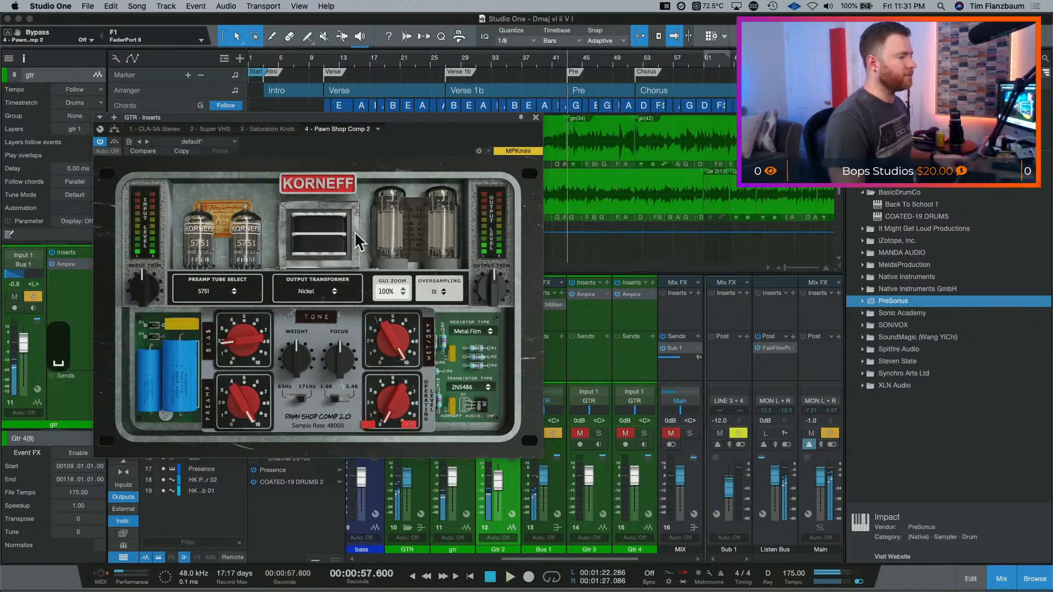
# - Select the ECC83 preamp tube and compare the Nickel and Iron output transformers during playback, ending on Nickel with playback stopped
pyautogui.click(198, 296)
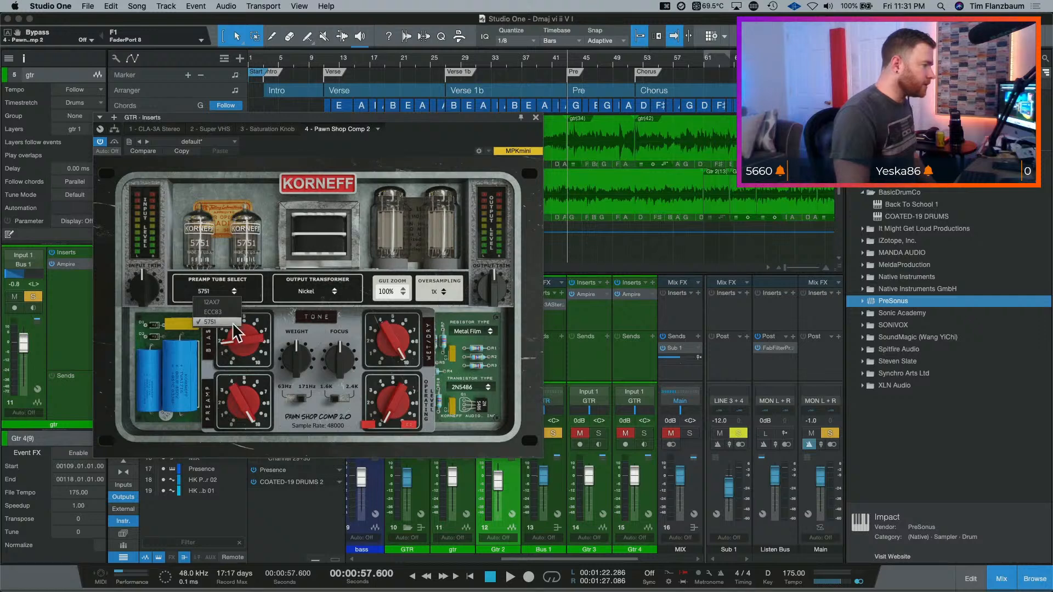
pyautogui.click(229, 312)
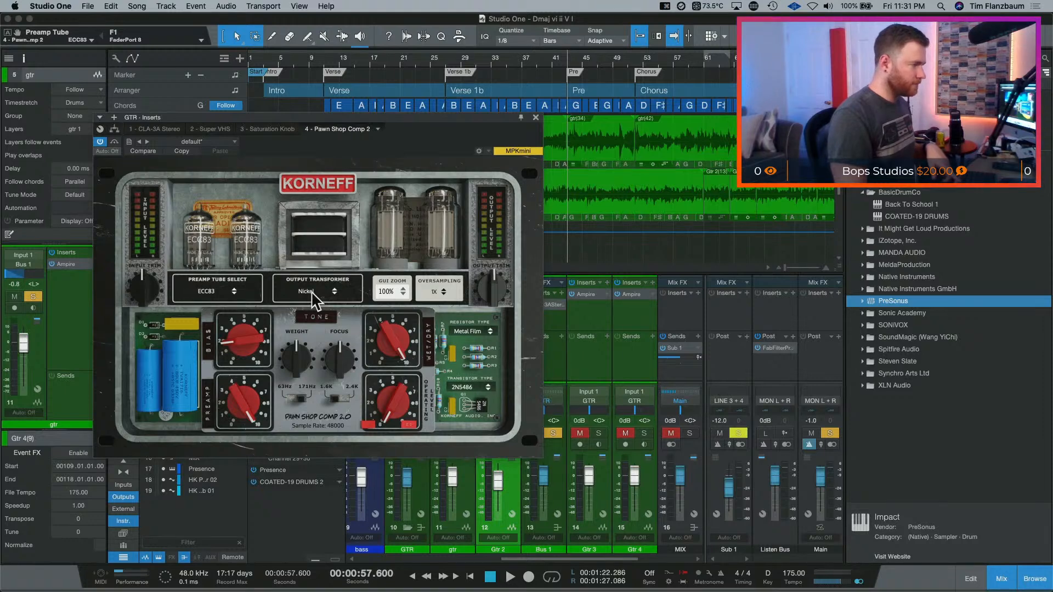
pyautogui.press('space')
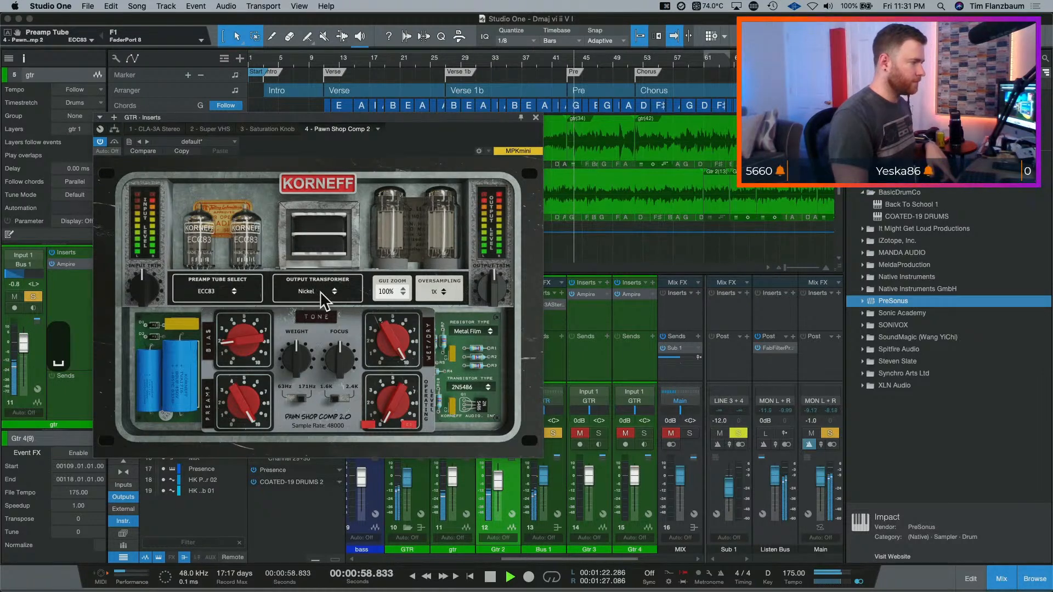
pyautogui.click(323, 293)
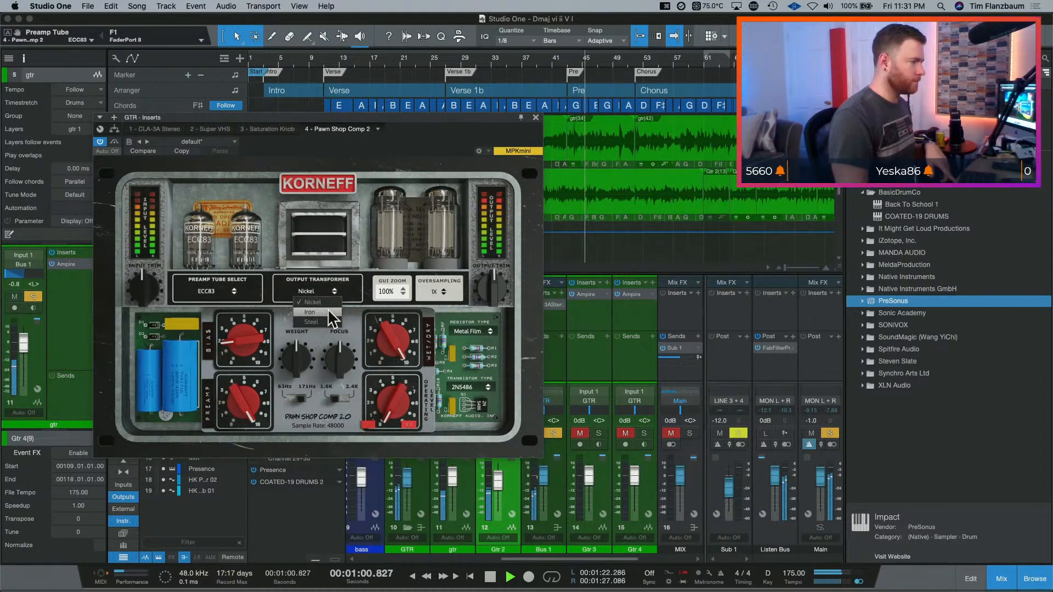
pyautogui.click(327, 309)
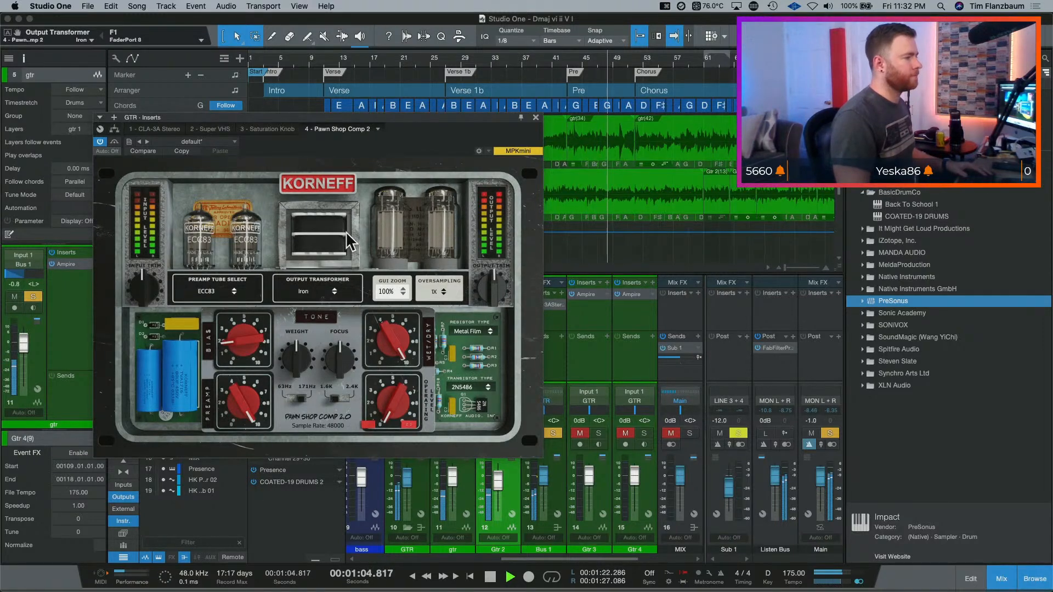
pyautogui.click(334, 292)
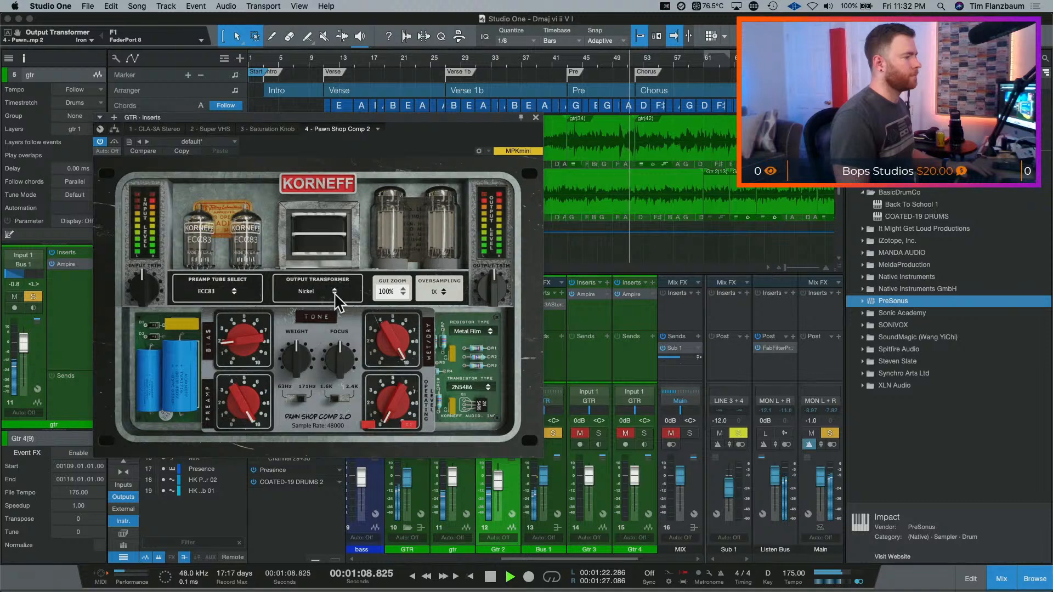
pyautogui.click(334, 293)
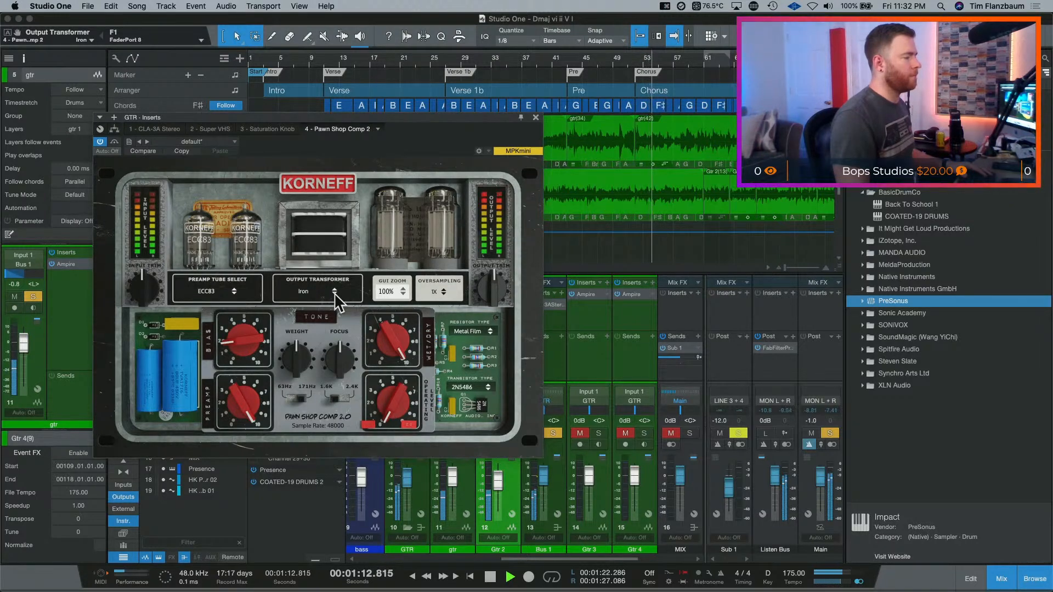
pyautogui.click(334, 293)
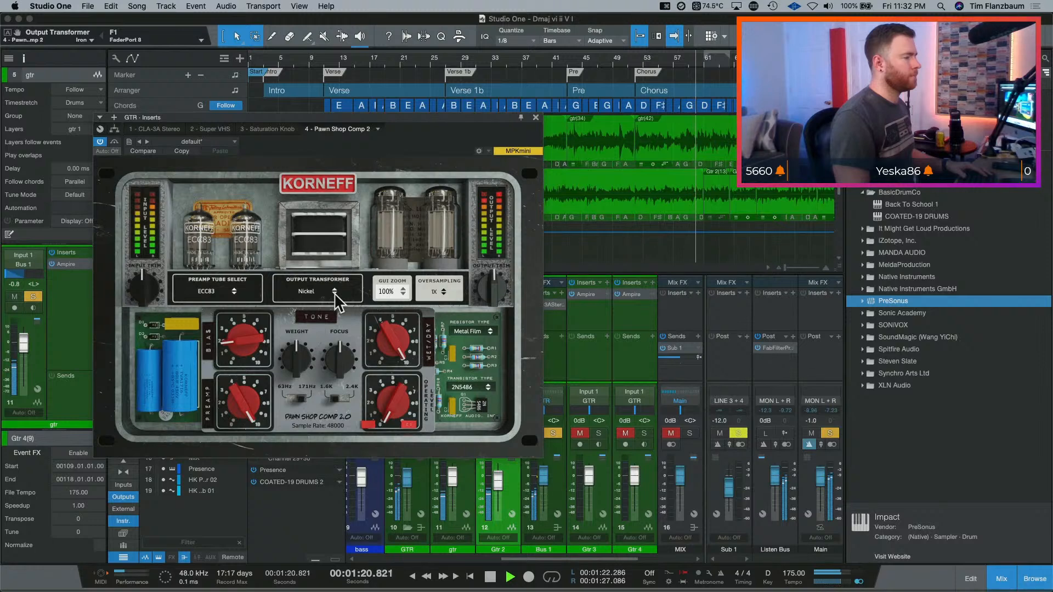
pyautogui.click(334, 293)
pyautogui.press('space')
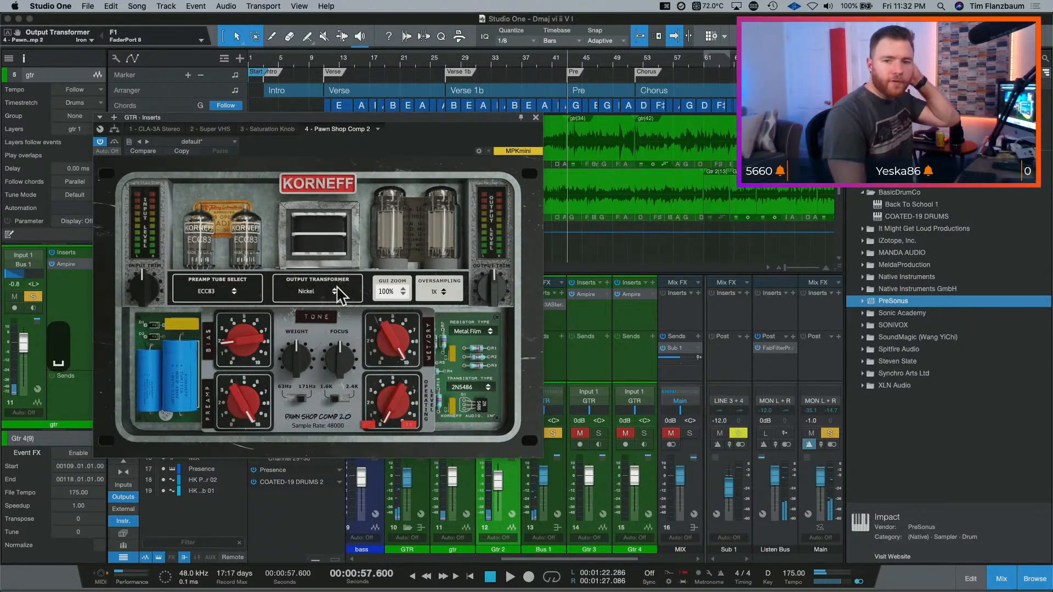
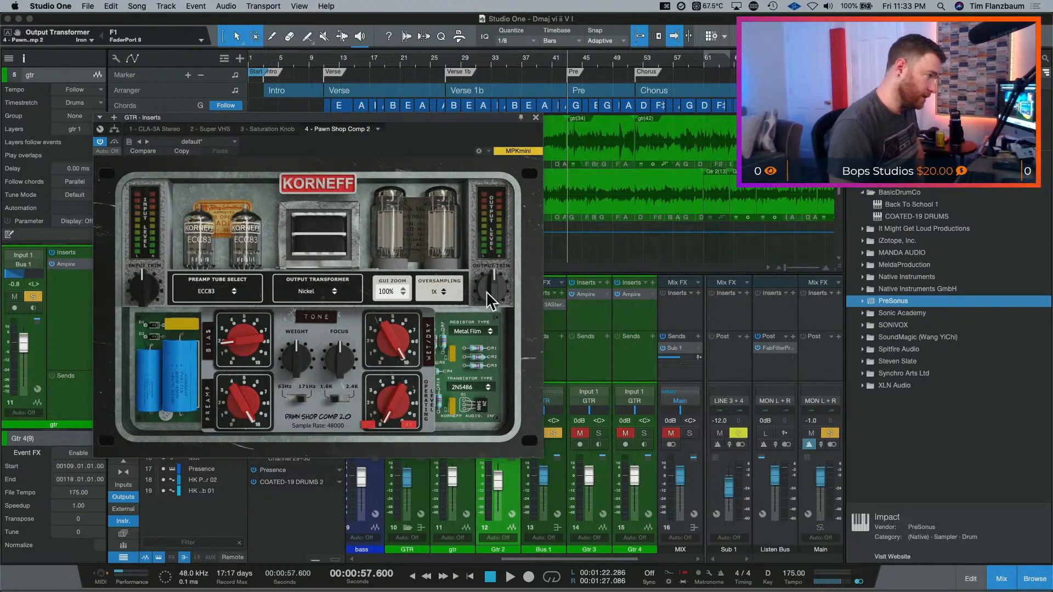
# - Lower the Output Trim and audition the Operating Level at 13.4 dB while the guitars play, ending with playback stopped
pyautogui.moveTo(491, 298); pyautogui.dragTo(487, 321)
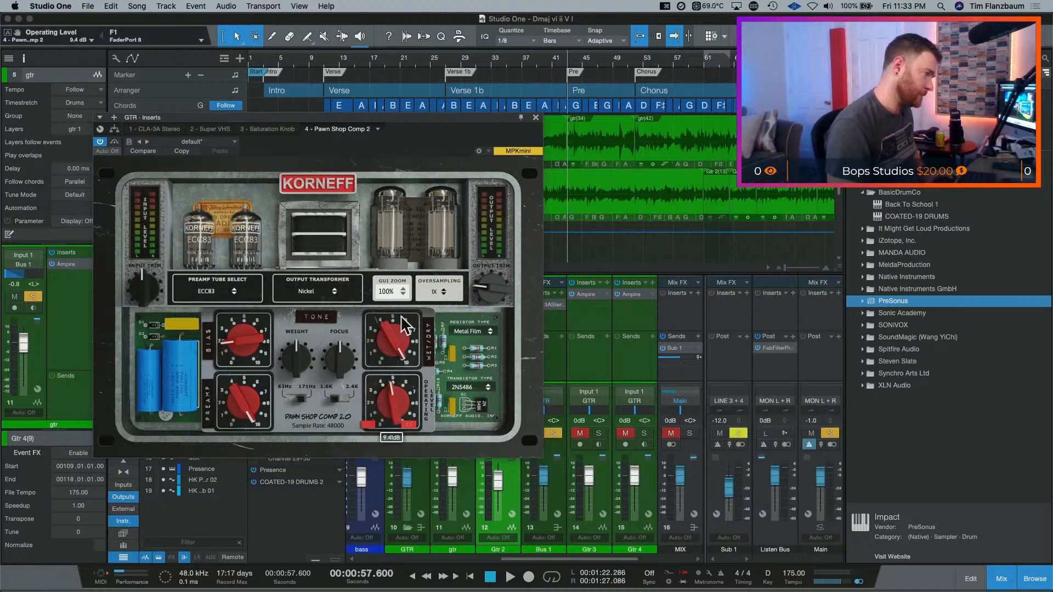
pyautogui.press('space')
pyautogui.moveTo(394, 400); pyautogui.dragTo(380, 292)
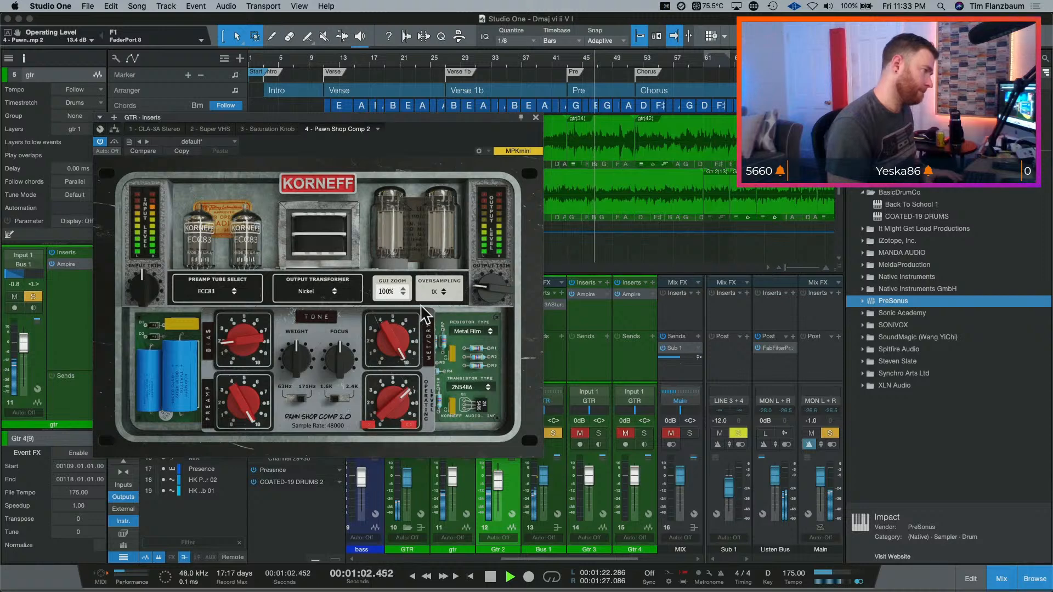
pyautogui.press('space')
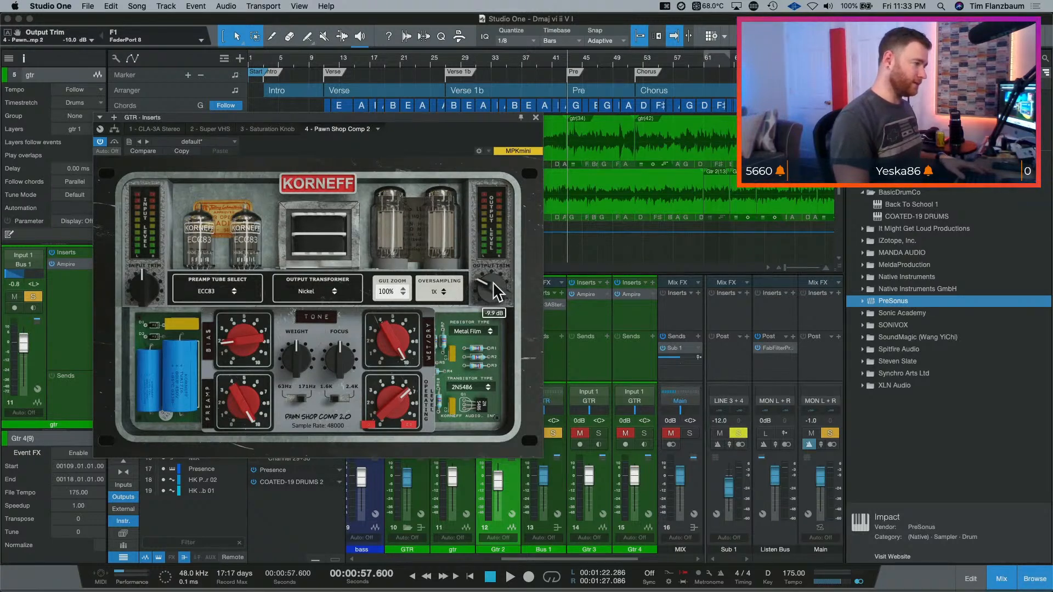
# - Set Output Trim to -7.0 dB, audition Operating Level at 20.0 dB, then reset it to 0.0 dB and stop playback
pyautogui.press('space')
pyautogui.moveTo(493, 287); pyautogui.dragTo(490, 281)
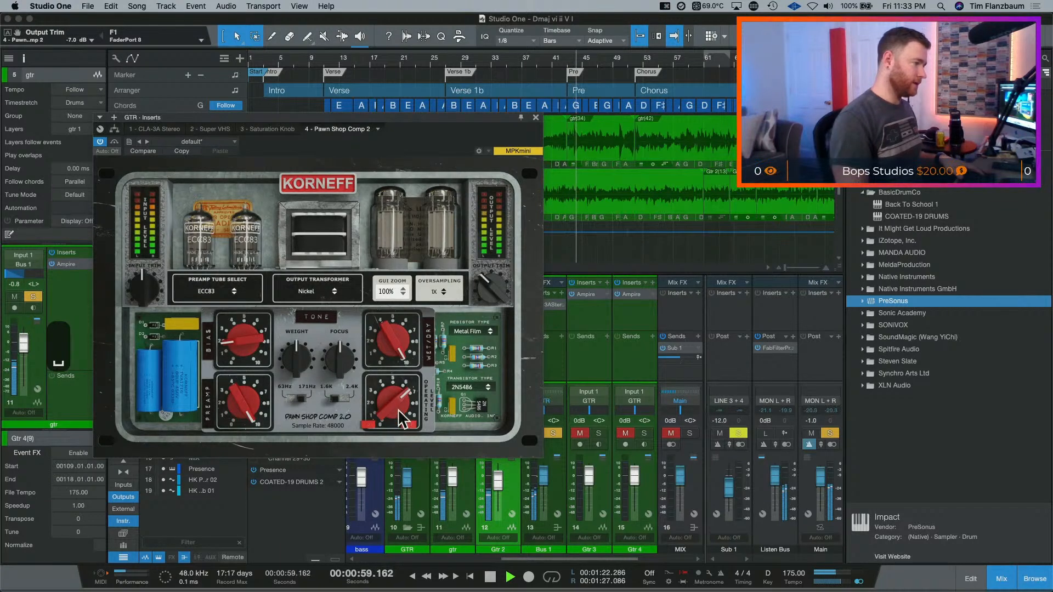
pyautogui.moveTo(399, 410); pyautogui.dragTo(382, 372)
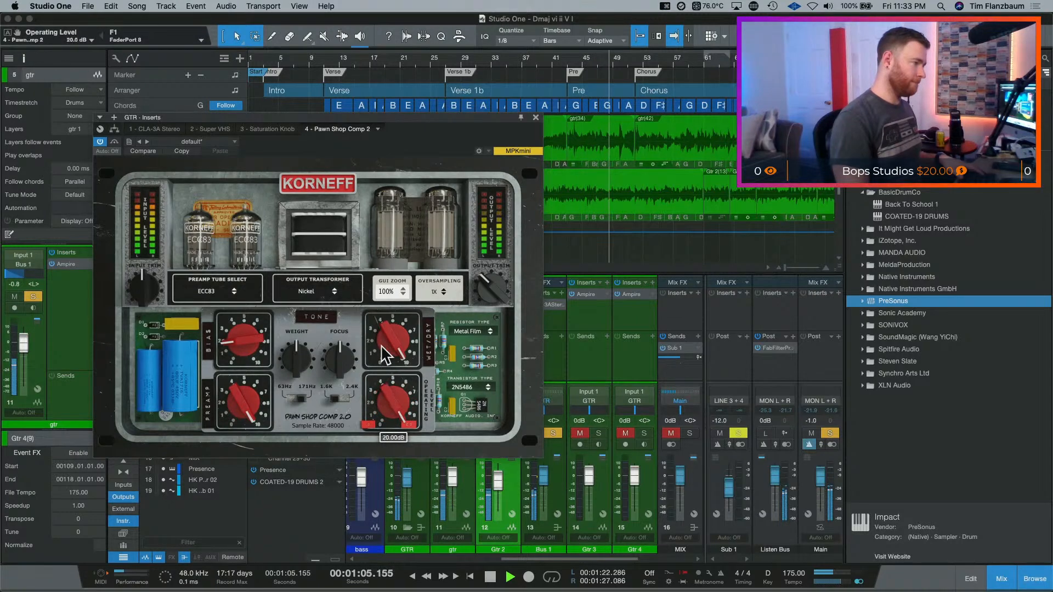
pyautogui.press('space')
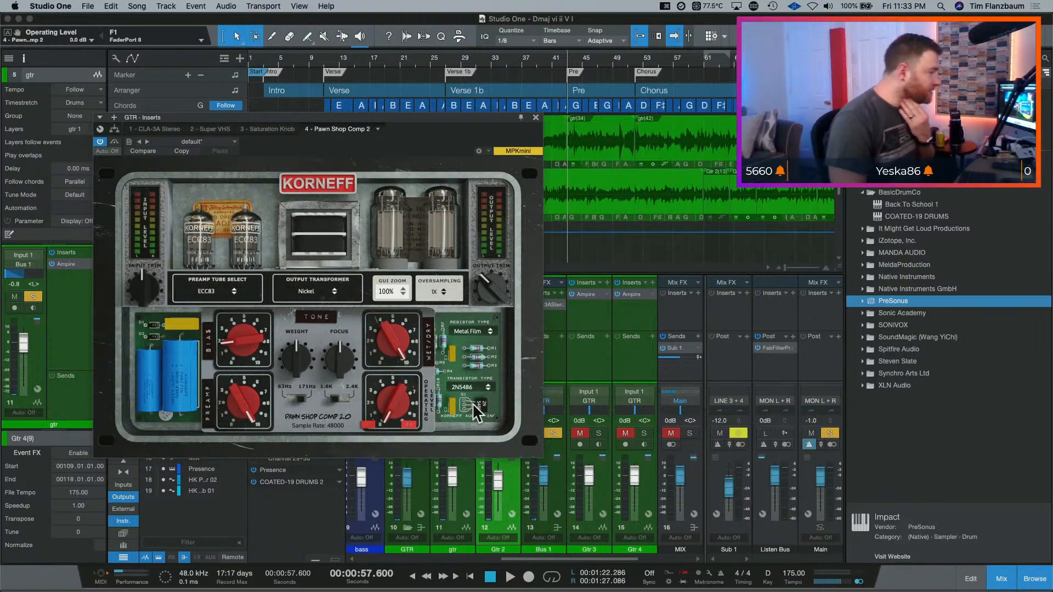
# - Review the available resistor and transistor types, keeping Metal Film and 2N5486 selected
pyautogui.click(480, 332)
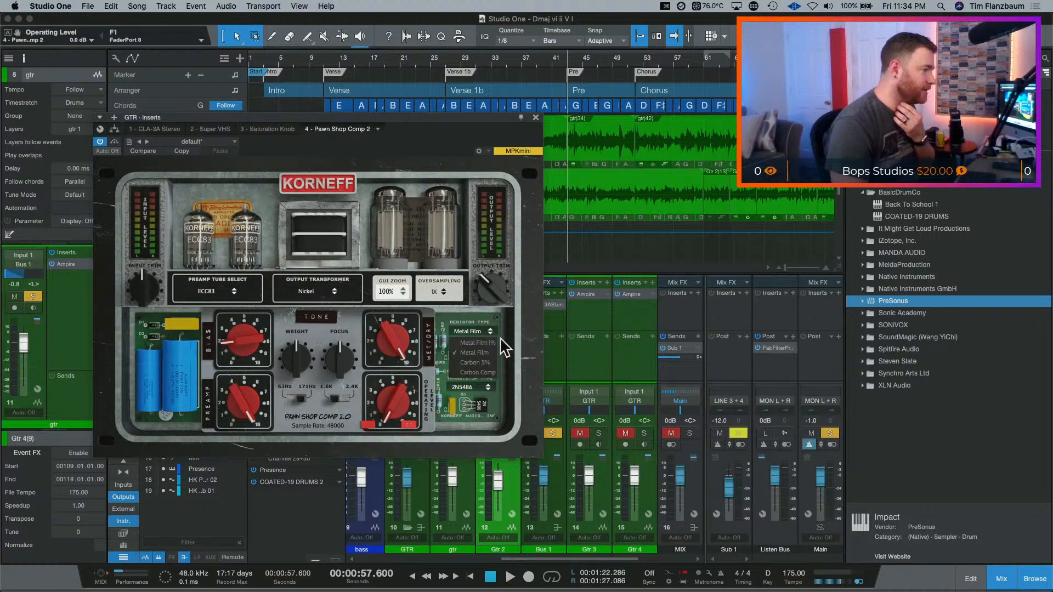
pyautogui.click(508, 336)
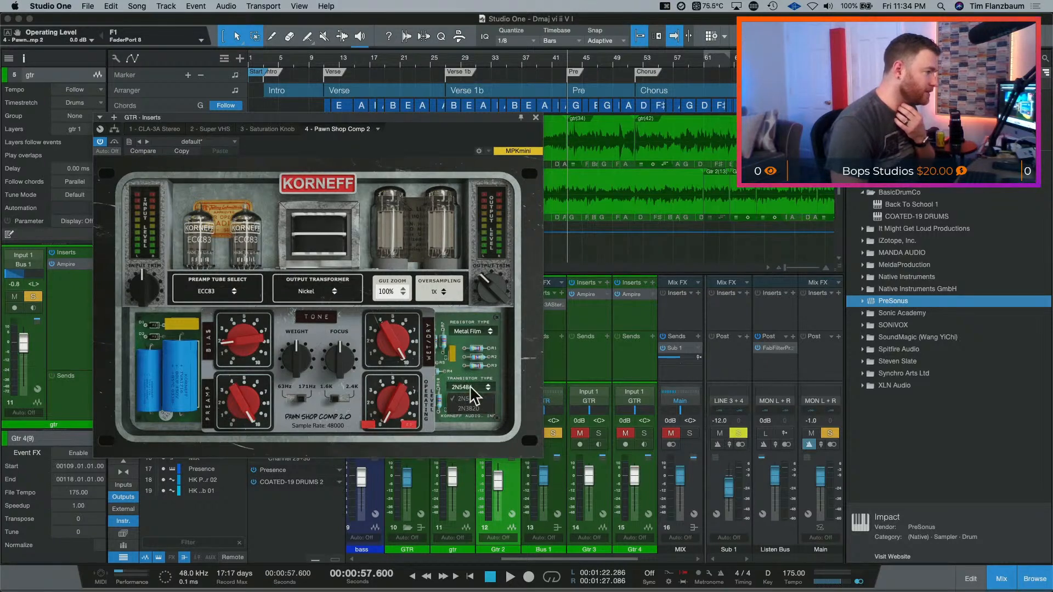
pyautogui.click(489, 387)
pyautogui.click(507, 393)
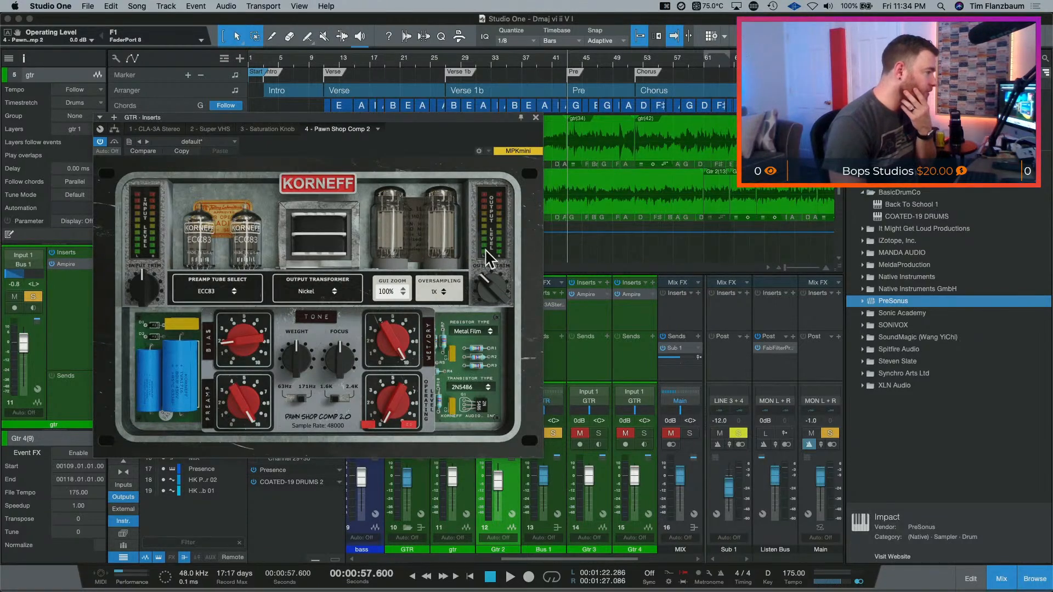
# - Return to the compressor's front view, view the instrument categories in the built-in preset bank, and close the preset browser
pyautogui.click(354, 195)
pyautogui.click(345, 219)
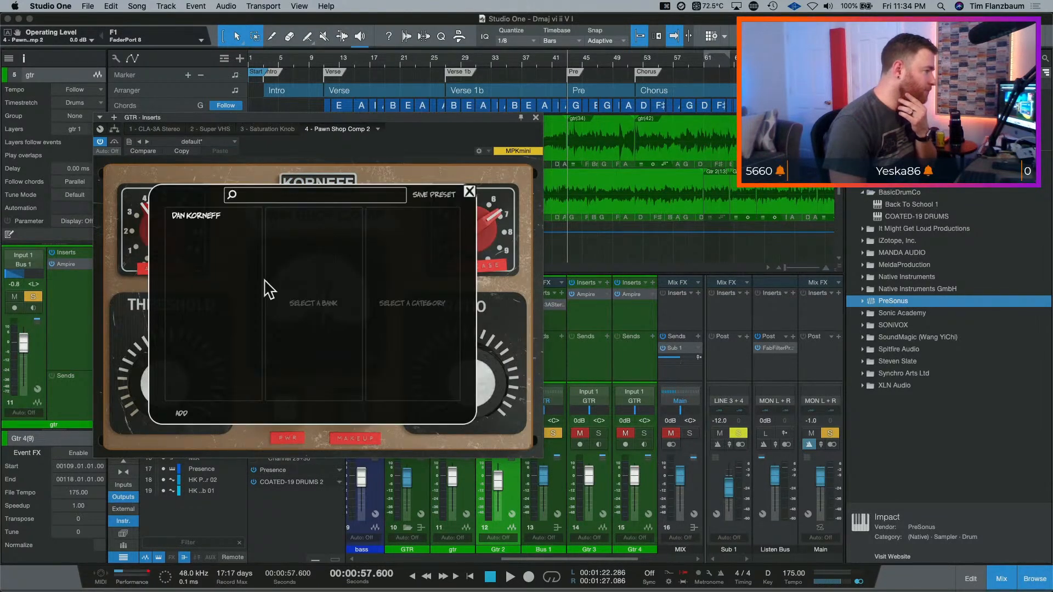
pyautogui.click(207, 221)
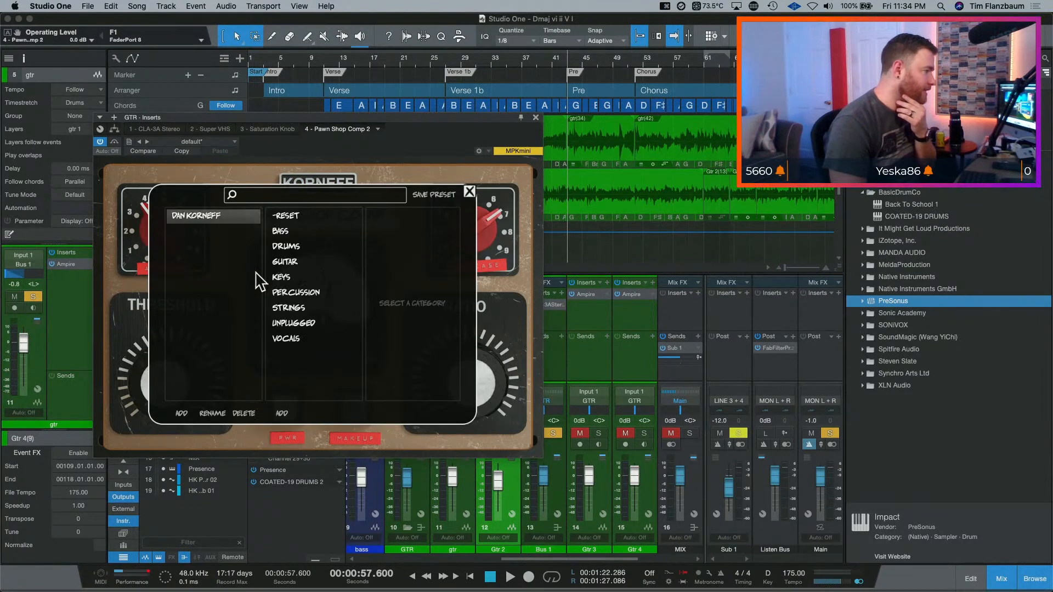
pyautogui.click(469, 192)
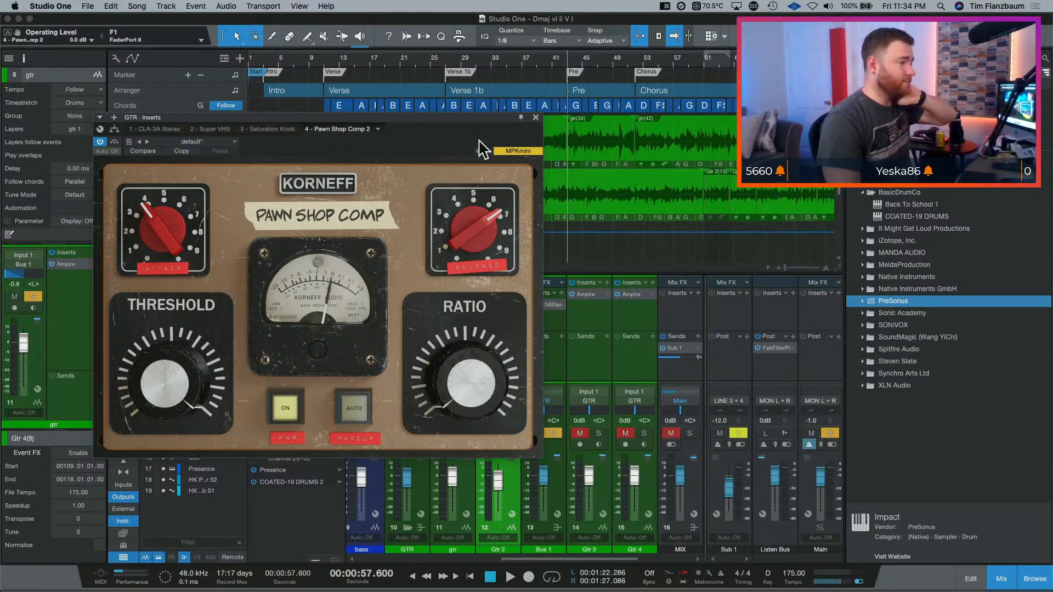
# - Close the Pawn Shop Comp 2 window and take the GTR bus out of solo
pyautogui.click(536, 119)
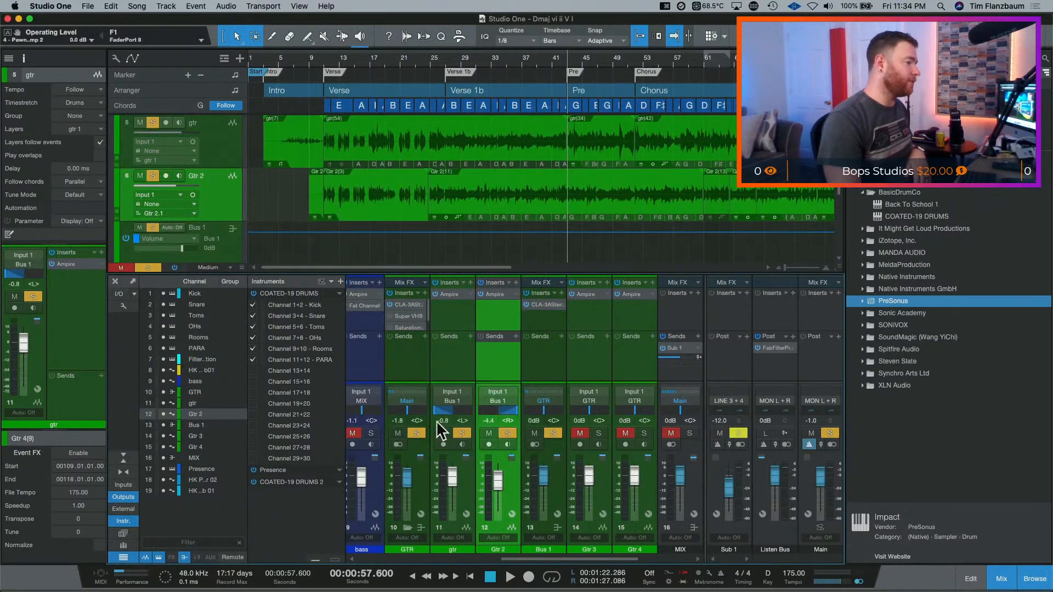
pyautogui.click(418, 433)
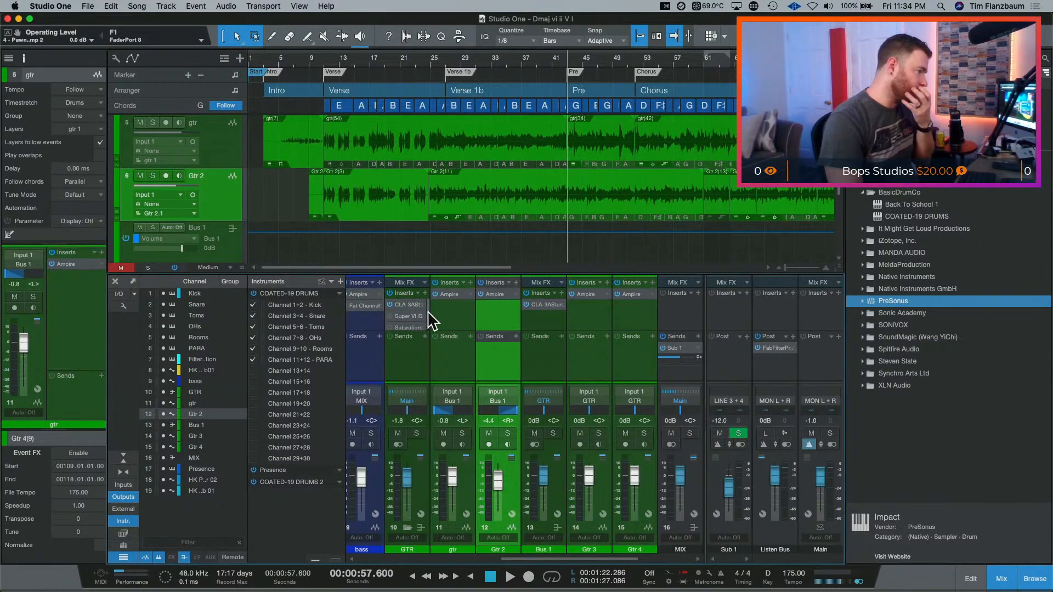
# - Remove Super VHS, Saturation Knob and Pawn Shop Comp 2 from the GTR bus inserts, keeping CLA-3A Stereo
pyautogui.scroll(-1, 428, 311)
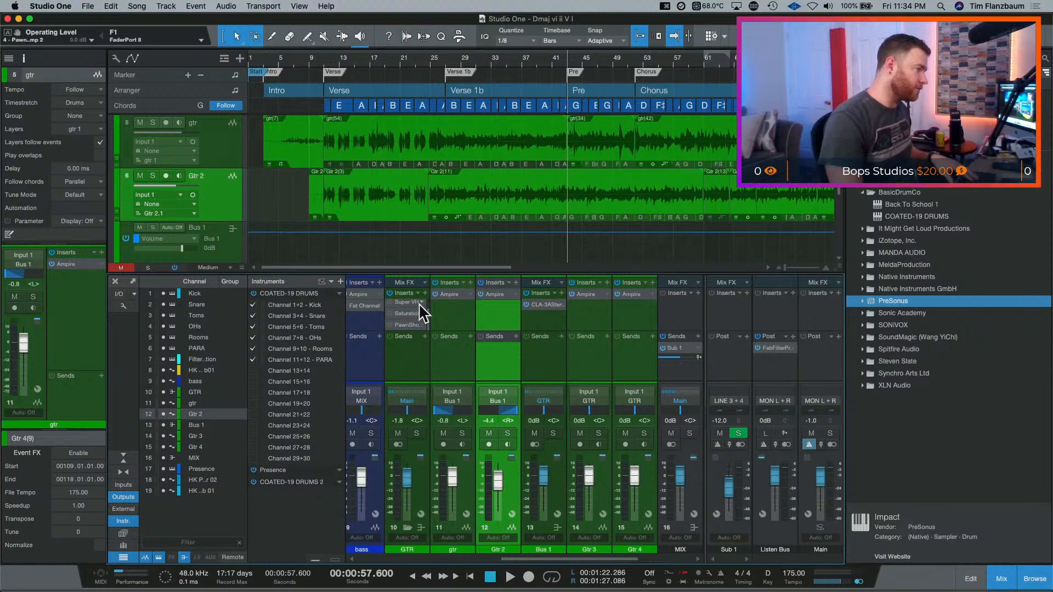
pyautogui.rightClick(419, 304)
pyautogui.click(474, 416)
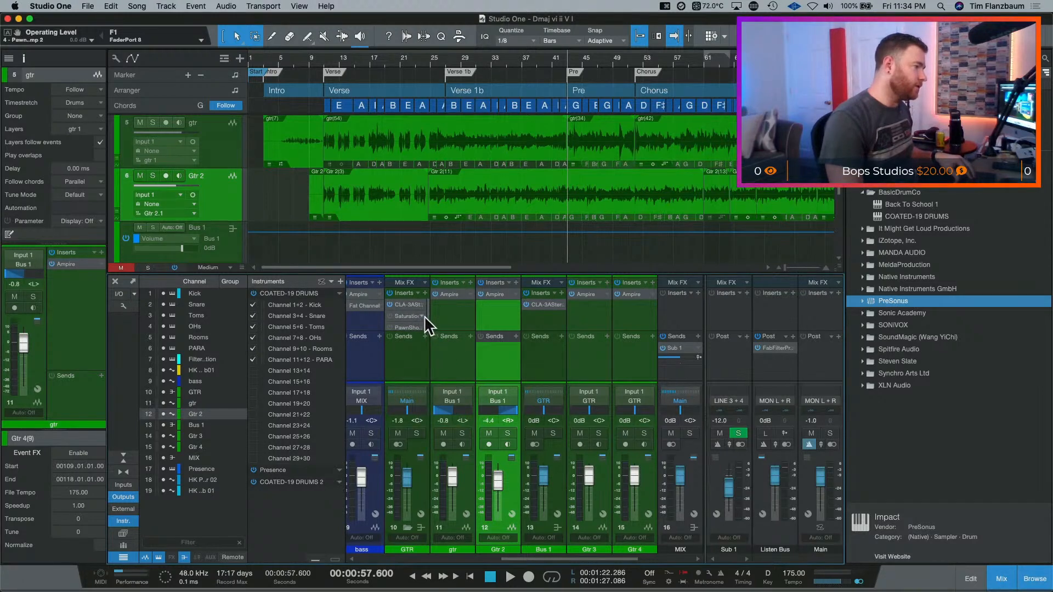
pyautogui.rightClick(424, 316)
pyautogui.click(473, 432)
pyautogui.rightClick(421, 317)
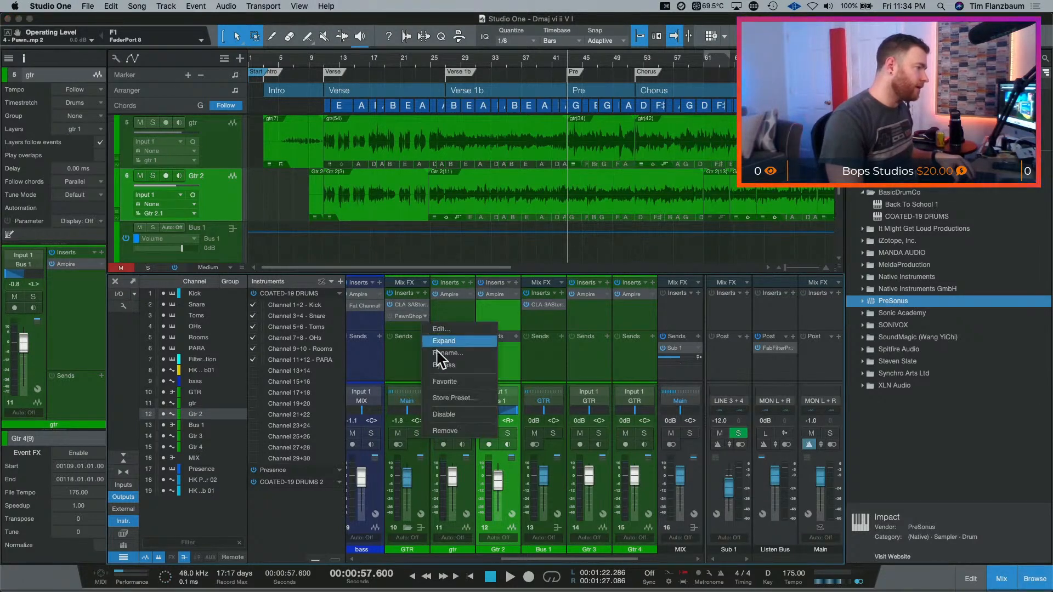
pyautogui.click(469, 433)
# - Insert RedlightDist after CLA-3A Stereo on the GTR bus and review its distortion types, keeping Hard Tube
pyautogui.click(426, 299)
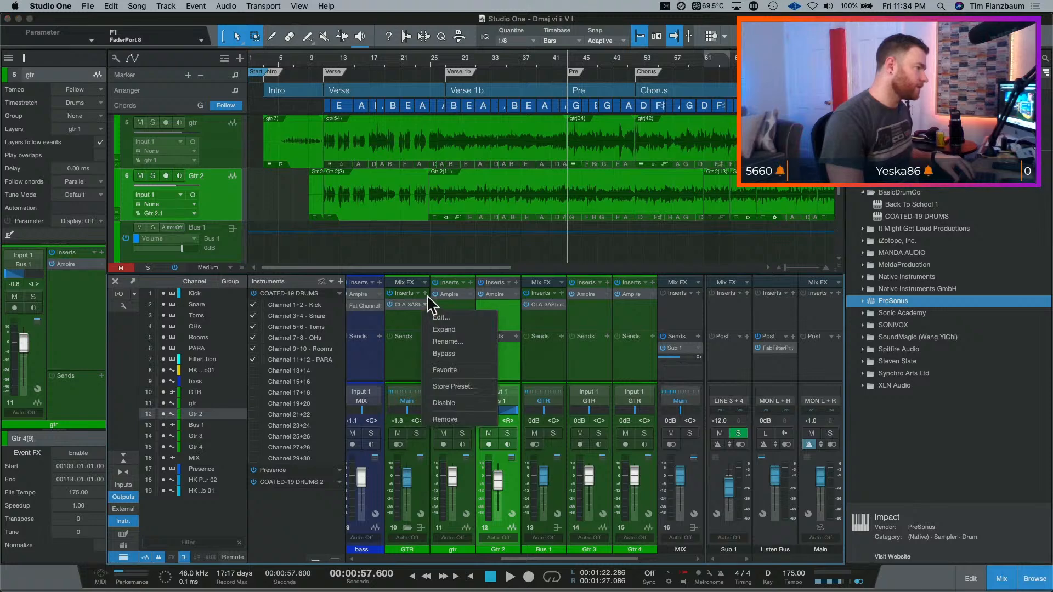
pyautogui.click(426, 294)
pyautogui.click(425, 293)
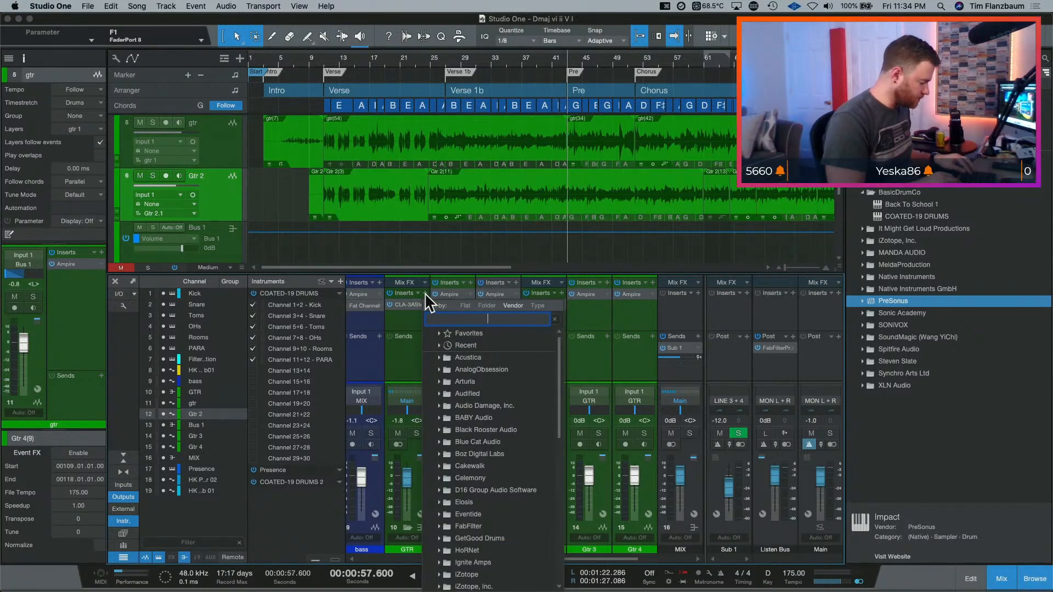
pyautogui.write('red')
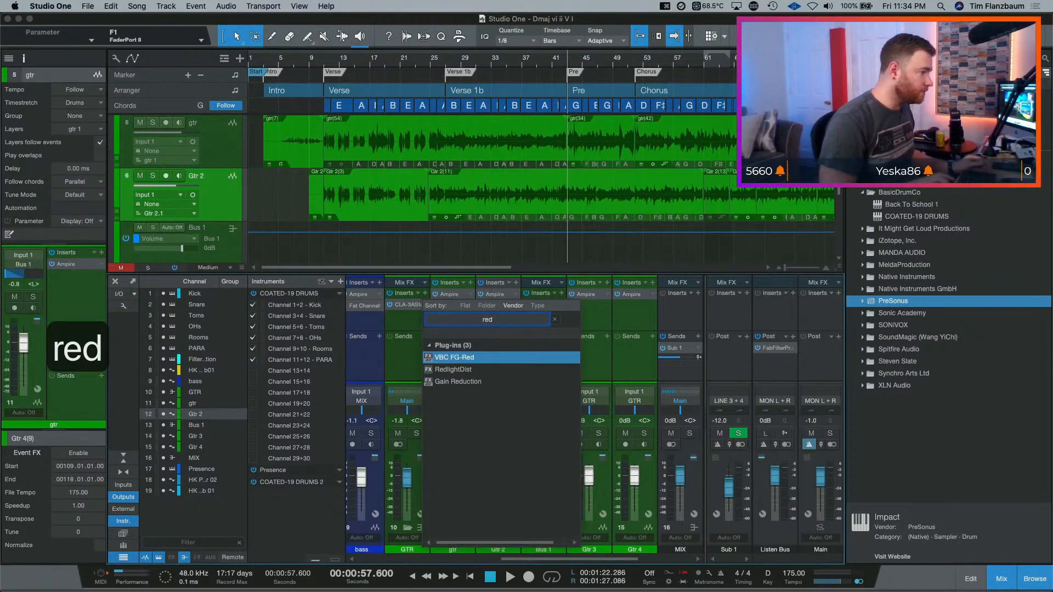
pyautogui.press('Down')
pyautogui.press('Return')
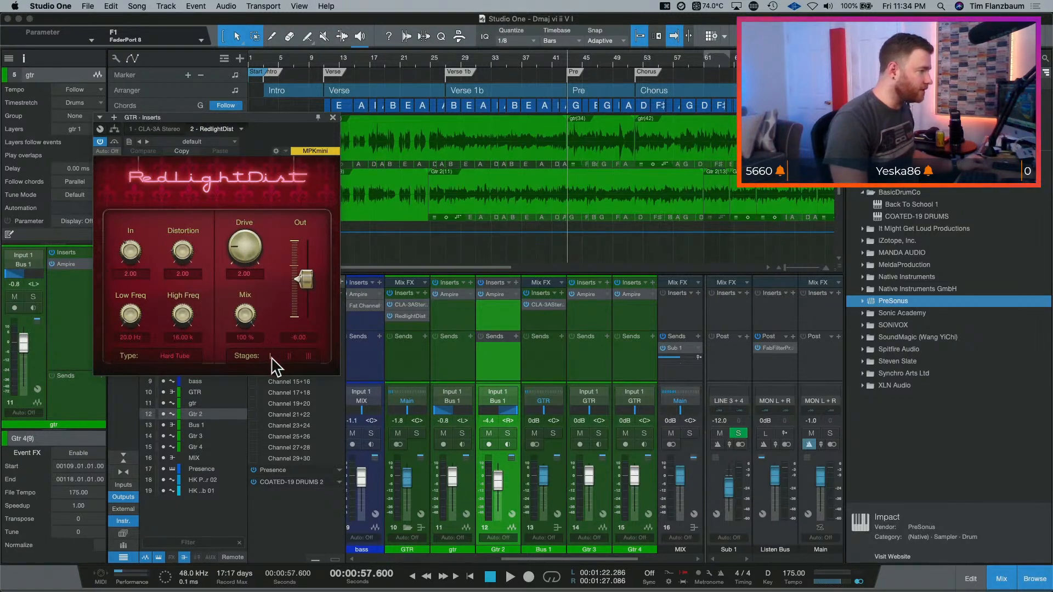
pyautogui.click(184, 357)
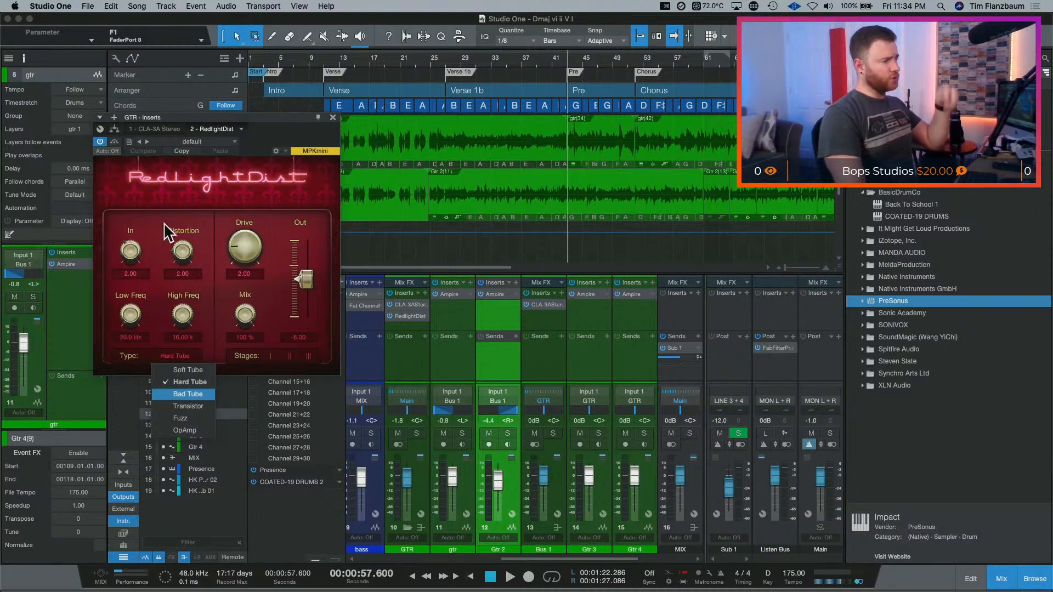
pyautogui.click(214, 292)
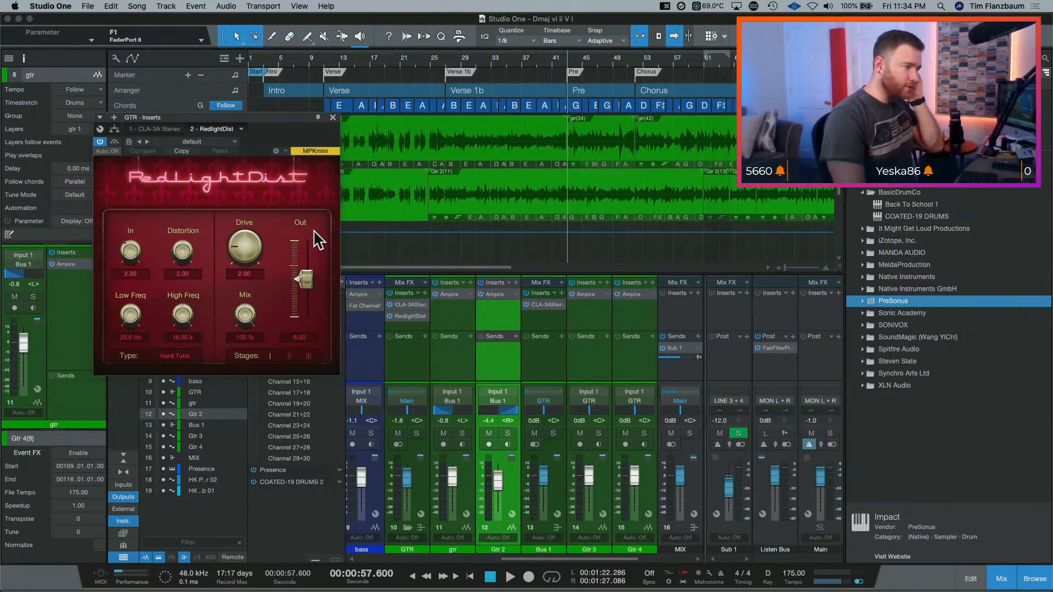
# - Remove RedlightDist from the GTR bus and close the inserts window
pyautogui.click(241, 128)
pyautogui.click(245, 194)
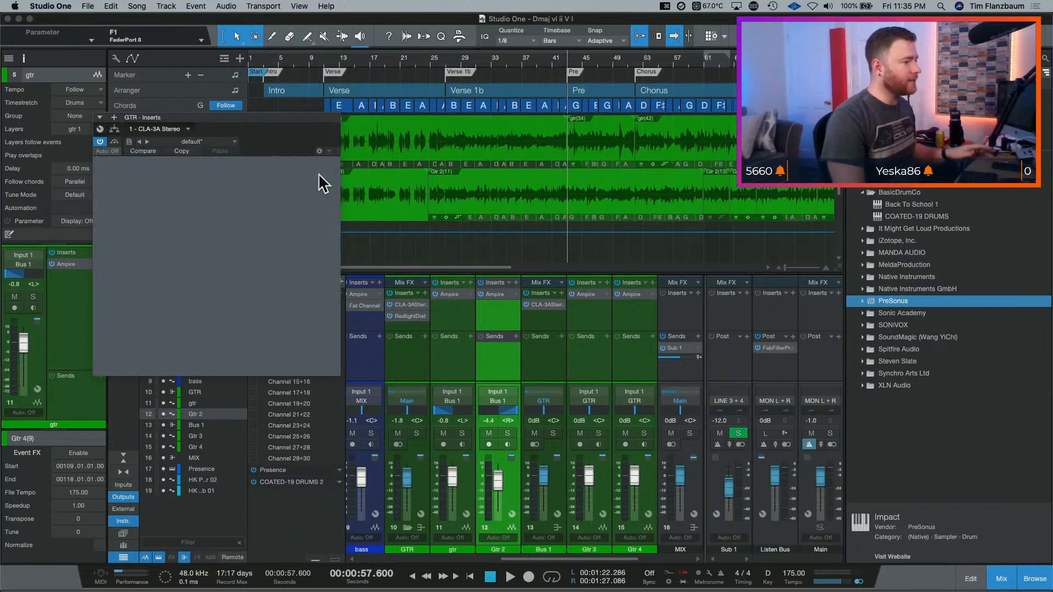
pyautogui.click(378, 118)
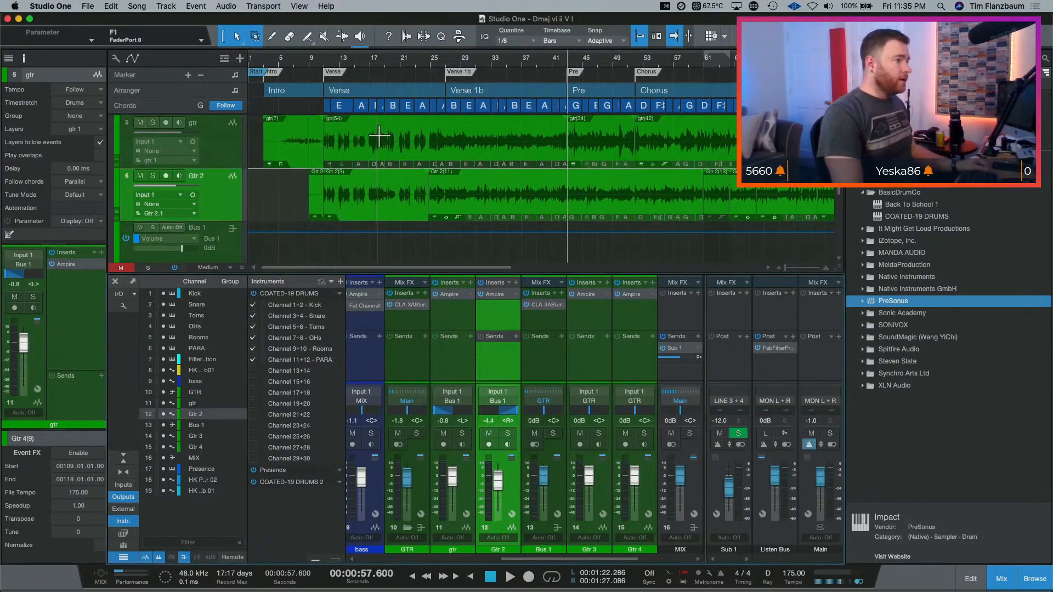